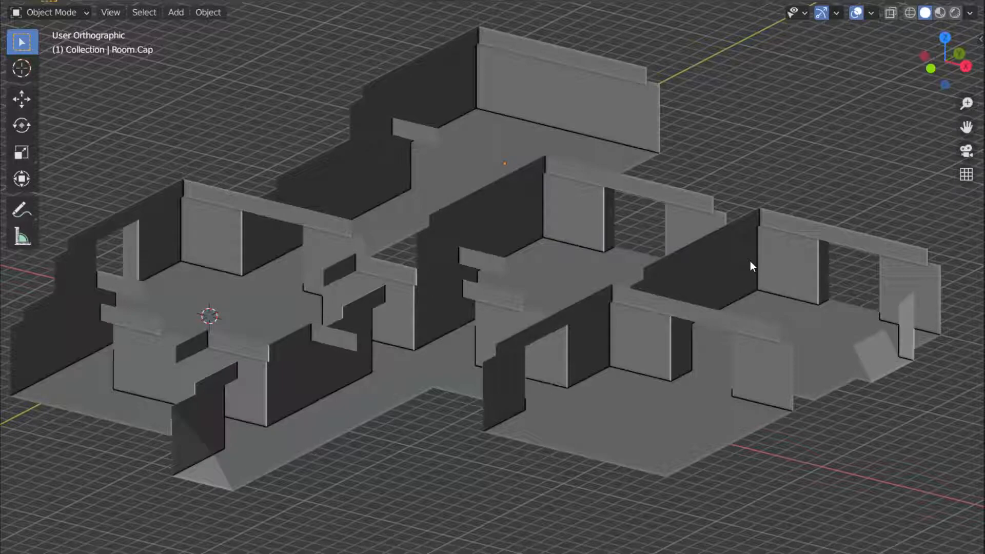
Examine the I, L, T and X hall pieces of the finished layout one by one from the top
{"action": "key", "text": "KP_7"}
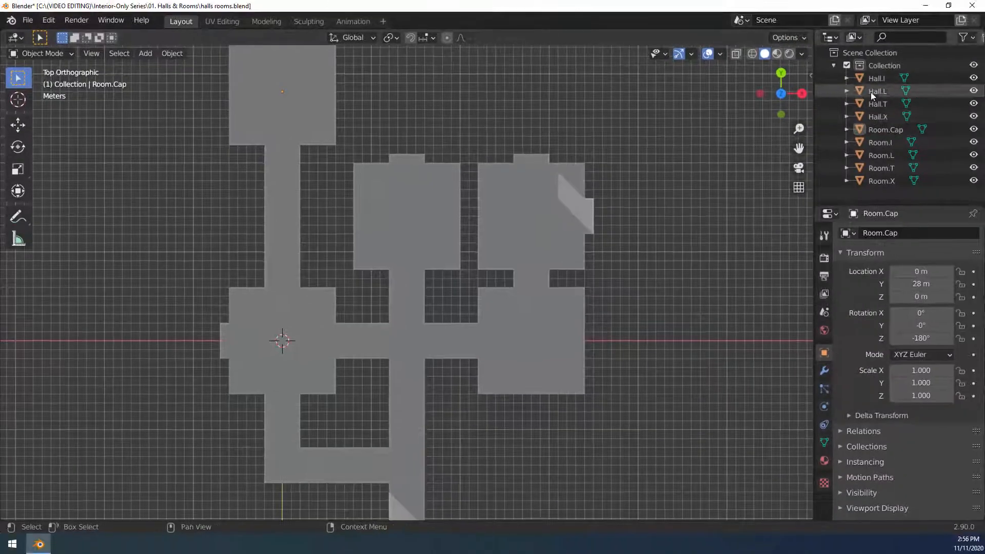
{"action": "left_click", "coordinate": [877, 80]}
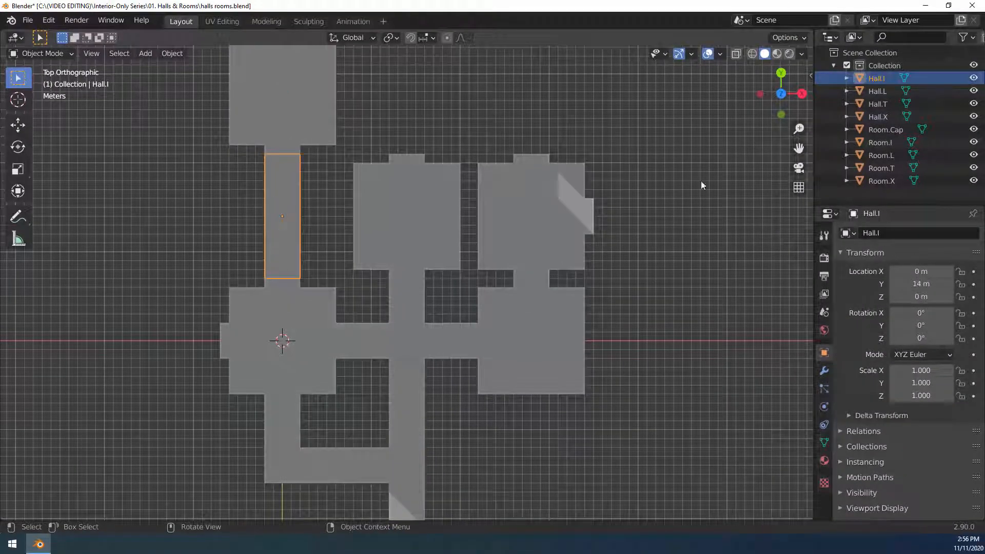
{"action": "left_click", "coordinate": [899, 92]}
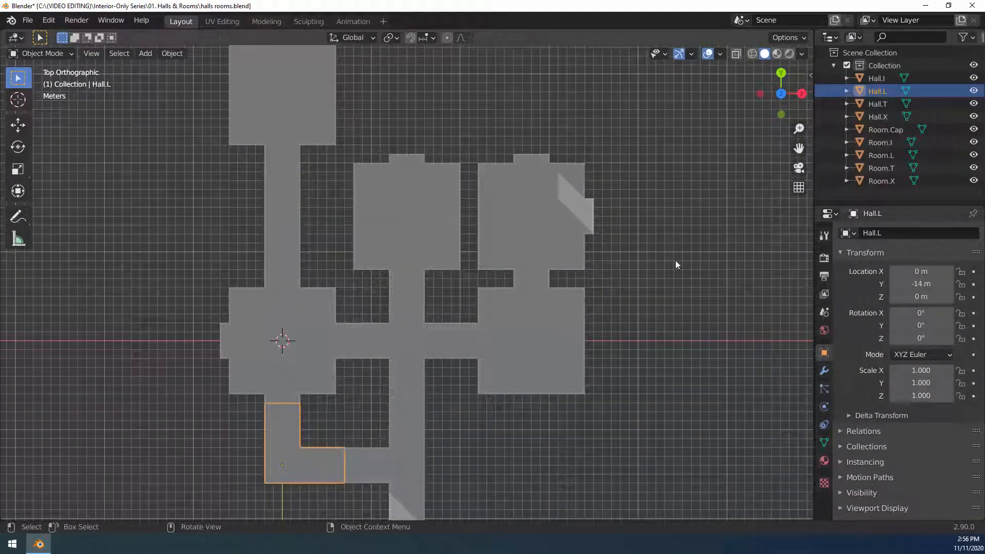
{"action": "left_click", "coordinate": [888, 105]}
{"action": "scroll", "coordinate": [401, 420], "scroll_direction": "down", "scroll_amount": 2}
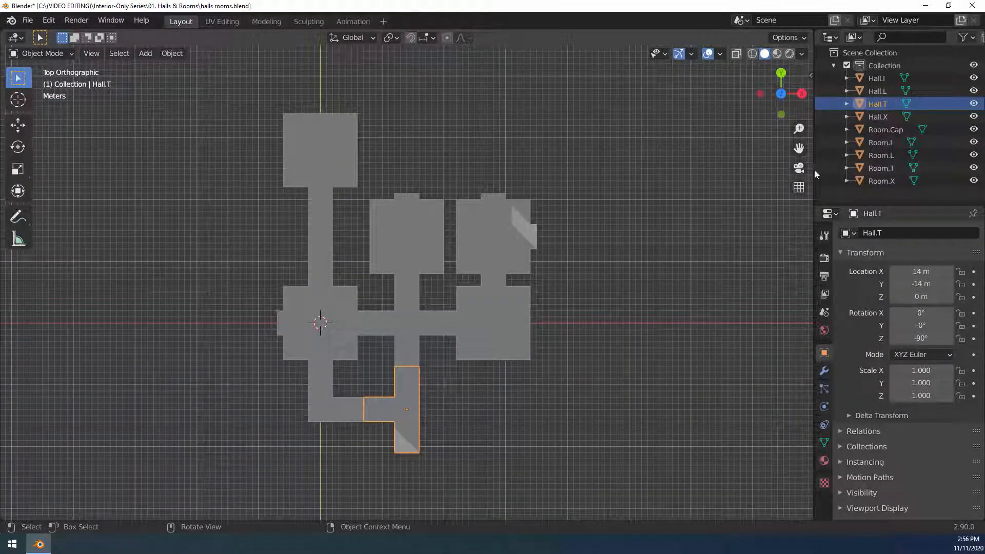
{"action": "left_click", "coordinate": [878, 114]}
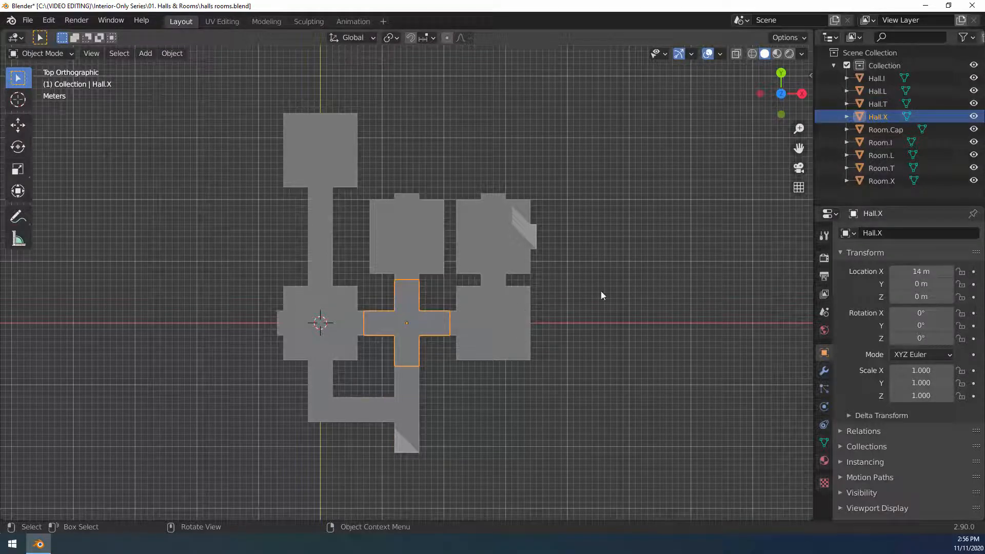
Examine the I, L, T, X and Cap room pieces of the layout to compare their shapes and openings
{"action": "left_click", "coordinate": [883, 143]}
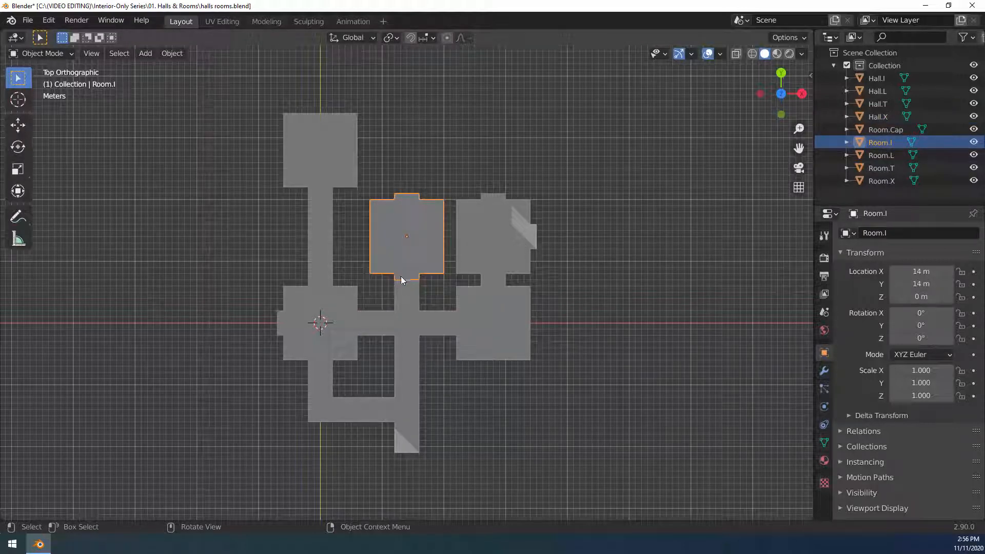
{"action": "middle_click_drag", "start_coordinate": [411, 211], "coordinate": [419, 190]}
{"action": "key", "text": "KP_7"}
{"action": "left_click", "coordinate": [314, 244]}
{"action": "left_click", "coordinate": [405, 226]}
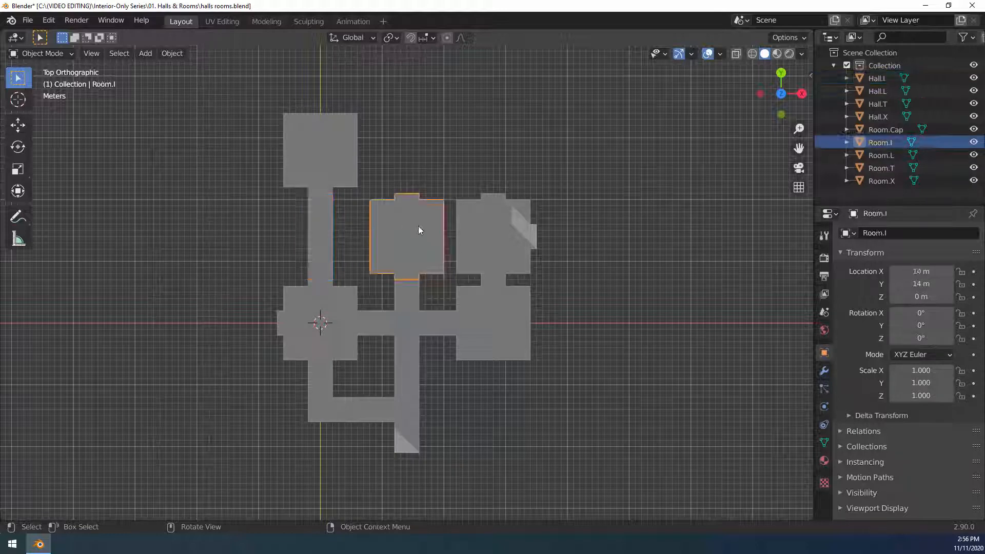
{"action": "left_click", "coordinate": [881, 155]}
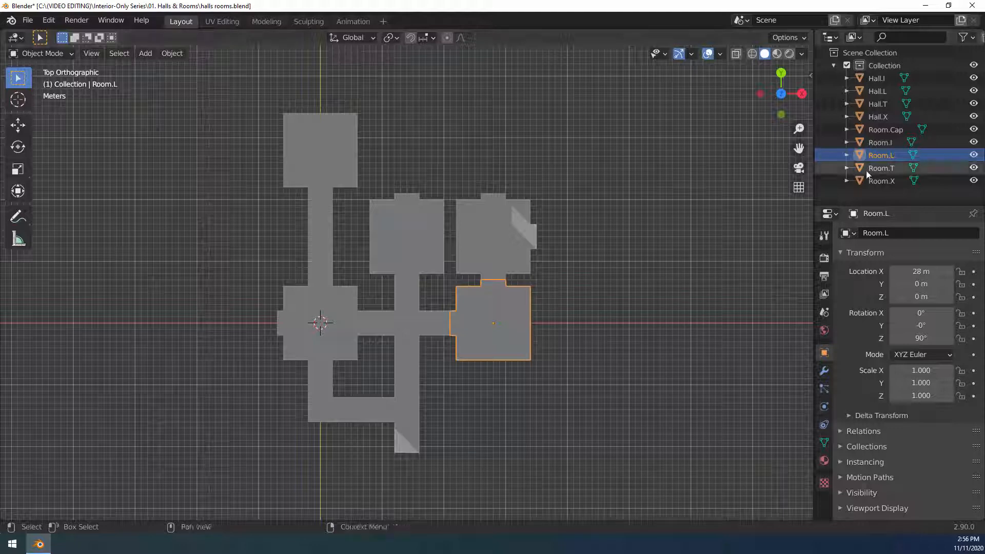
{"action": "left_click", "coordinate": [886, 168]}
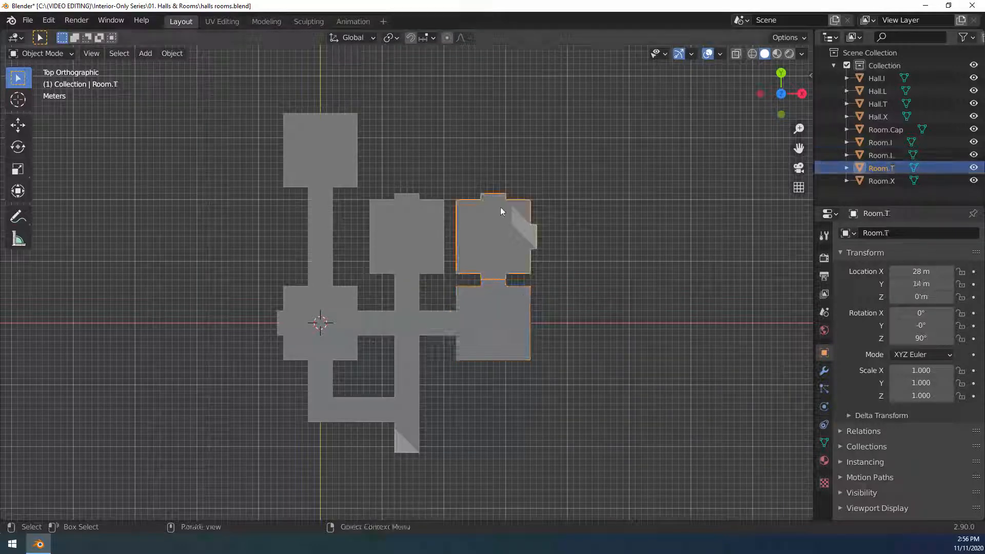
{"action": "left_click", "coordinate": [878, 181]}
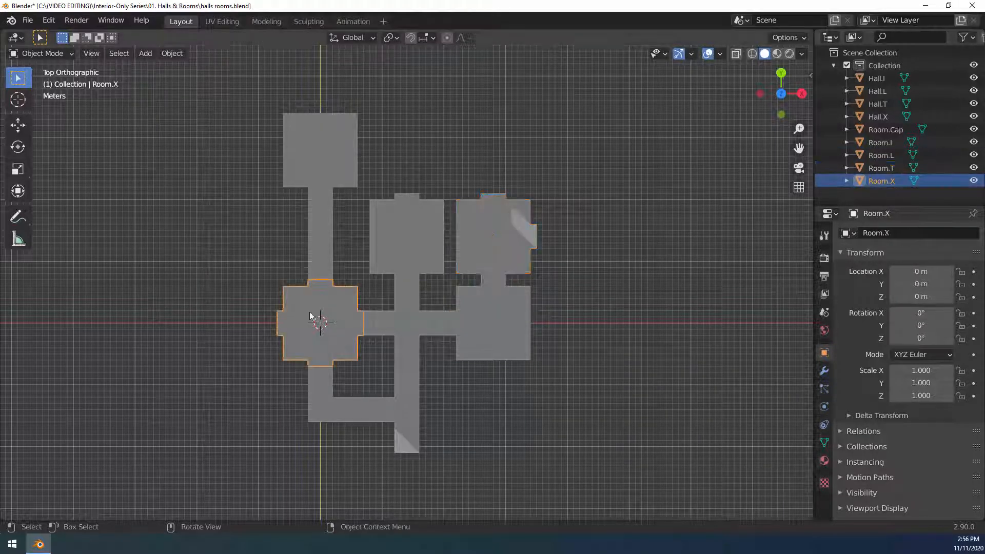
{"action": "left_click", "coordinate": [891, 131]}
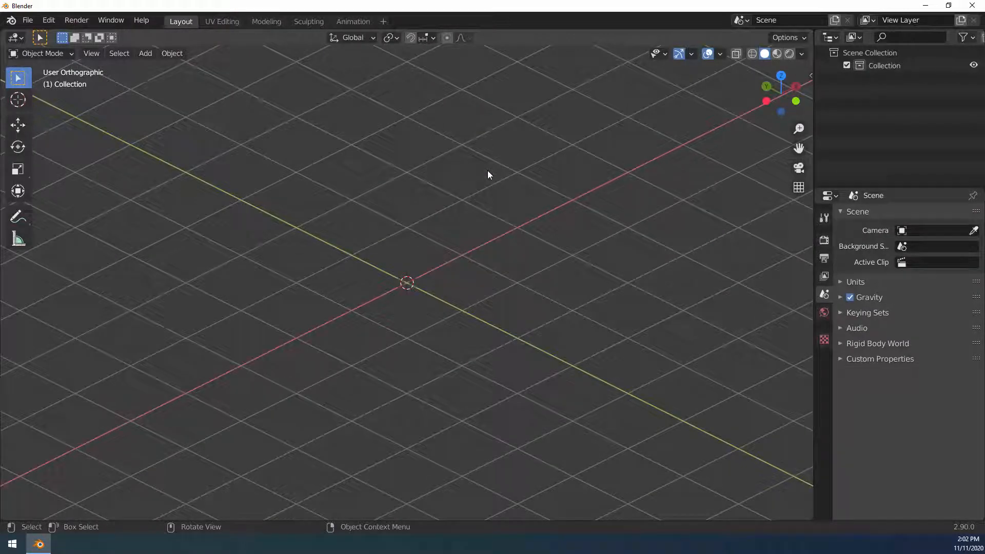
Add a cube mesh to the empty scene and show it from the front in orthographic projection
{"action": "key", "text": "shift+a"}
{"action": "mouse_move", "coordinate": [464, 171]}
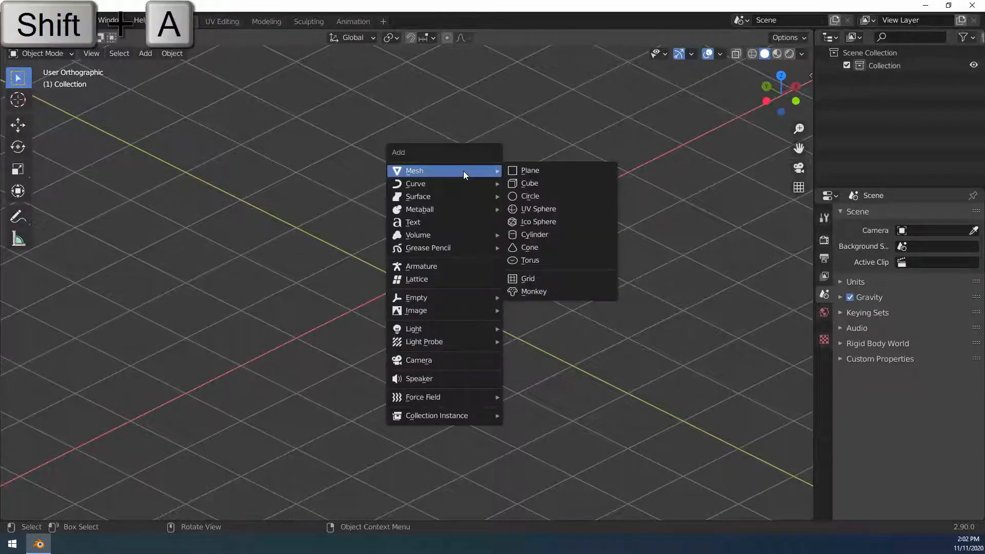
{"action": "left_click", "coordinate": [539, 183]}
{"action": "scroll", "coordinate": [527, 216], "scroll_direction": "down", "scroll_amount": 3}
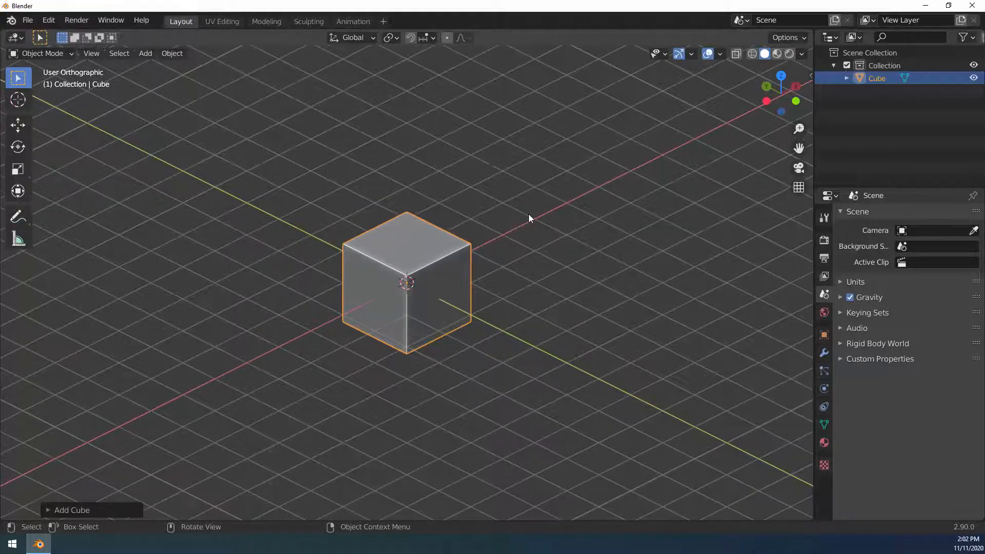
{"action": "key", "text": "KP_1"}
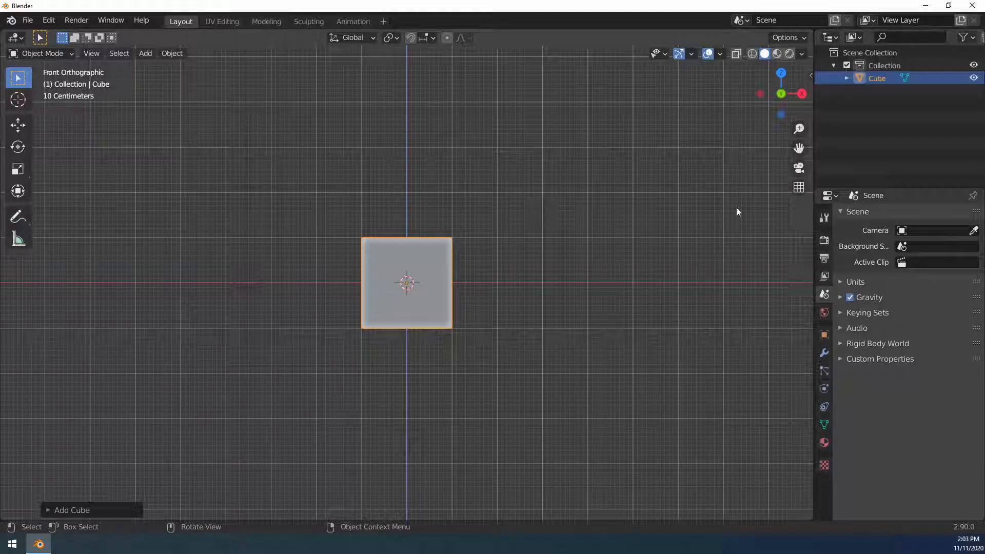
{"action": "left_click", "coordinate": [799, 188]}
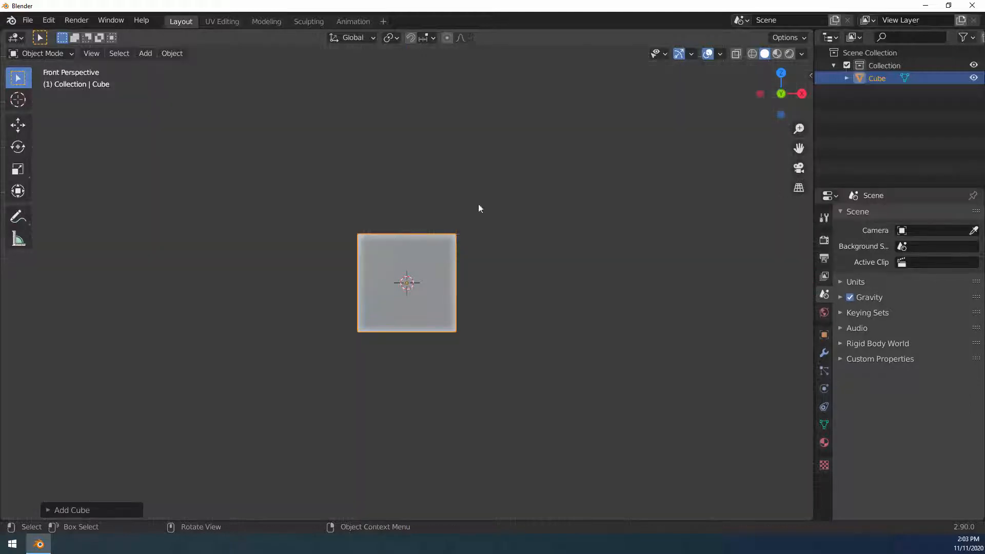
{"action": "left_click", "coordinate": [798, 188]}
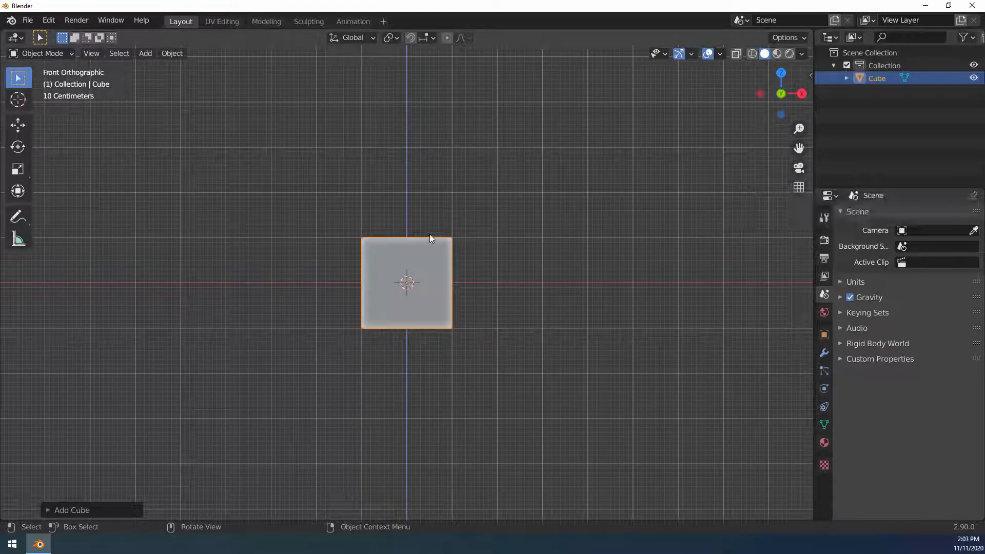
Scale the cube's whole mesh by a factor of 2 in Edit Mode
{"action": "key", "text": "Tab"}
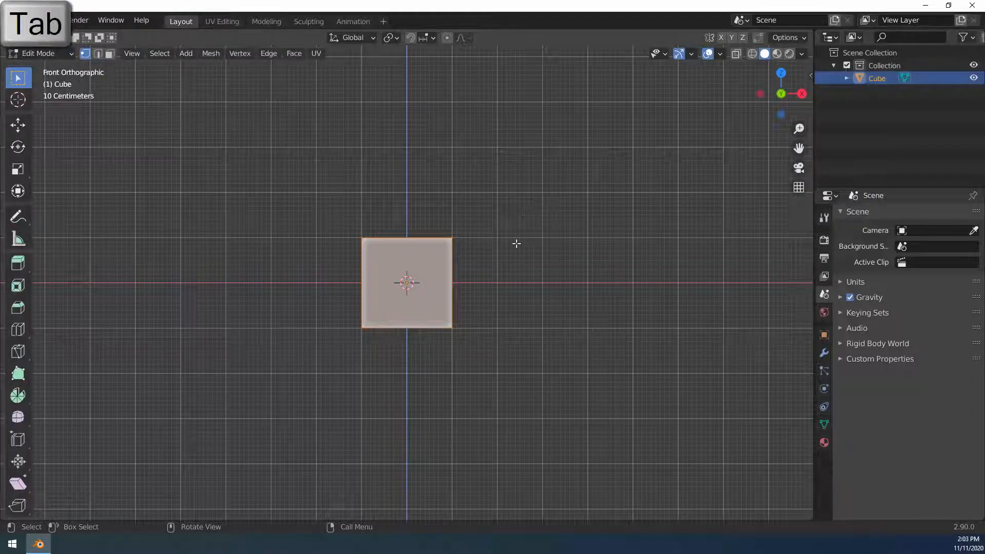
{"action": "middle_click_drag", "start_coordinate": [502, 233], "coordinate": [494, 219]}
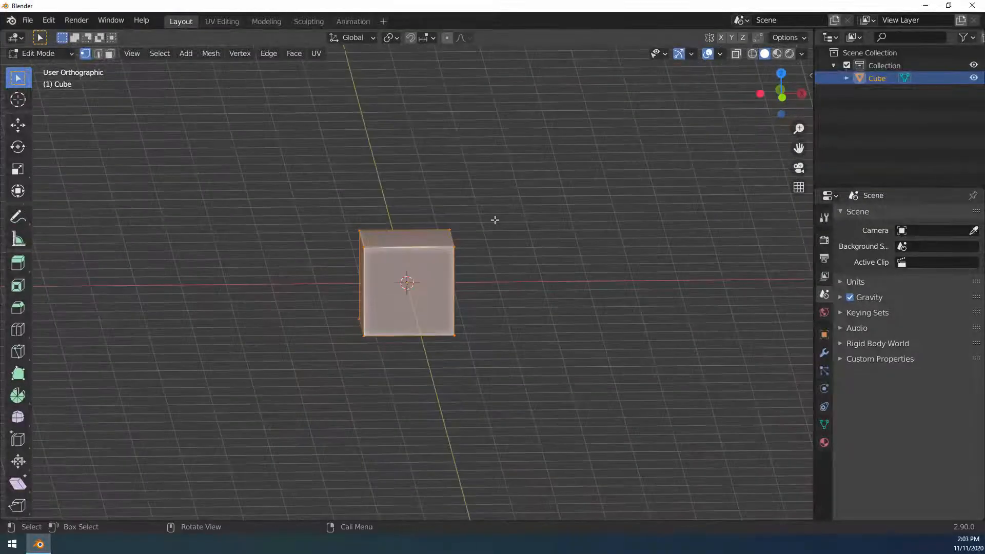
{"action": "key", "text": "1"}
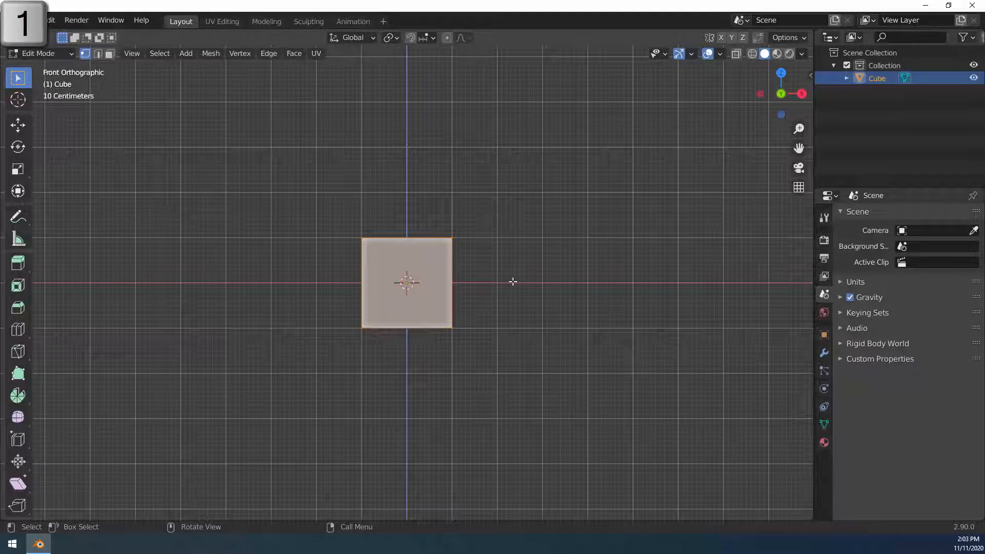
{"action": "key", "text": "s"}
{"action": "key", "text": "2"}
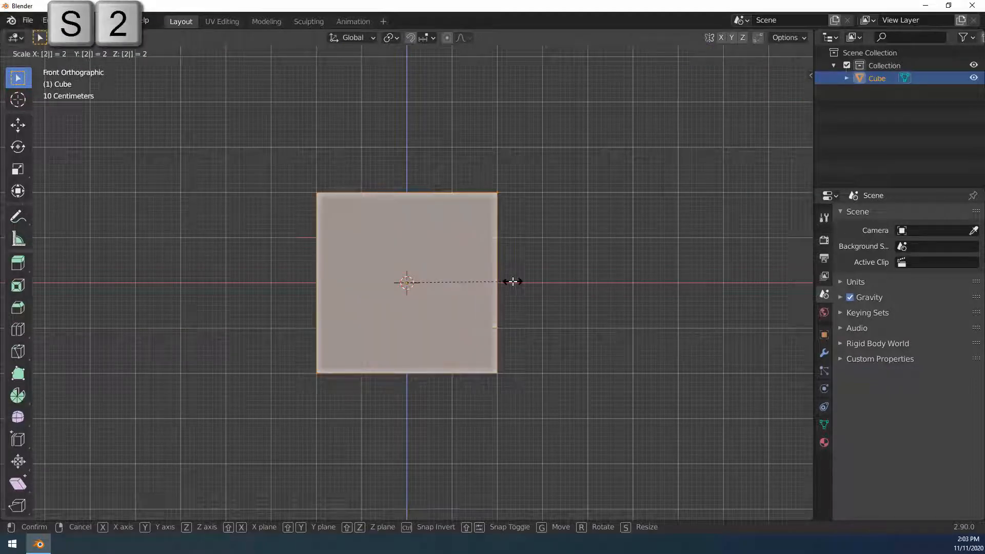
{"action": "left_click", "coordinate": [513, 281]}
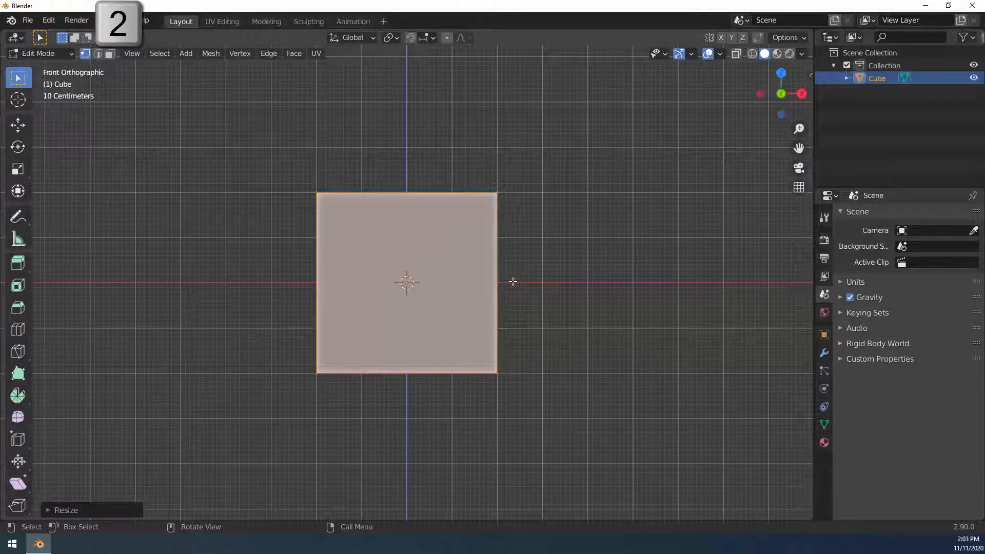
{"action": "scroll", "coordinate": [501, 295], "scroll_direction": "down", "scroll_amount": 5}
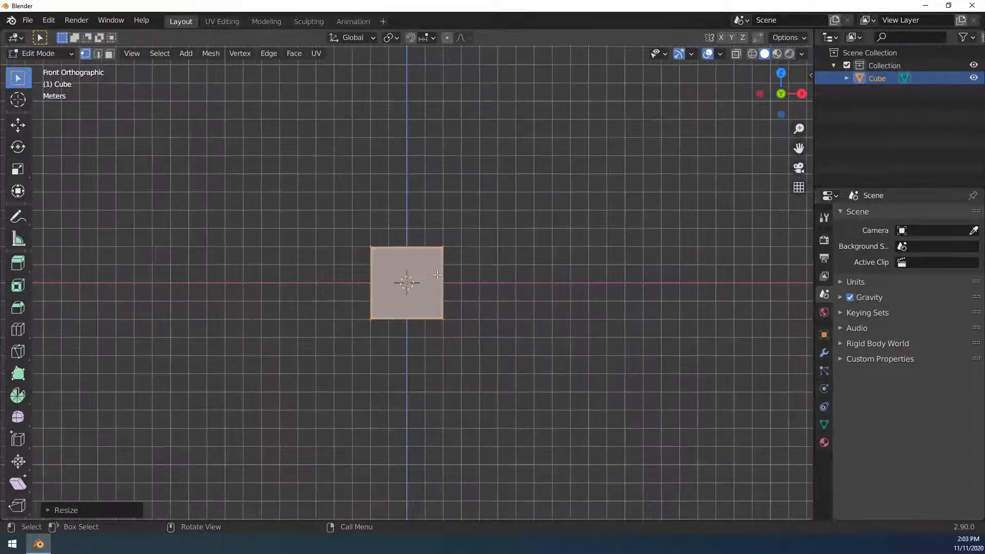
{"action": "scroll", "coordinate": [437, 275], "scroll_direction": "up", "scroll_amount": 2}
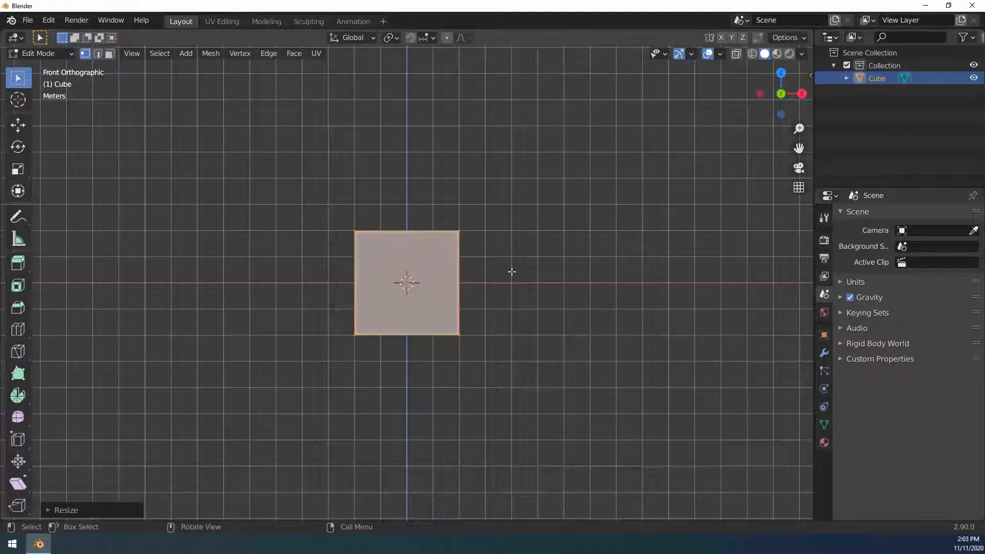
{"action": "middle_click_drag", "start_coordinate": [508, 281], "coordinate": [316, 275]}
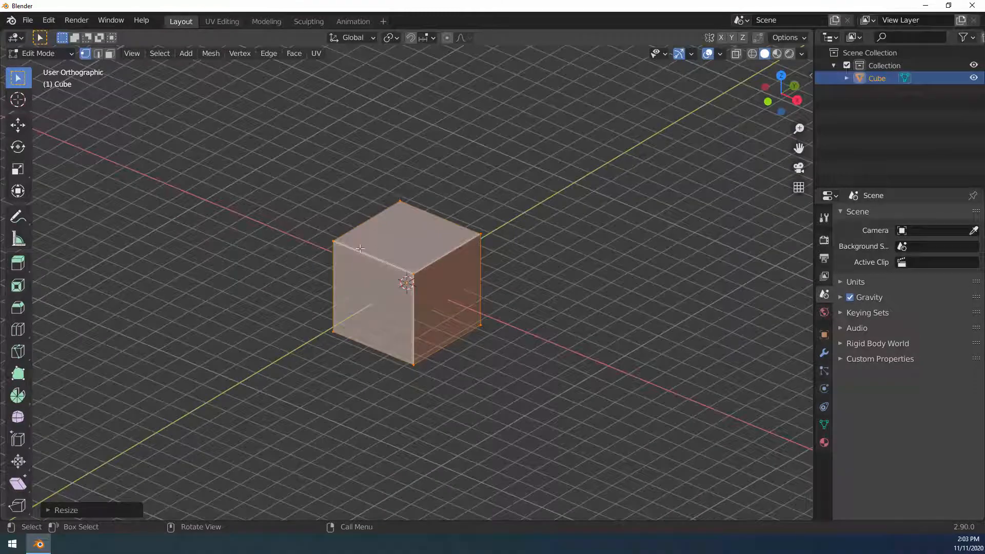
{"action": "middle_click_drag", "start_coordinate": [519, 260], "coordinate": [530, 271]}
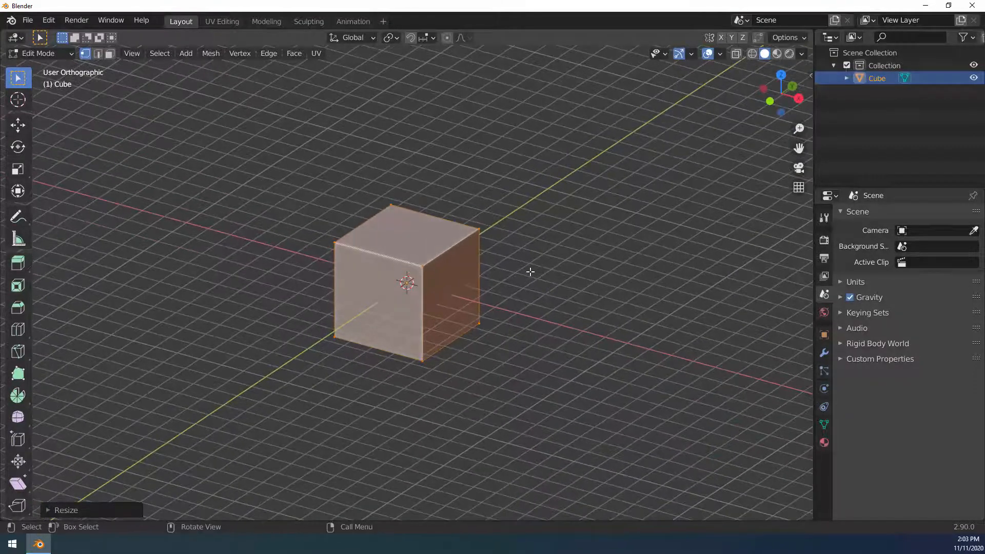
Move the cube's mesh 2 m up along the Z axis so its base sits on the origin
{"action": "key", "text": "1"}
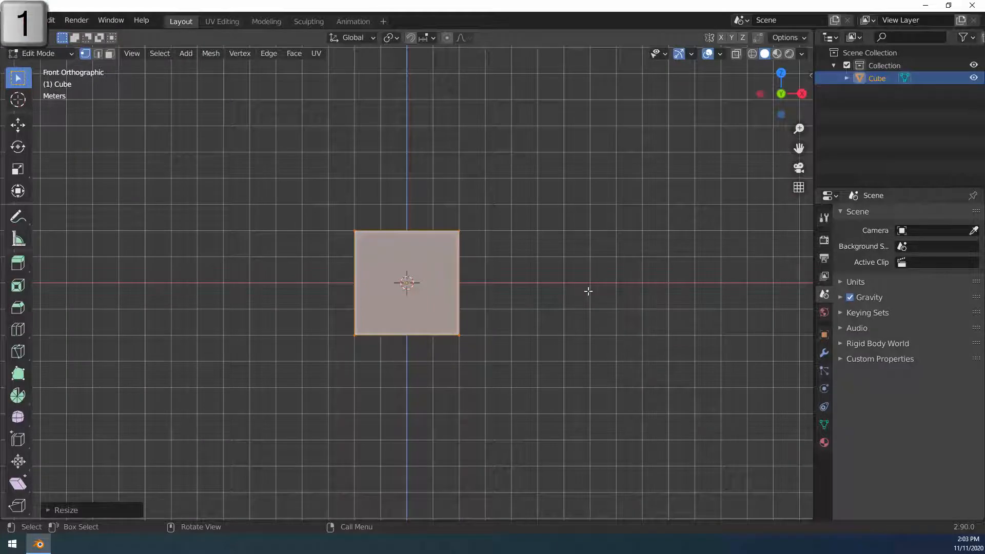
{"action": "key", "text": "g"}
{"action": "key", "text": "z"}
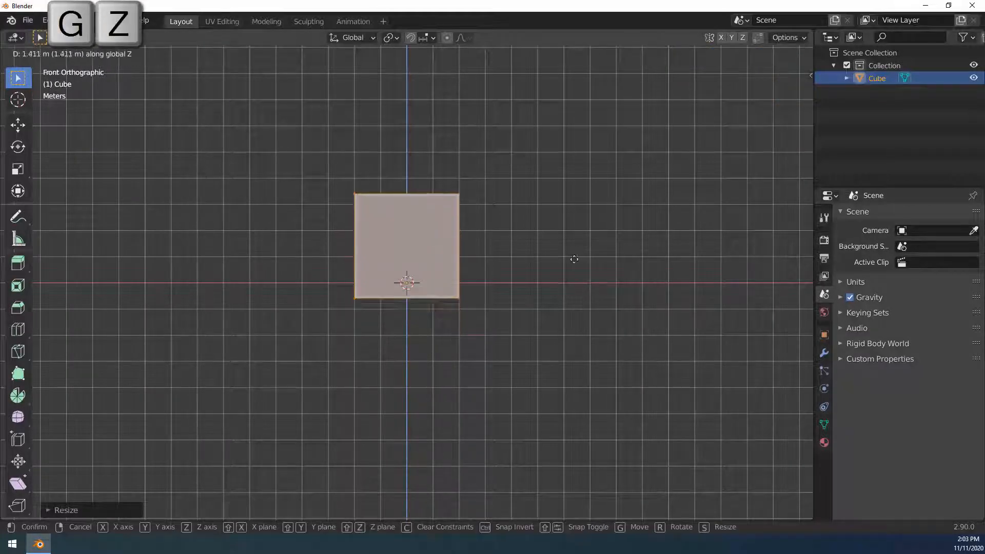
{"action": "type", "text": "-2"}
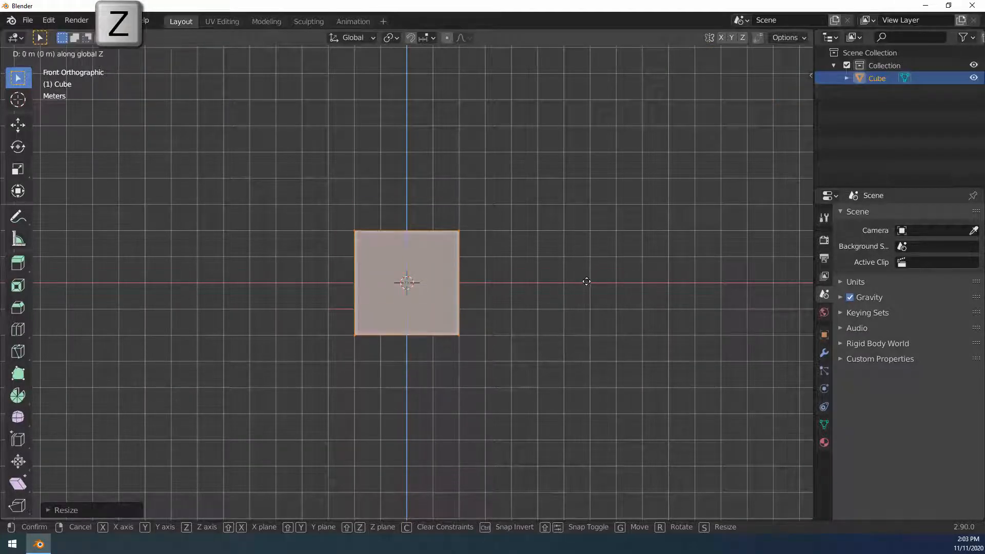
{"action": "key", "text": "BackSpace"}
{"action": "type", "text": "1"}
{"action": "key", "text": "BackSpace"}
{"action": "type", "text": "2"}
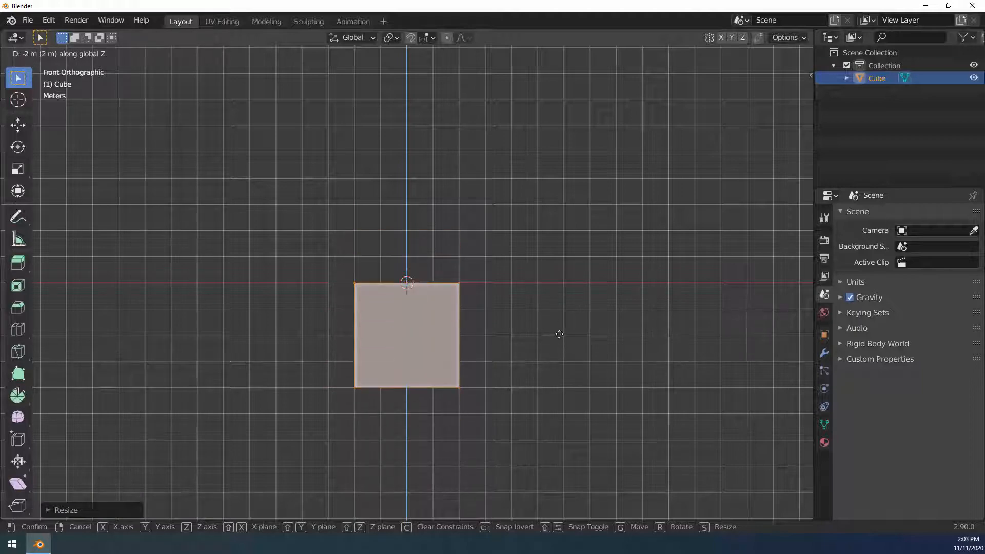
{"action": "key", "text": "BackSpace"}
{"action": "type", "text": "1"}
{"action": "key", "text": "minus"}
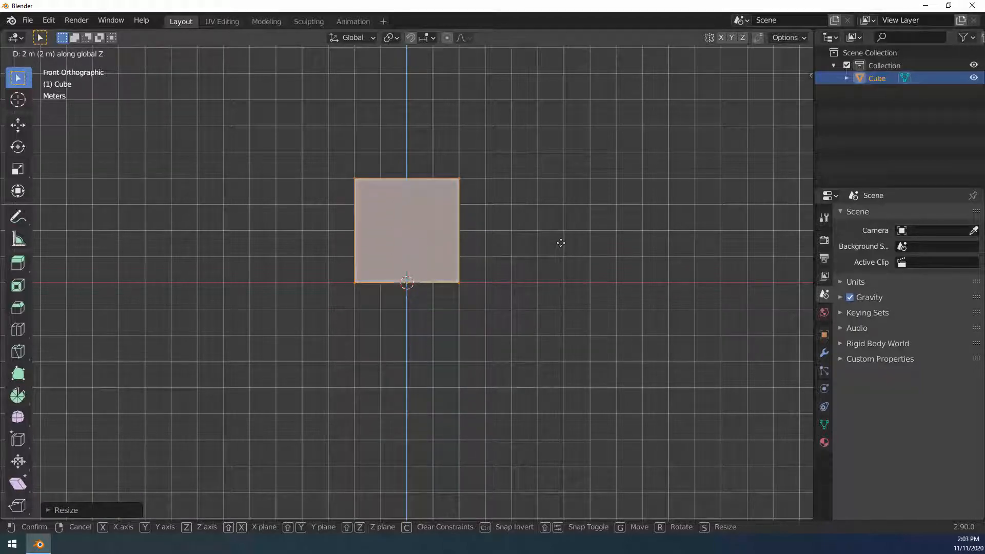
{"action": "key", "text": "Return"}
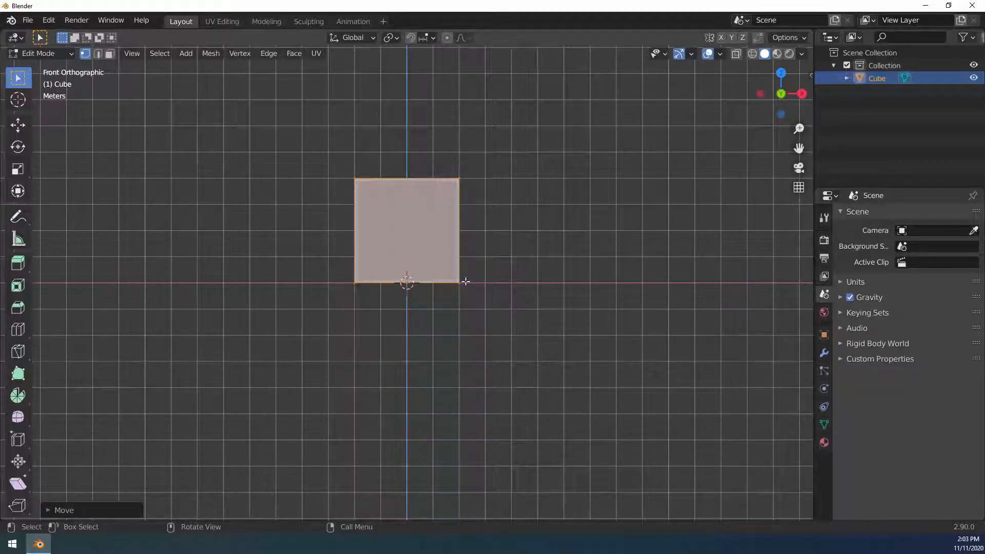
Switch the mesh selection mode to faces for editing the cube
{"action": "left_click", "coordinate": [430, 37]}
{"action": "middle_click_drag", "start_coordinate": [523, 304], "coordinate": [465, 336]}
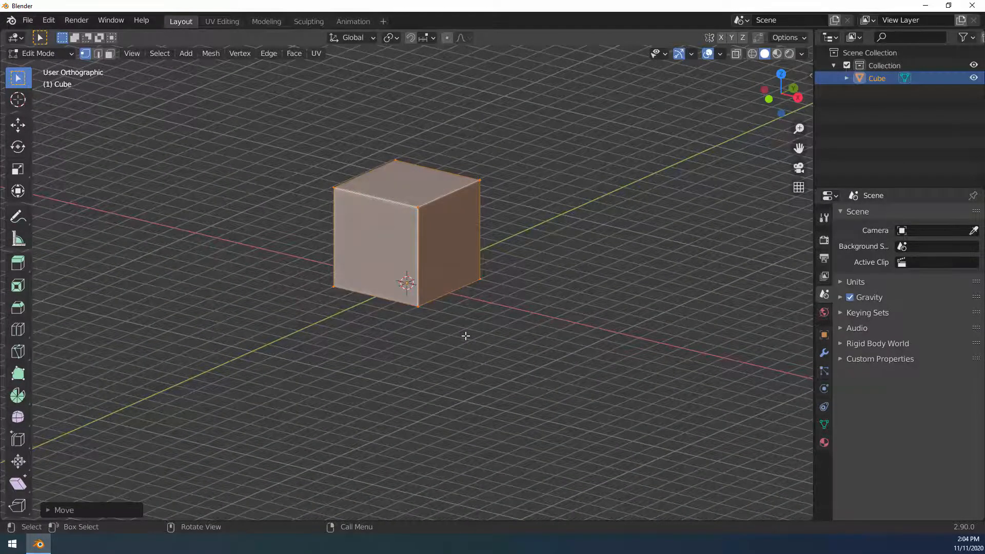
{"action": "middle_click_drag", "start_coordinate": [465, 335], "coordinate": [532, 276]}
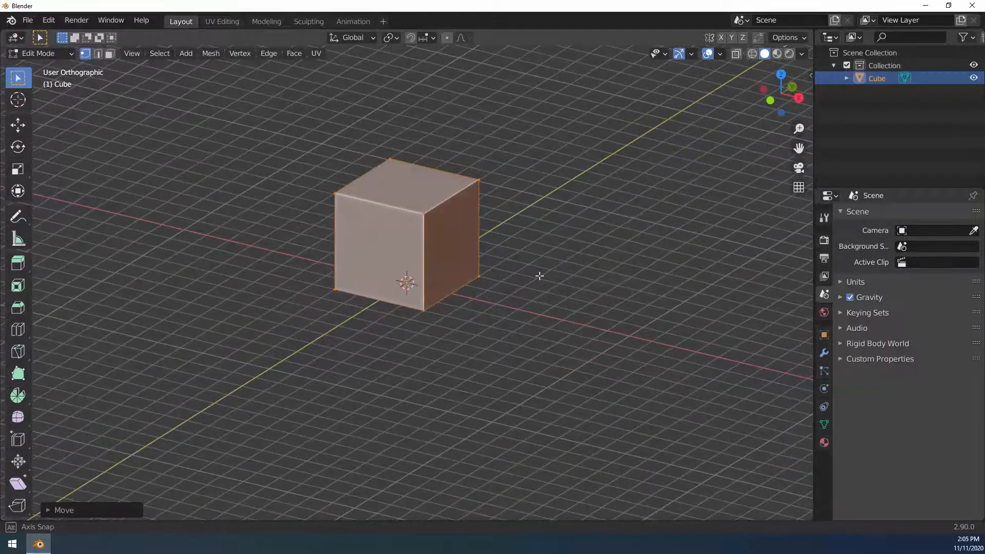
{"action": "left_click", "coordinate": [110, 54]}
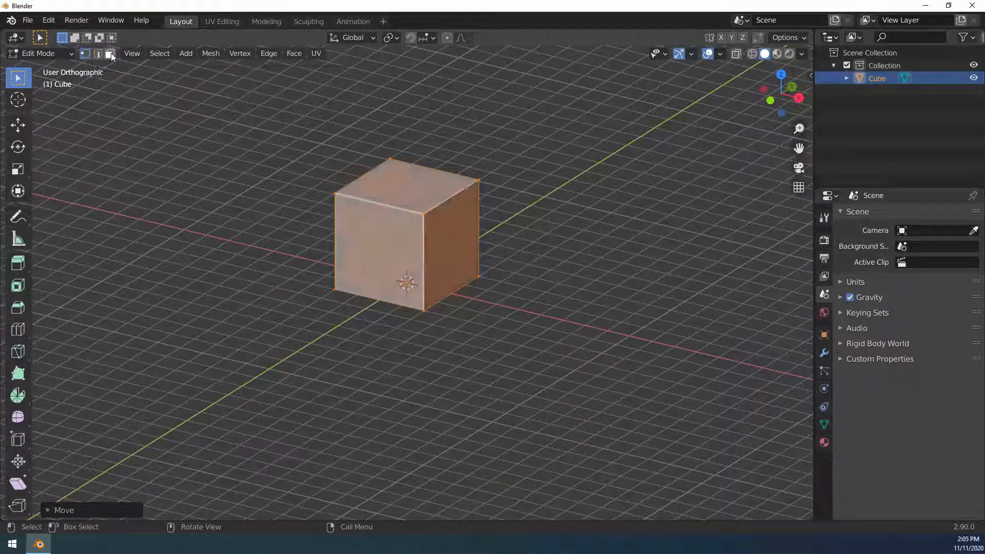
{"action": "middle_click_drag", "start_coordinate": [477, 216], "coordinate": [501, 222]}
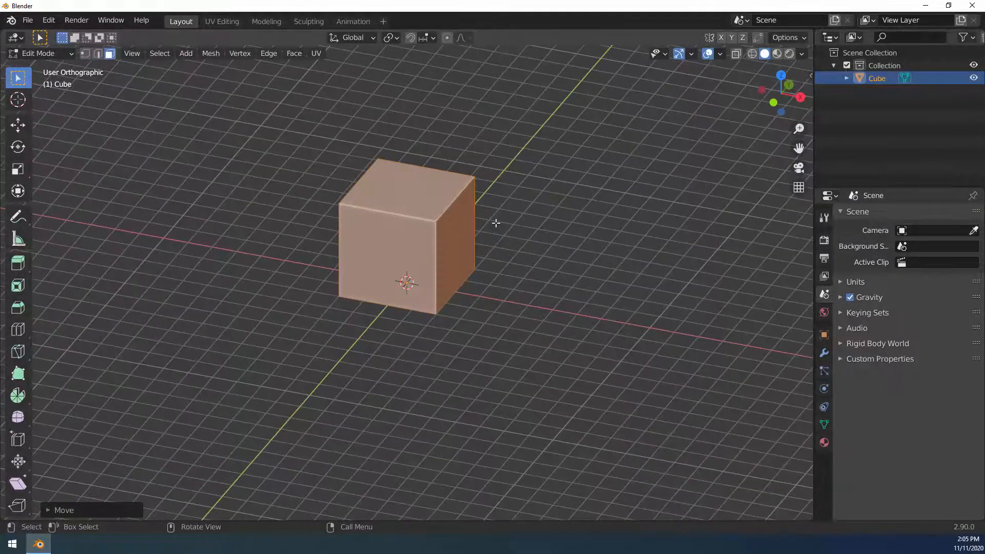
Extrude the cube's positive Y side face 4 m outward
{"action": "key", "text": "KP_7"}
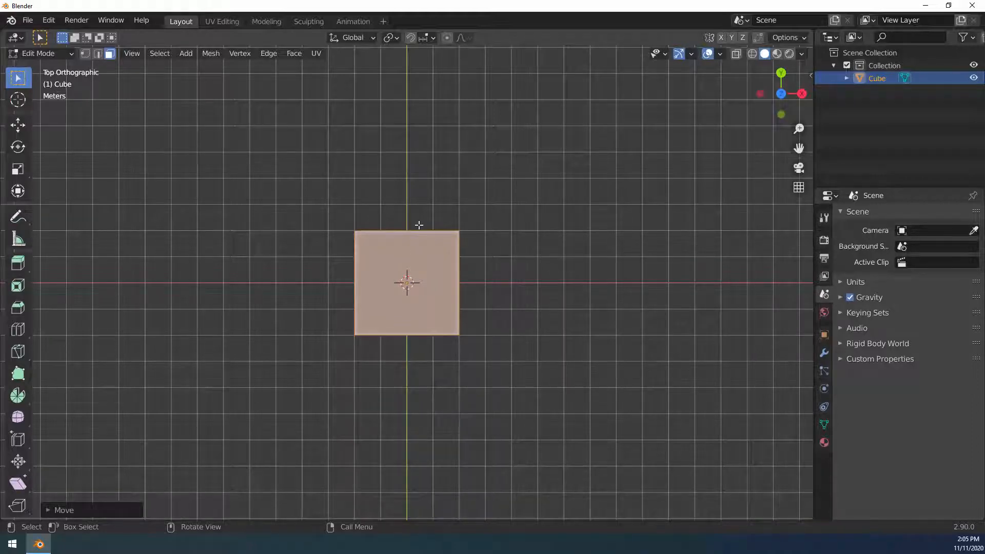
{"action": "middle_click_drag", "start_coordinate": [418, 223], "coordinate": [406, 239]}
{"action": "key", "text": "alt+a"}
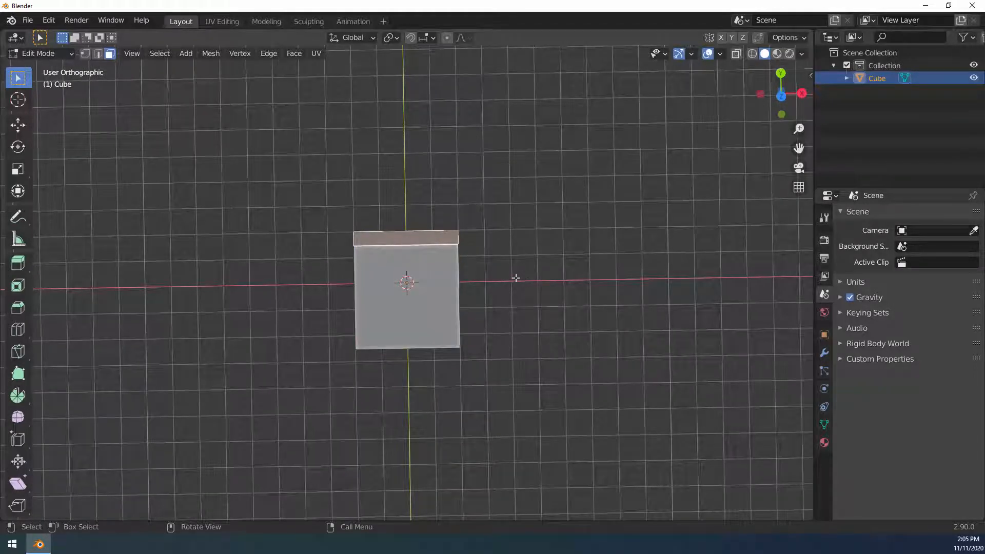
{"action": "key", "text": "e"}
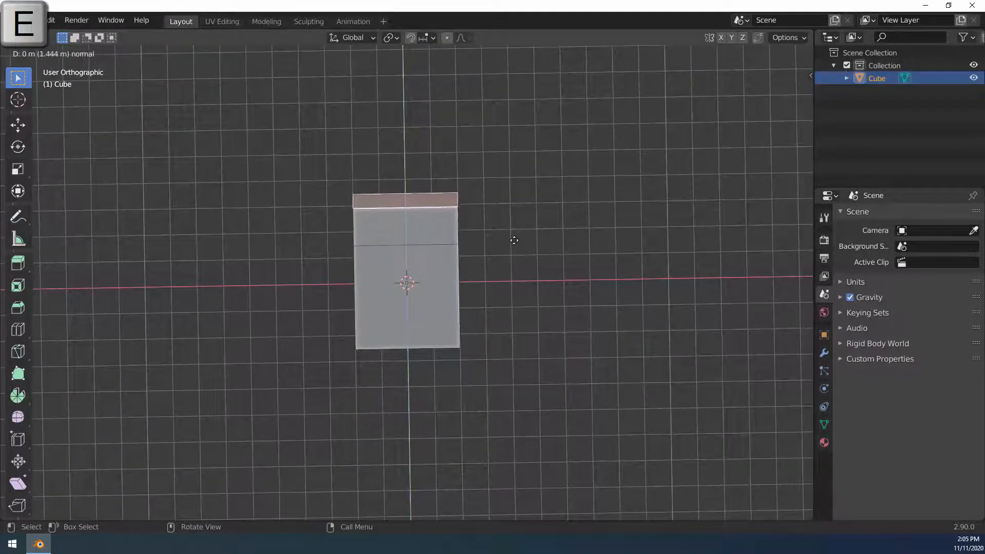
{"action": "type", "text": "4"}
{"action": "key", "text": "Return"}
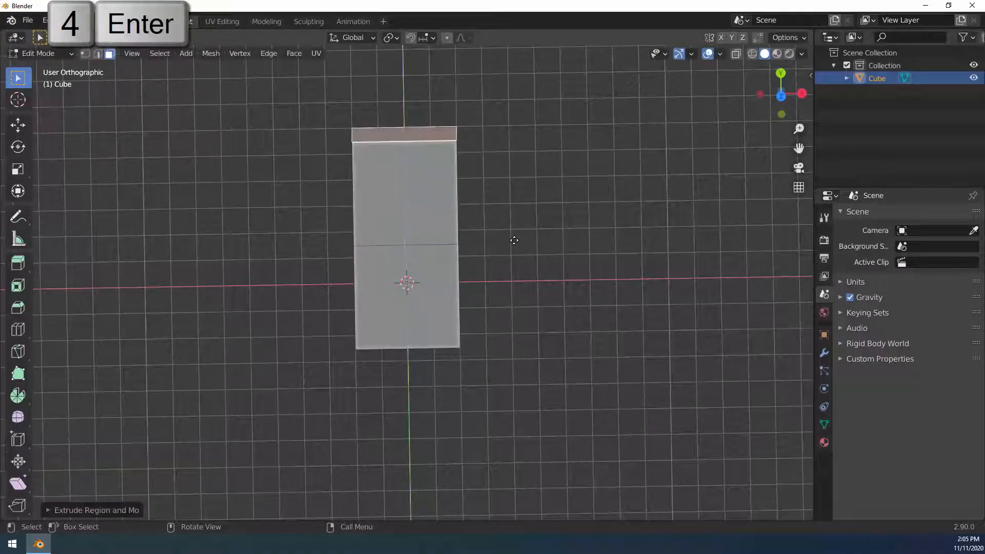
Extrude the cube's negative Y side face 4 m outward to make a three-segment block
{"action": "middle_click_drag", "start_coordinate": [401, 302], "coordinate": [432, 301]}
{"action": "scroll", "coordinate": [416, 330], "scroll_direction": "up", "scroll_amount": 1}
{"action": "left_click", "coordinate": [416, 331]}
{"action": "scroll", "coordinate": [449, 304], "scroll_direction": "down", "scroll_amount": 5}
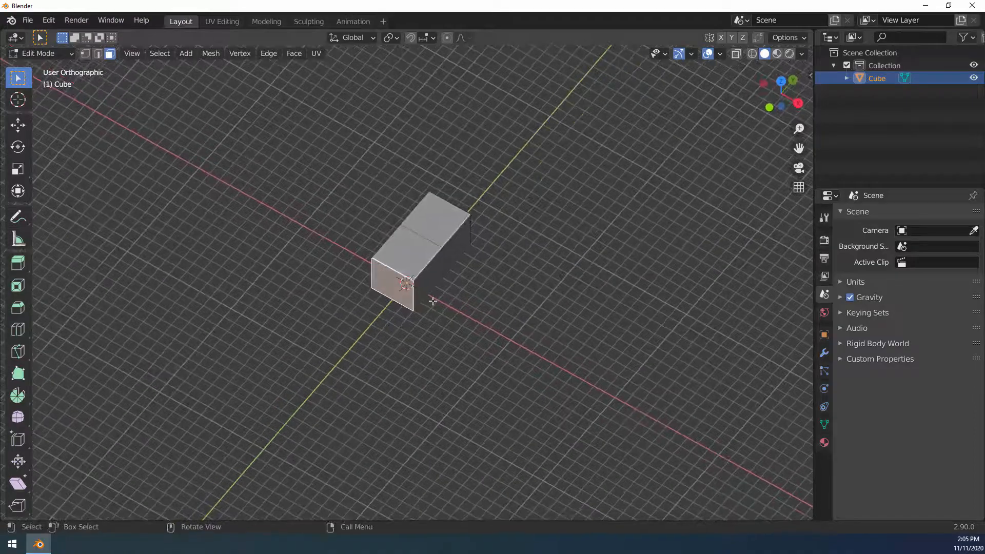
{"action": "key", "text": "e"}
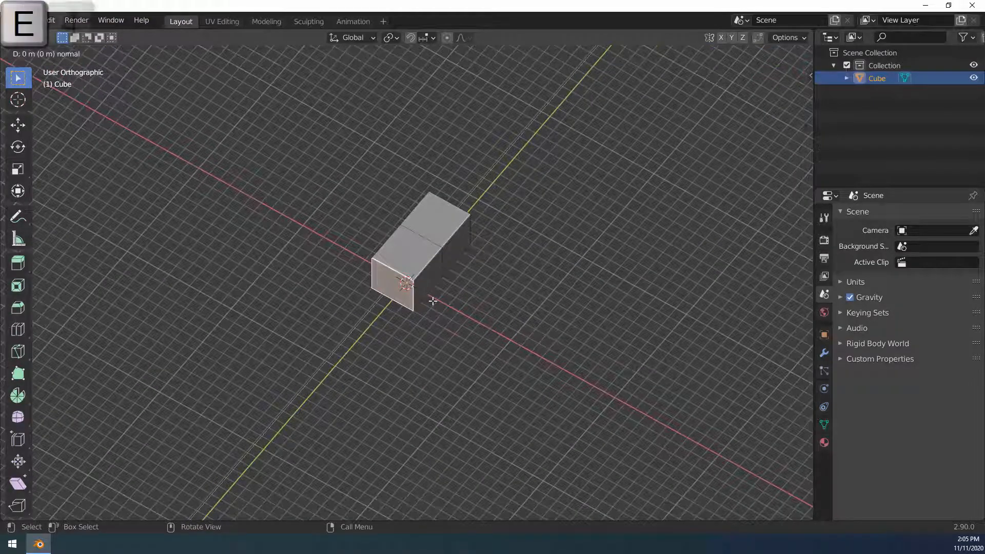
{"action": "key", "text": "4"}
{"action": "key", "text": "Return"}
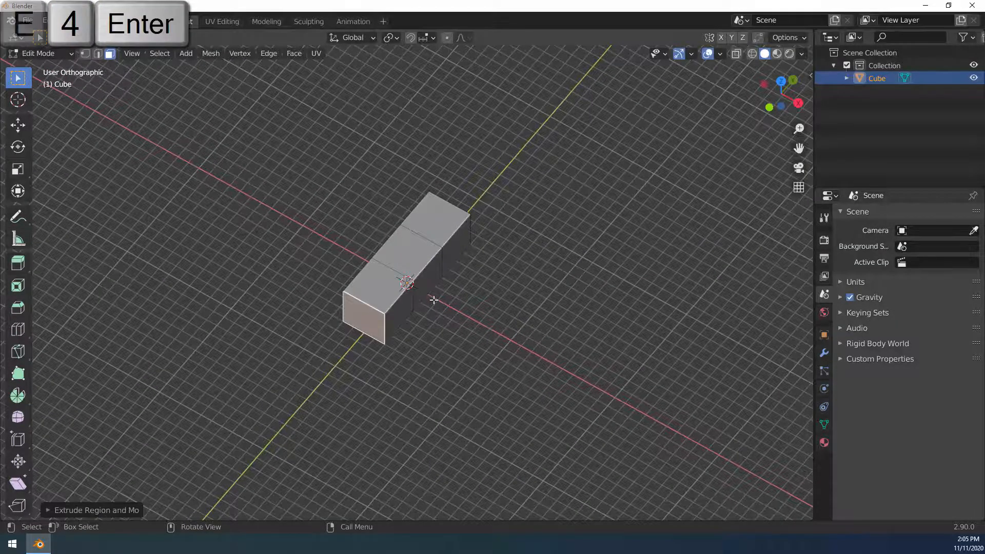
Undo both 4 m extrusions to go back to the plain cube
{"action": "key", "text": "KP_7"}
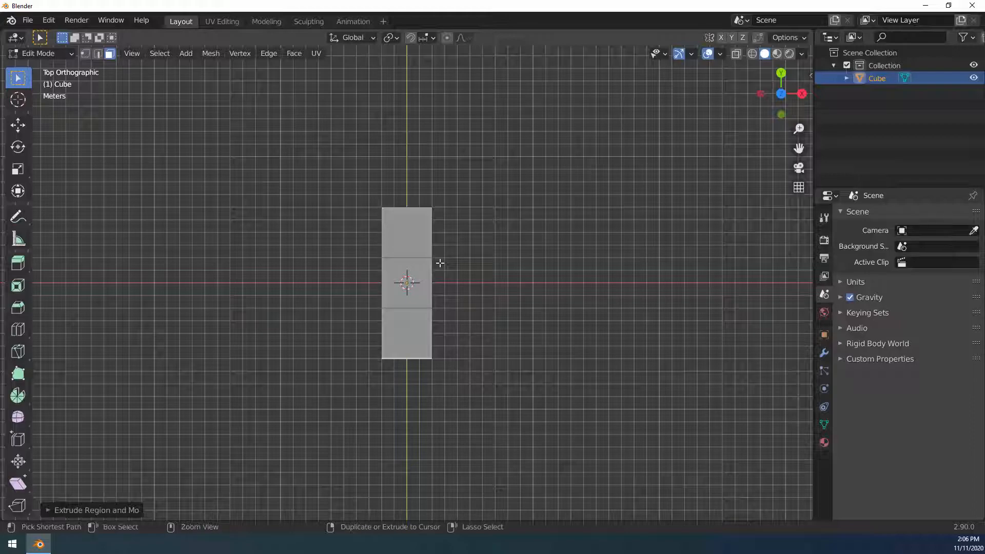
{"action": "key", "text": "ctrl+z"}
{"action": "key", "text": "ctrl+z"}
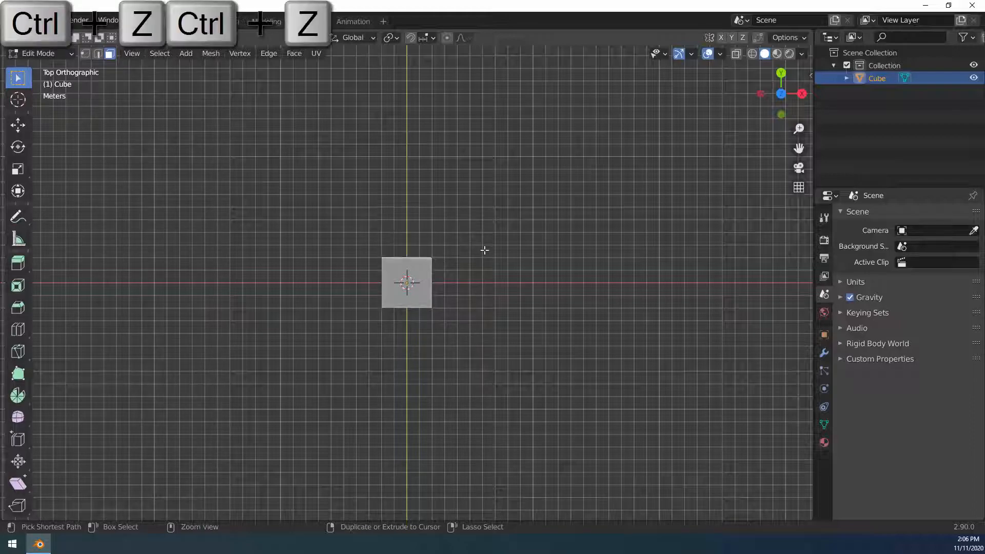
Return to Object Mode and duplicate the cube four times, leaving every copy in its original place
{"action": "middle_click_drag", "start_coordinate": [534, 250], "coordinate": [482, 198]}
{"action": "key", "text": "Tab"}
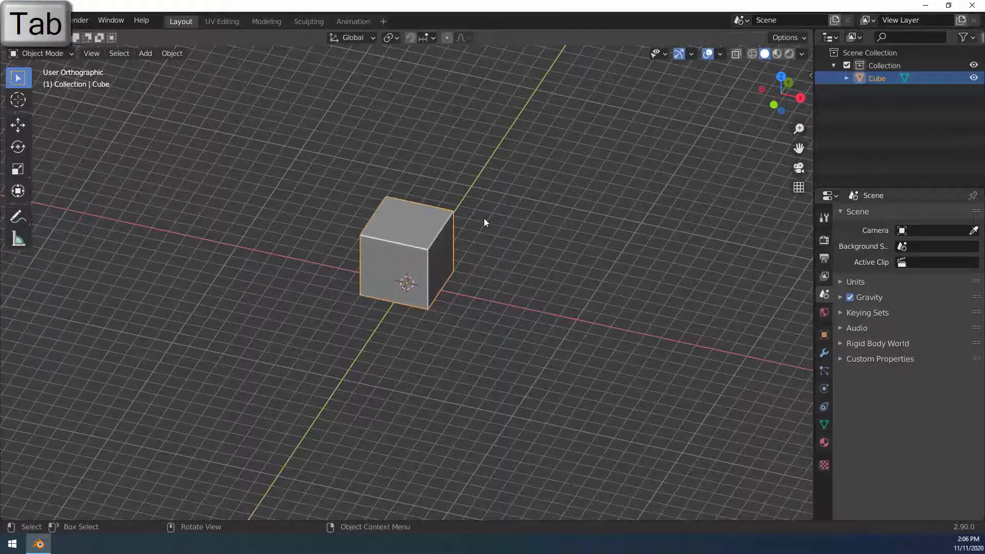
{"action": "key", "text": "shift+d"}
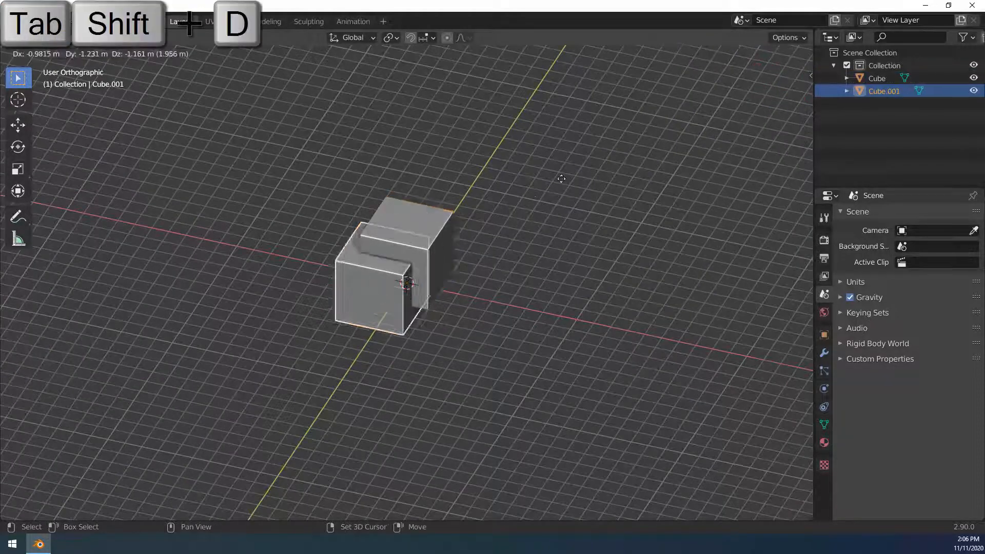
{"action": "right_click", "coordinate": [548, 213]}
{"action": "key", "text": "shift+d"}
{"action": "right_click", "coordinate": [544, 200]}
{"action": "key", "text": "shift+d"}
{"action": "right_click", "coordinate": [541, 192]}
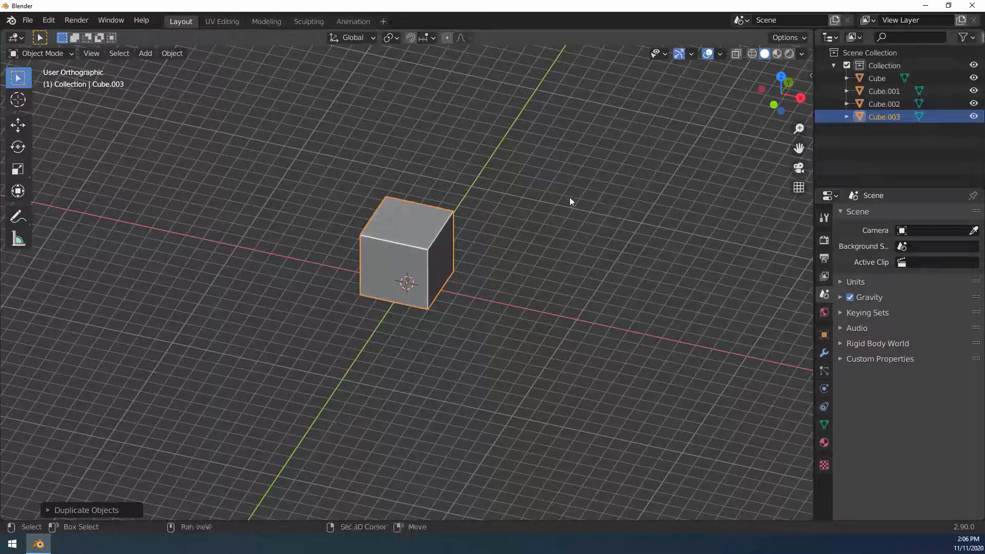
{"action": "key", "text": "shift+d"}
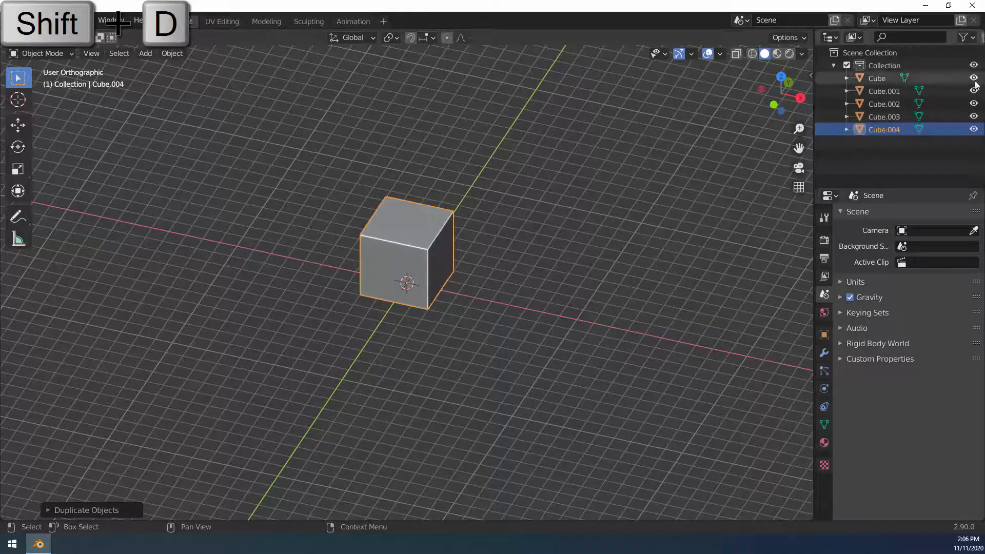
Hide the four duplicate cubes, keeping only the original Cube shown and selected
{"action": "left_click_drag", "start_coordinate": [973, 77], "coordinate": [973, 130]}
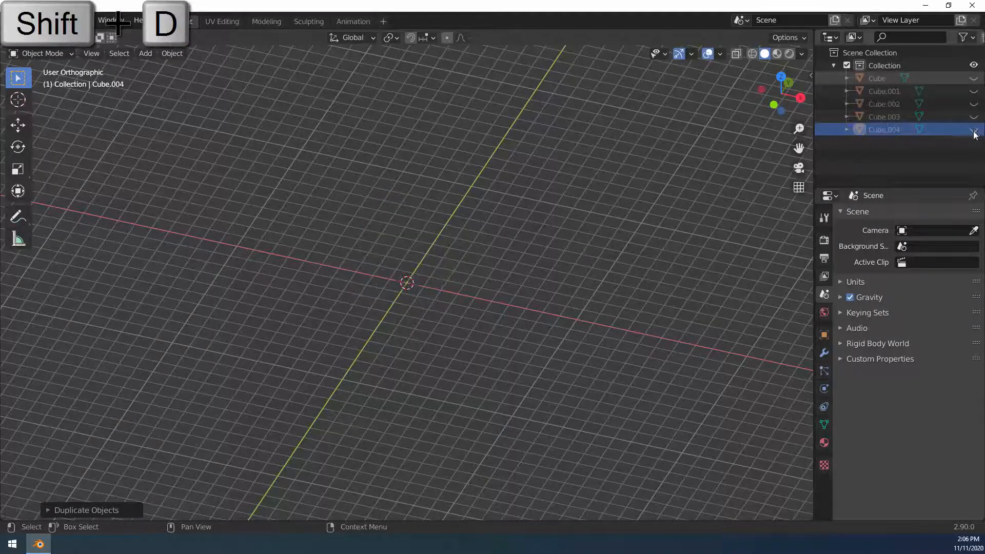
{"action": "left_click", "coordinate": [973, 77]}
{"action": "left_click", "coordinate": [877, 78]}
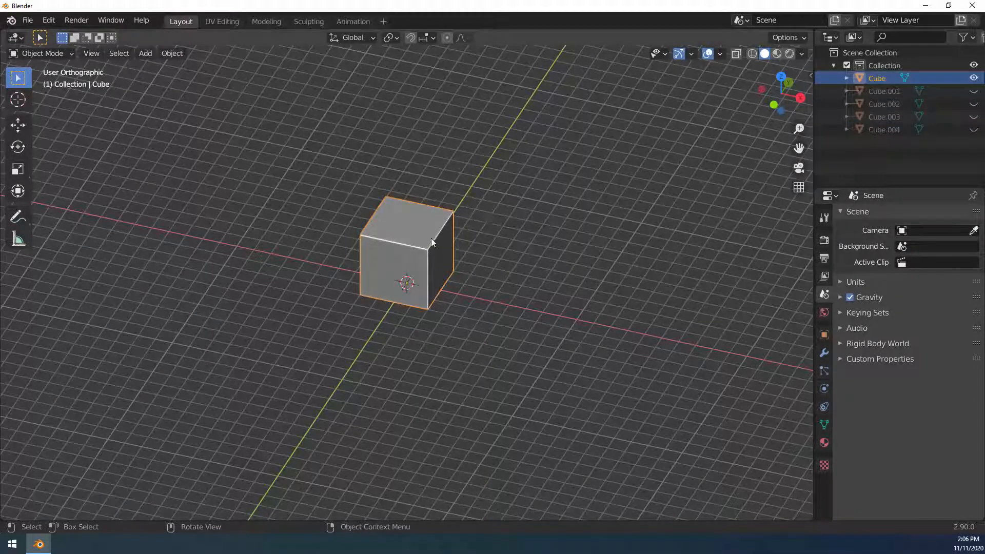
Extrude the original cube's positive Y face 4 m in Edit Mode
{"action": "key", "text": "KP_7"}
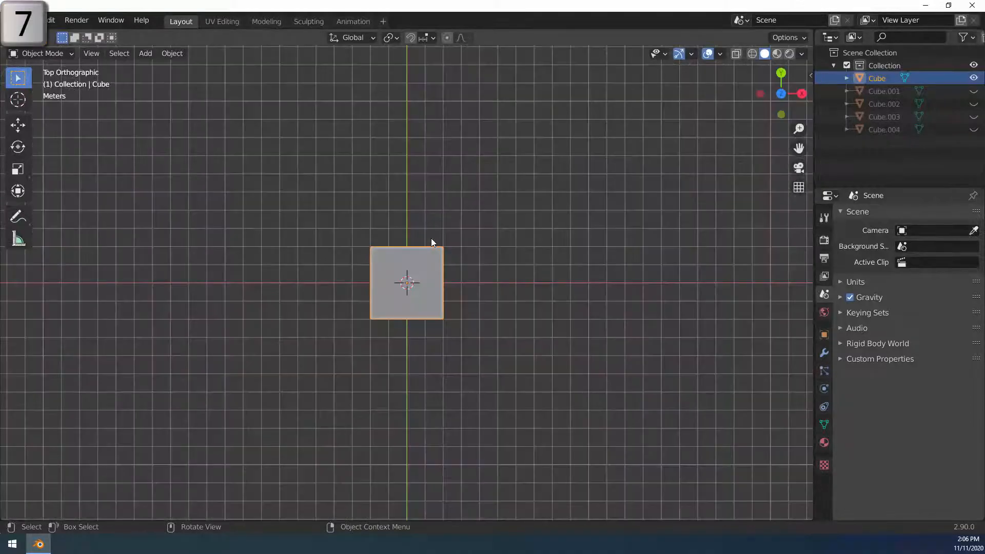
{"action": "middle_click_drag", "start_coordinate": [435, 241], "coordinate": [408, 259]}
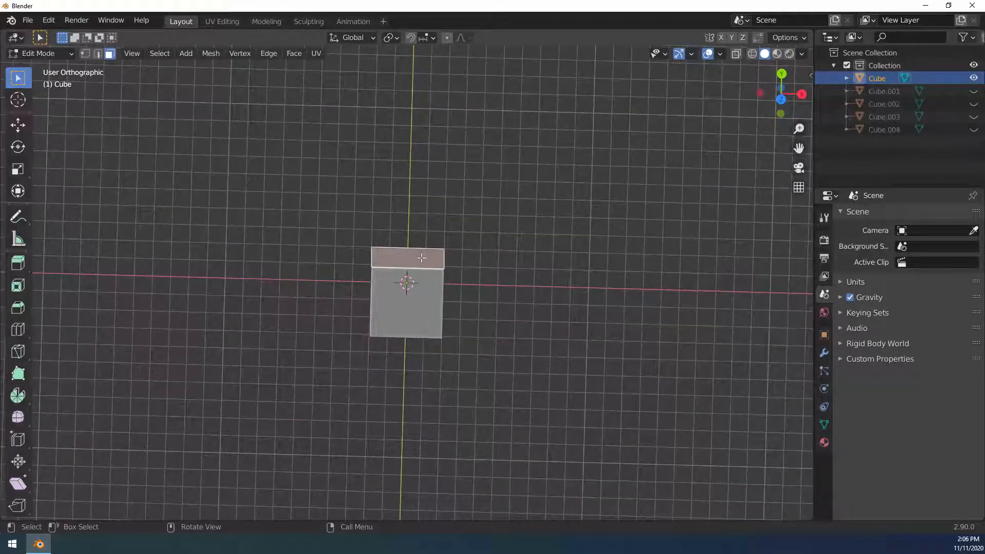
{"action": "key", "text": "e"}
{"action": "key", "text": "4"}
{"action": "key", "text": "Return"}
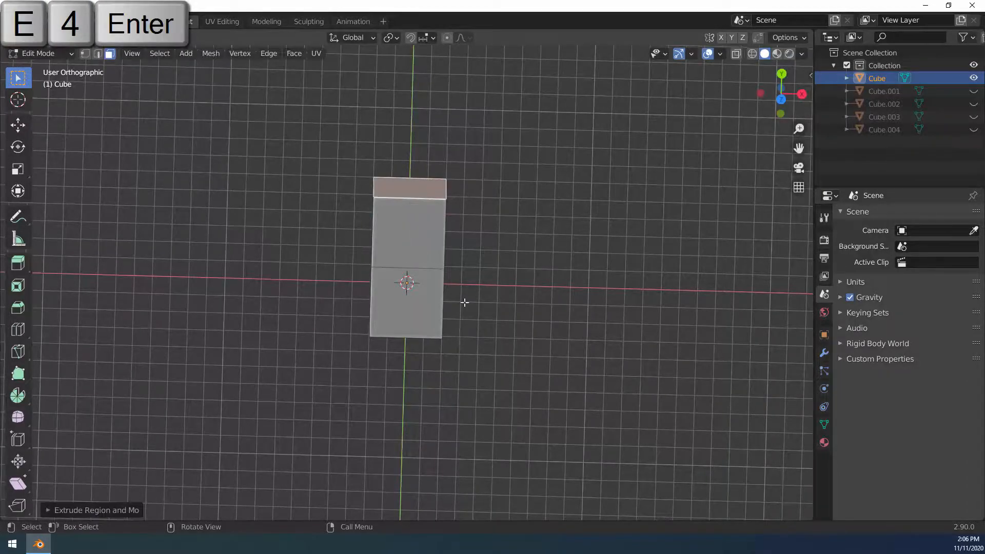
Extrude the opposite, negative Y face of the block 4 m outward
{"action": "middle_click_drag", "start_coordinate": [443, 309], "coordinate": [451, 271]}
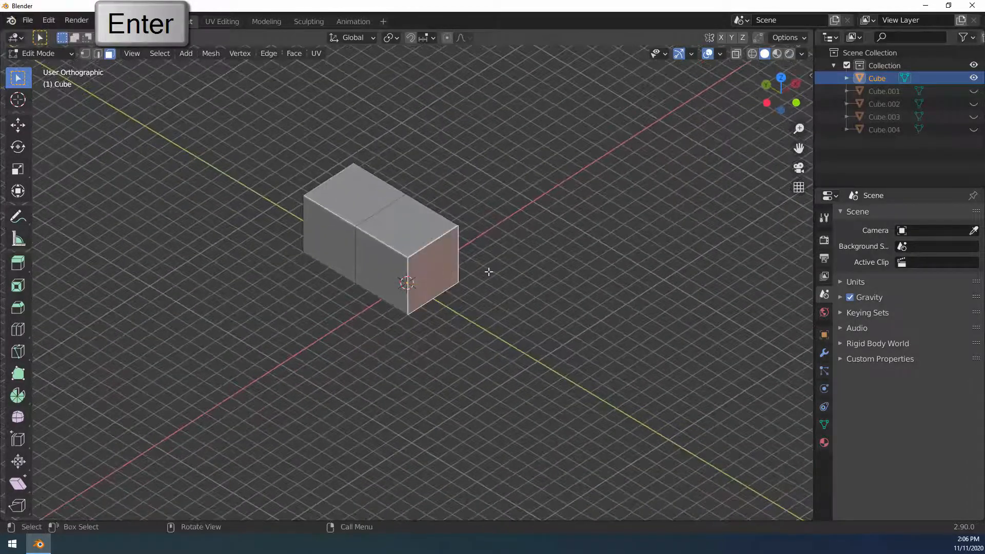
{"action": "key", "text": "e"}
{"action": "key", "text": "4"}
{"action": "key", "text": "Return"}
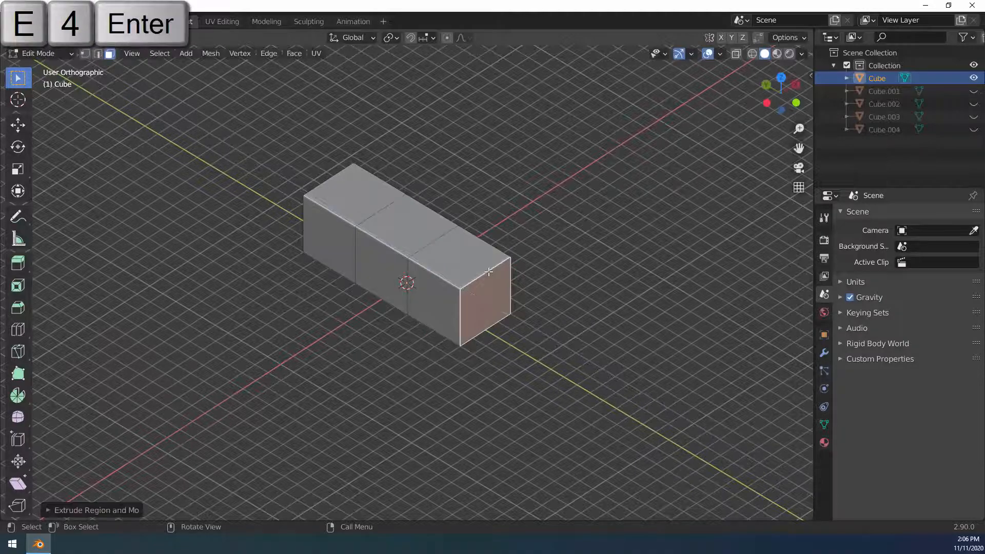
Extrude the block's negative Y end face a further 1 m
{"action": "key", "text": "KP_7"}
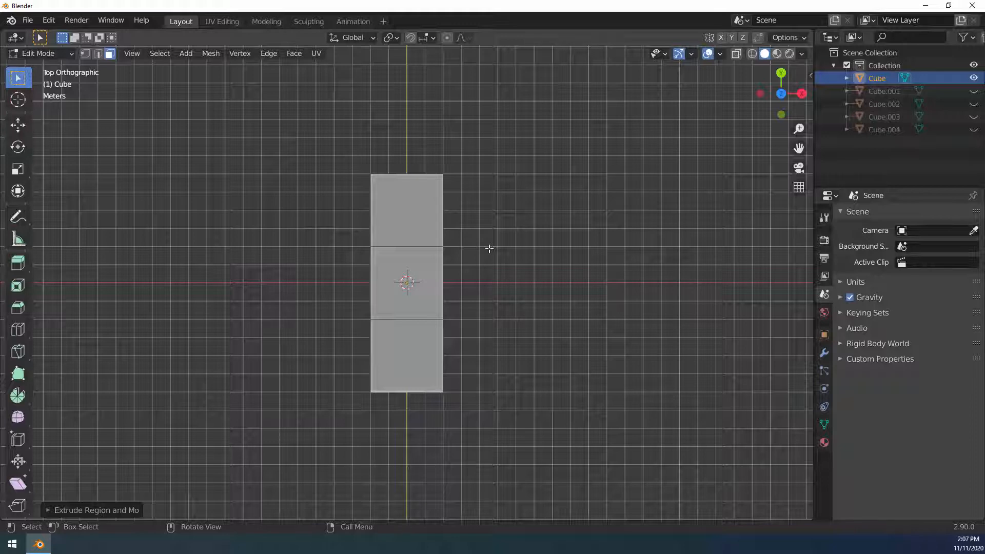
{"action": "middle_click_drag", "start_coordinate": [538, 287], "coordinate": [304, 315]}
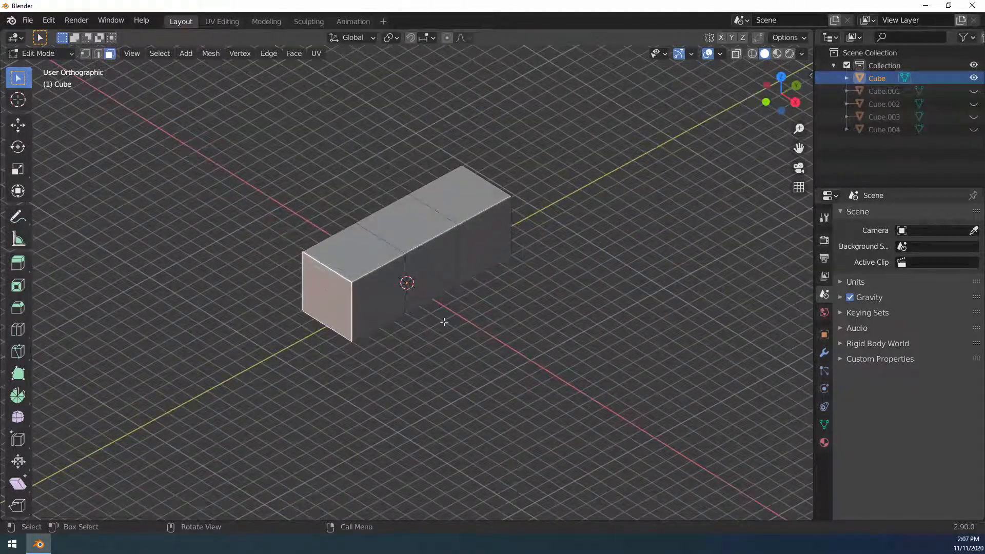
{"action": "key", "text": "e"}
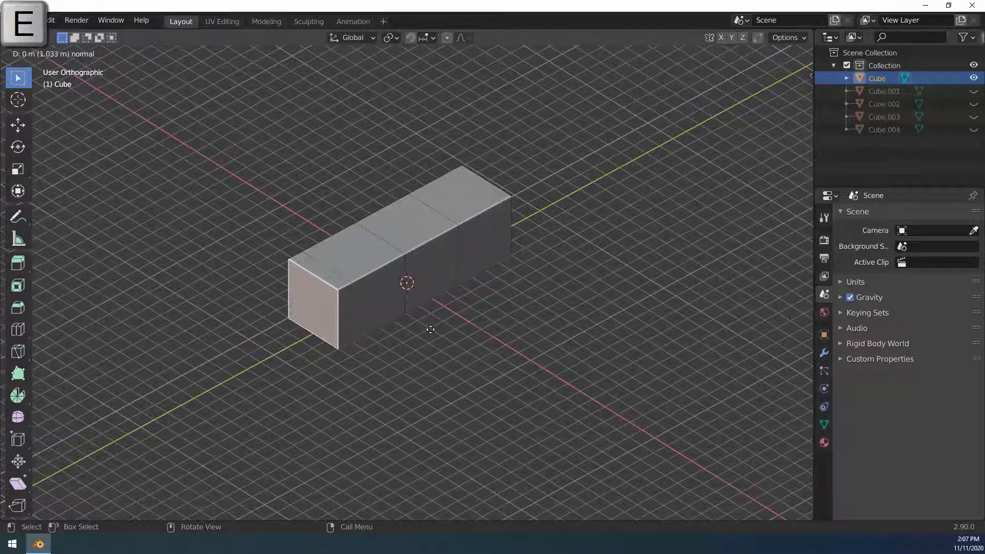
{"action": "key", "text": "1"}
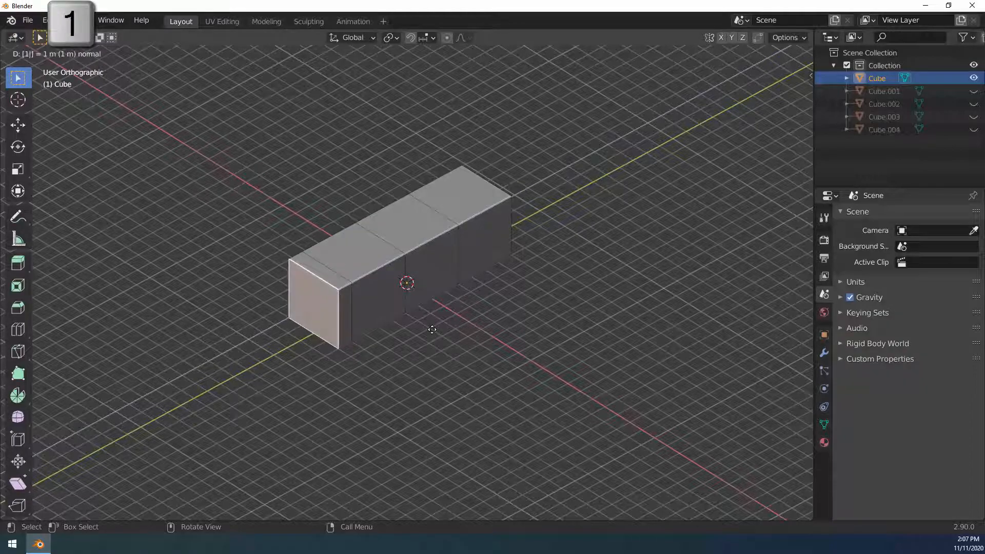
{"action": "key", "text": "Return"}
Extrude the block's positive Y end face a further 1 m to match the other end
{"action": "middle_click_drag", "start_coordinate": [456, 334], "coordinate": [510, 264]}
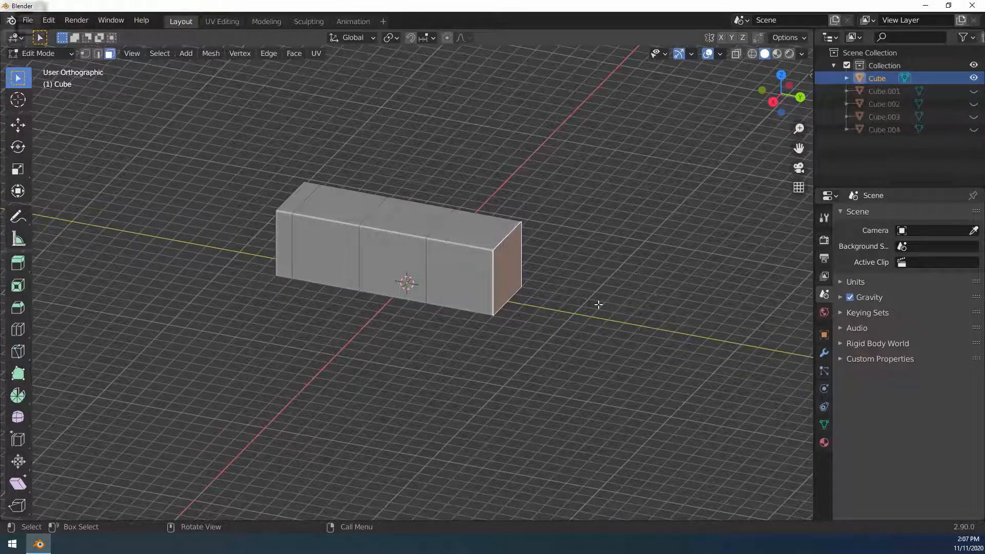
{"action": "key", "text": "e"}
{"action": "key", "text": "1"}
{"action": "key", "text": "Return"}
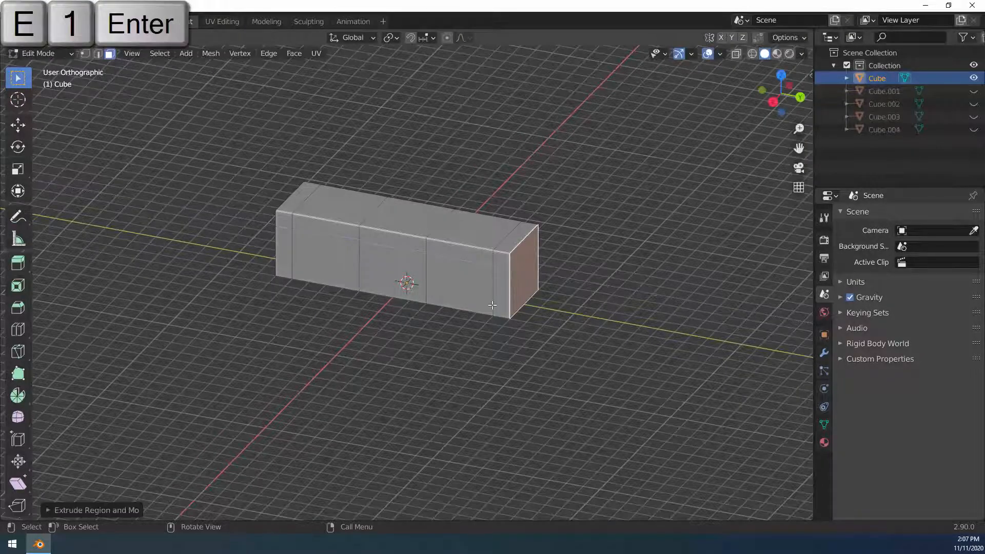
Delete the end faces of the long block to open the hall, and show it from above
{"action": "middle_click_drag", "start_coordinate": [598, 304], "coordinate": [559, 306]}
{"action": "key", "text": "x"}
{"action": "left_click", "coordinate": [530, 277]}
{"action": "key", "text": "KP_7"}
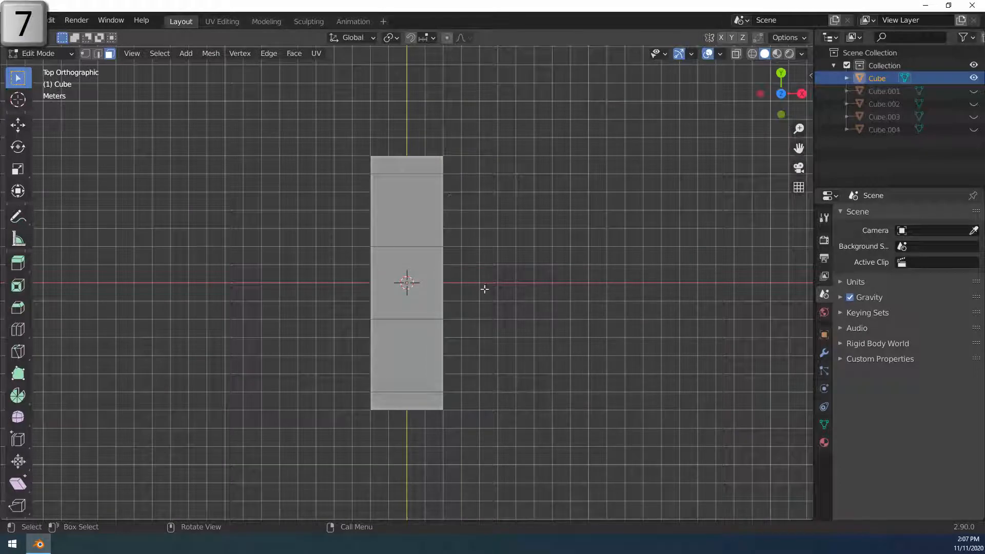
Return to Object Mode, rename the original Cube object as Hall.I, and expand it to reveal its mesh data
{"action": "key", "text": "Tab"}
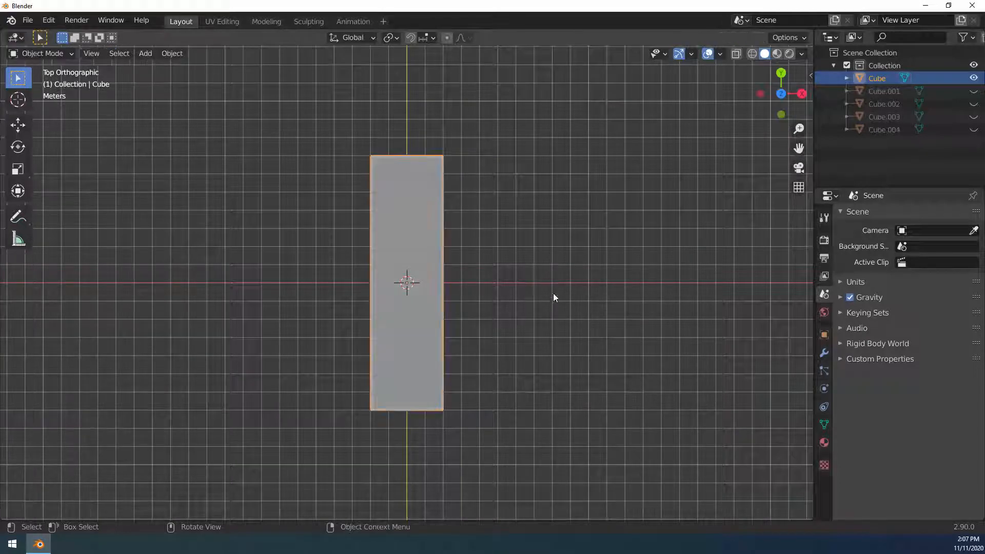
{"action": "double_click", "coordinate": [881, 78]}
{"action": "type", "text": "Hall.l"}
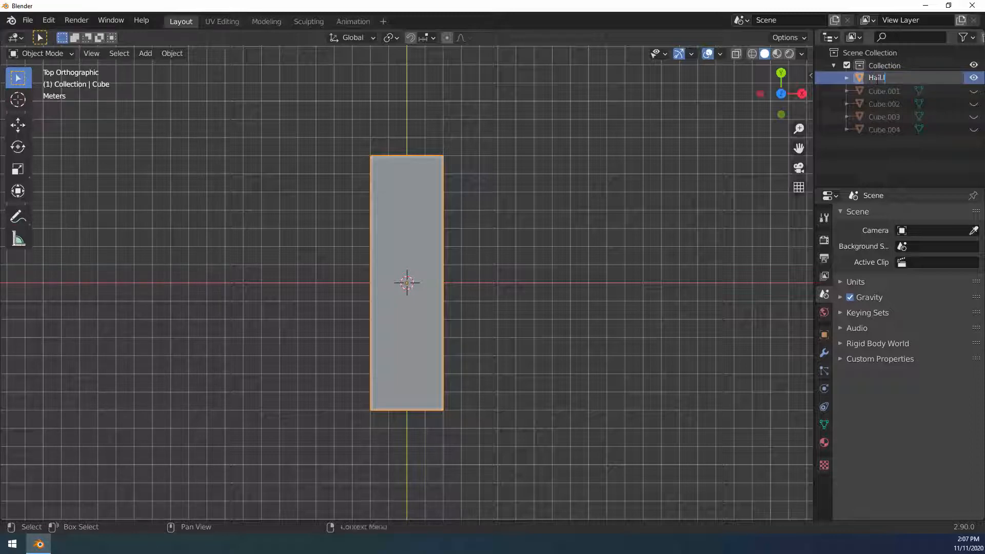
{"action": "key", "text": "Return"}
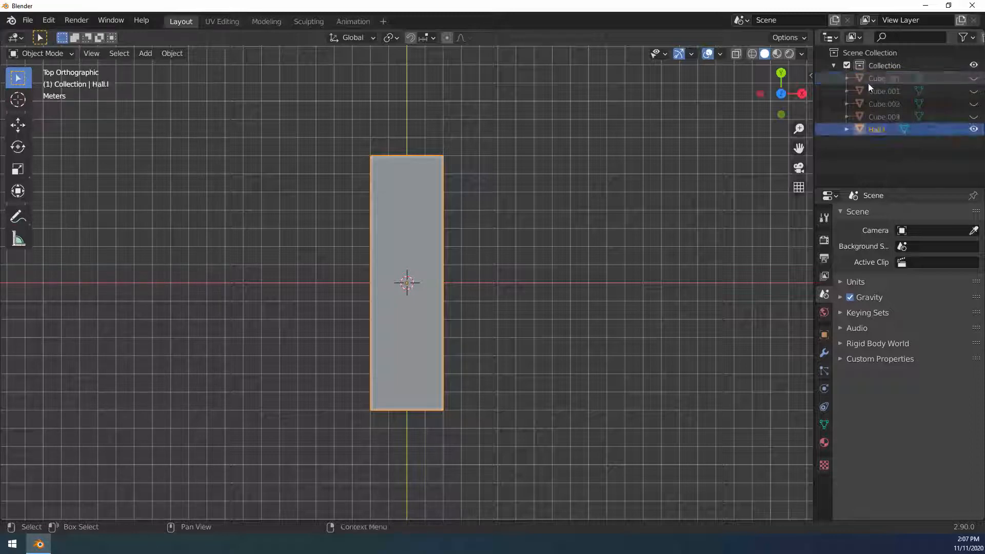
{"action": "left_click", "coordinate": [847, 130]}
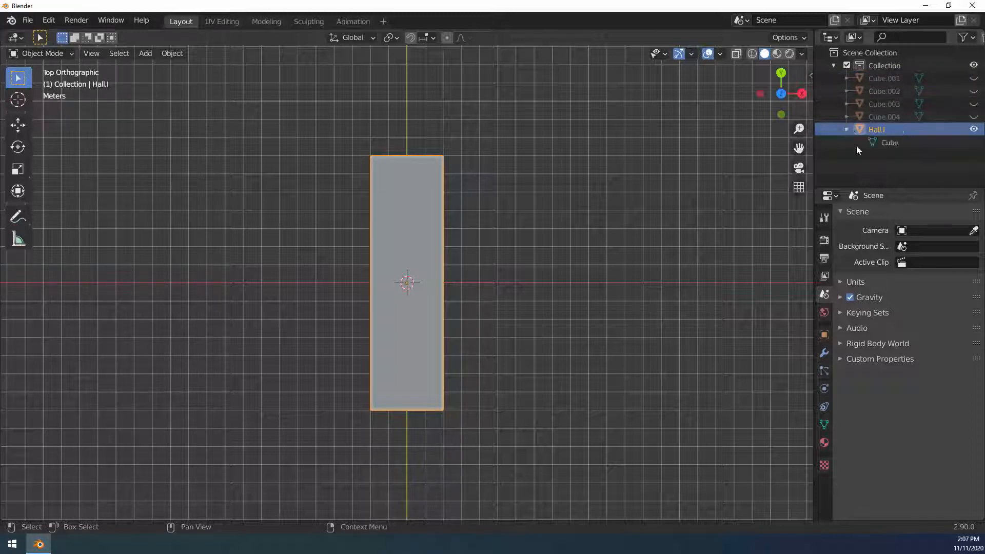
Rename the mesh data under the Hall.I object to Hall.I, collapse its entry, and leave the object selected in Object Mode
{"action": "left_click", "coordinate": [892, 143]}
{"action": "double_click", "coordinate": [888, 144]}
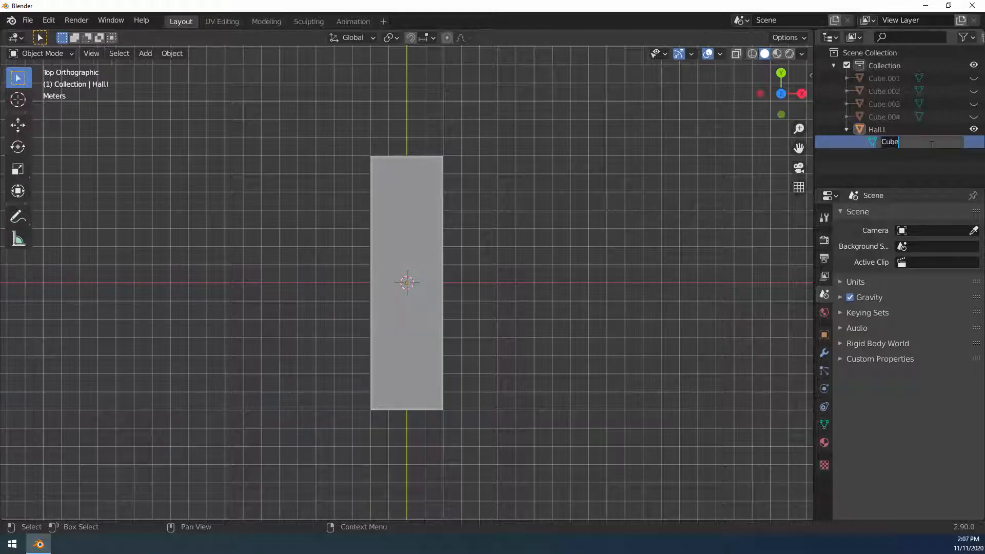
{"action": "type", "text": "Hall.I"}
{"action": "key", "text": "Return"}
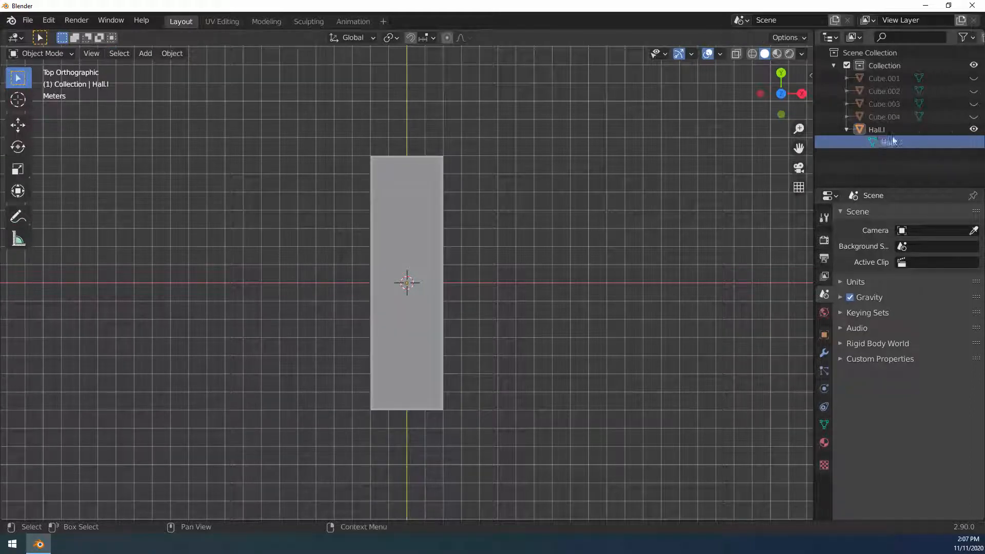
{"action": "left_click", "coordinate": [846, 130]}
{"action": "key", "text": "Tab"}
{"action": "left_click", "coordinate": [885, 130]}
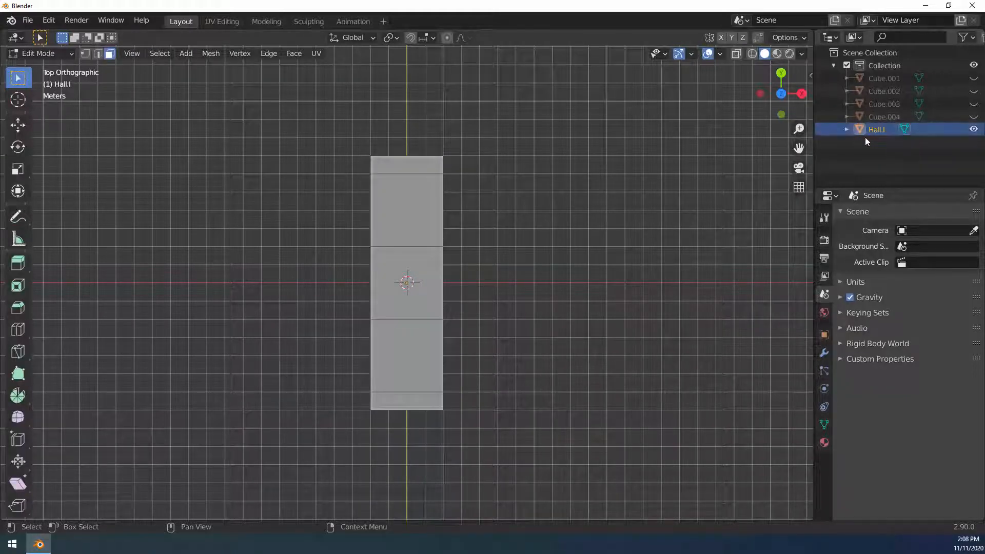
{"action": "key", "text": "Tab"}
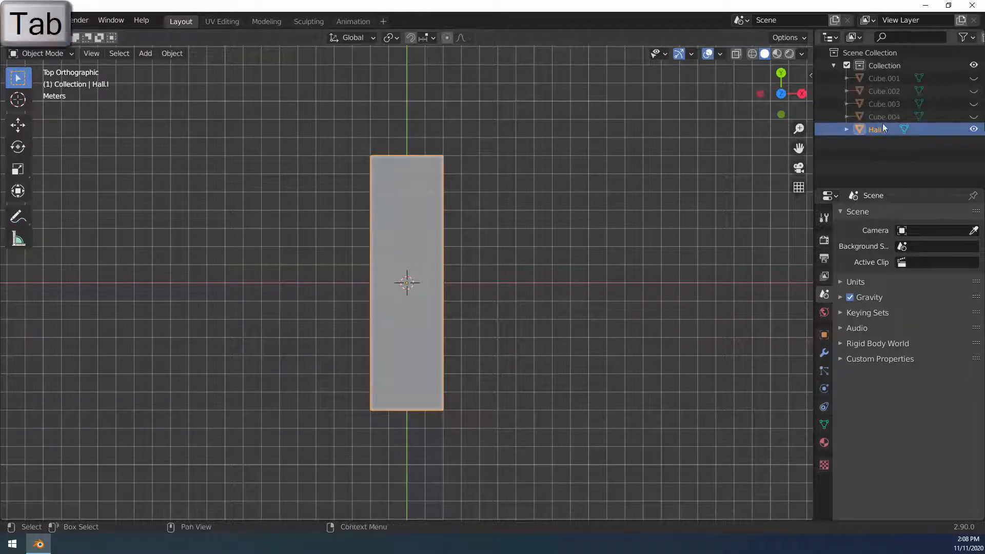
Hide the Hall.I object, and unhide and select Cube.001
{"action": "left_click", "coordinate": [974, 130]}
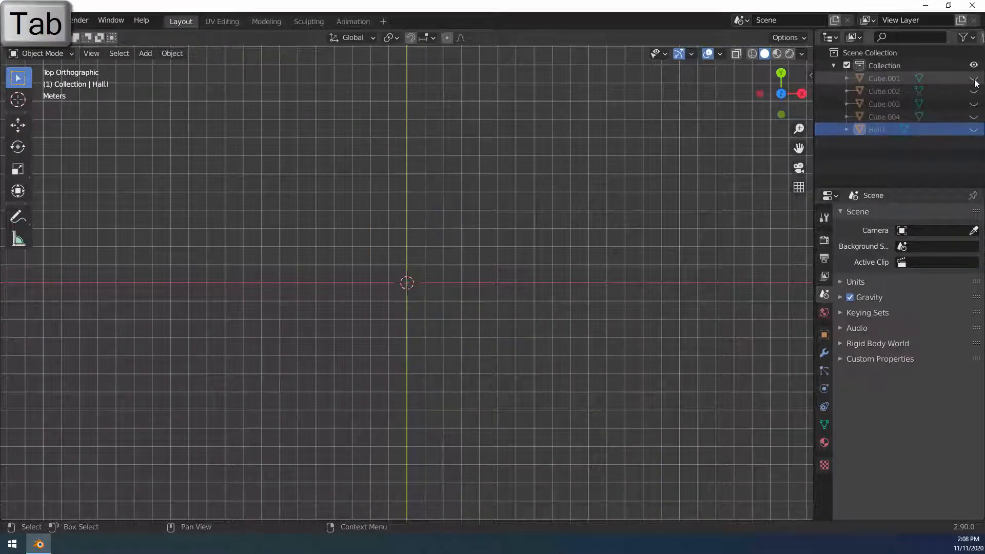
{"action": "left_click", "coordinate": [974, 78]}
{"action": "left_click", "coordinate": [876, 77]}
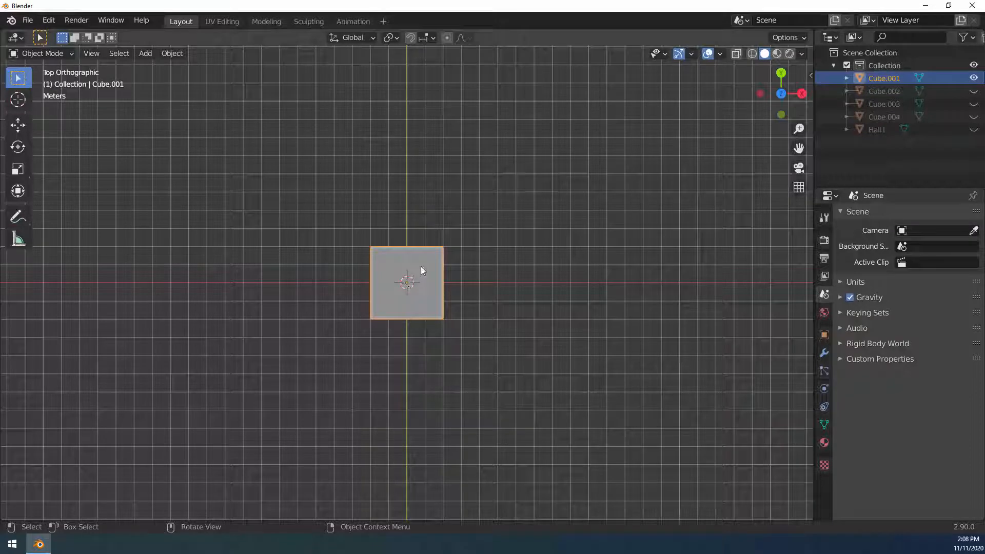
Enter Edit Mode on Cube.001 and extrude its positive Y face 4 m
{"action": "key", "text": "Tab"}
{"action": "middle_click_drag", "start_coordinate": [423, 266], "coordinate": [417, 264]}
{"action": "key", "text": "e"}
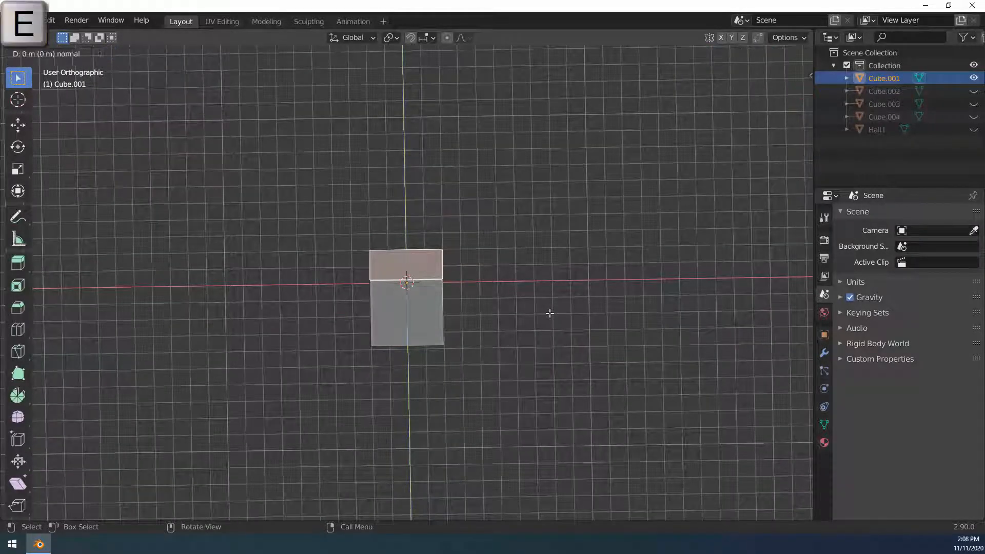
{"action": "key", "text": "4"}
{"action": "key", "text": "Return"}
Extrude the positive X face of the block at the origin 4 m to form an L shape
{"action": "middle_click_drag", "start_coordinate": [527, 322], "coordinate": [572, 260]}
{"action": "middle_click_drag", "start_coordinate": [441, 287], "coordinate": [502, 312]}
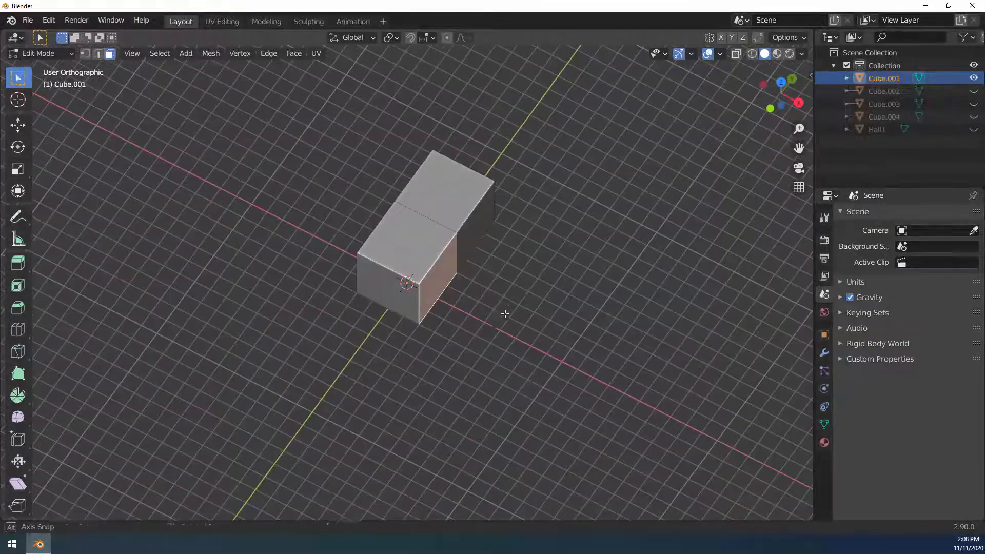
{"action": "key", "text": "e"}
{"action": "key", "text": "4"}
{"action": "key", "text": "Return"}
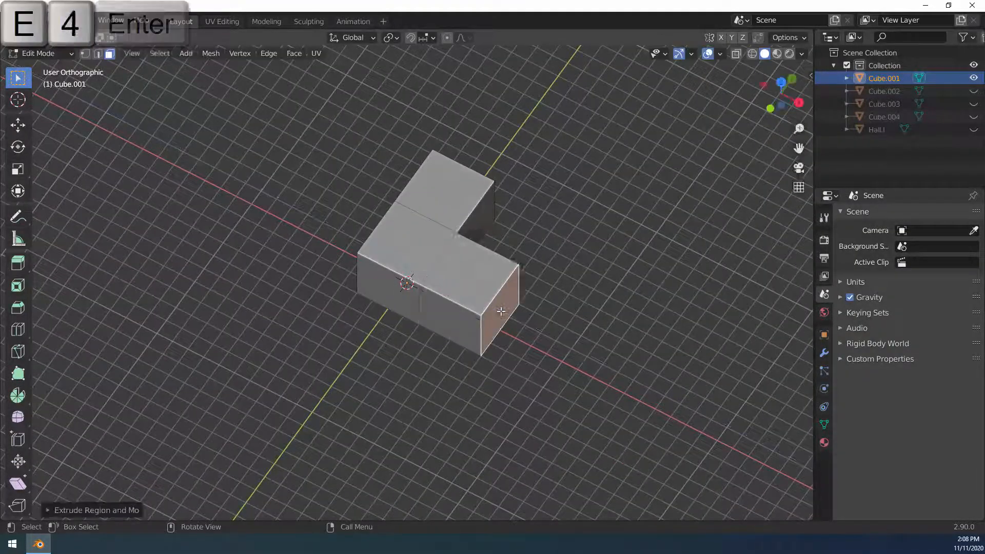
Show the L shape from above, return to Object Mode, and rename Cube.001 as Hall.L
{"action": "key", "text": "7"}
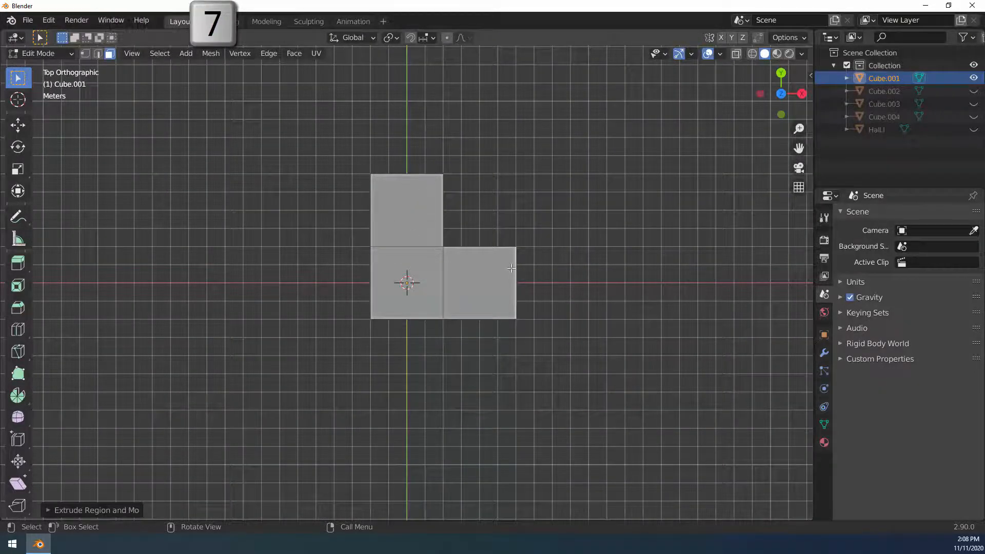
{"action": "key", "text": "Tab"}
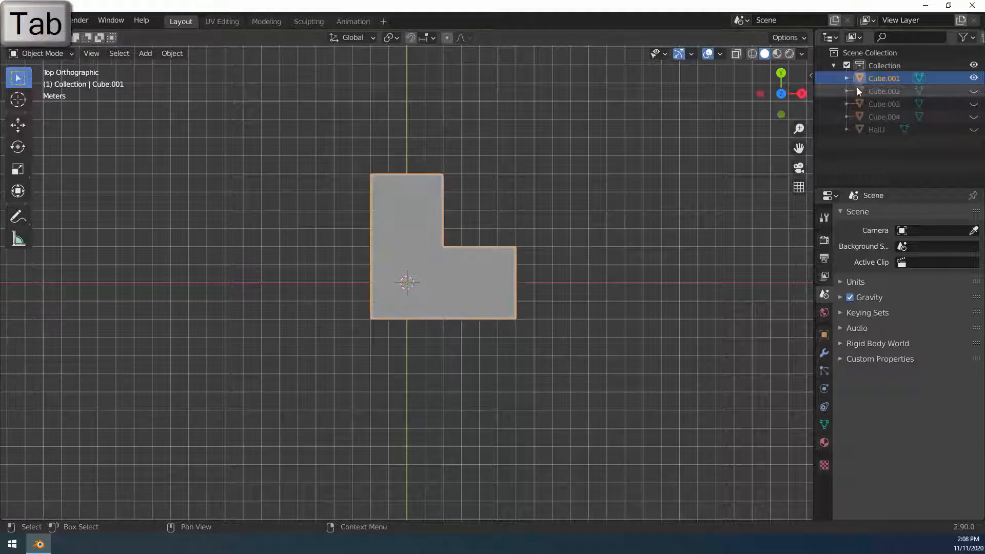
{"action": "double_click", "coordinate": [876, 79]}
{"action": "type", "text": "Hall.L"}
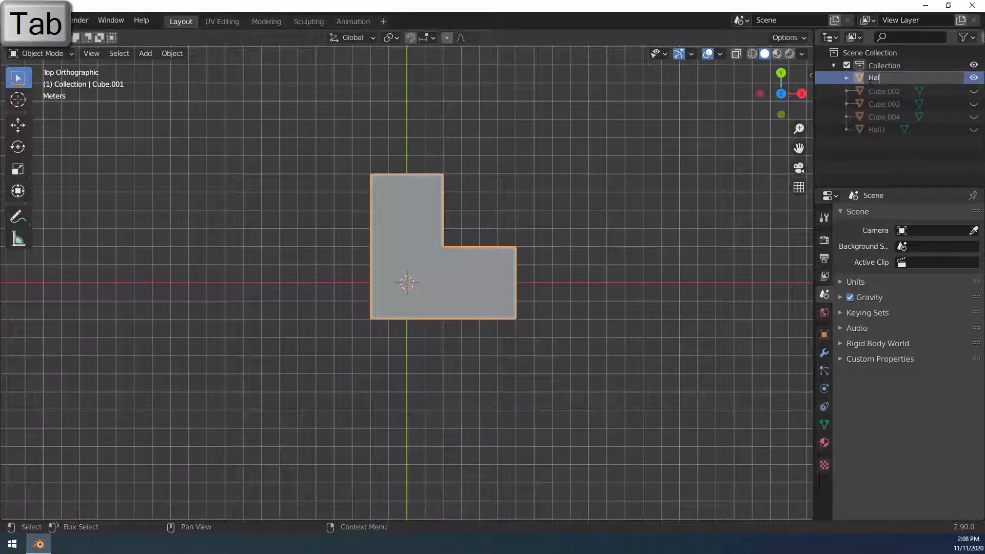
{"action": "key", "text": "Return"}
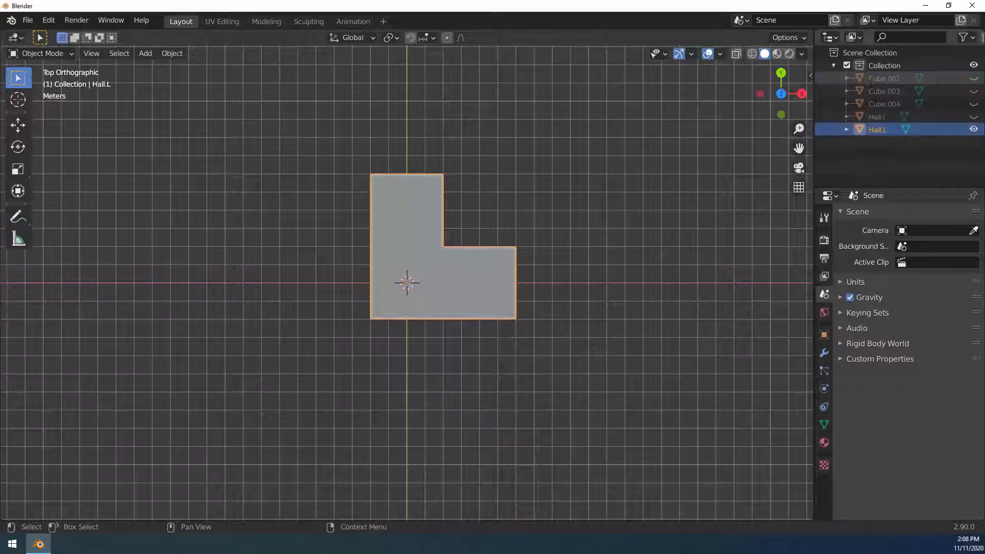
Rename the mesh data under the Hall.L object to Hall.L, collapse its entry, and return to Object Mode
{"action": "left_click", "coordinate": [846, 130]}
{"action": "left_click", "coordinate": [898, 144]}
{"action": "double_click", "coordinate": [898, 144]}
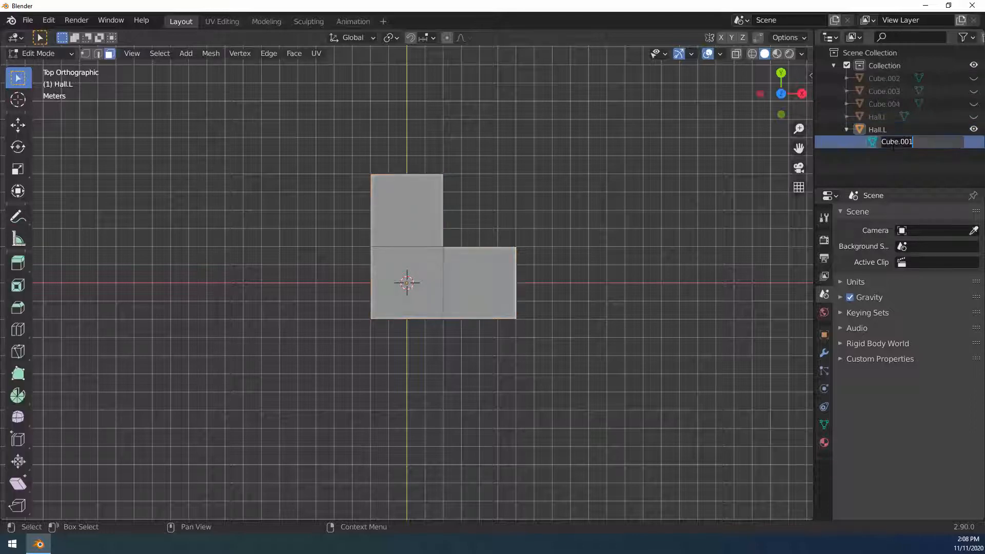
{"action": "type", "text": "Hall.L"}
{"action": "key", "text": "Return"}
{"action": "left_click", "coordinate": [846, 130]}
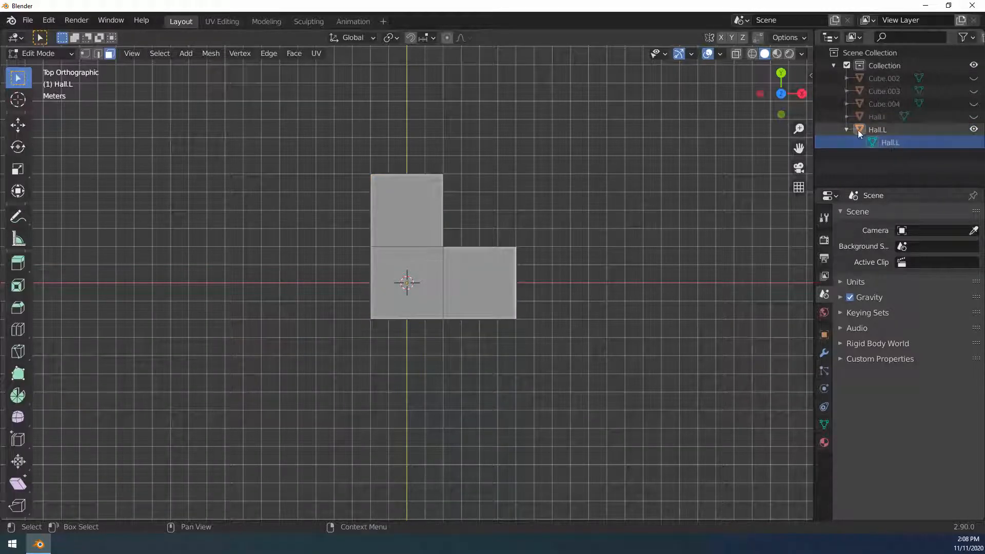
{"action": "key", "text": "Tab"}
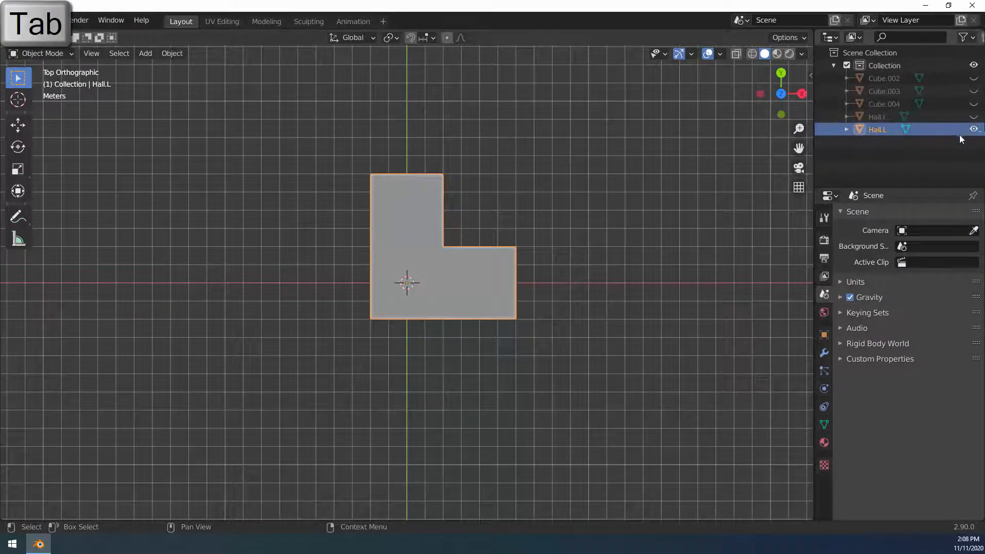
Hide the Hall.L object, and unhide and select Cube.002
{"action": "left_click", "coordinate": [973, 129]}
{"action": "left_click", "coordinate": [974, 78]}
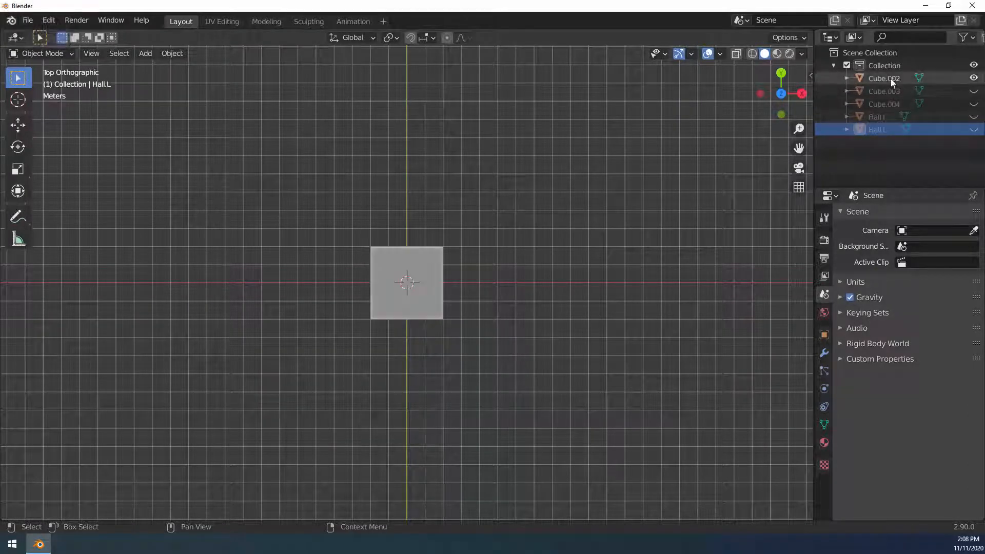
{"action": "left_click", "coordinate": [891, 78]}
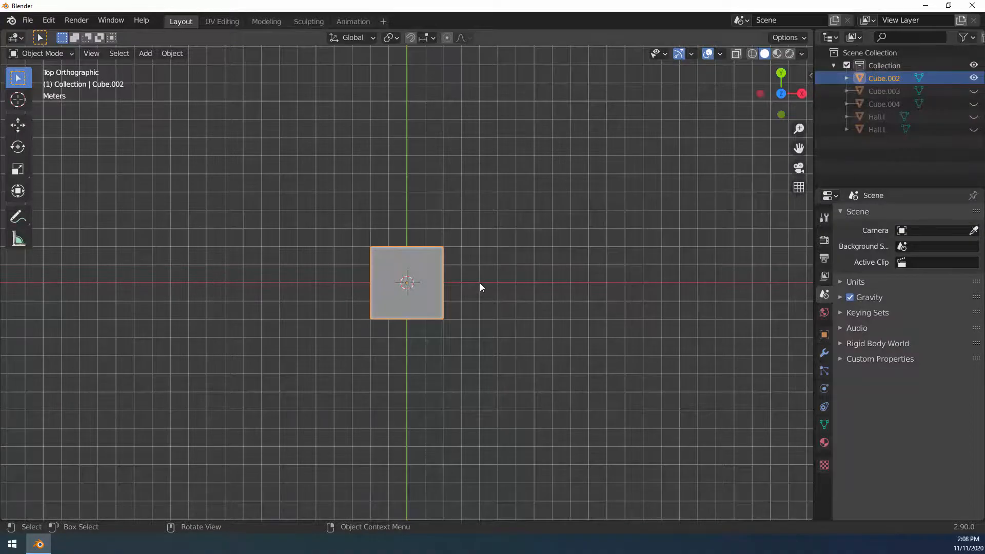
Enter Edit Mode on Cube.002 and extrude its positive X face 4 m
{"action": "key", "text": "Tab"}
{"action": "middle_click_drag", "start_coordinate": [479, 282], "coordinate": [475, 262]}
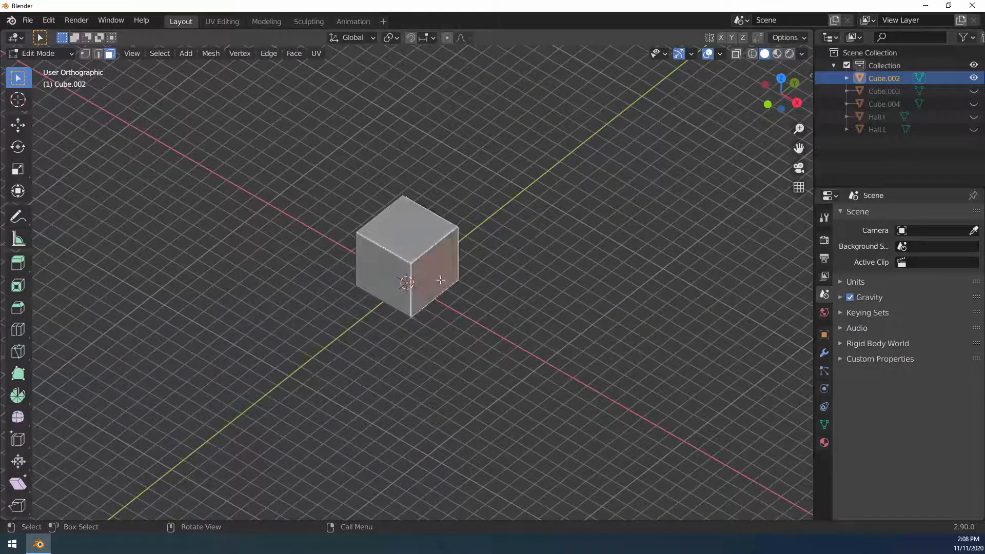
{"action": "key", "text": "e"}
{"action": "key", "text": "4"}
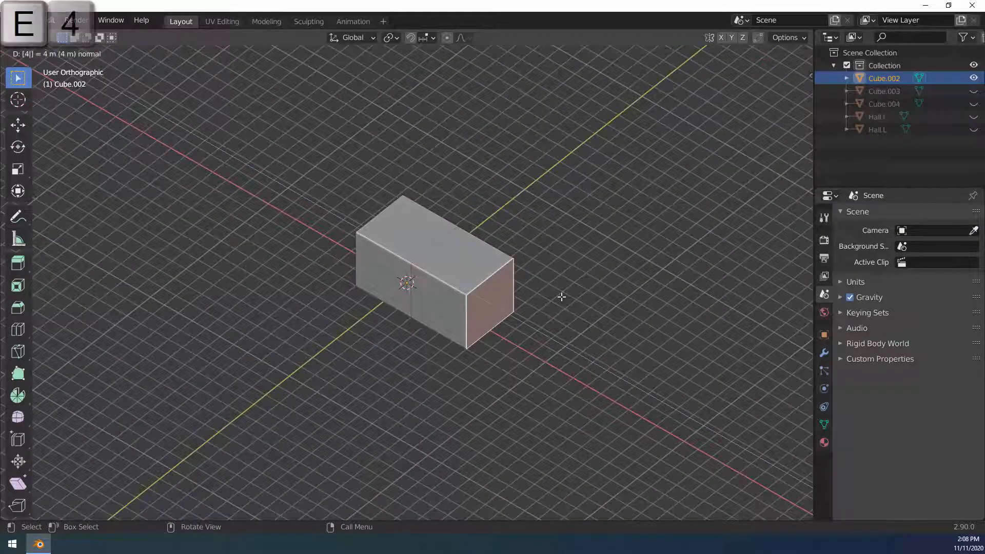
{"action": "key", "text": "Return"}
Extrude the negative Y face of the block at the origin 4 m to match the first arm
{"action": "left_click", "coordinate": [399, 267]}
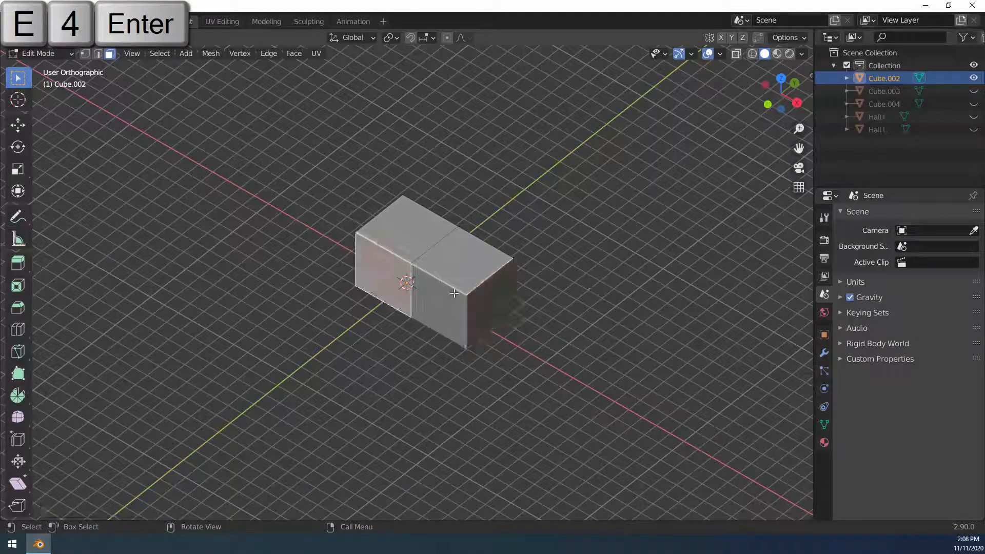
{"action": "key", "text": "e"}
{"action": "left_click", "coordinate": [384, 294]}
Extrude the origin block's negative X face to the same 4 m length as the opposite arm, completing a T shape
{"action": "middle_click_drag", "start_coordinate": [384, 294], "coordinate": [509, 303]}
{"action": "type", "text": "e"}
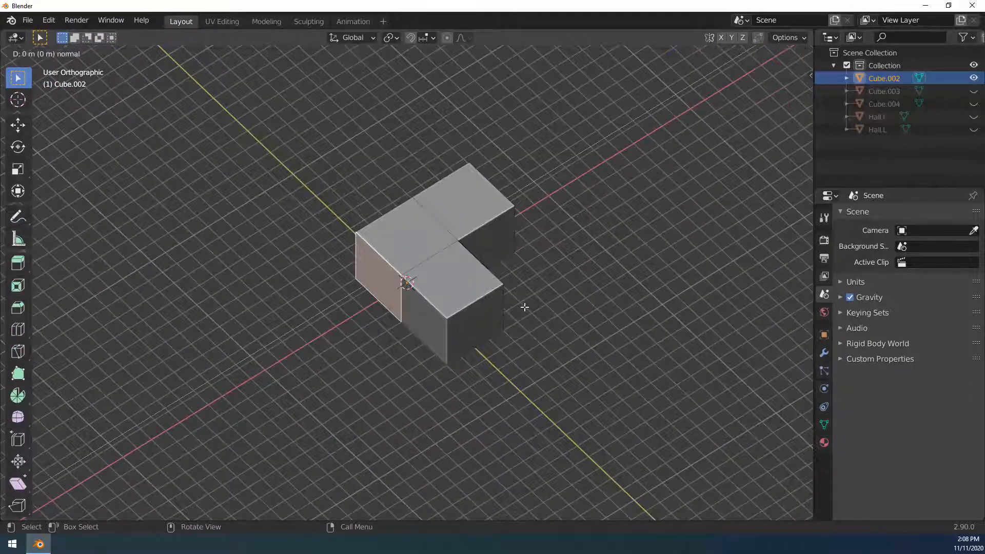
{"action": "type", "text": "3"}
{"action": "key", "text": "Return"}
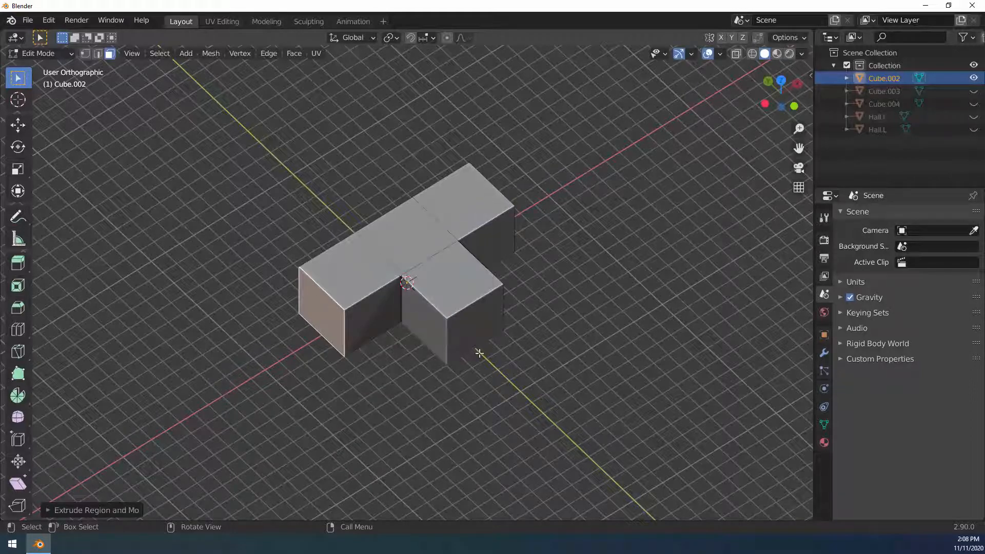
Extrude the T shape's negative X, negative Y and positive X end faces a further 1 m each
{"action": "type", "text": "e1"}
{"action": "key", "text": "Return"}
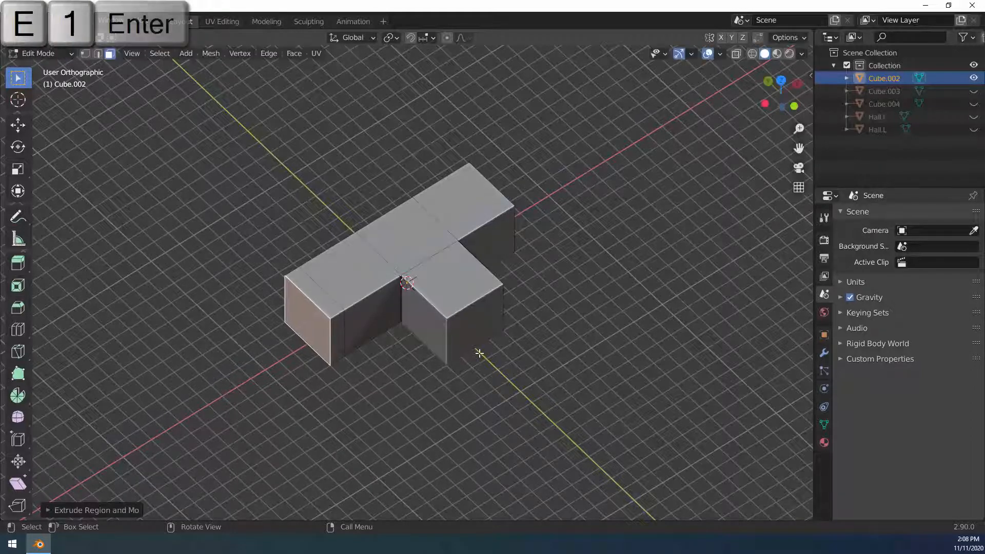
{"action": "left_click", "coordinate": [485, 314]}
{"action": "type", "text": "e1"}
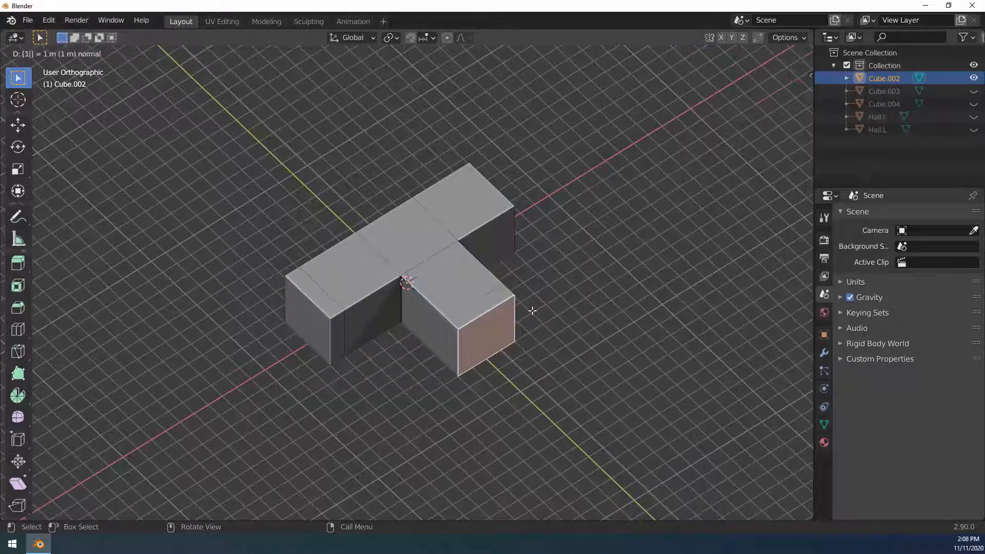
{"action": "key", "text": "Return"}
{"action": "middle_click_drag", "start_coordinate": [594, 277], "coordinate": [504, 259]}
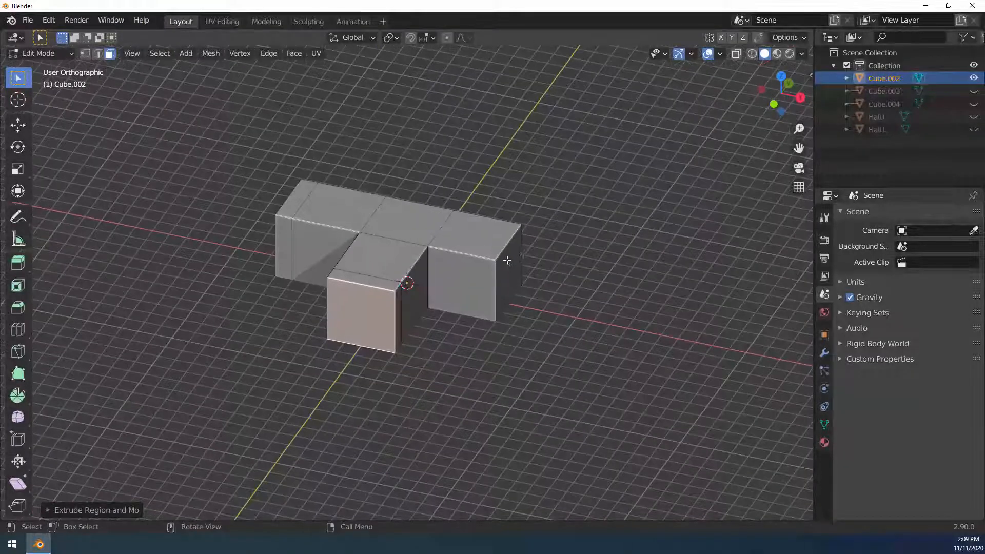
{"action": "left_click", "coordinate": [519, 267]}
{"action": "type", "text": "e0.5"}
{"action": "key", "text": "Return"}
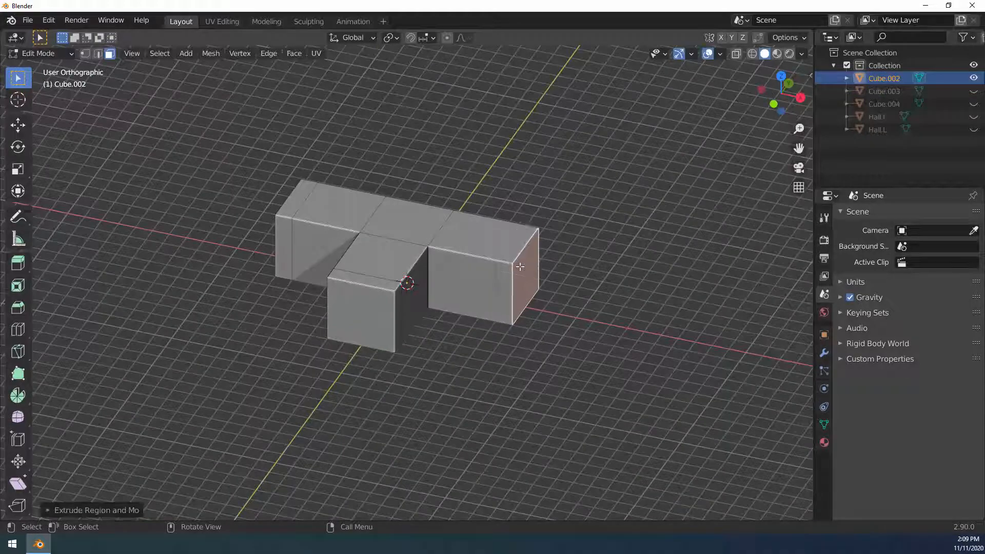
Delete the three end faces of the T shape to open its ends
{"action": "left_click", "coordinate": [355, 303], "text": "shift"}
{"action": "middle_click_drag", "start_coordinate": [355, 303], "coordinate": [484, 288]}
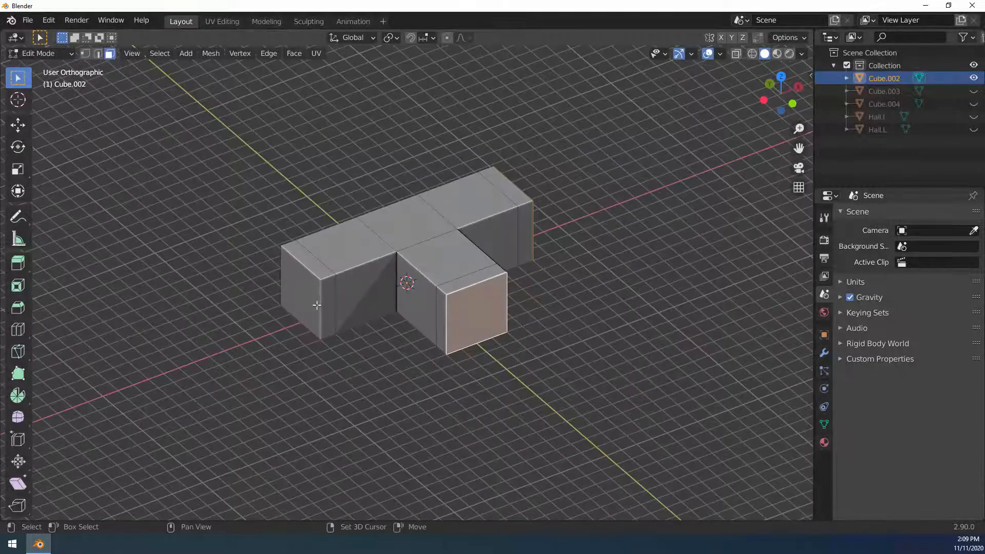
{"action": "key", "text": "x"}
{"action": "left_click", "coordinate": [457, 307]}
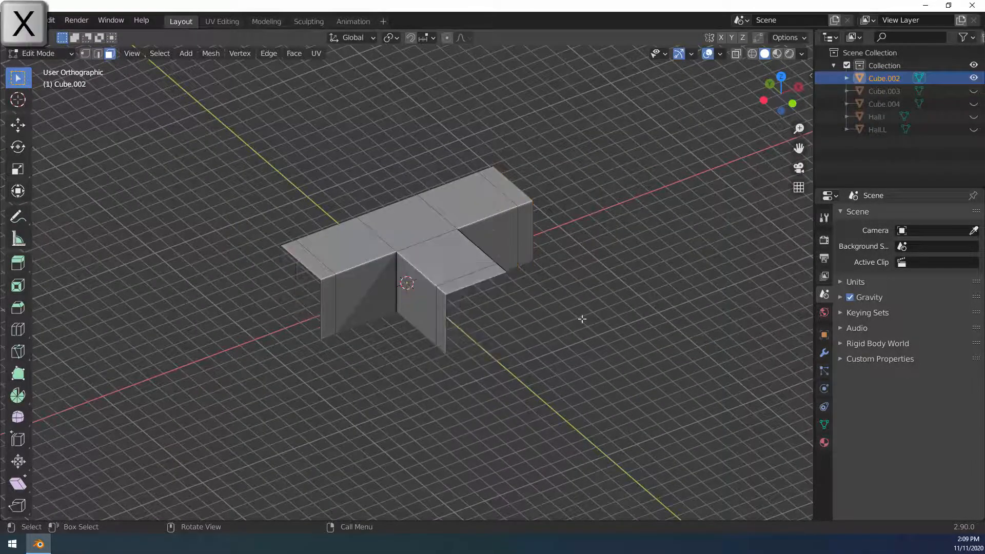
{"action": "middle_click_drag", "start_coordinate": [581, 321], "coordinate": [524, 355]}
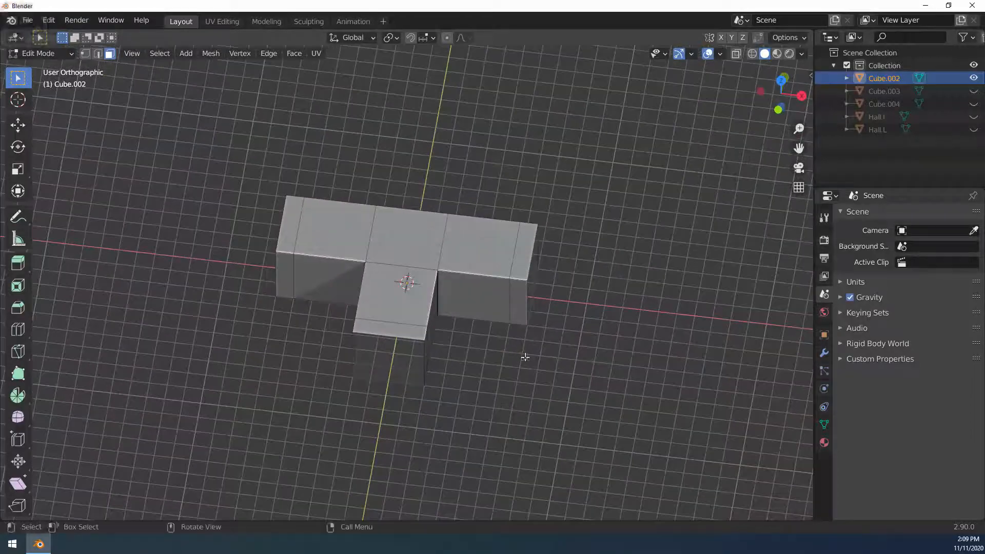
Return to Object Mode and rename the Cube.002 object as Hall.T
{"action": "key", "text": "Tab"}
{"action": "double_click", "coordinate": [881, 78]}
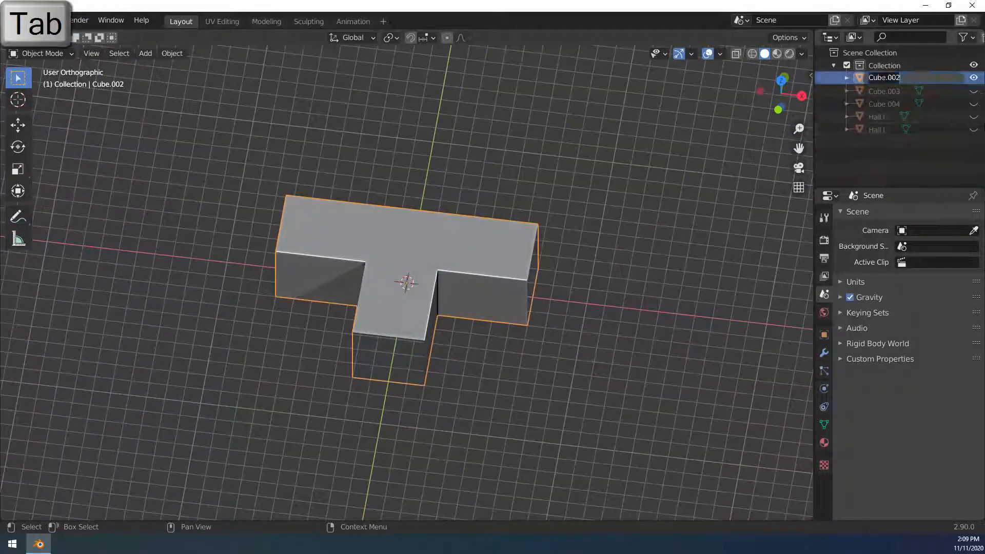
{"action": "type", "text": "Hall.T"}
{"action": "key", "text": "Return"}
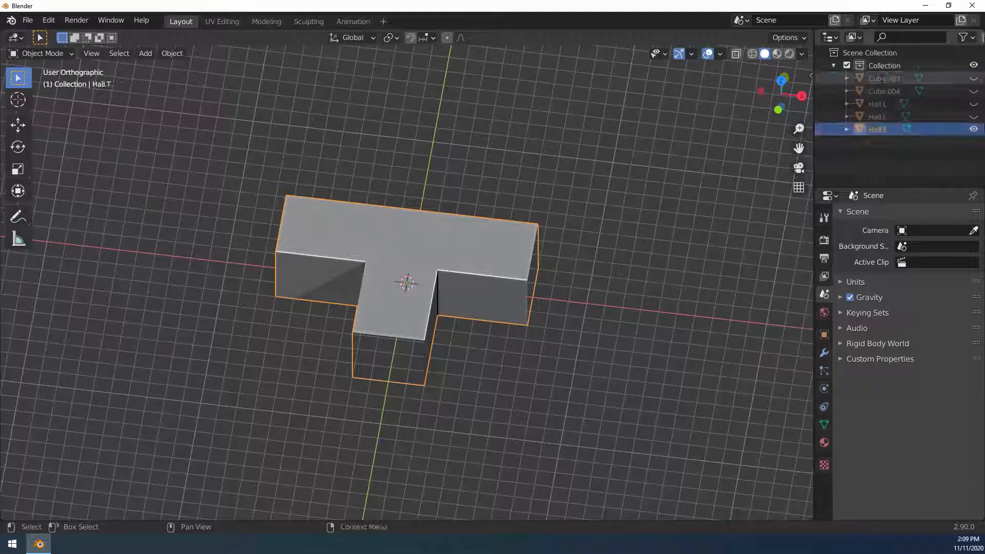
Rename the T piece's mesh data to Hall.T, collapse its entry, and reselect the object in Edit Mode
{"action": "left_click", "coordinate": [846, 130]}
{"action": "double_click", "coordinate": [883, 142]}
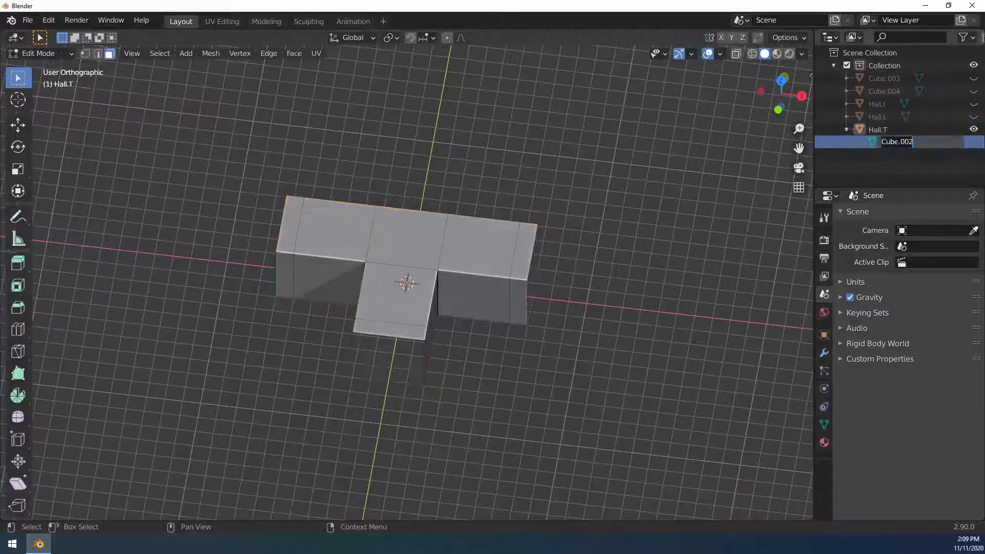
{"action": "type", "text": "Hall"}
{"action": "key", "text": "Return"}
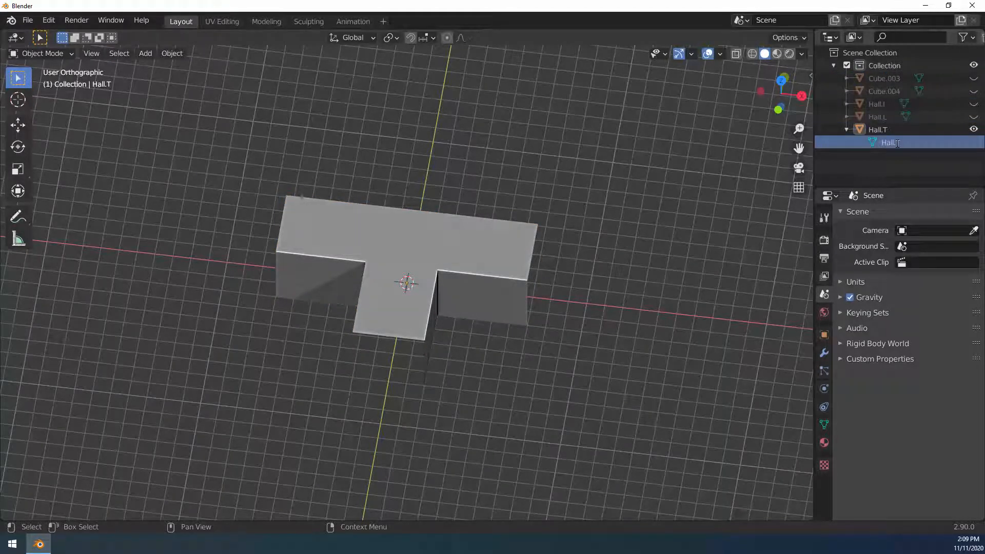
{"action": "left_click", "coordinate": [846, 130]}
{"action": "left_click", "coordinate": [872, 130]}
{"action": "key", "text": "Tab"}
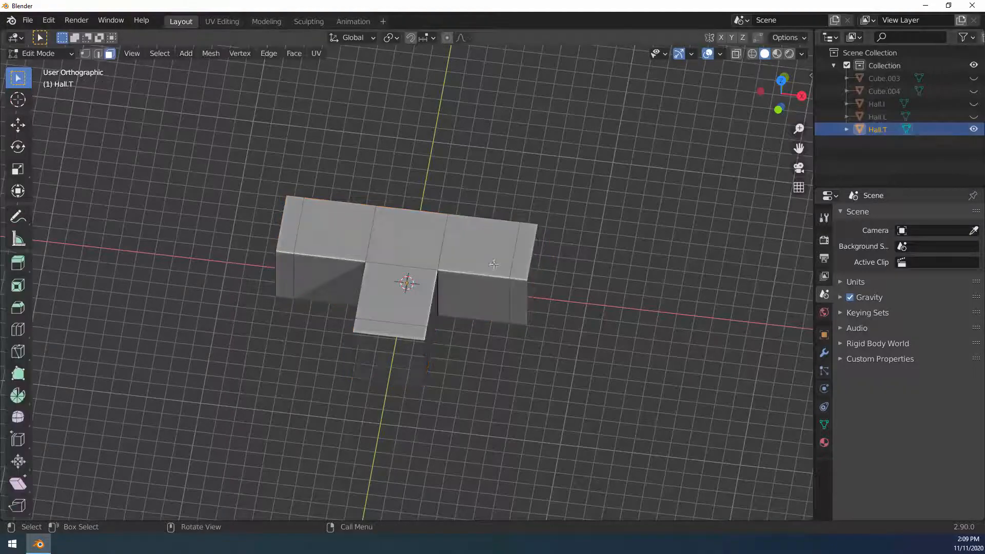
Hide the Hall.T object, then show Hall.L and open it in Edit Mode
{"action": "middle_click_drag", "start_coordinate": [491, 263], "coordinate": [526, 262]}
{"action": "key", "text": "Tab"}
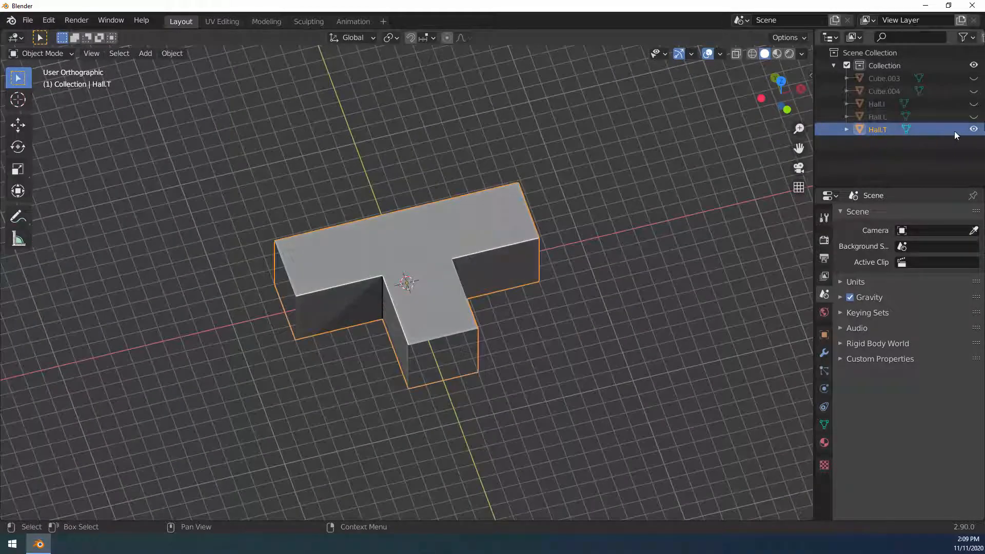
{"action": "left_click", "coordinate": [973, 129]}
{"action": "left_click", "coordinate": [973, 118]}
{"action": "left_click", "coordinate": [878, 117]}
{"action": "key", "text": "Tab"}
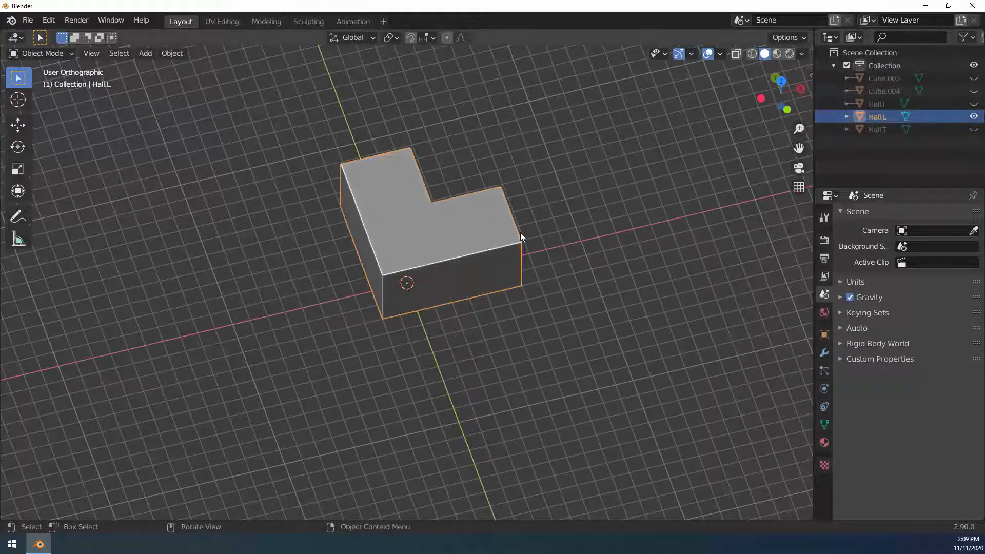
Extrude the positive X end face of Hall.L by 1 m and delete that face to open the end
{"action": "middle_click_drag", "start_coordinate": [520, 232], "coordinate": [495, 224]}
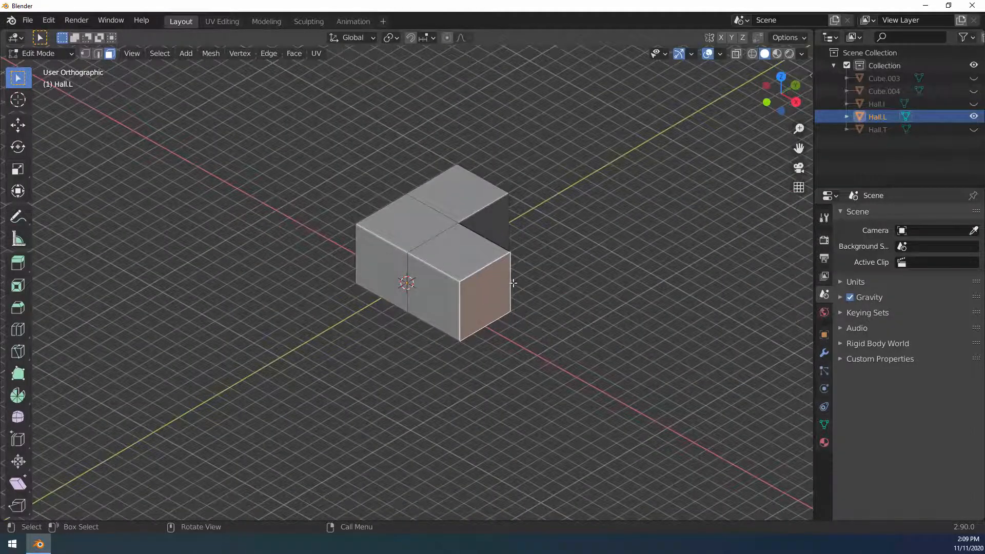
{"action": "middle_click_drag", "start_coordinate": [513, 283], "coordinate": [530, 288]}
{"action": "key", "text": "e"}
{"action": "key", "text": "1"}
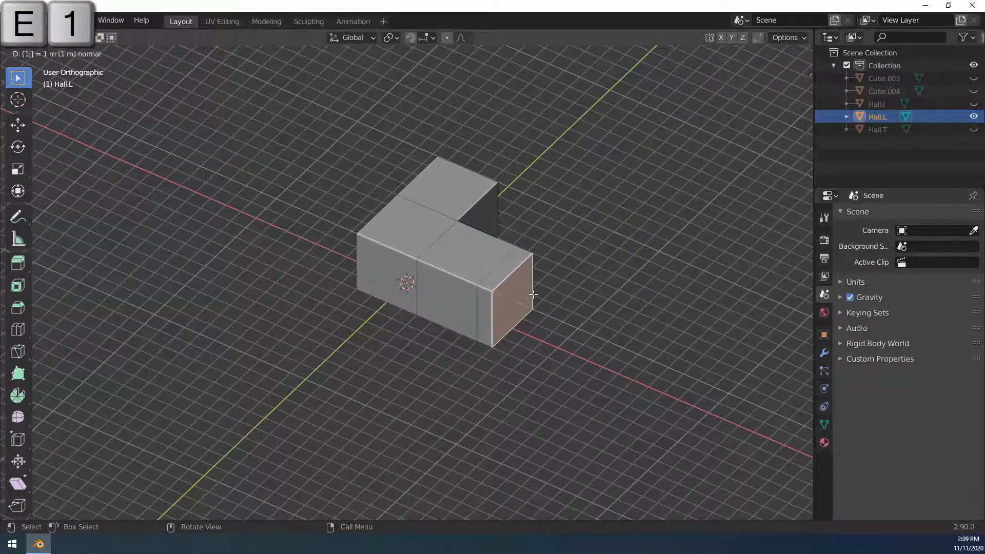
{"action": "key", "text": "Return"}
{"action": "key", "text": "x"}
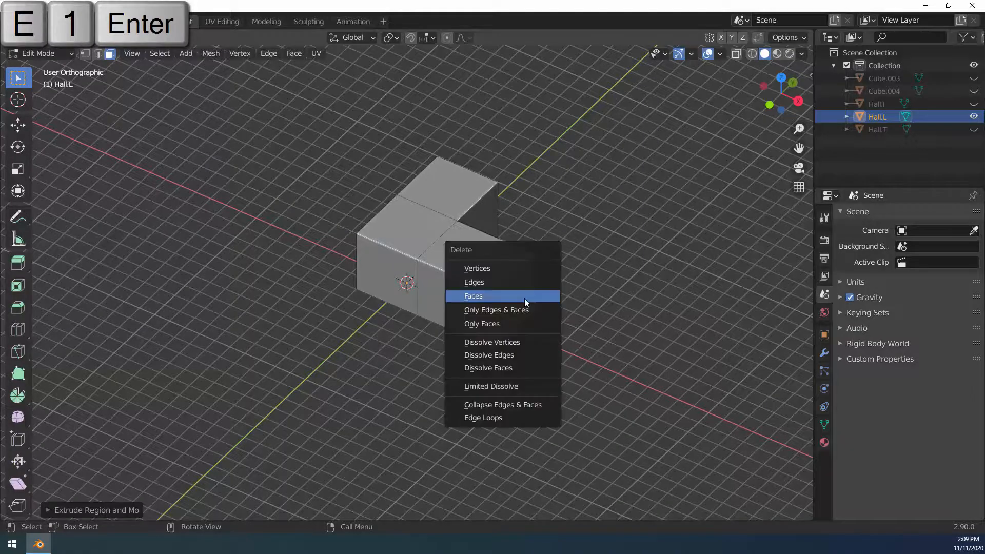
{"action": "left_click", "coordinate": [525, 296]}
Extrude the positive Y end face of Hall.L by 1 m and delete it to open that end
{"action": "middle_click_drag", "start_coordinate": [525, 296], "coordinate": [301, 266]}
{"action": "key", "text": "f"}
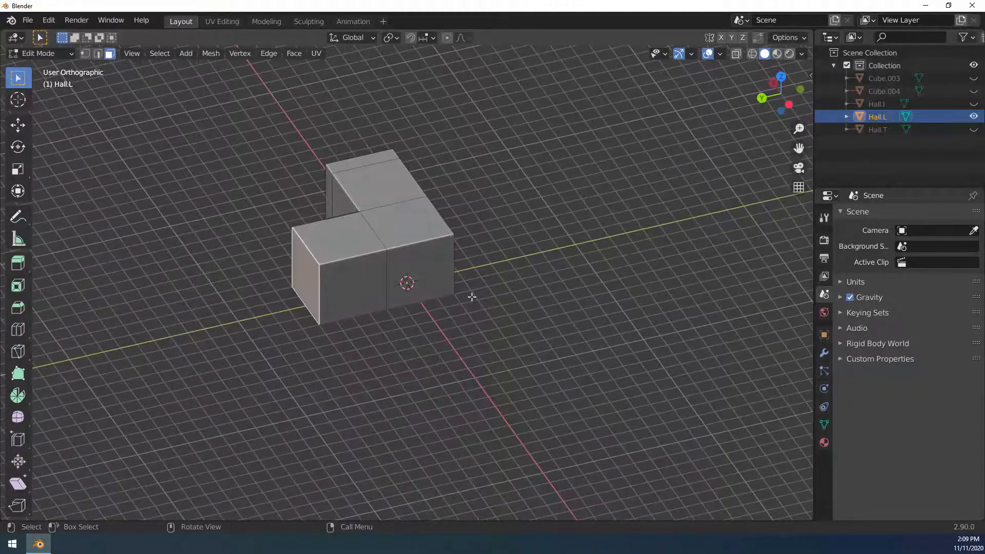
{"action": "key", "text": "e"}
{"action": "key", "text": "1"}
{"action": "key", "text": "Return"}
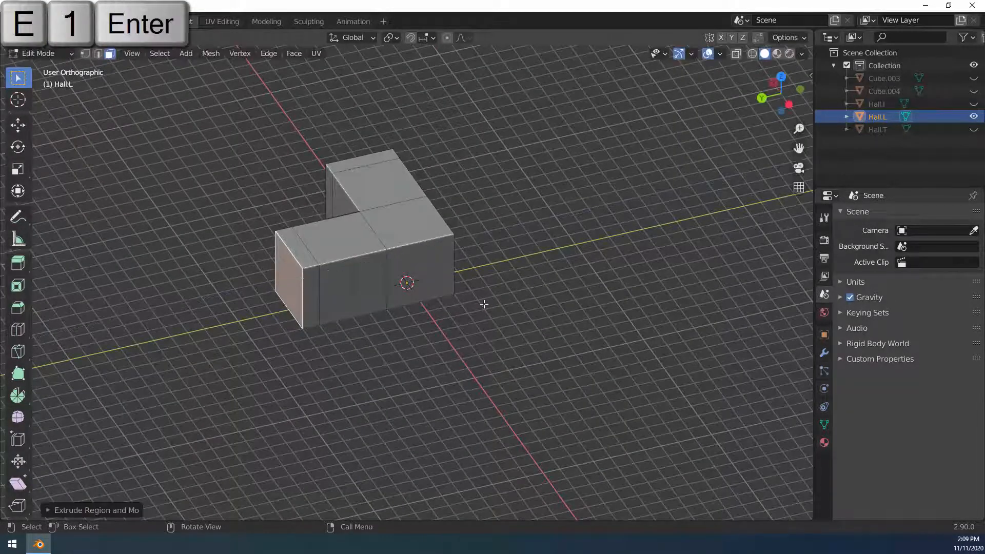
{"action": "key", "text": "x"}
{"action": "left_click", "coordinate": [484, 304]}
Hide the finished Hall.L object, then show Cube.003 and open it in Edit Mode
{"action": "key", "text": "Tab"}
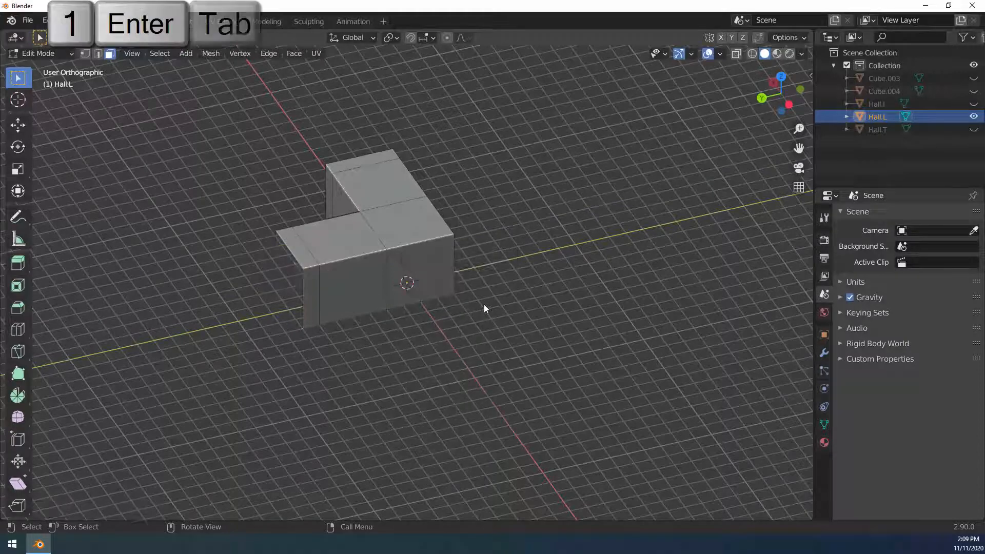
{"action": "middle_click_drag", "start_coordinate": [485, 304], "coordinate": [875, 154]}
{"action": "left_click", "coordinate": [973, 117]}
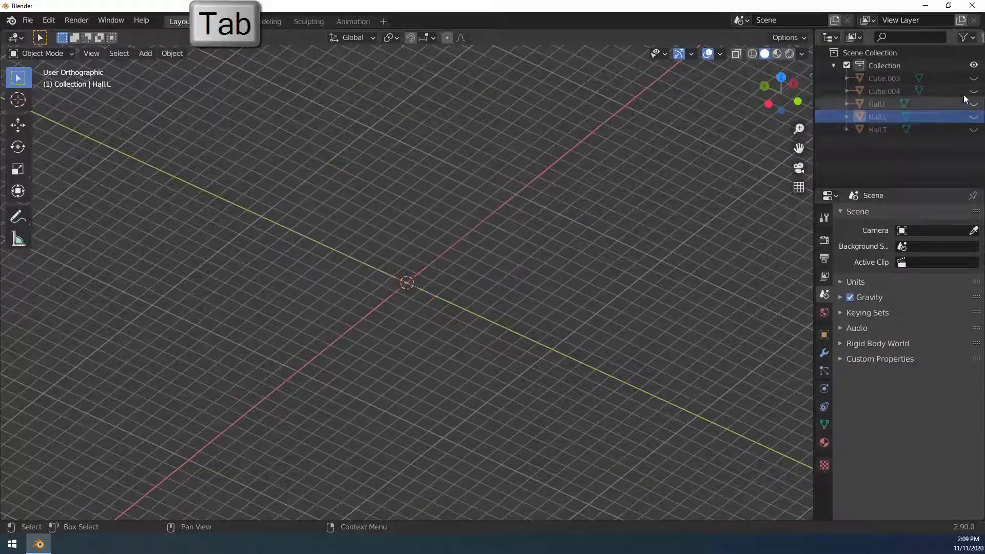
{"action": "left_click", "coordinate": [973, 77]}
{"action": "left_click", "coordinate": [893, 78]}
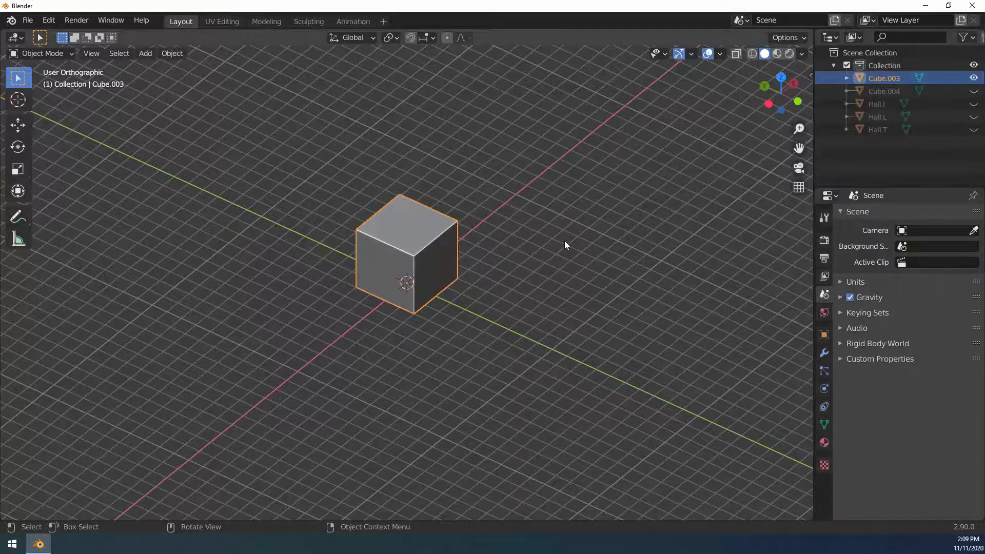
{"action": "key", "text": "7"}
{"action": "key", "text": "Tab"}
Extrude the positive Y face of Cube.003 by 4 m and a further 1 m, and delete the end face
{"action": "middle_click_drag", "start_coordinate": [596, 246], "coordinate": [501, 281]}
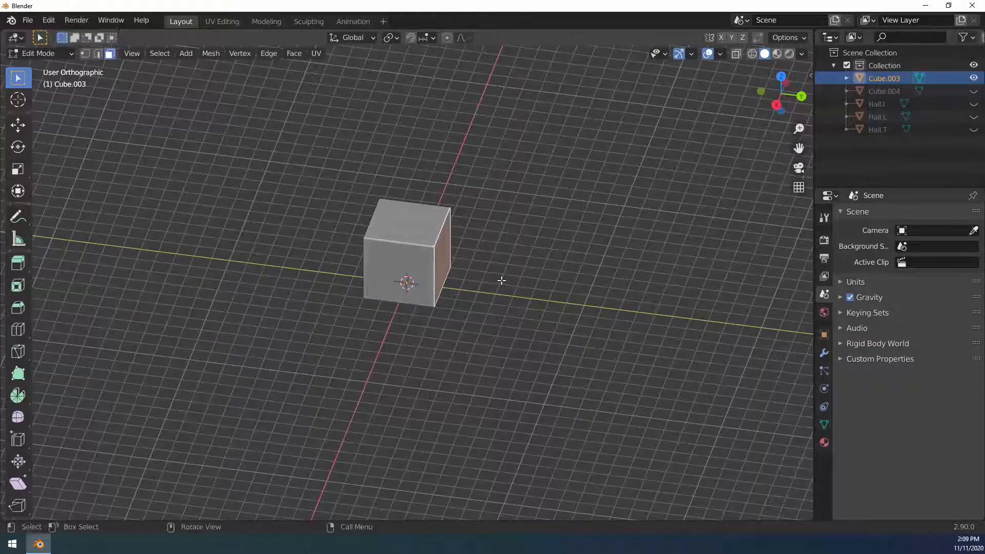
{"action": "key", "text": "e"}
{"action": "key", "text": "4"}
{"action": "key", "text": "Return"}
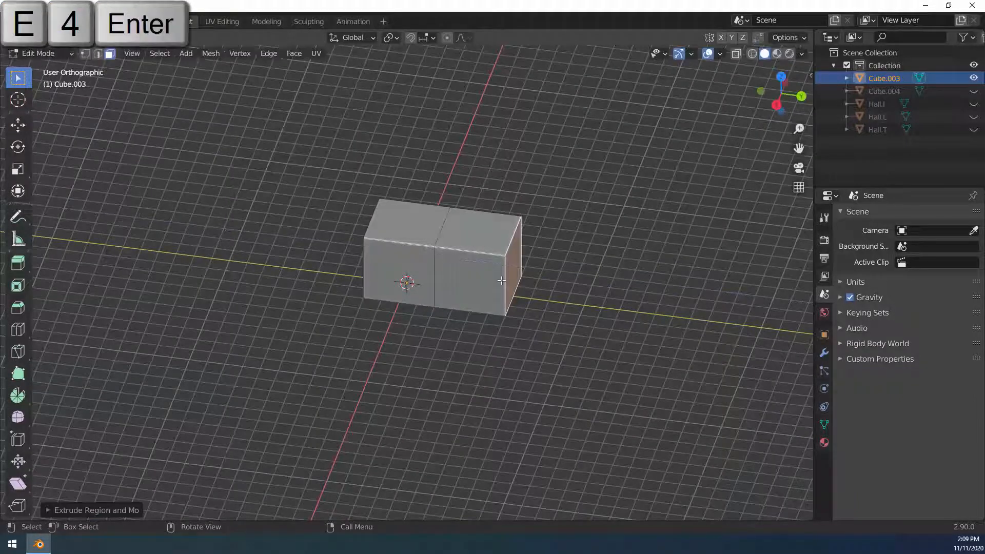
{"action": "key", "text": "e"}
{"action": "key", "text": "1"}
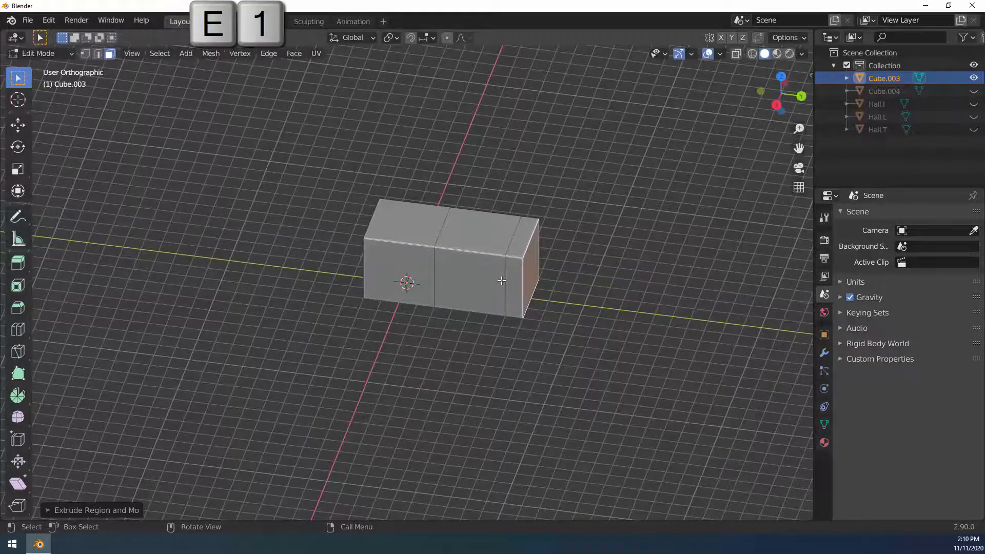
{"action": "key", "text": "Return"}
{"action": "key", "text": "x"}
{"action": "left_click", "coordinate": [500, 280]}
Extrude the positive X face of Cube.003 by 4 m and a further 1 m, and delete the end face
{"action": "middle_click_drag", "start_coordinate": [589, 268], "coordinate": [484, 306]}
{"action": "key", "text": "e"}
{"action": "key", "text": "4"}
{"action": "key", "text": "Return"}
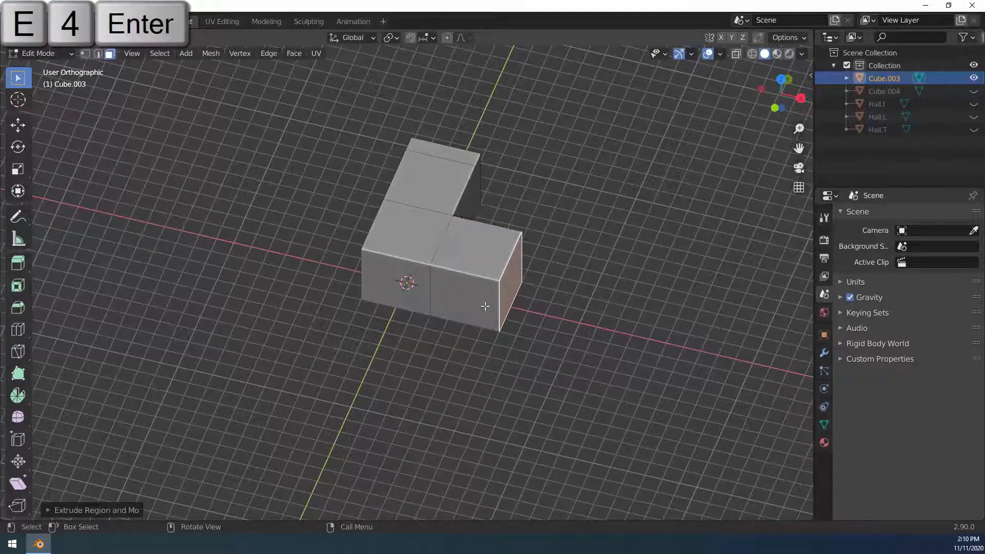
{"action": "key", "text": "e"}
{"action": "key", "text": "1"}
{"action": "key", "text": "Return"}
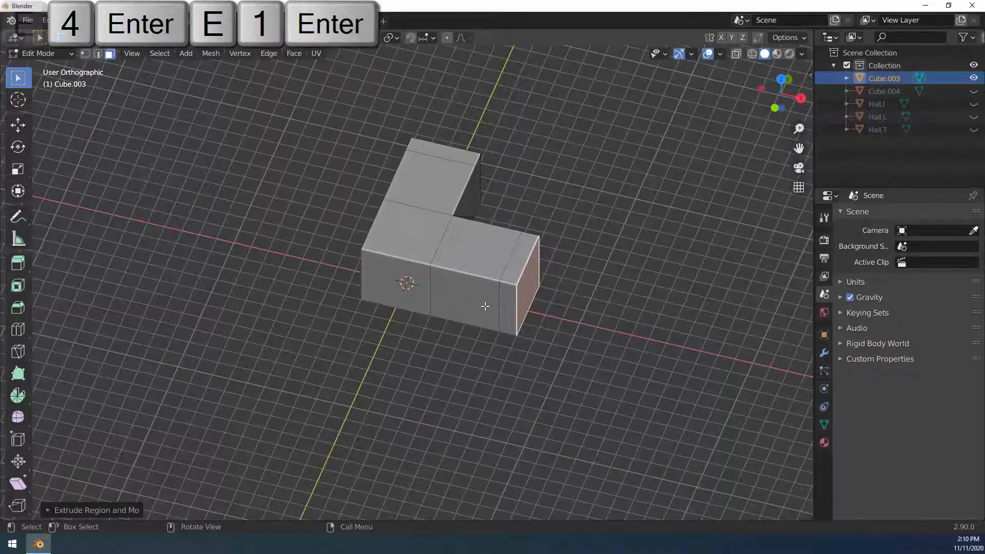
{"action": "key", "text": "x"}
{"action": "left_click", "coordinate": [485, 306]}
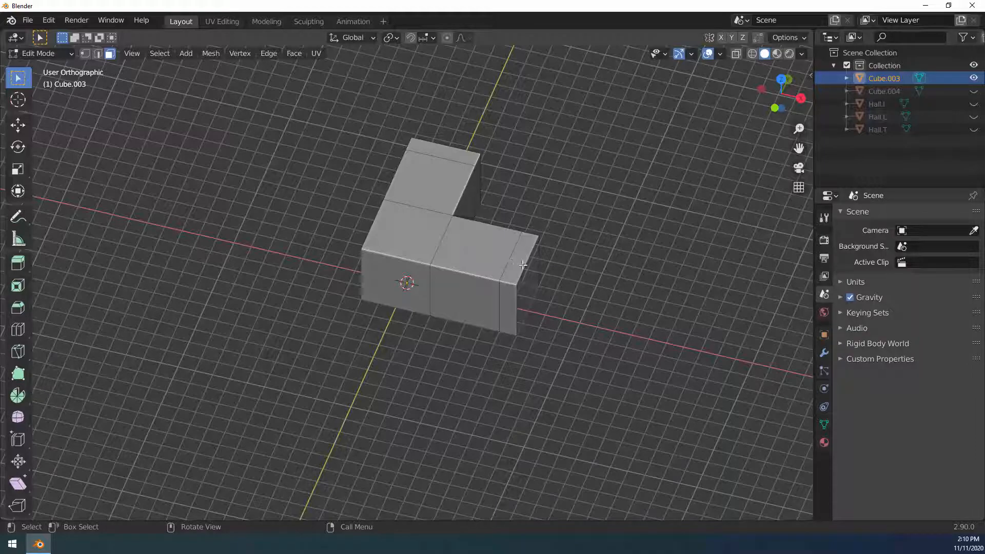
Extrude the negative Y face of Cube.003 by 4 m and a further 1 m, and delete the end face
{"action": "middle_click_drag", "start_coordinate": [470, 303], "coordinate": [440, 259]}
{"action": "left_click", "coordinate": [441, 259]}
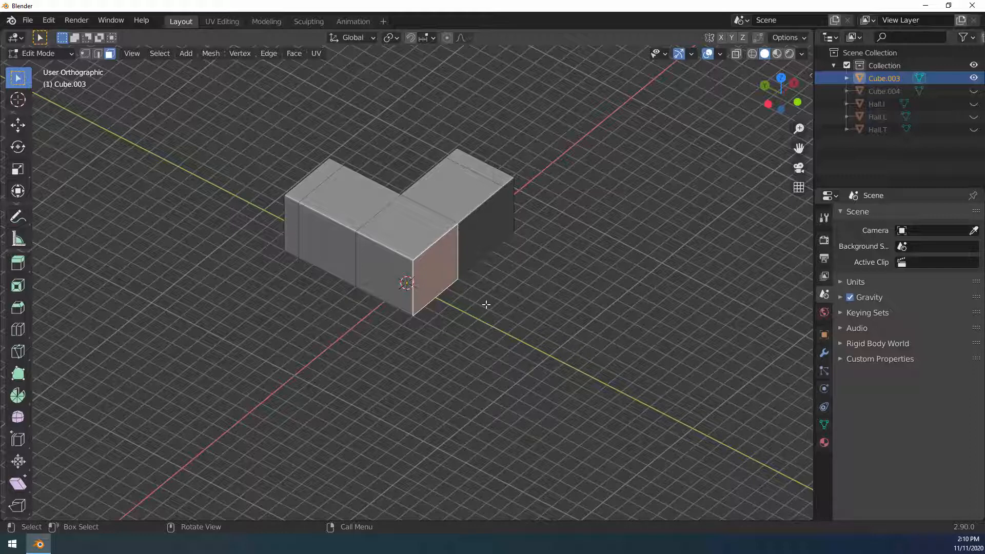
{"action": "key", "text": "e"}
{"action": "key", "text": "4"}
{"action": "key", "text": "Return"}
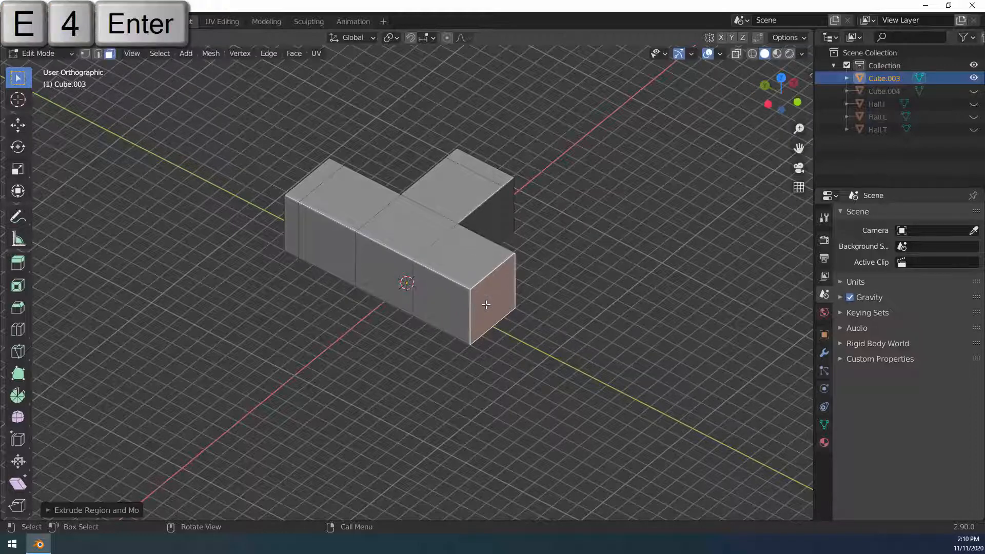
{"action": "key", "text": "e"}
{"action": "key", "text": "1"}
{"action": "key", "text": "Return"}
{"action": "key", "text": "x"}
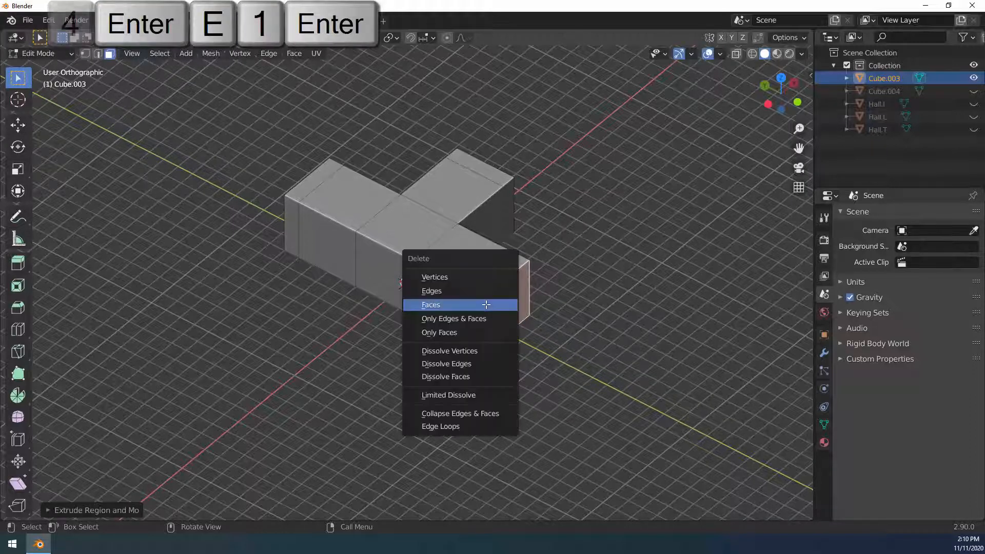
{"action": "left_click", "coordinate": [486, 304]}
Complete the cross by extruding the negative X face of Cube.003 by 4 m and a further 1 m, and delete the end face
{"action": "left_click", "coordinate": [405, 288]}
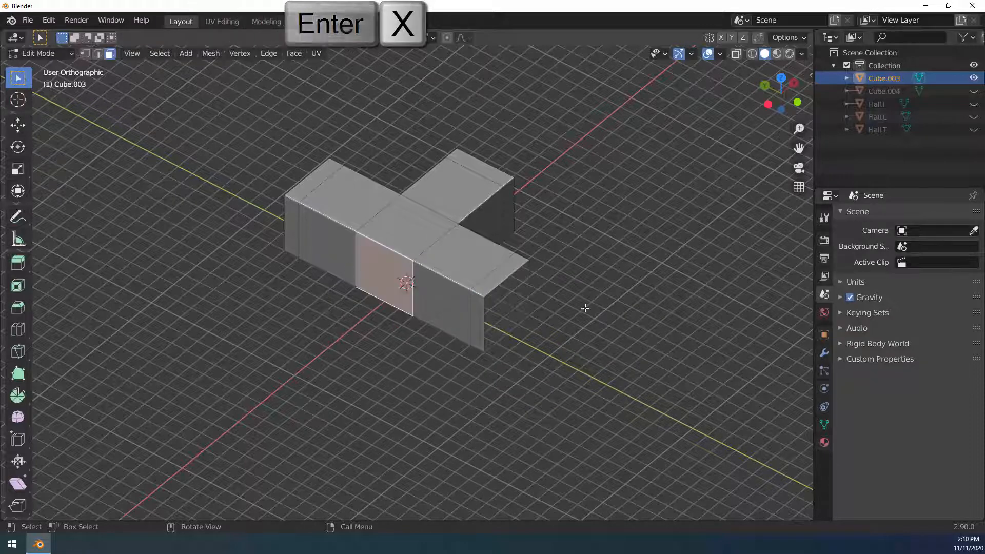
{"action": "key", "text": "e"}
{"action": "key", "text": "1"}
{"action": "key", "text": "Return"}
{"action": "key", "text": "e"}
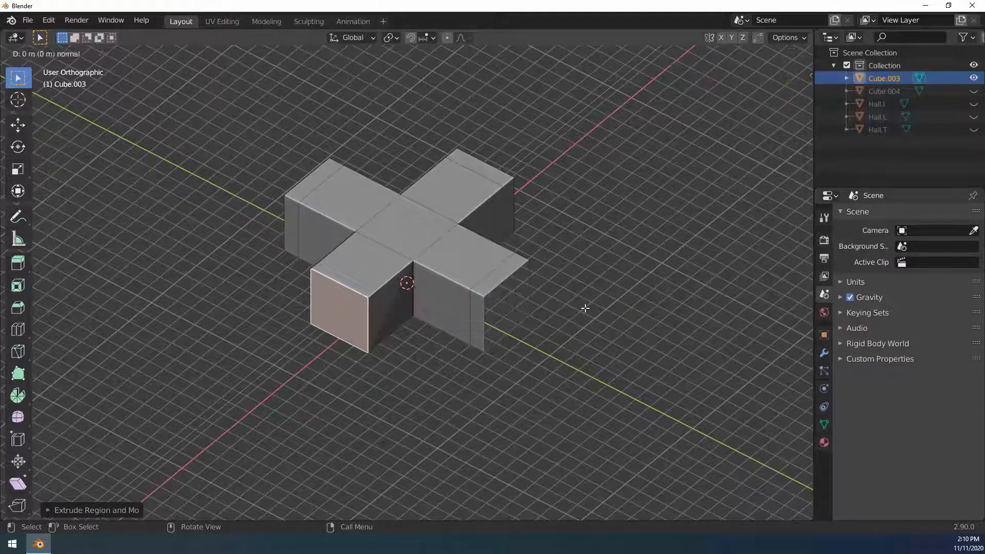
{"action": "key", "text": "0"}
{"action": "key", "text": "period"}
{"action": "key", "text": "2"}
{"action": "key", "text": "5"}
{"action": "key", "text": "Return"}
{"action": "key", "text": "x"}
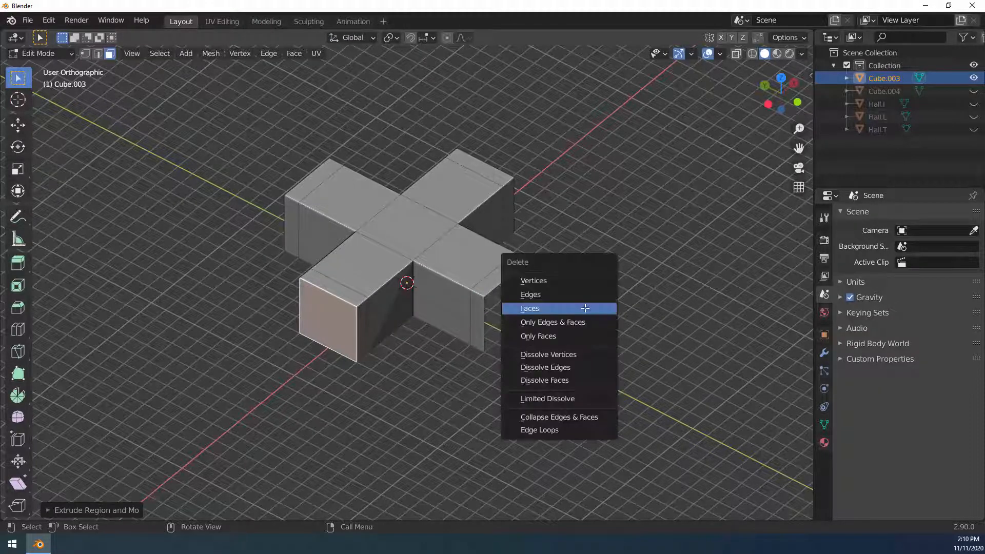
{"action": "left_click", "coordinate": [586, 310]}
Return to Object Mode and rename the cross-shaped Cube.003 object as Hall.X
{"action": "middle_click_drag", "start_coordinate": [555, 314], "coordinate": [476, 300]}
{"action": "key", "text": "Tab"}
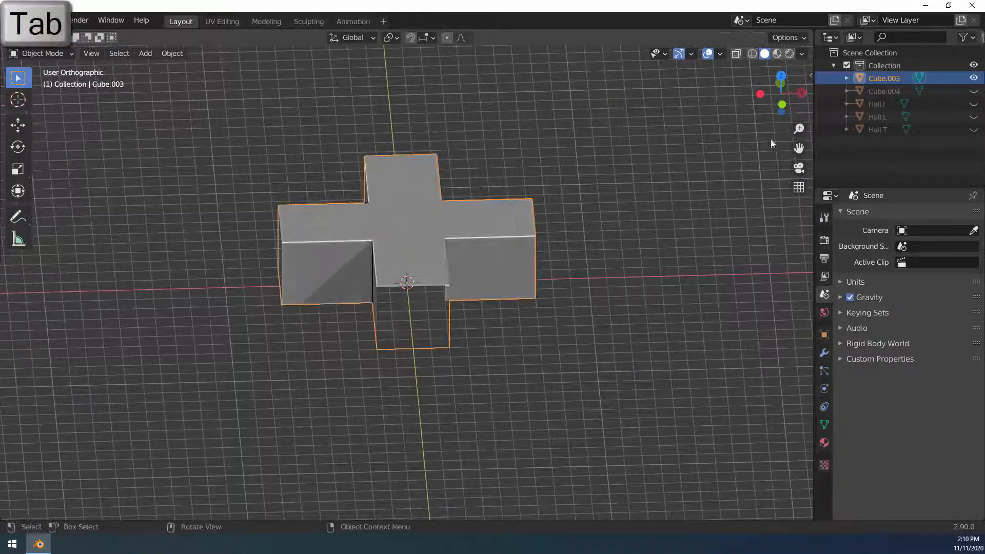
{"action": "double_click", "coordinate": [883, 79]}
{"action": "type", "text": "Hall.X"}
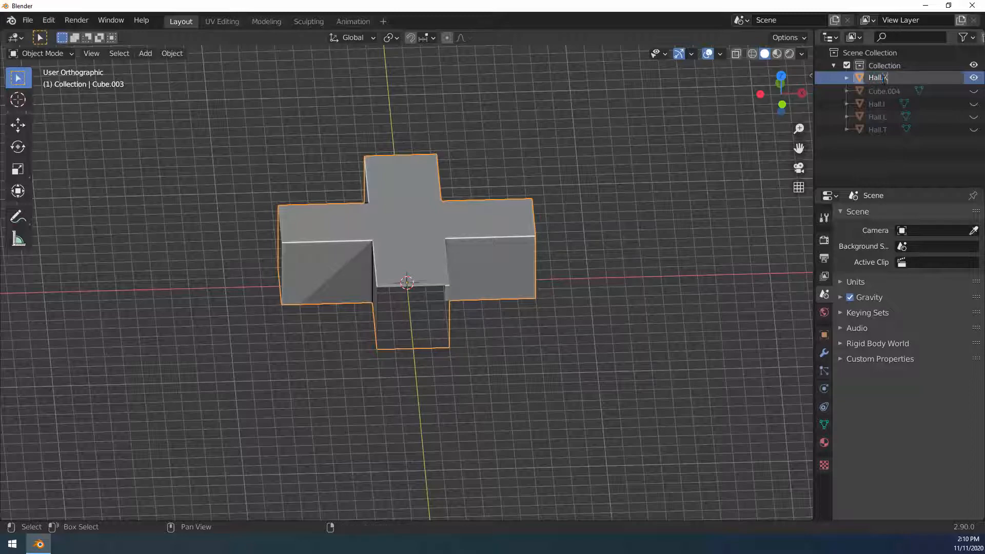
{"action": "key", "text": "Return"}
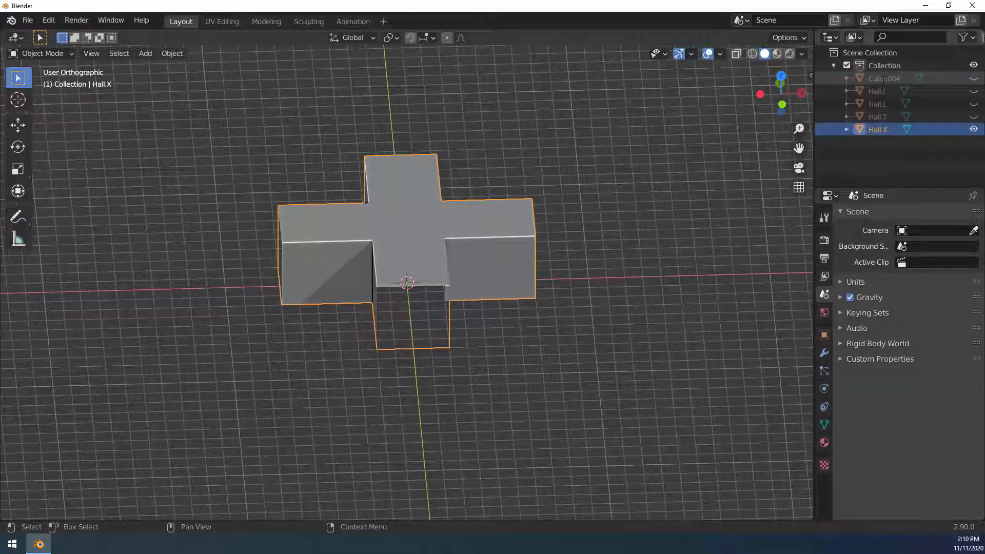
Rename the cross piece's mesh data to Hall.X using the copied object name, and collapse its entry
{"action": "left_click", "coordinate": [847, 130]}
{"action": "double_click", "coordinate": [876, 130]}
{"action": "key", "text": "ctrl+c"}
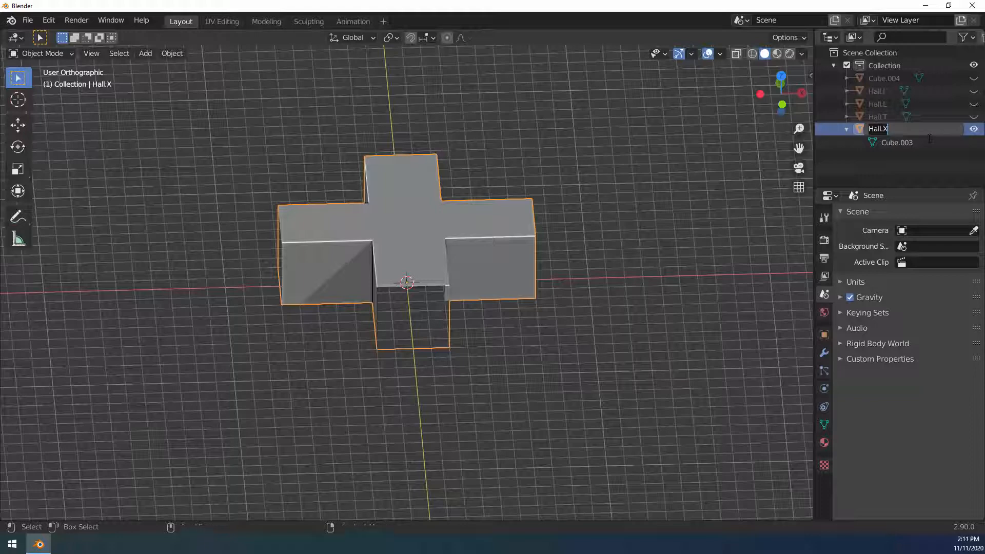
{"action": "left_click", "coordinate": [901, 139]}
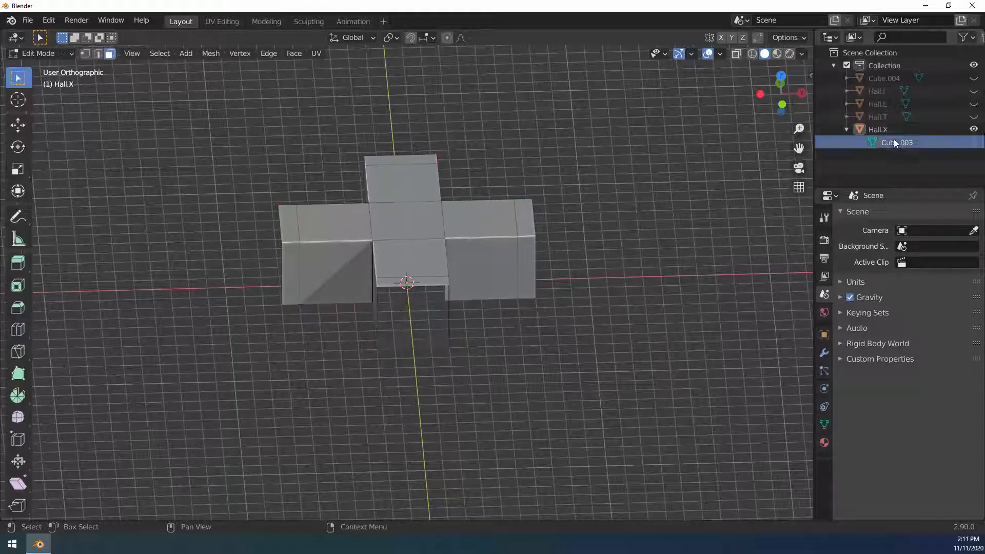
{"action": "double_click", "coordinate": [894, 139]}
{"action": "key", "text": "ctrl+v"}
{"action": "key", "text": "Return"}
{"action": "left_click", "coordinate": [846, 129]}
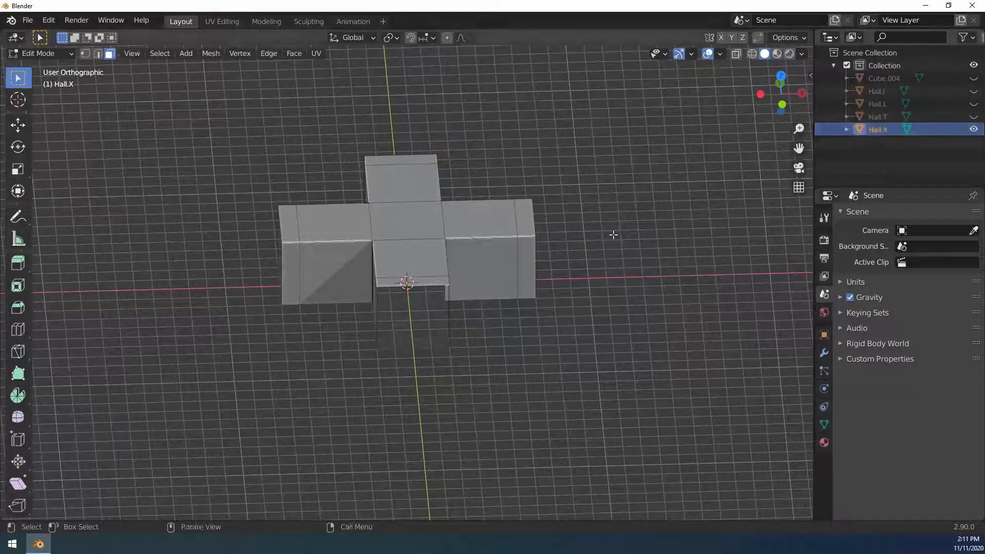
Hide the Hall.X object, then show Cube.004 and open it in Edit Mode
{"action": "key", "text": "Tab"}
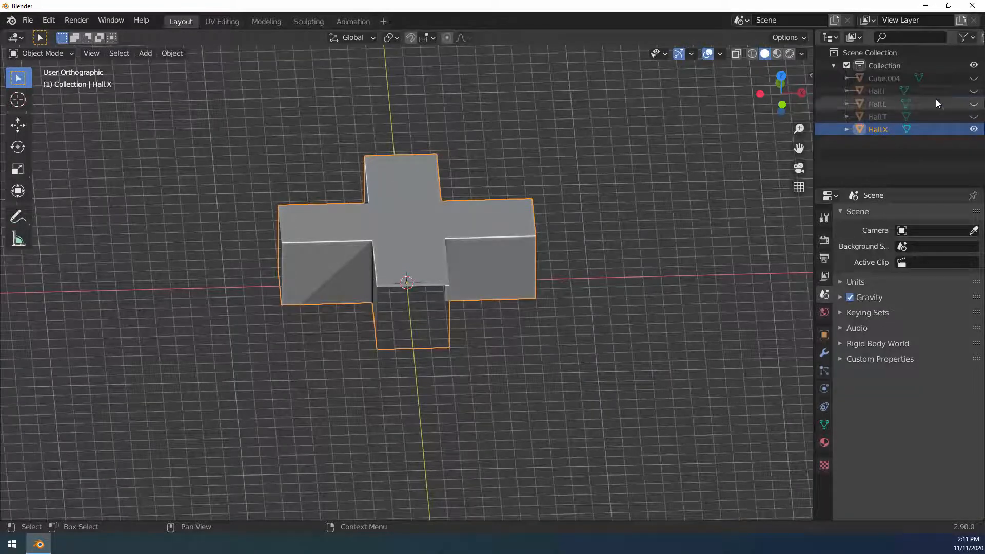
{"action": "left_click", "coordinate": [974, 129]}
{"action": "left_click", "coordinate": [973, 78]}
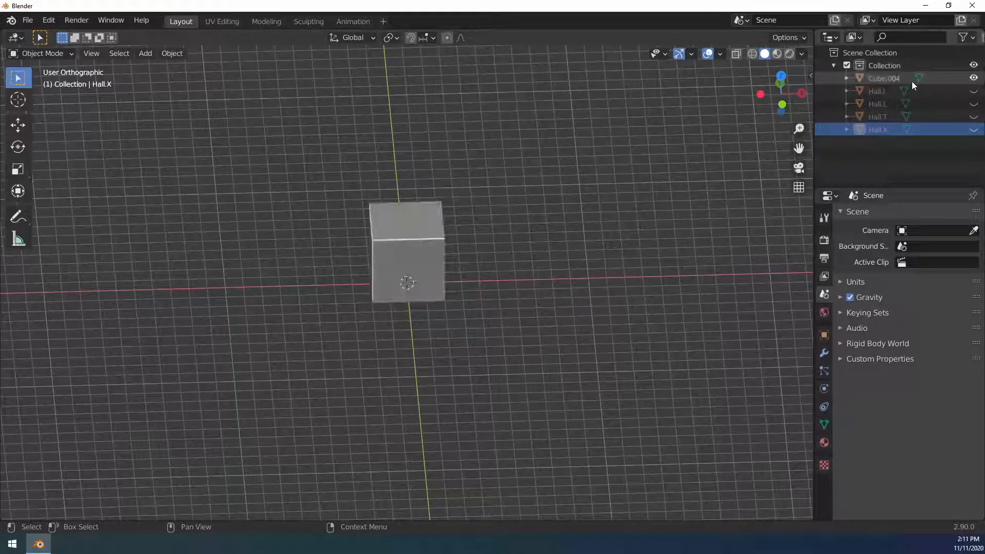
{"action": "left_click", "coordinate": [885, 80]}
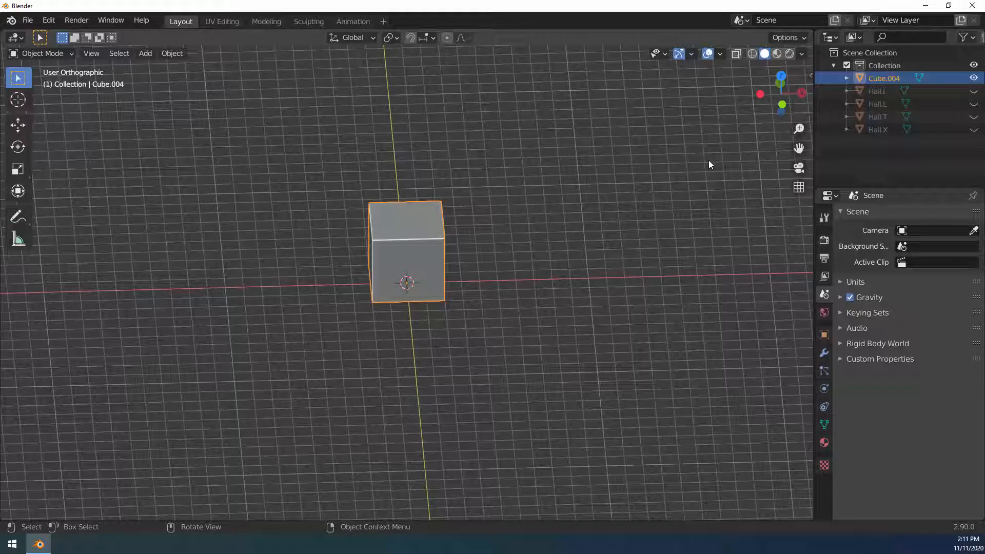
{"action": "key", "text": "Tab"}
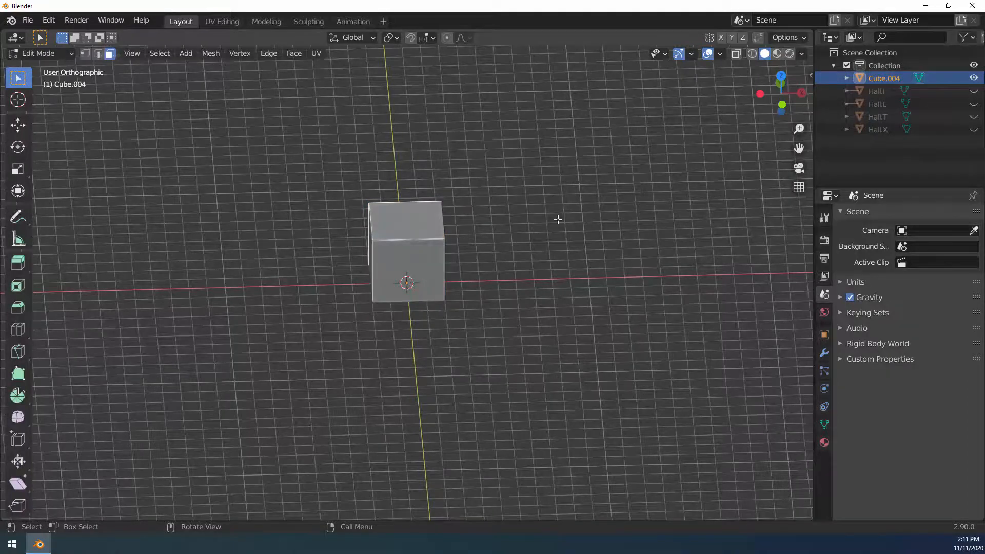
Extrude the positive Y face of Cube.004 by 4 m
{"action": "middle_click_drag", "start_coordinate": [556, 217], "coordinate": [595, 223]}
{"action": "middle_click_drag", "start_coordinate": [458, 246], "coordinate": [635, 271], "text": "alt"}
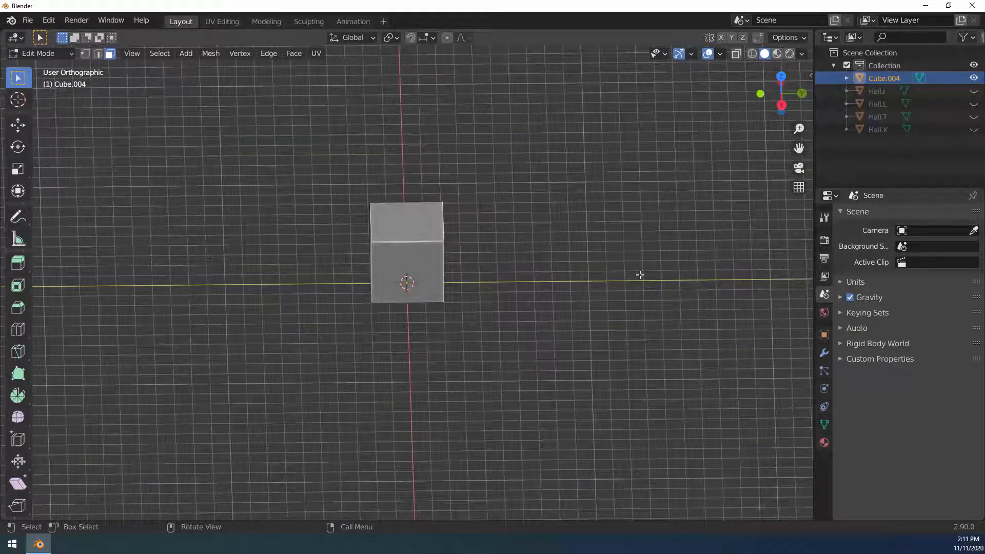
{"action": "key", "text": "e"}
{"action": "key", "text": "4"}
{"action": "key", "text": "Return"}
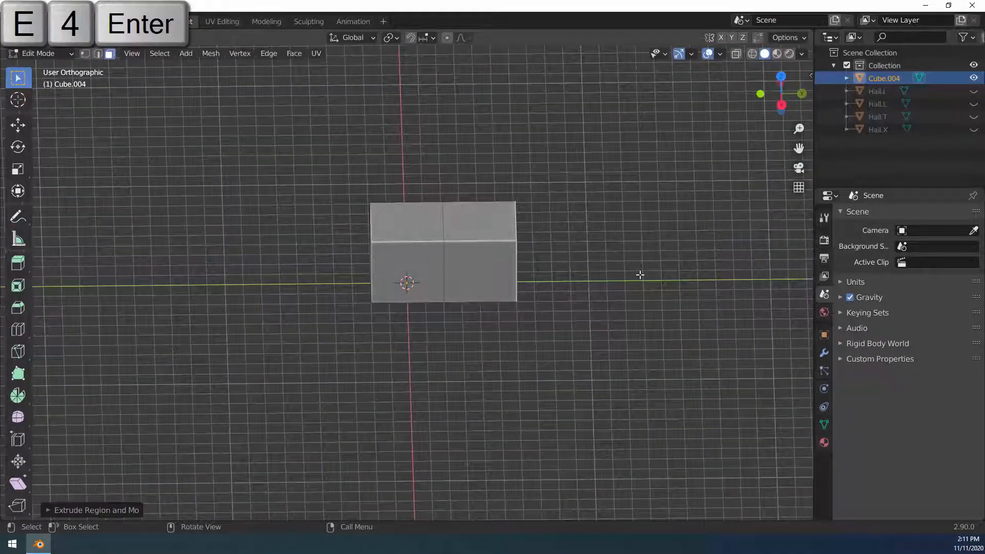
Extrude the negative Y end face of Cube.004 by 4 m
{"action": "middle_click_drag", "start_coordinate": [464, 261], "coordinate": [528, 254]}
{"action": "left_click", "coordinate": [414, 267]}
{"action": "key", "text": "e"}
{"action": "key", "text": "4"}
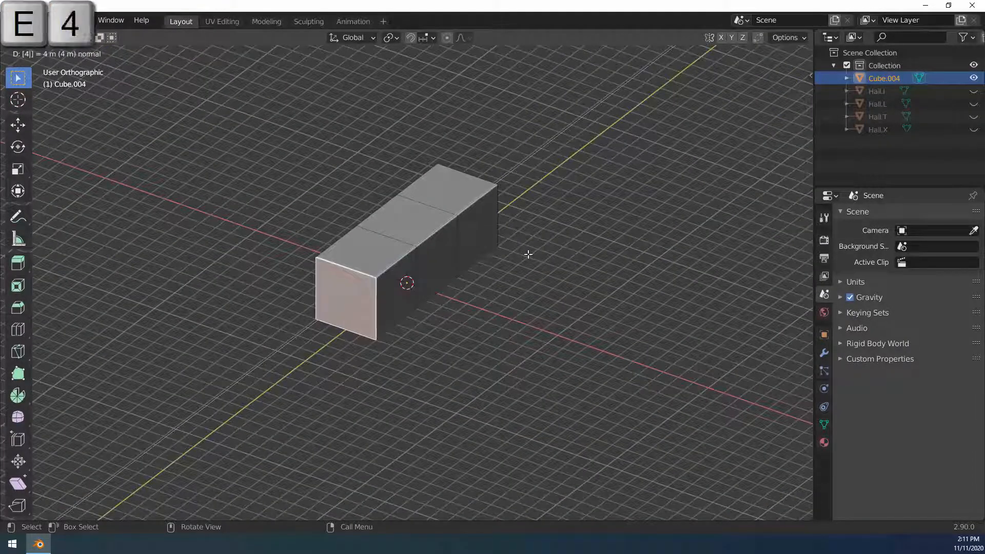
{"action": "key", "text": "Return"}
Select the three faces along the positive X side of Cube.004 and extrude them by 4 m
{"action": "left_click", "coordinate": [414, 277]}
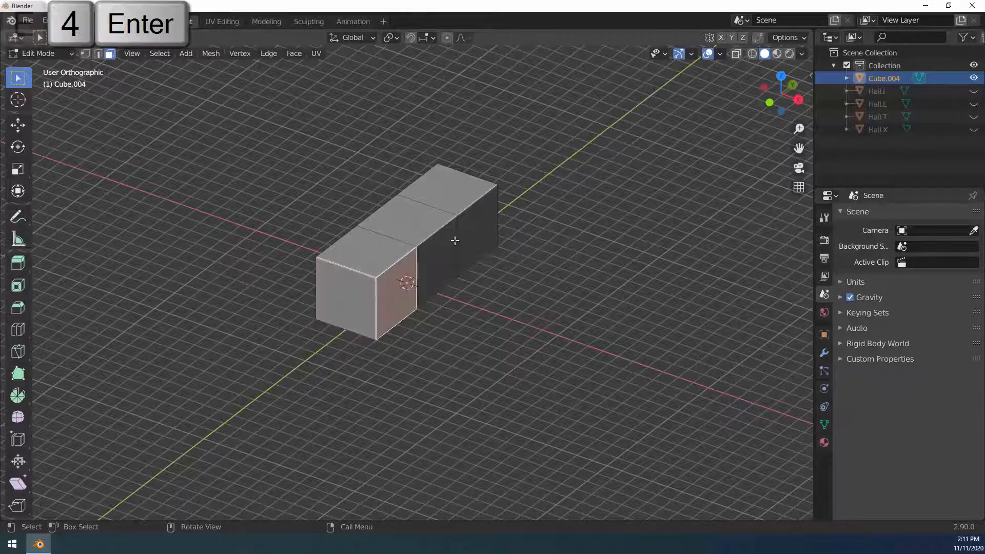
{"action": "left_click", "coordinate": [474, 226], "text": "ctrl"}
{"action": "left_click", "coordinate": [397, 287]}
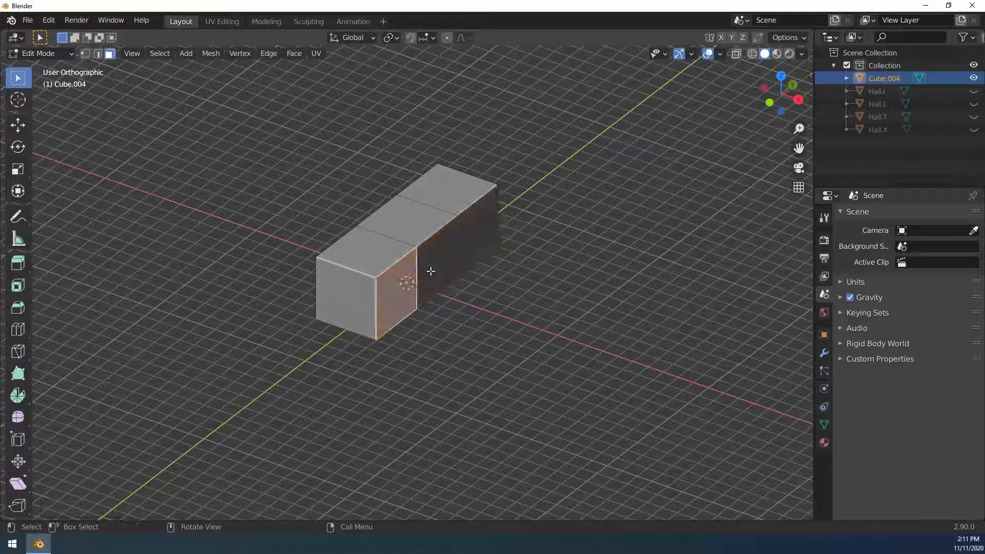
{"action": "left_click", "coordinate": [475, 224], "text": "ctrl"}
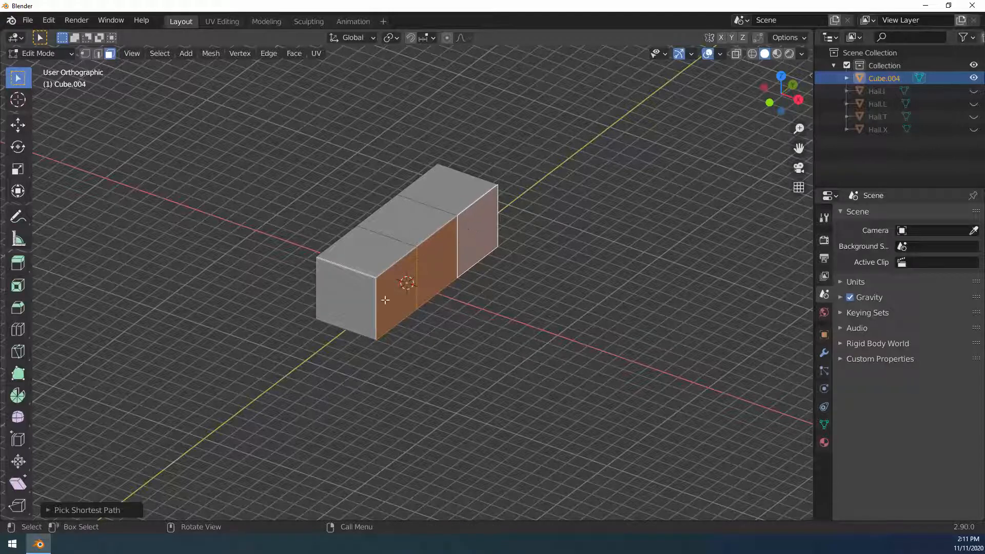
{"action": "middle_click_drag", "start_coordinate": [432, 288], "coordinate": [457, 289]}
{"action": "key", "text": "e"}
{"action": "key", "text": "4"}
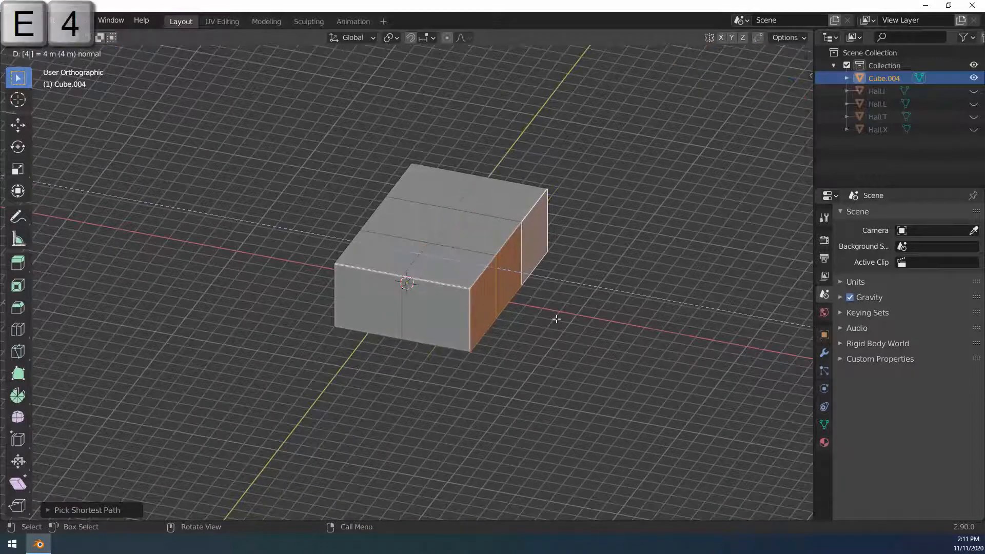
{"action": "key", "text": "Return"}
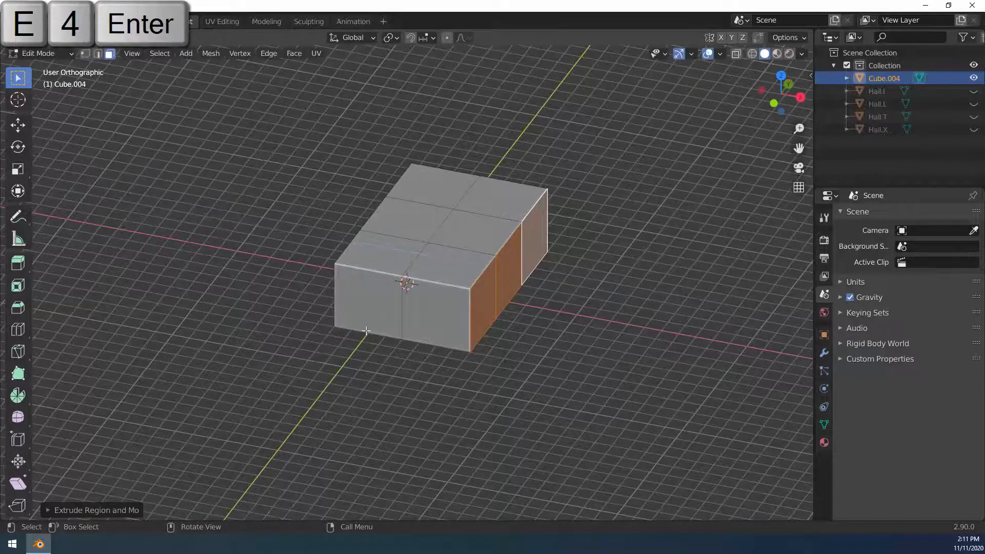
Extrude the three faces along the negative X side of Cube.004 by 4 m and return to Object Mode
{"action": "middle_click_drag", "start_coordinate": [366, 331], "coordinate": [350, 265]}
{"action": "left_click", "coordinate": [337, 249]}
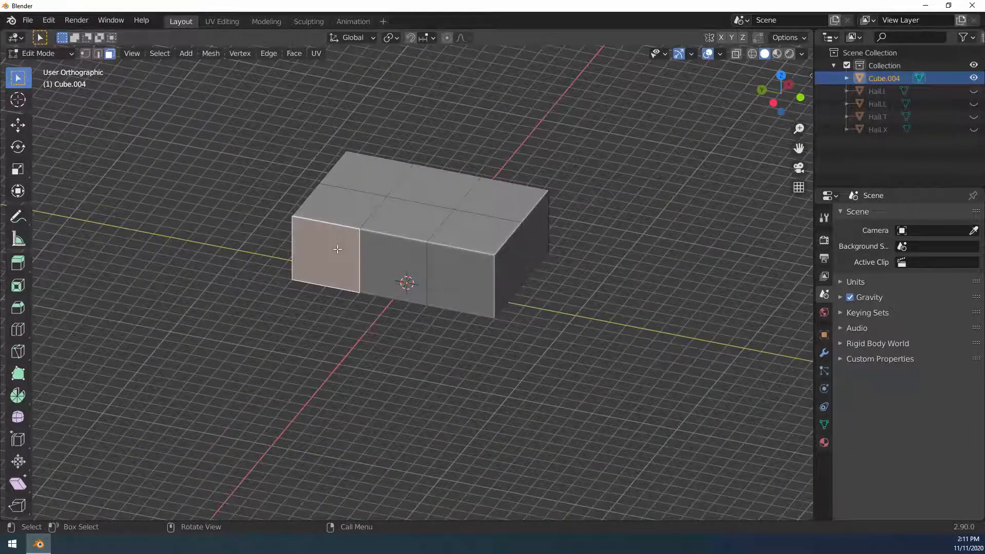
{"action": "left_click", "coordinate": [462, 275], "text": "ctrl"}
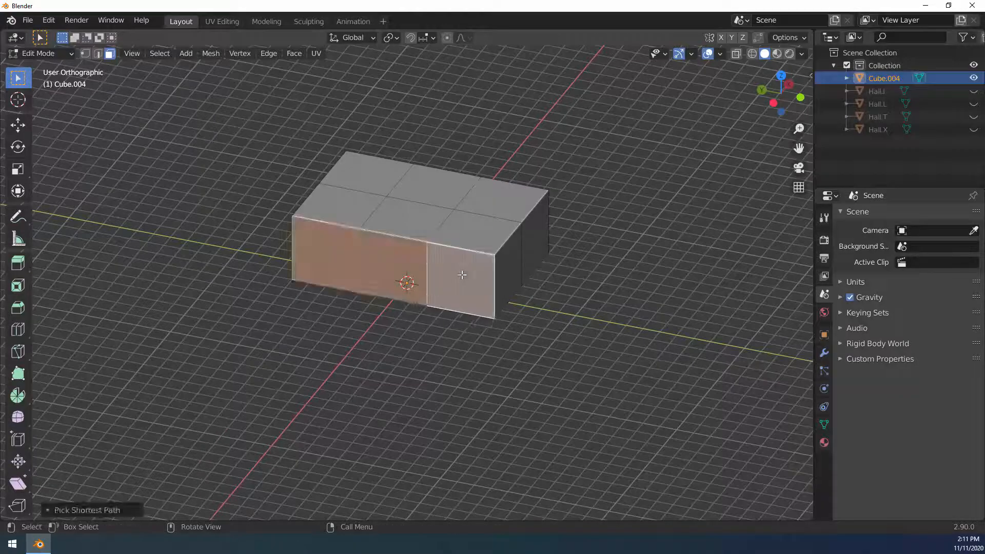
{"action": "key", "text": "e"}
{"action": "key", "text": "4"}
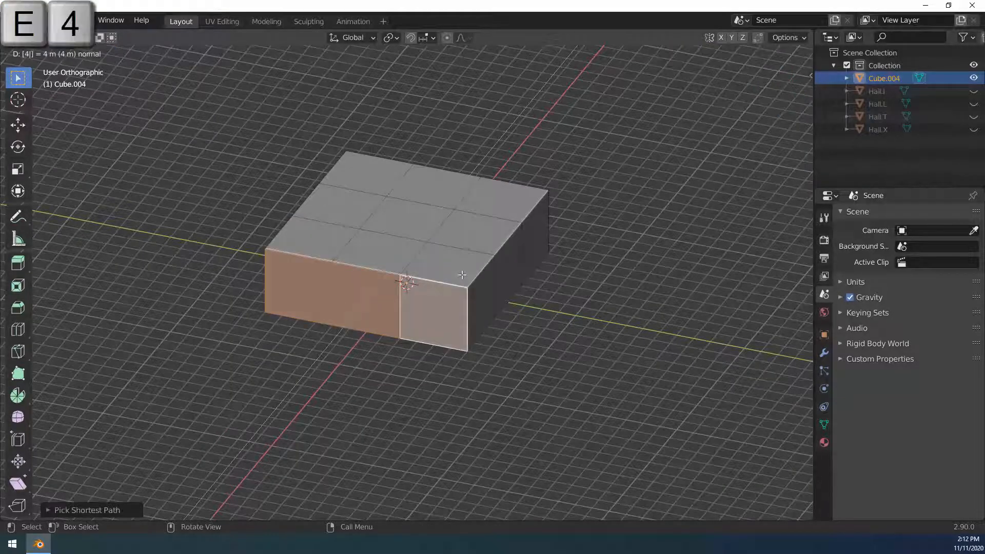
{"action": "key", "text": "Return"}
{"action": "key", "text": "KP_7"}
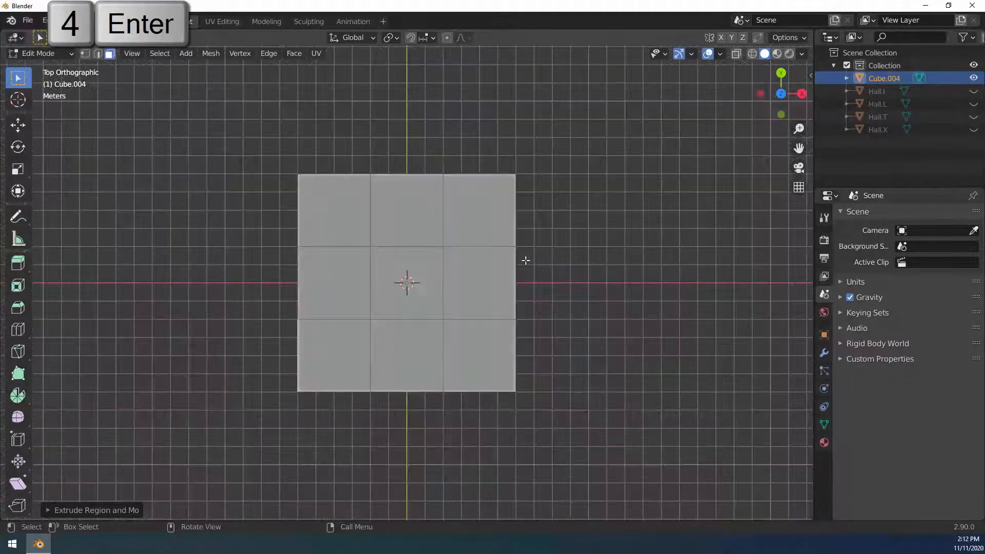
{"action": "scroll", "coordinate": [557, 282], "scroll_direction": "down", "scroll_amount": 2}
{"action": "middle_click_drag", "start_coordinate": [543, 309], "coordinate": [548, 249]}
{"action": "scroll", "coordinate": [548, 249], "scroll_direction": "up", "scroll_amount": 2}
{"action": "key", "text": "Tab"}
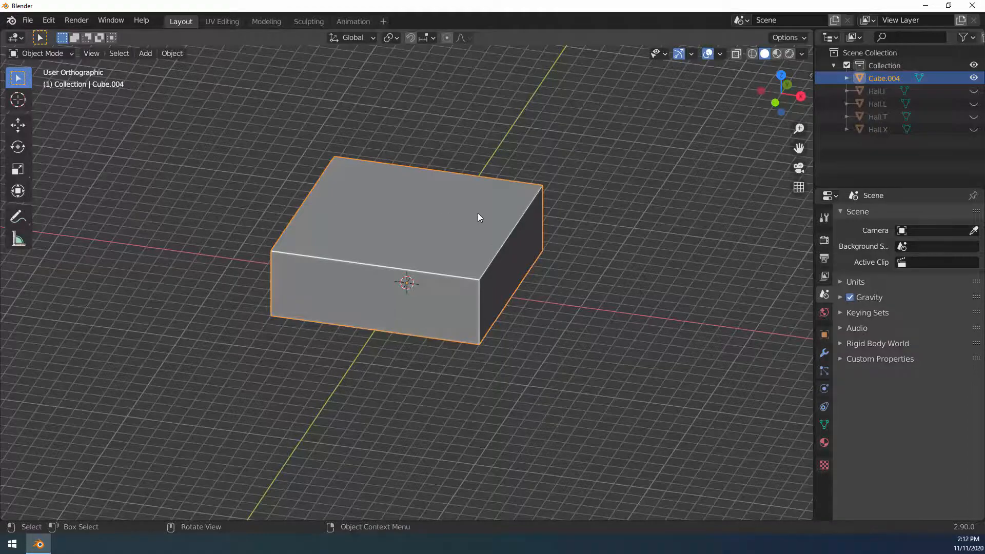
Duplicate the square Cube.004 block four times, leaving every copy in place
{"action": "middle_click_drag", "start_coordinate": [479, 214], "coordinate": [477, 214]}
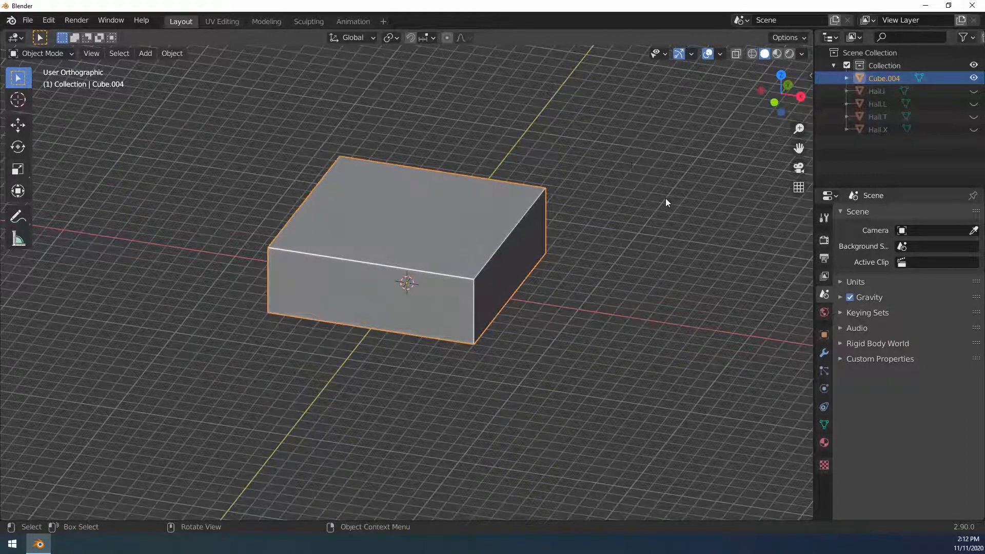
{"action": "key", "text": "shift+d"}
{"action": "right_click", "coordinate": [646, 225]}
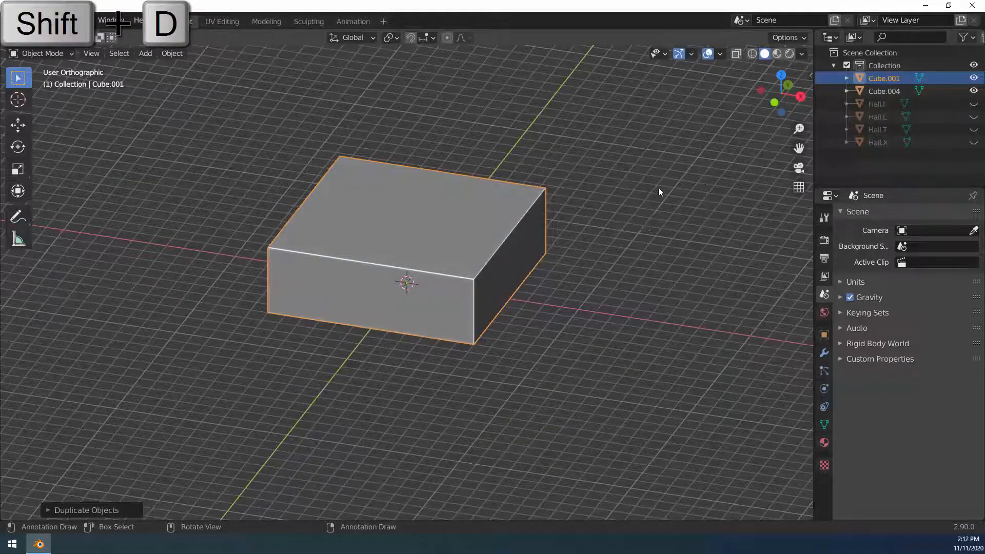
{"action": "key", "text": "shift+d"}
{"action": "right_click", "coordinate": [645, 182]}
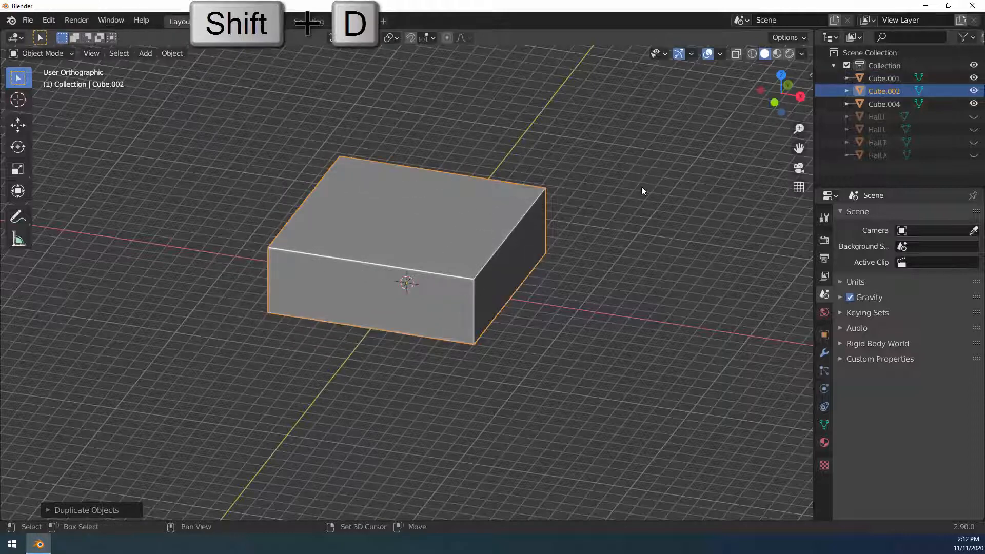
{"action": "key", "text": "shift+d"}
{"action": "right_click", "coordinate": [641, 186]}
{"action": "key", "text": "shift+d"}
{"action": "right_click", "coordinate": [642, 186]}
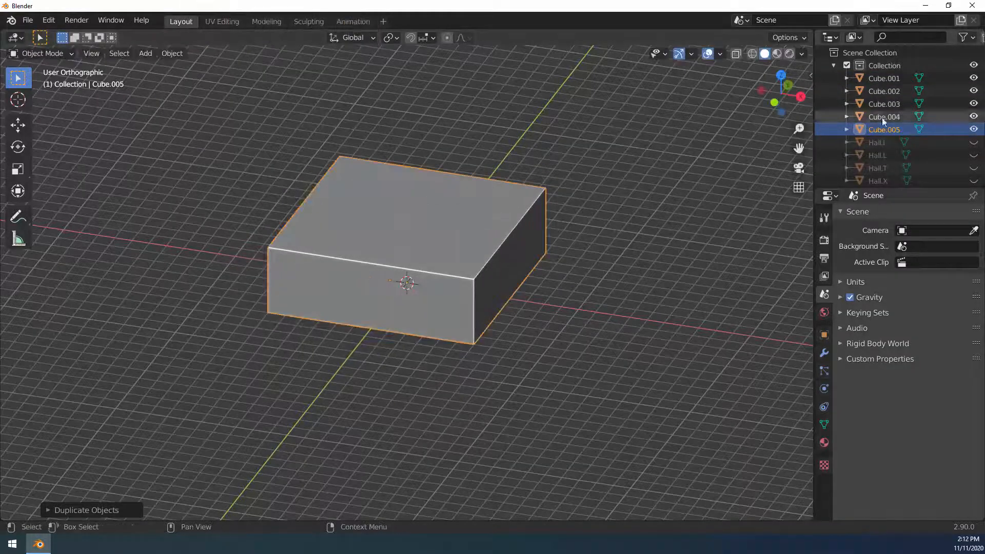
Hide Cube.002 through Cube.005, select Cube.001 and open it in Edit Mode
{"action": "left_click_drag", "start_coordinate": [974, 129], "coordinate": [976, 98]}
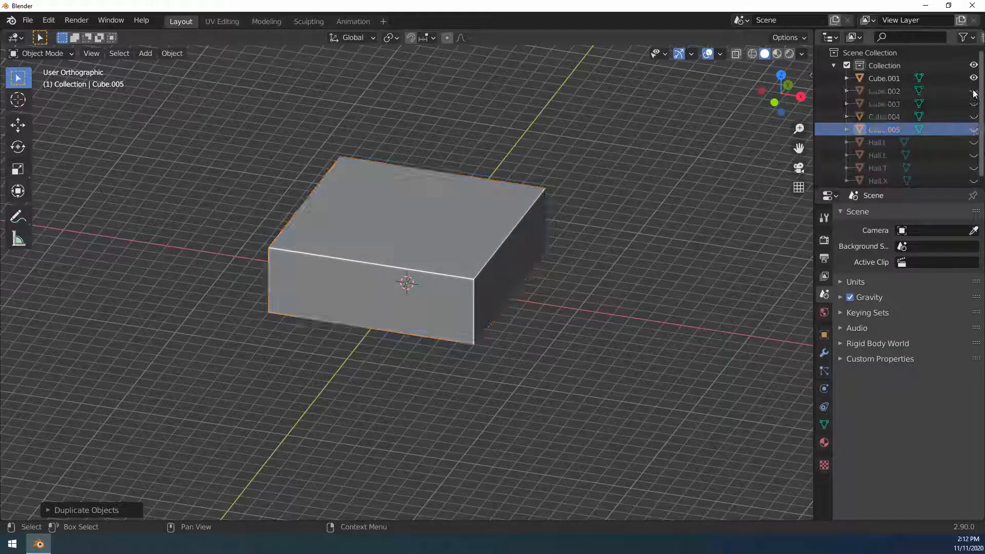
{"action": "left_click", "coordinate": [890, 77]}
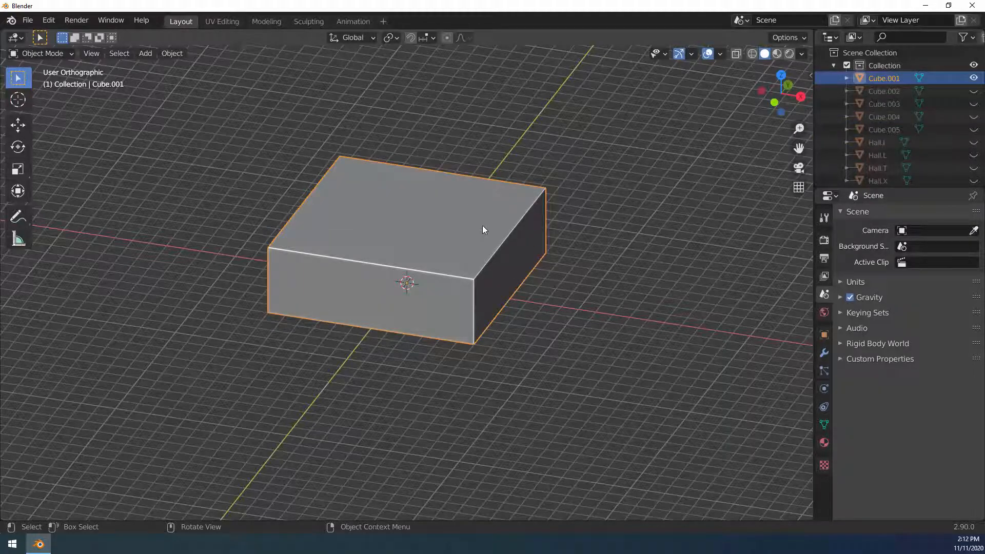
{"action": "key", "text": "KP_7"}
{"action": "middle_click_drag", "start_coordinate": [482, 225], "coordinate": [423, 198]}
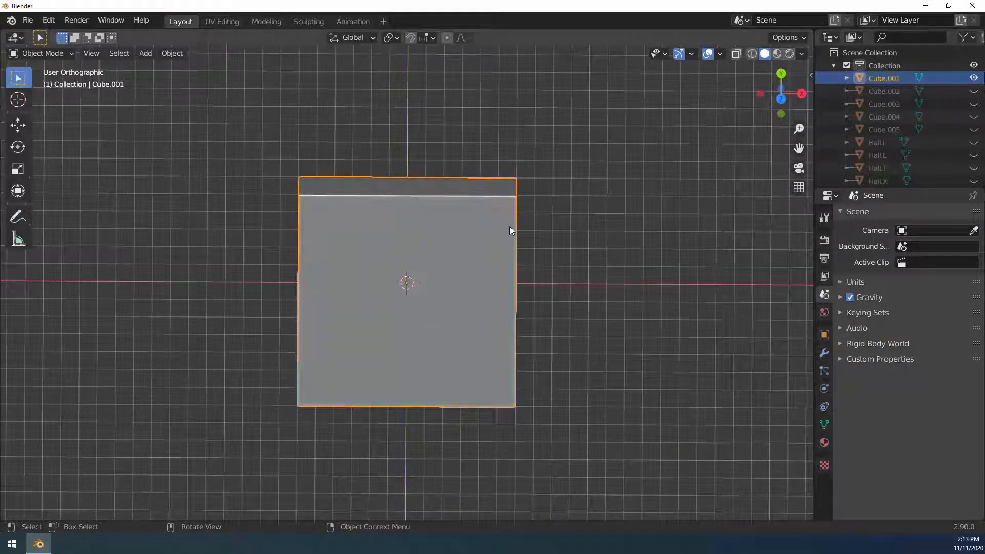
{"action": "key", "text": "Tab"}
Extrude the middle face on the positive Y side of Cube.001 by 1 m and delete the end face to open it
{"action": "middle_click_drag", "start_coordinate": [468, 222], "coordinate": [559, 350]}
{"action": "left_click", "coordinate": [491, 281]}
{"action": "key", "text": "KP_7"}
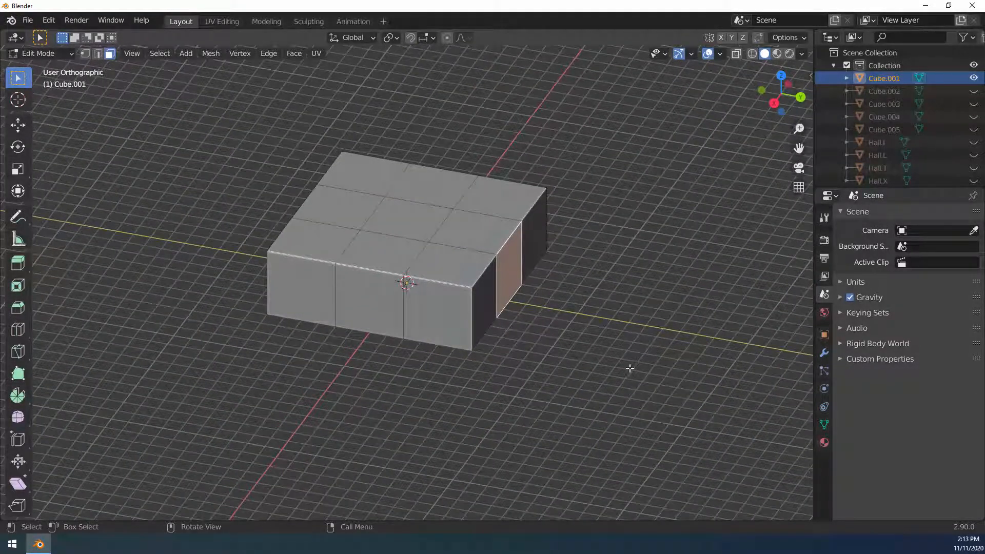
{"action": "key", "text": "e"}
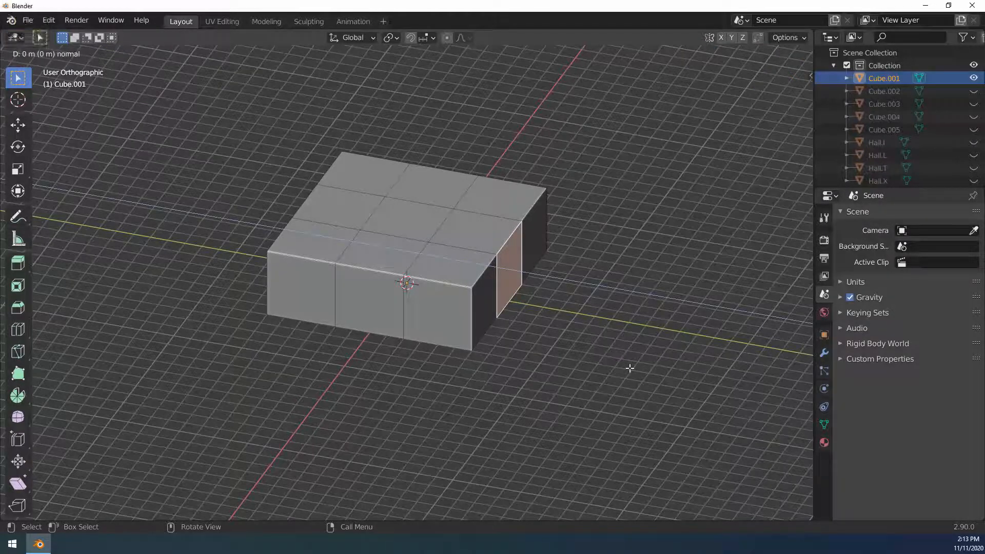
{"action": "key", "text": "1"}
{"action": "key", "text": "Return"}
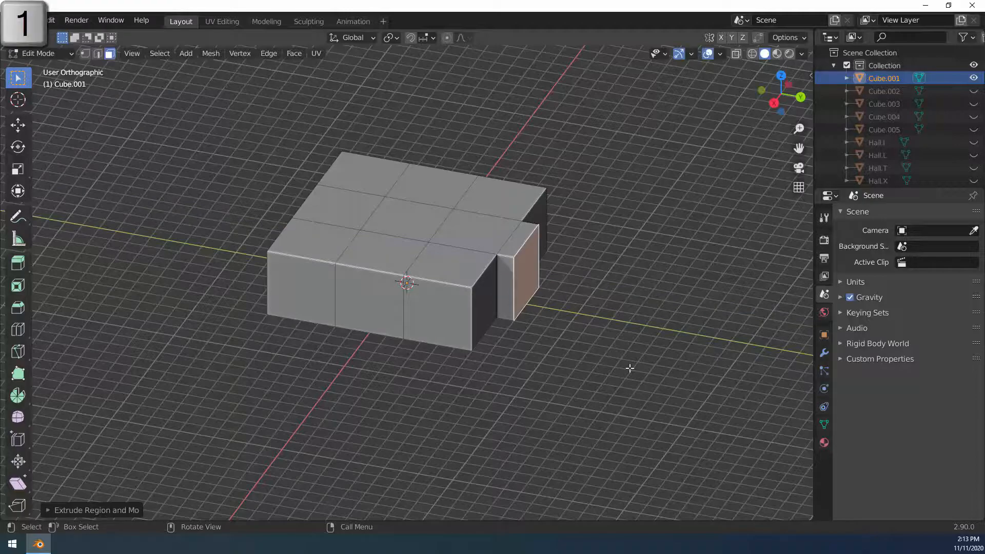
{"action": "key", "text": "x"}
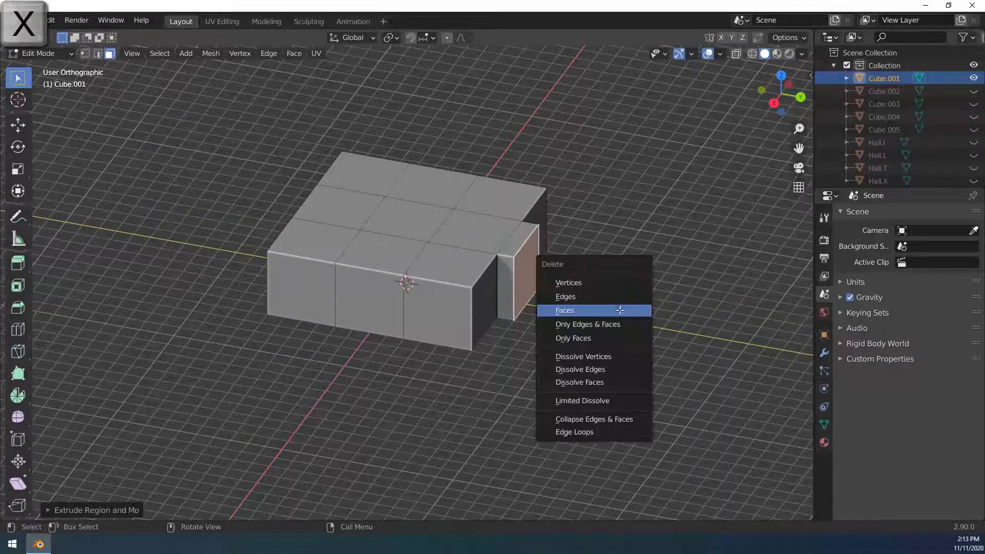
{"action": "left_click", "coordinate": [592, 314]}
Return to Object Mode and rename the Cube.001 object as Room.Cap
{"action": "middle_click_drag", "start_coordinate": [560, 338], "coordinate": [679, 333]}
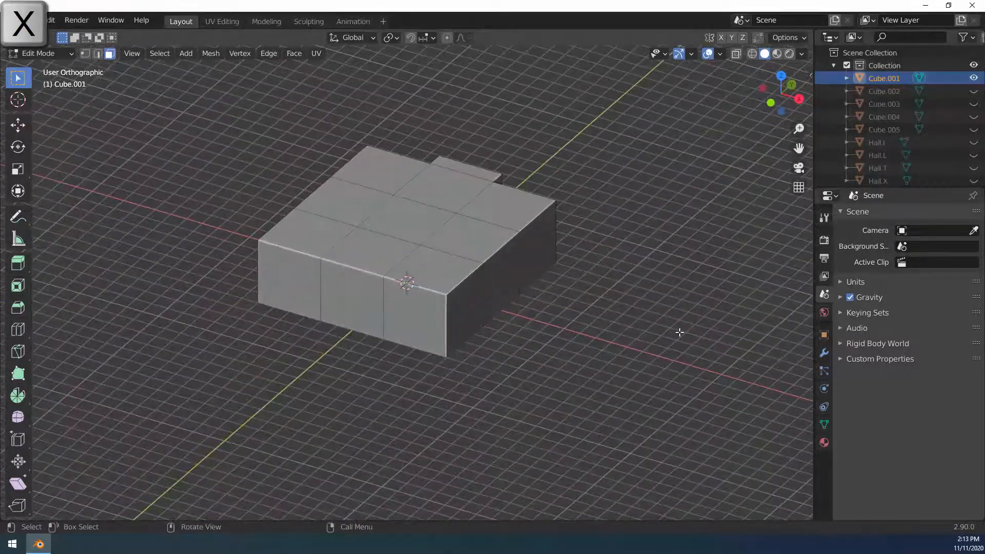
{"action": "key", "text": "KP_7"}
{"action": "key", "text": "Tab"}
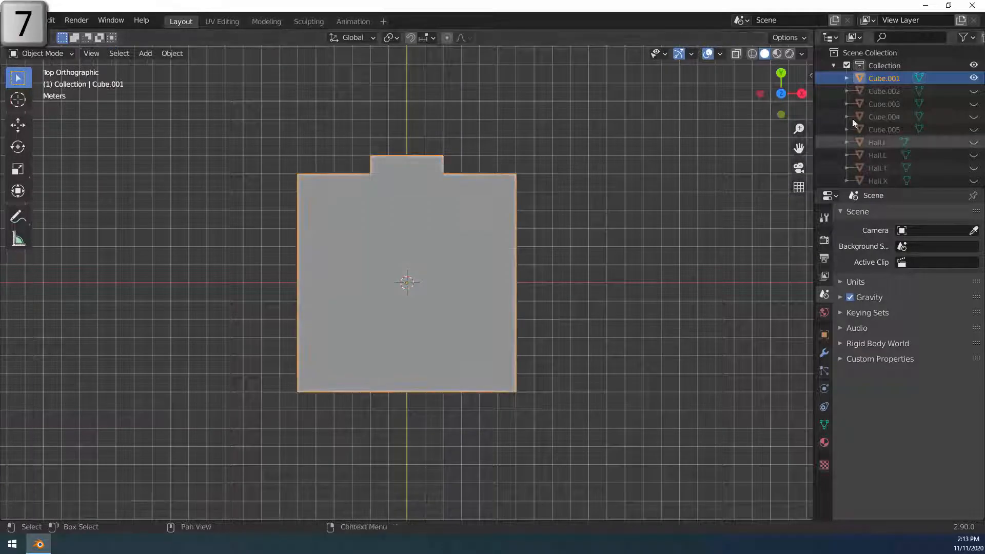
{"action": "double_click", "coordinate": [879, 79]}
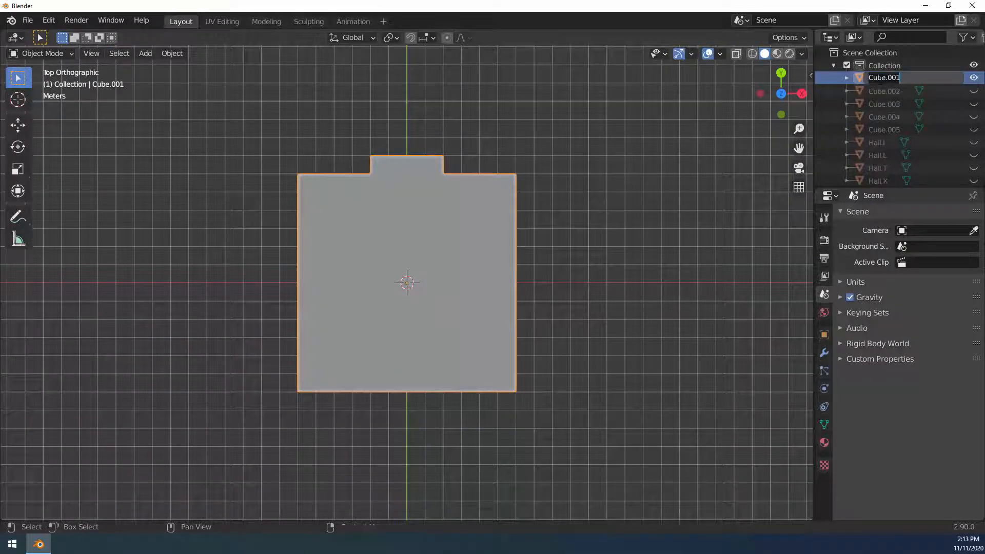
{"action": "type", "text": "Room.Cap"}
{"action": "key", "text": "Return"}
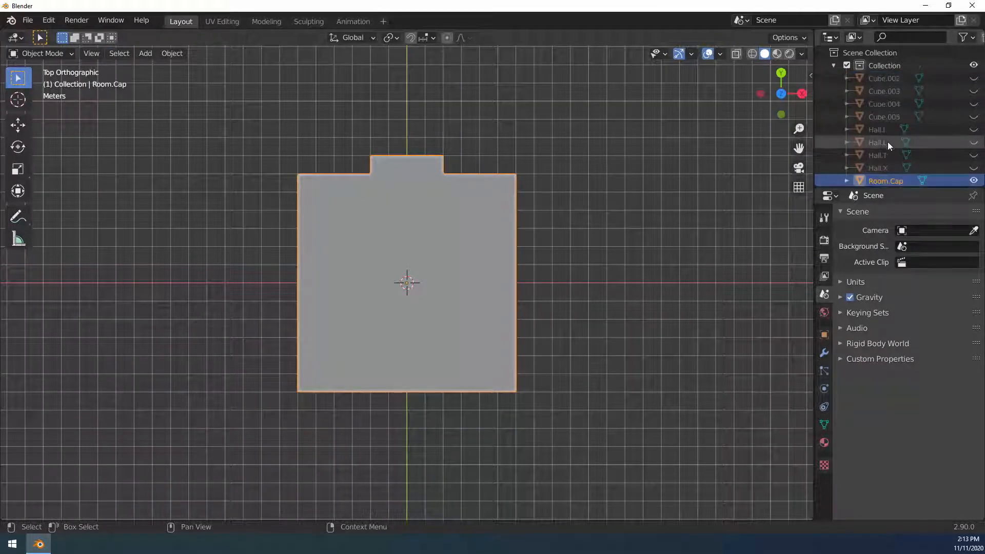
Rename the Room.Cap object's mesh data to Room.Cap and collapse its entry
{"action": "scroll", "coordinate": [872, 148], "scroll_direction": "down", "scroll_amount": 1}
{"action": "left_click", "coordinate": [846, 175]}
{"action": "scroll", "coordinate": [846, 176], "scroll_direction": "down", "scroll_amount": 1}
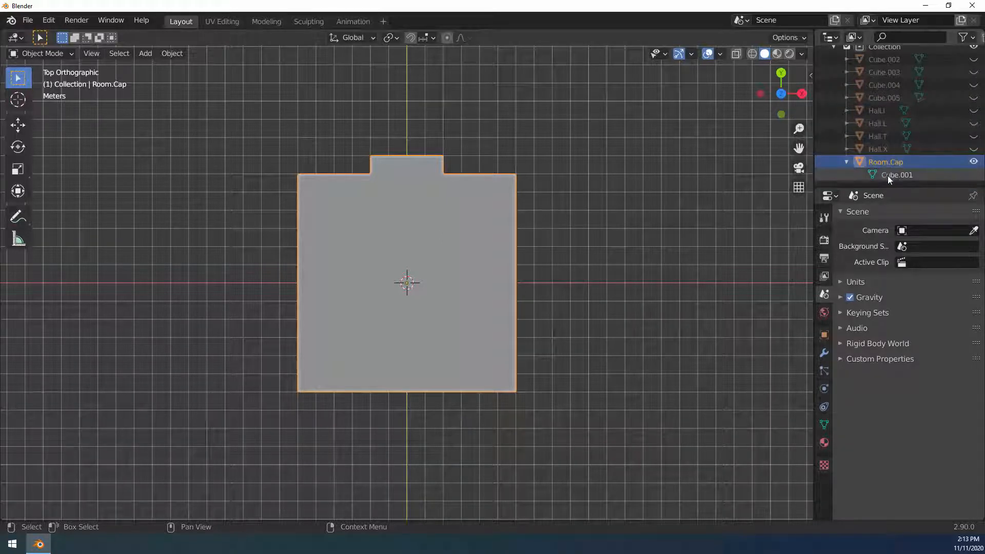
{"action": "double_click", "coordinate": [888, 175]}
{"action": "type", "text": "Room.Cap"}
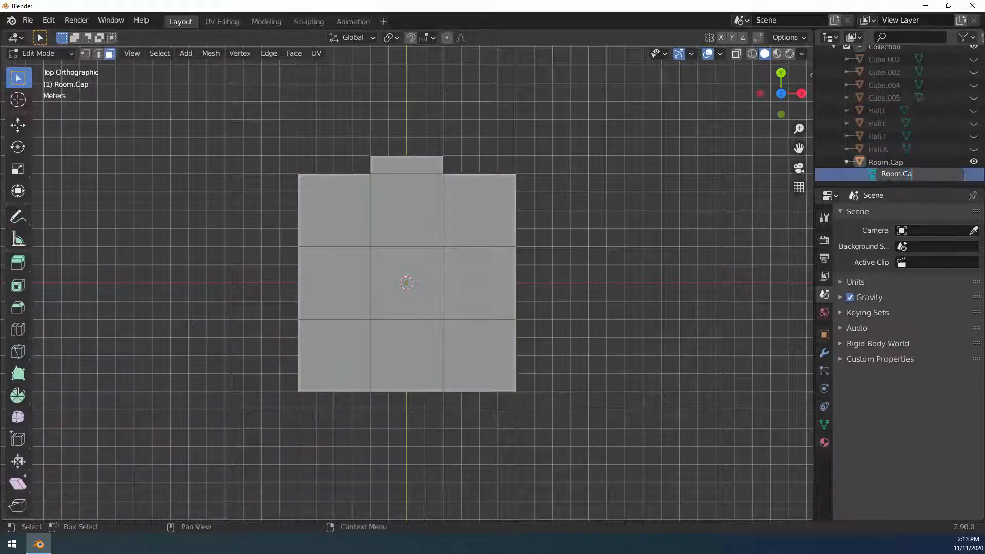
{"action": "key", "text": "Return"}
{"action": "left_click", "coordinate": [889, 175]}
{"action": "left_click", "coordinate": [847, 162]}
Hide the Room.Cap object, then show Cube.002 and open it in Edit Mode
{"action": "left_click", "coordinate": [974, 175]}
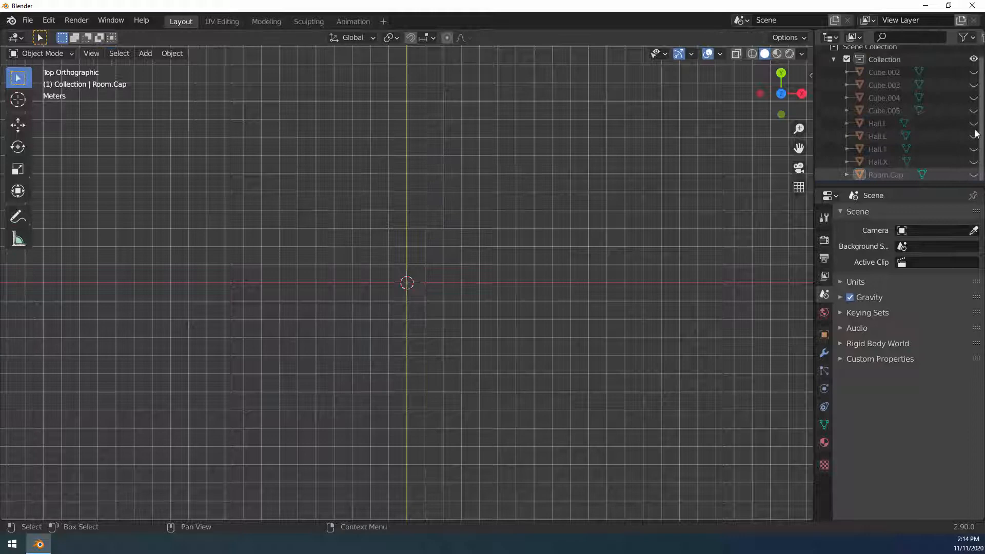
{"action": "left_click", "coordinate": [974, 72]}
{"action": "left_click", "coordinate": [882, 72]}
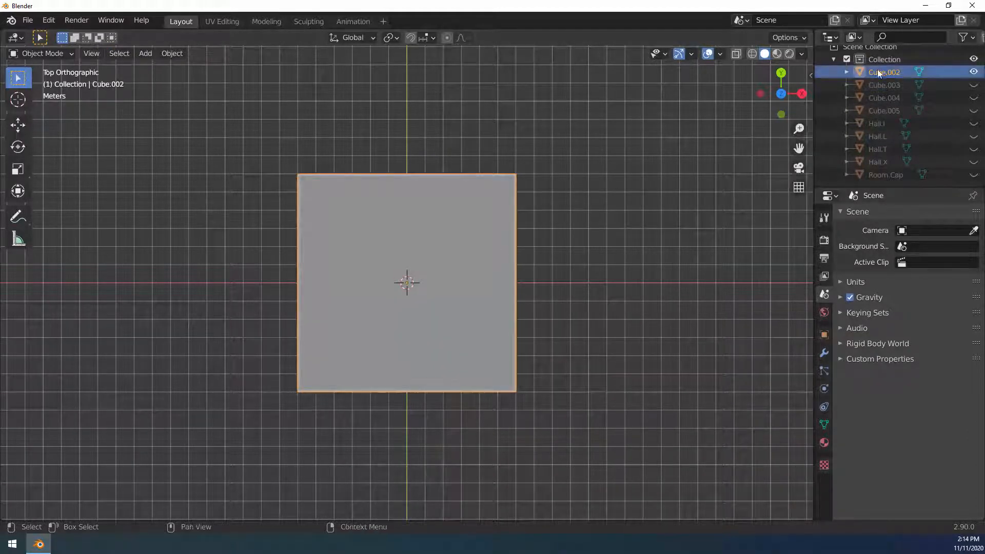
{"action": "key", "text": "Tab"}
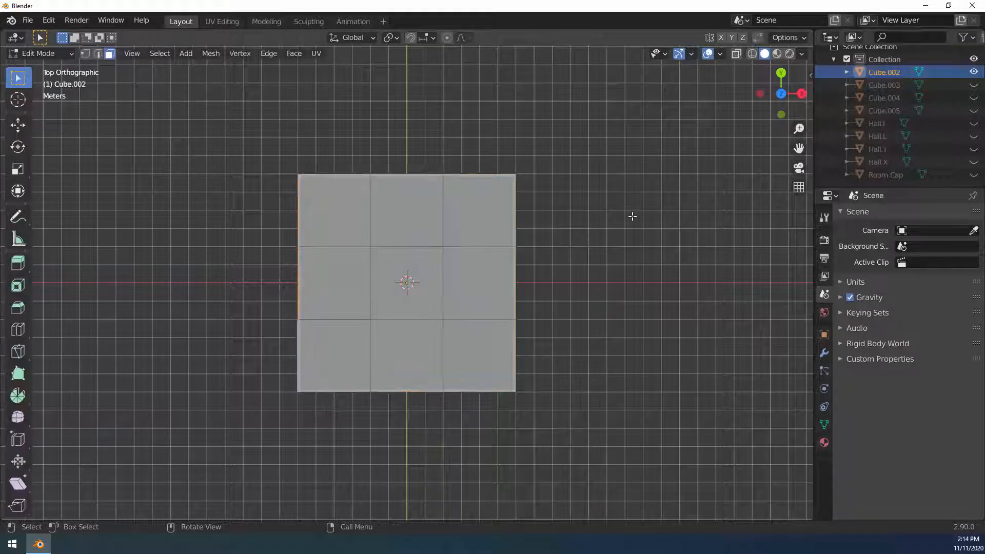
Extrude the middle face on the positive Y side of Cube.002 by 1 m and delete the extruded end face
{"action": "middle_click_drag", "start_coordinate": [633, 213], "coordinate": [506, 271]}
{"action": "left_click", "coordinate": [507, 275]}
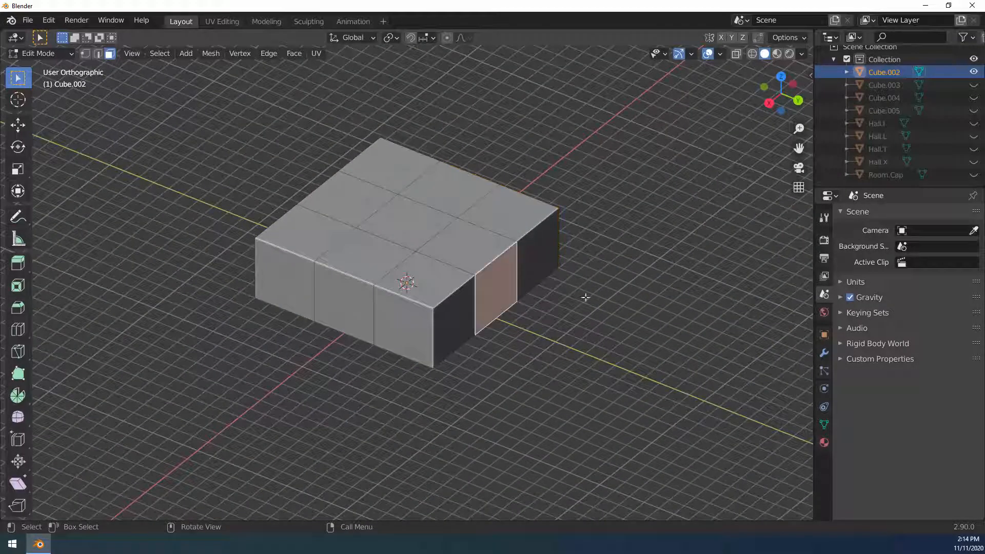
{"action": "key", "text": "e"}
{"action": "key", "text": "1"}
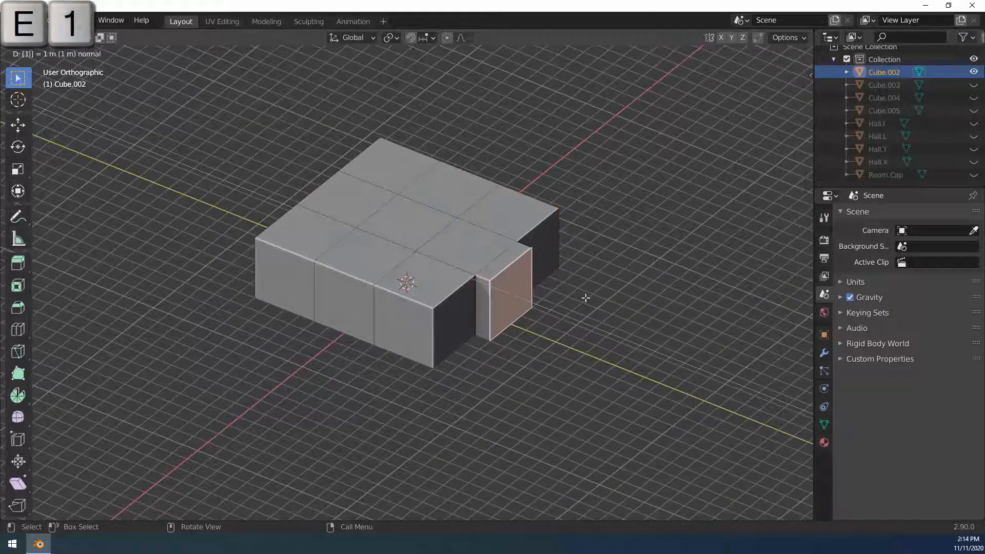
{"action": "key", "text": "Return"}
{"action": "key", "text": "x"}
{"action": "left_click", "coordinate": [586, 298]}
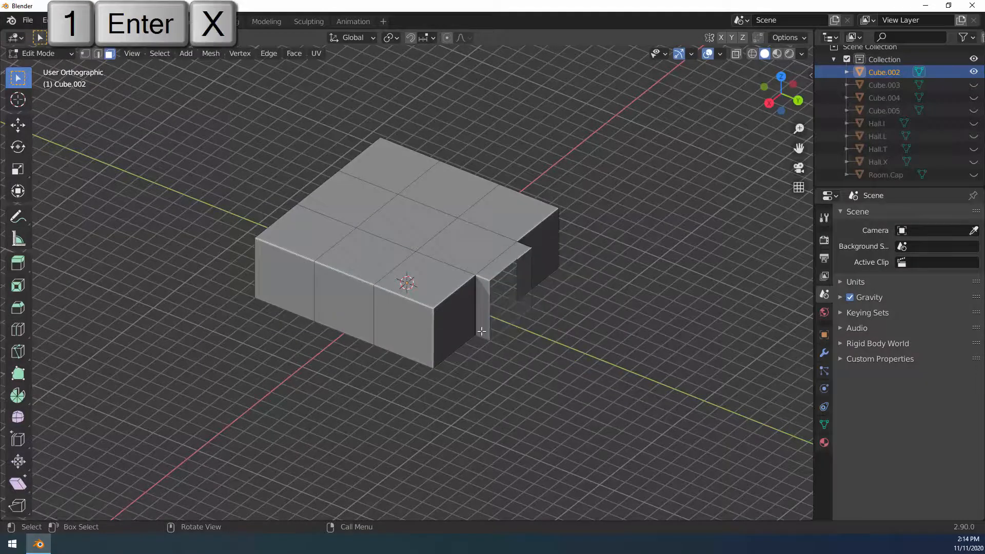
{"action": "middle_click_drag", "start_coordinate": [586, 297], "coordinate": [554, 288]}
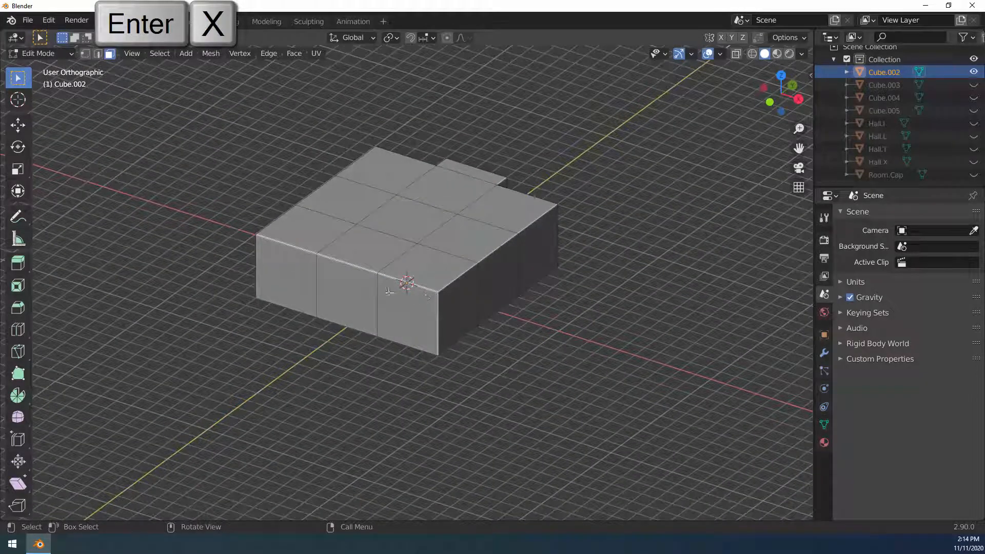
Extrude the middle face on the negative Y side of Cube.002 by 1 m and delete the extruded end face
{"action": "left_click", "coordinate": [344, 299]}
{"action": "key", "text": "e"}
{"action": "key", "text": "1"}
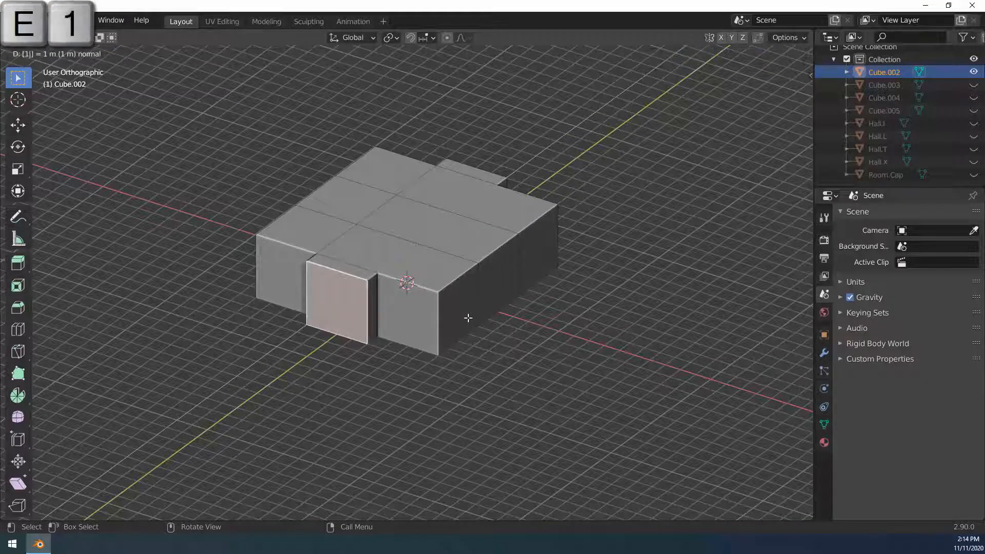
{"action": "key", "text": "Return"}
{"action": "key", "text": "x"}
{"action": "left_click", "coordinate": [468, 318]}
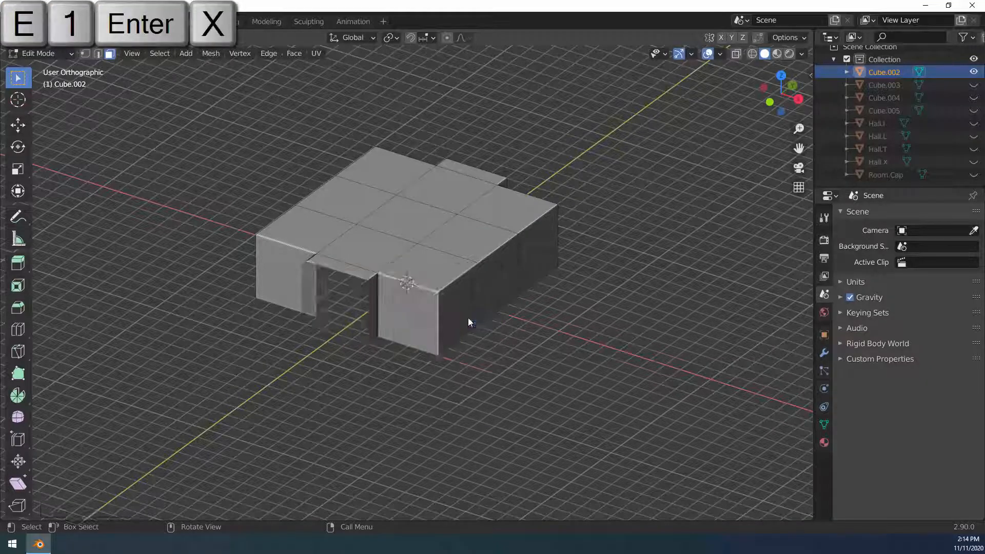
Return to Object Mode and rename the Cube.002 object as Room.I
{"action": "key", "text": "Tab"}
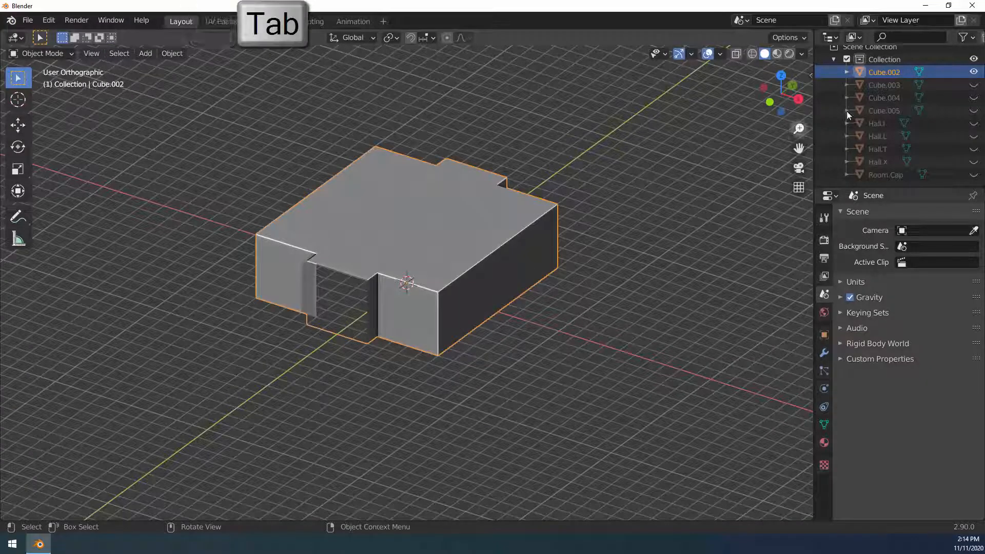
{"action": "double_click", "coordinate": [884, 72]}
{"action": "type", "text": "Room.I"}
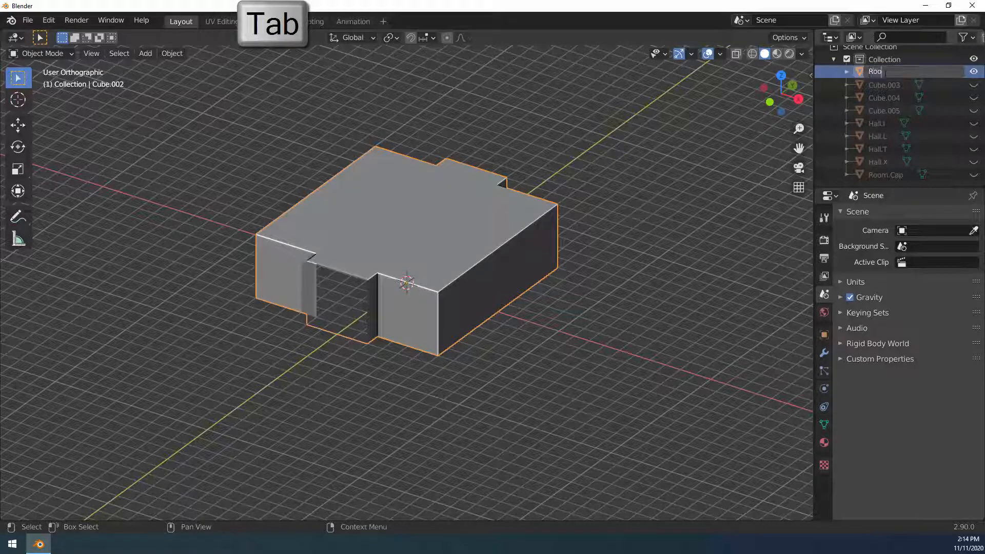
{"action": "key", "text": "Return"}
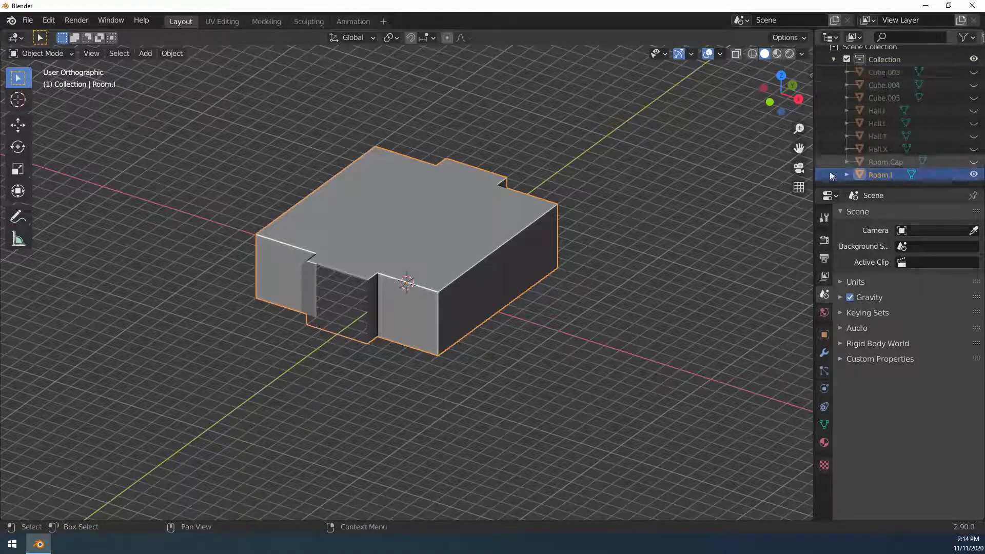
Rename the Room.I object's mesh data to Room.I, collapse its entry and return to Object Mode
{"action": "left_click", "coordinate": [847, 175]}
{"action": "double_click", "coordinate": [891, 177]}
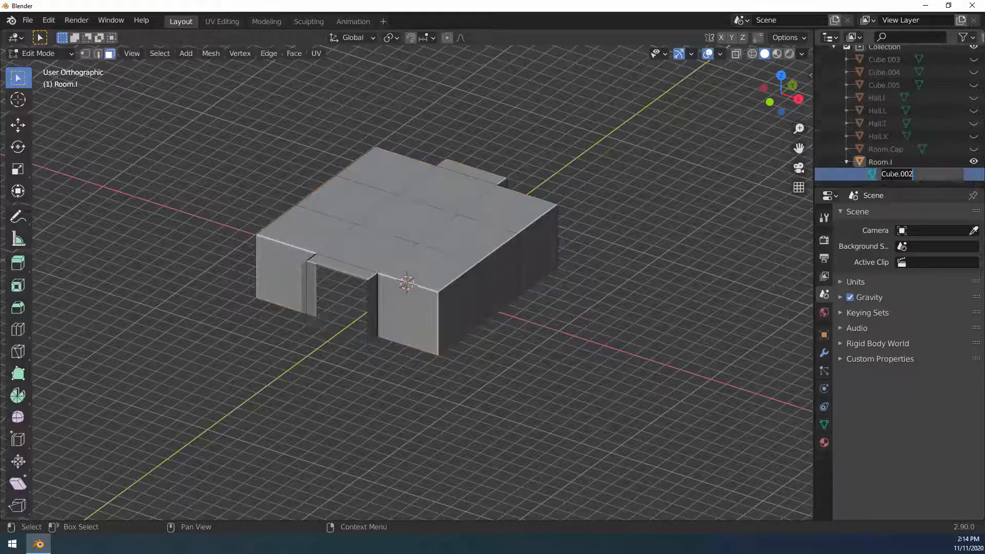
{"action": "type", "text": "Room.I"}
{"action": "key", "text": "Return"}
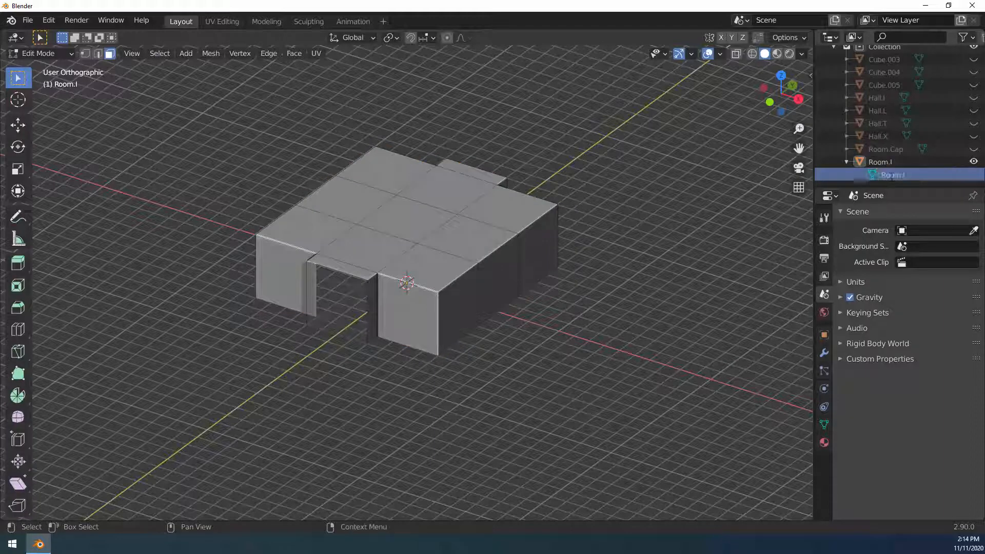
{"action": "left_click", "coordinate": [847, 162]}
{"action": "key", "text": "Tab"}
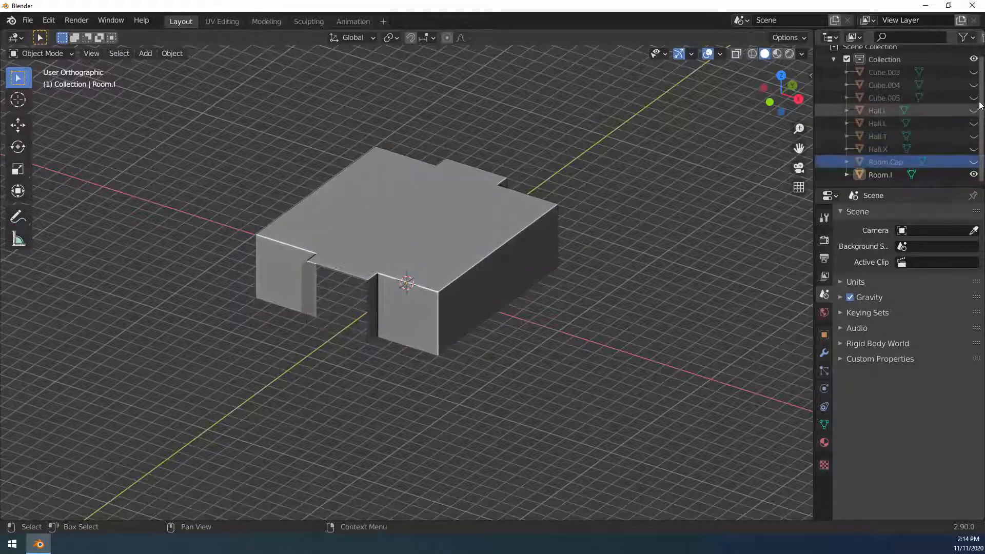
Hide the Room.I object, then show Cube.003 and open it in Edit Mode
{"action": "left_click", "coordinate": [973, 175]}
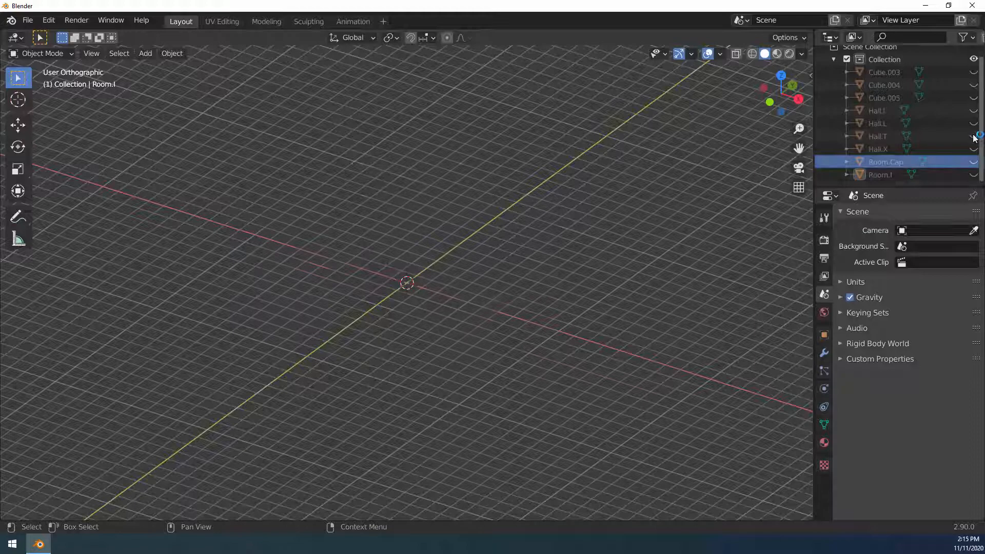
{"action": "left_click", "coordinate": [974, 71]}
{"action": "left_click", "coordinate": [878, 72]}
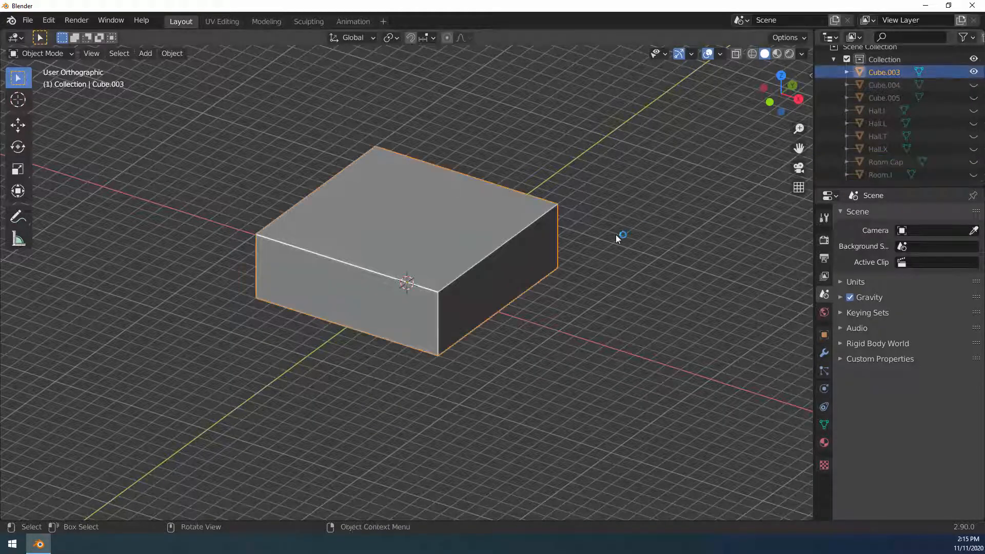
{"action": "key", "text": "7"}
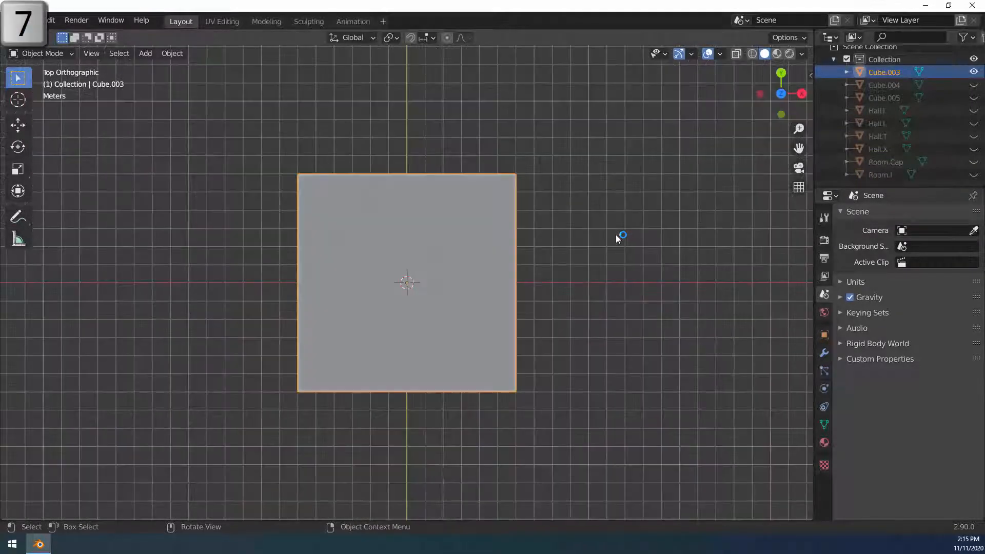
{"action": "key", "text": "Tab"}
Extrude the middle face on the positive Y side of Cube.003 by 1 m and delete the extruded end face
{"action": "middle_click_drag", "start_coordinate": [517, 167], "coordinate": [487, 205]}
{"action": "left_click", "coordinate": [447, 199]}
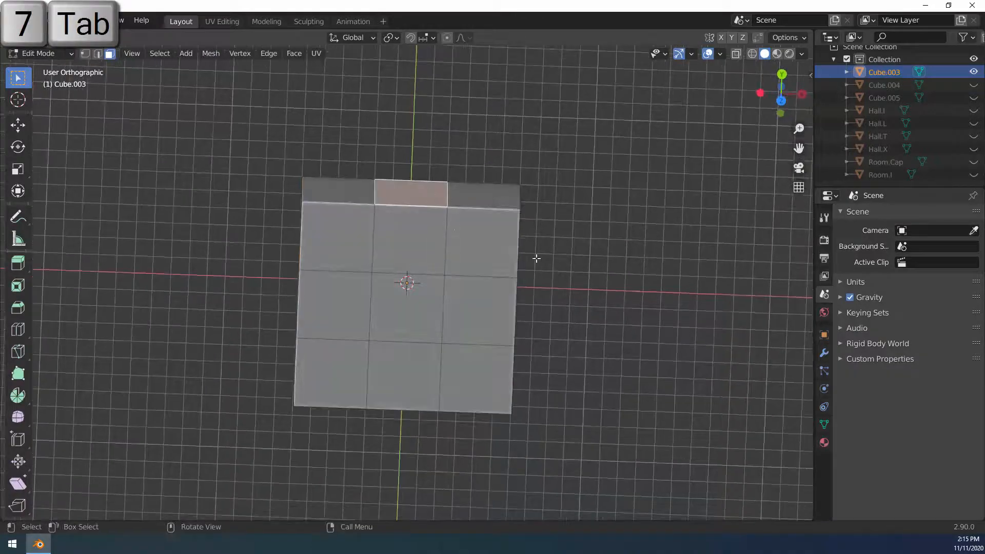
{"action": "key", "text": "e"}
{"action": "key", "text": "1"}
{"action": "key", "text": "Return"}
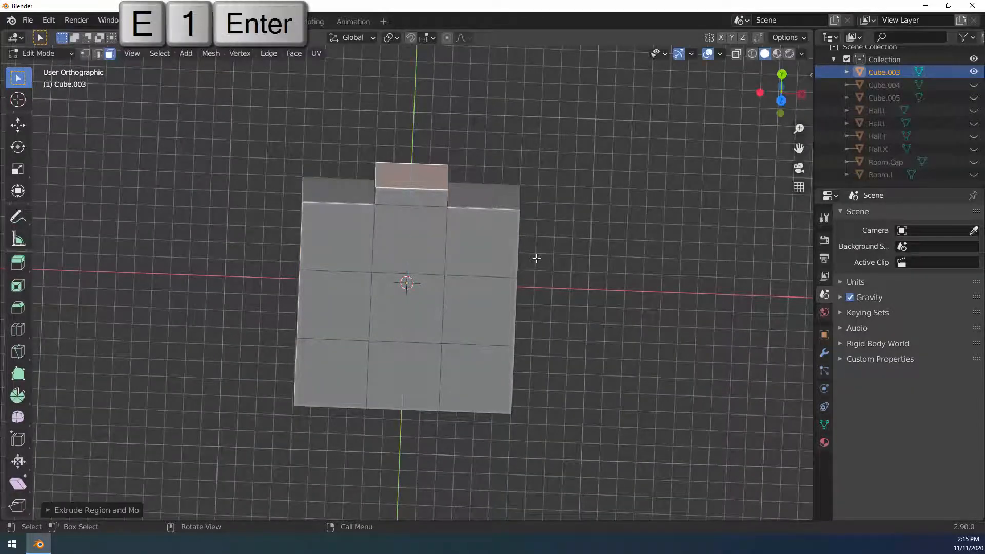
{"action": "key", "text": "x"}
{"action": "left_click", "coordinate": [536, 257]}
Extrude the middle face on the positive X side of Cube.003 by 1 m and delete the extruded end face
{"action": "middle_click_drag", "start_coordinate": [648, 323], "coordinate": [528, 314]}
{"action": "left_click", "coordinate": [466, 316]}
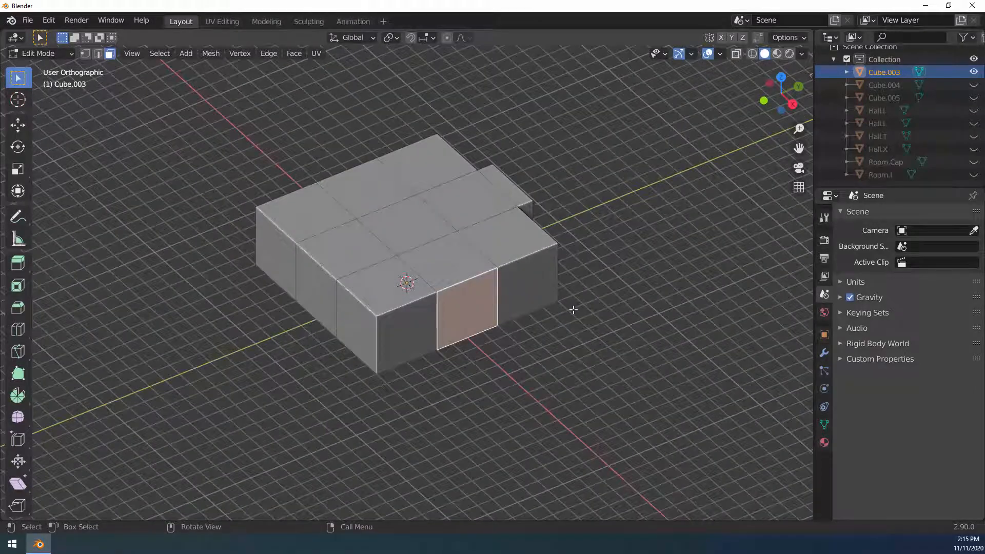
{"action": "key", "text": "e"}
{"action": "key", "text": "1"}
{"action": "key", "text": "Return"}
{"action": "key", "text": "x"}
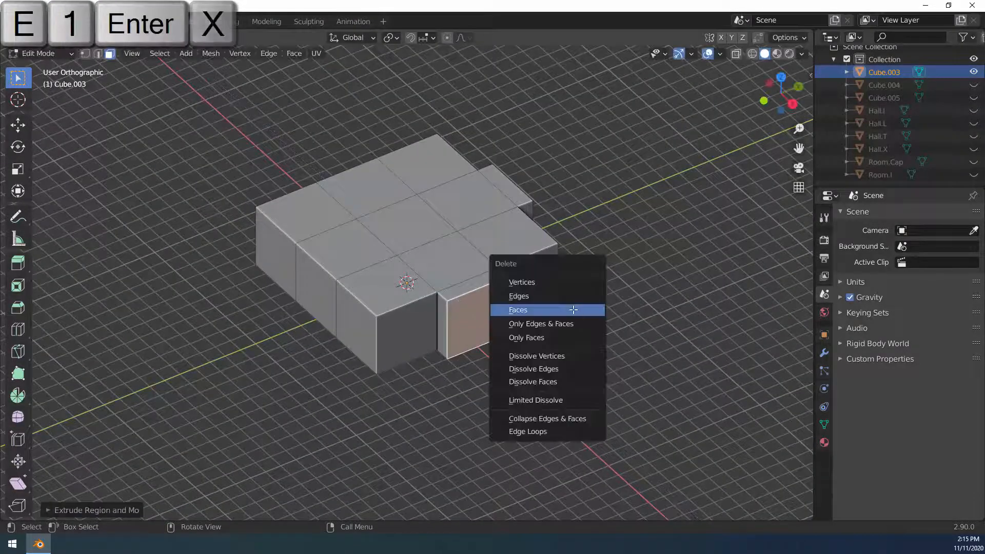
{"action": "left_click", "coordinate": [576, 312]}
Return to Object Mode and rename the Cube.003 object as Room.L
{"action": "key", "text": "Tab"}
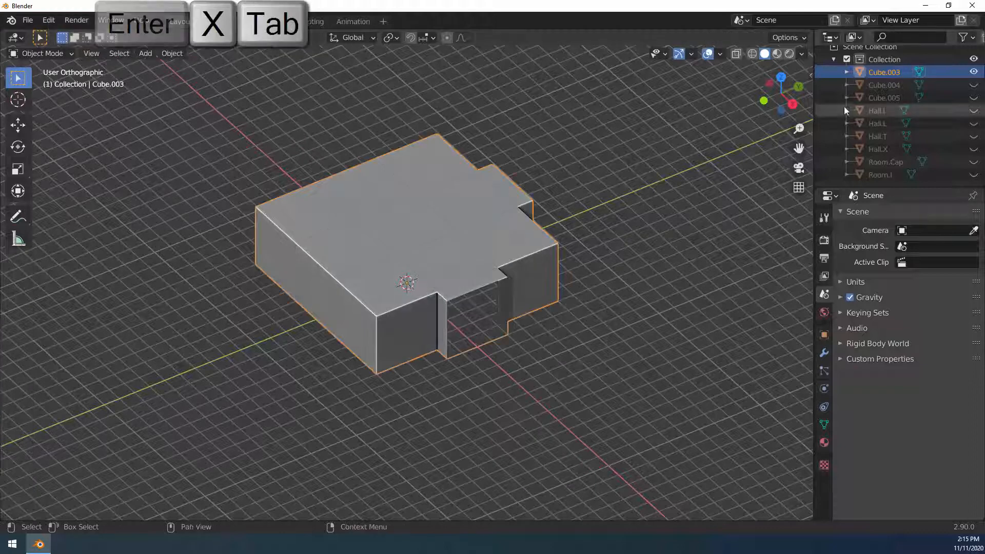
{"action": "double_click", "coordinate": [888, 70]}
{"action": "type", "text": "Room"}
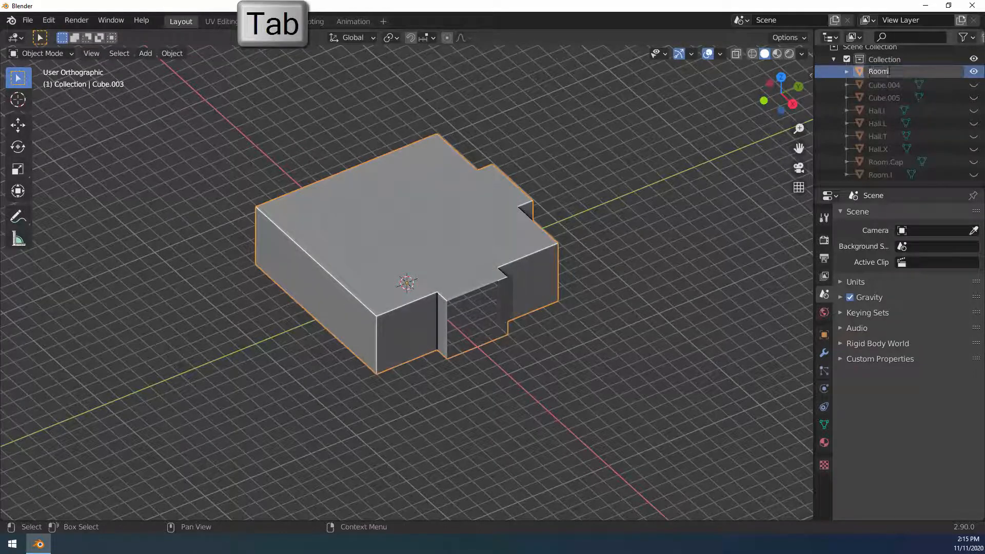
{"action": "type", "text": ".L"}
{"action": "key", "text": "Return"}
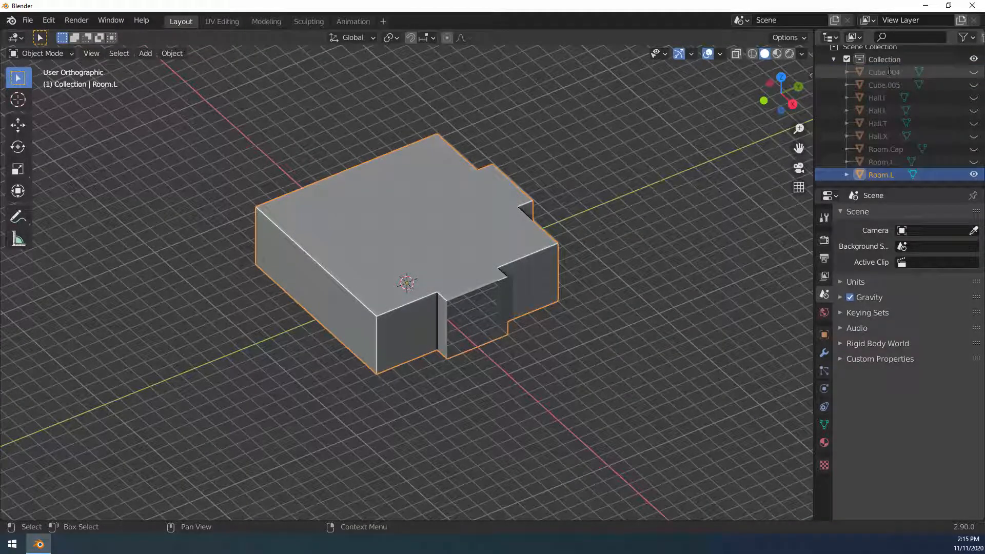
Rename the Room.L object's mesh data to Room.L, return to Object Mode and collapse its entry
{"action": "left_click", "coordinate": [847, 174]}
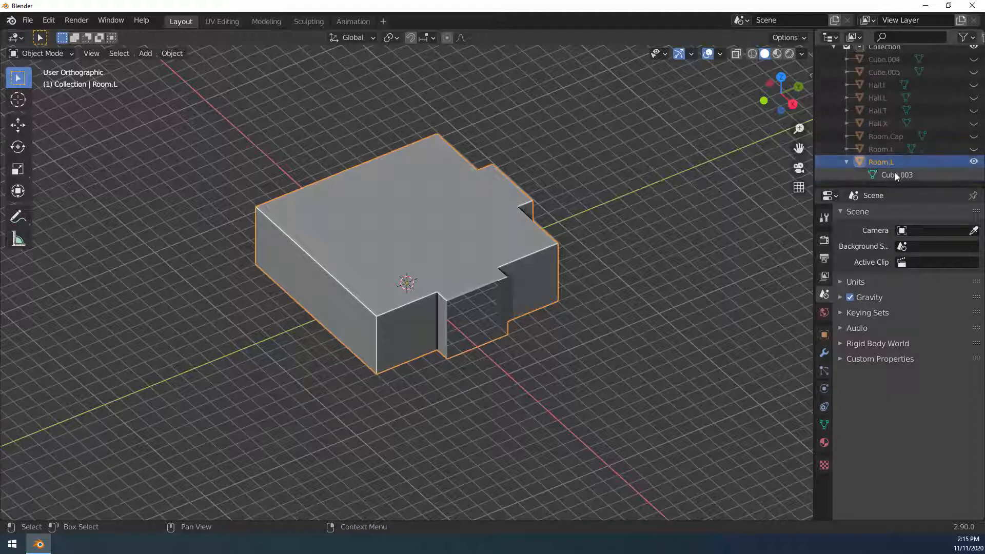
{"action": "left_click", "coordinate": [894, 174]}
{"action": "double_click", "coordinate": [895, 174]}
{"action": "type", "text": "R"}
{"action": "type", "text": ".L"}
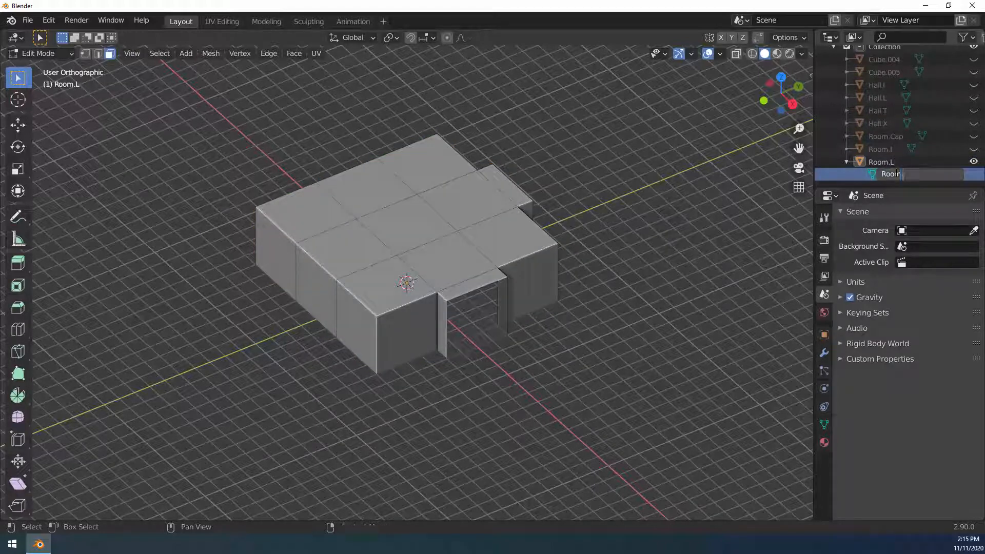
{"action": "key", "text": "Return"}
{"action": "key", "text": "Tab"}
{"action": "left_click", "coordinate": [847, 162]}
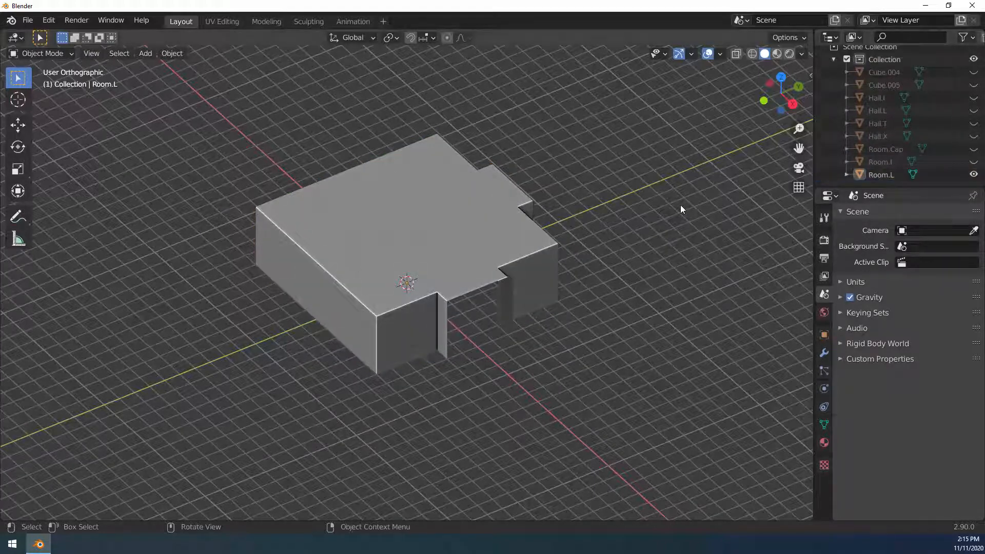
Hide the Room.L object, then show Cube.004 and open it in Edit Mode
{"action": "key", "text": "KP_7"}
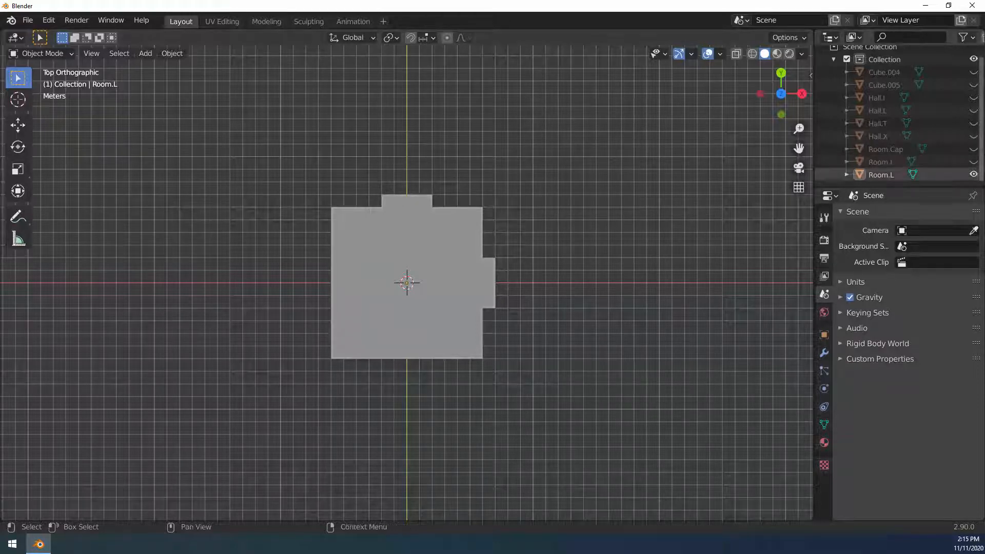
{"action": "left_click", "coordinate": [973, 174]}
{"action": "left_click", "coordinate": [973, 72]}
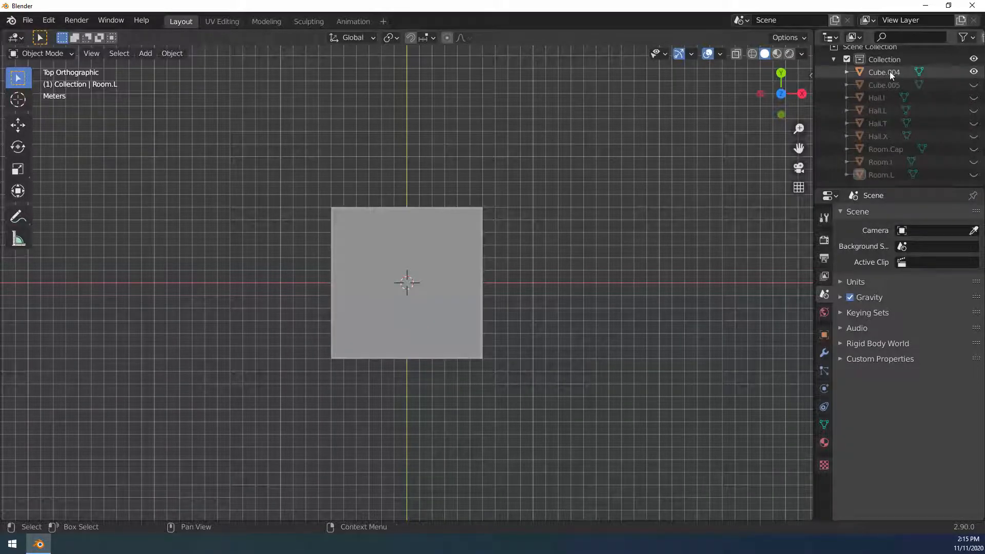
{"action": "left_click", "coordinate": [427, 249]}
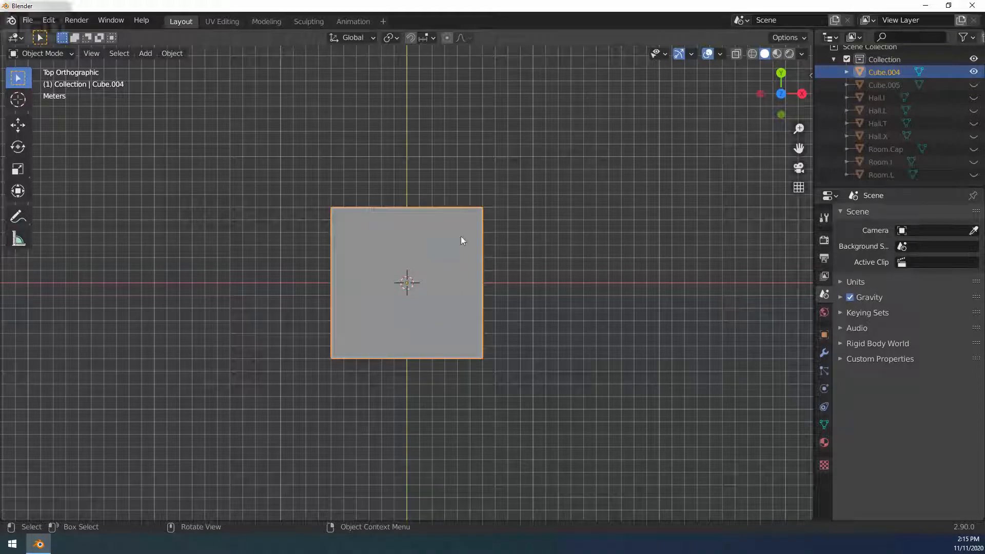
{"action": "key", "text": "Tab"}
Extrude the middle face on the negative Y side of Cube.004 by 1 m and delete the extruded end face
{"action": "middle_click_drag", "start_coordinate": [436, 369], "coordinate": [409, 307]}
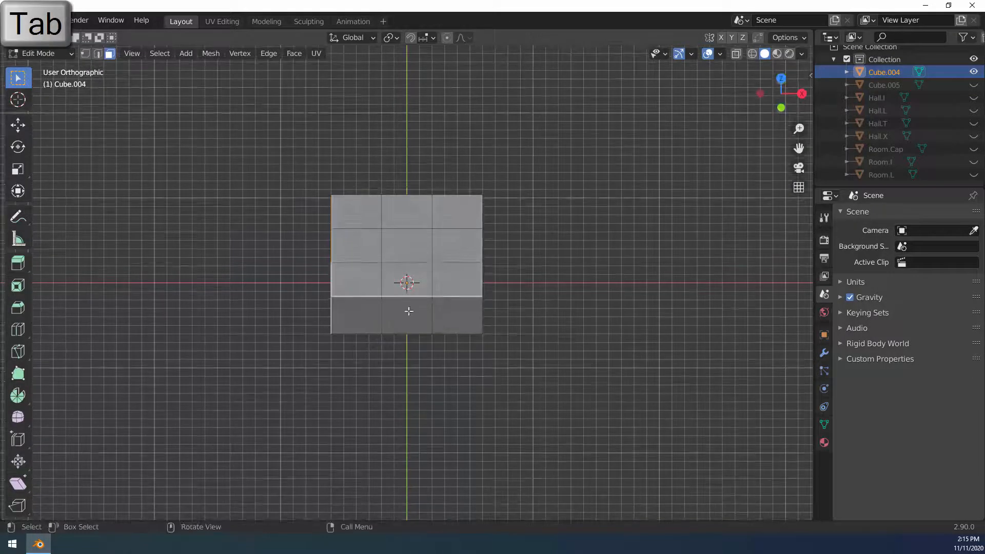
{"action": "left_click", "coordinate": [409, 312]}
{"action": "key", "text": "KP_7"}
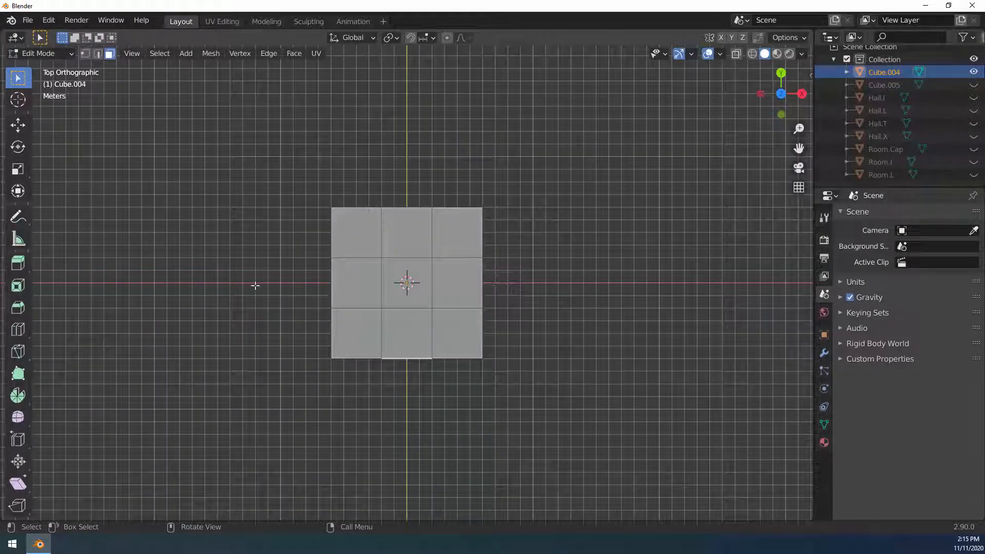
{"action": "middle_click_drag", "start_coordinate": [482, 415], "coordinate": [444, 346]}
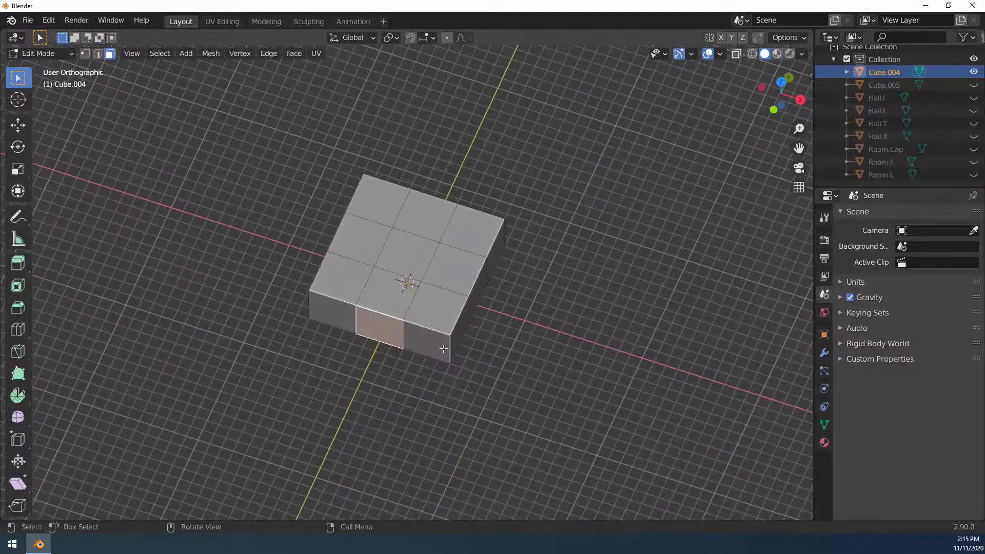
{"action": "type", "text": "e1"}
{"action": "key", "text": "Return"}
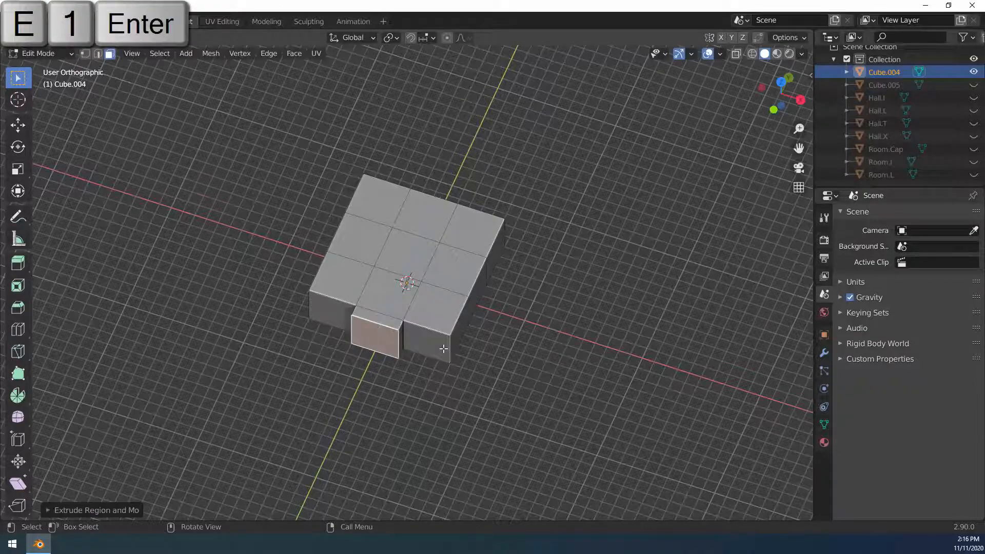
{"action": "key", "text": "x"}
{"action": "left_click", "coordinate": [444, 348]}
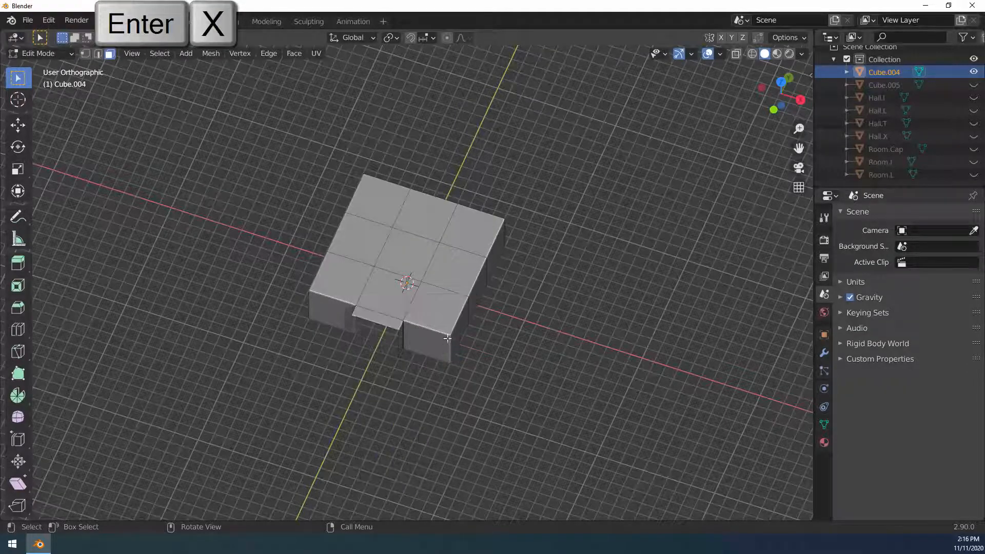
Extrude the middle face on the negative X side of Cube.004 by 1 m and delete the extruded end face
{"action": "middle_click_drag", "start_coordinate": [440, 280], "coordinate": [393, 299]}
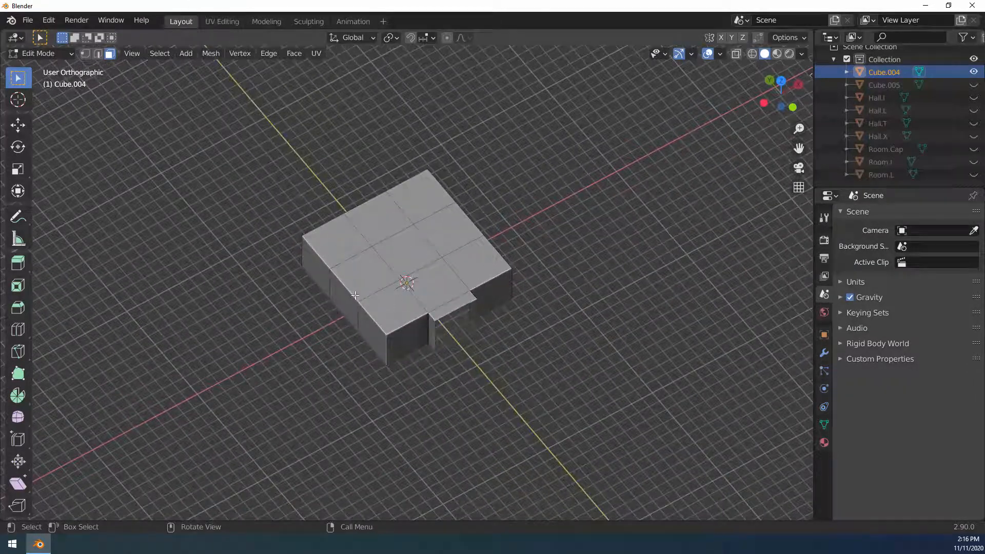
{"action": "left_click", "coordinate": [388, 295]}
{"action": "left_click", "coordinate": [354, 307]}
{"action": "key", "text": "e"}
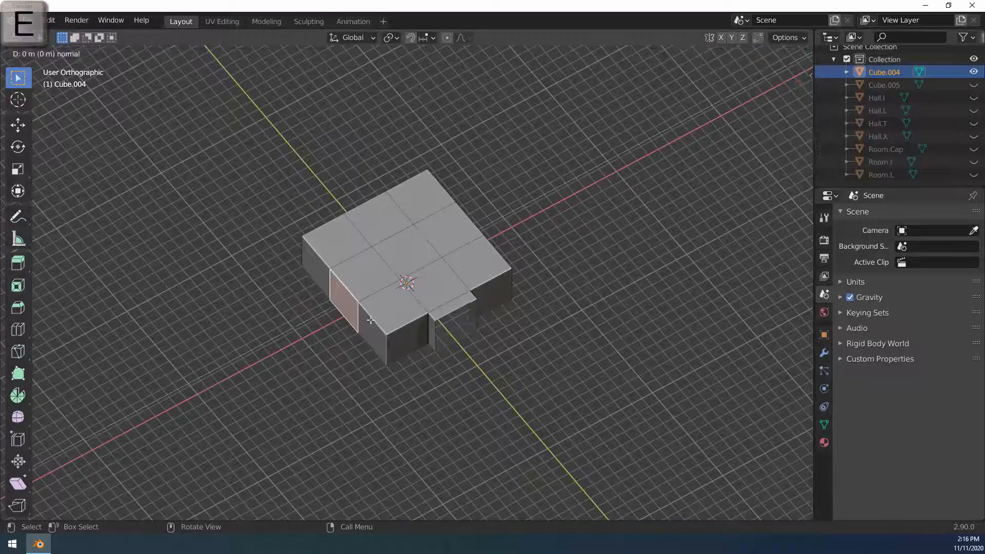
{"action": "key", "text": "1"}
{"action": "key", "text": "Return"}
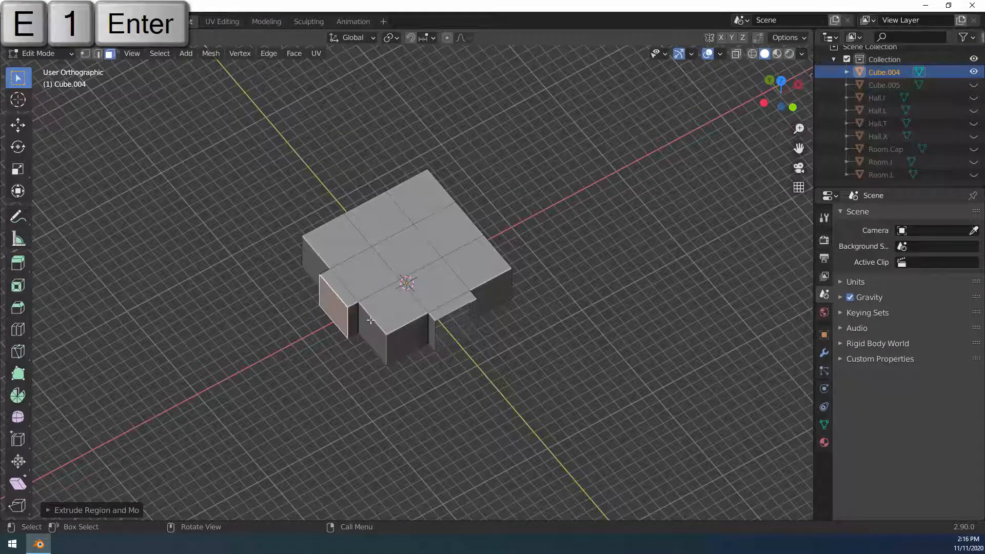
{"action": "key", "text": "x"}
{"action": "left_click", "coordinate": [370, 320]}
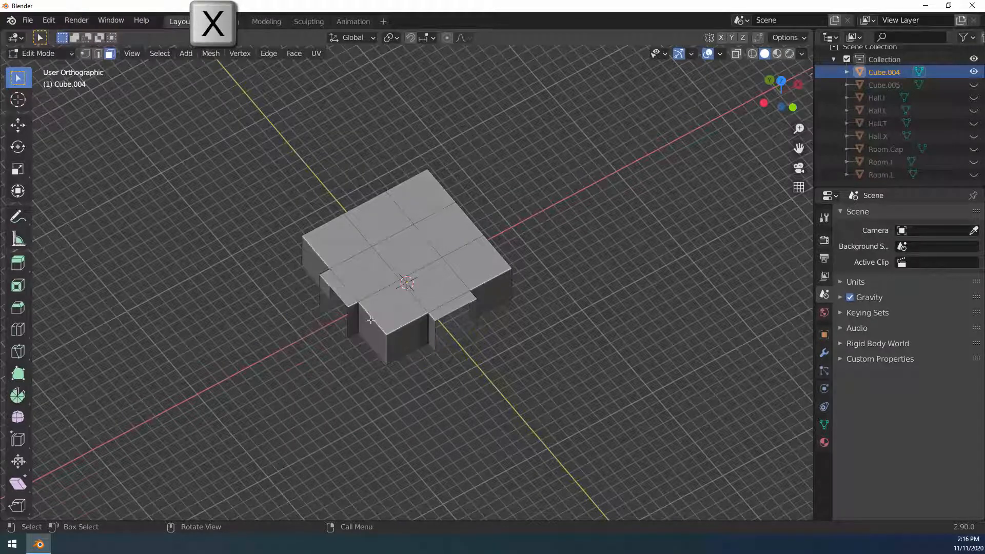
Extrude the middle face on the positive X side of Cube.004 by 1 m and delete the extruded end face
{"action": "middle_click_drag", "start_coordinate": [538, 312], "coordinate": [556, 295]}
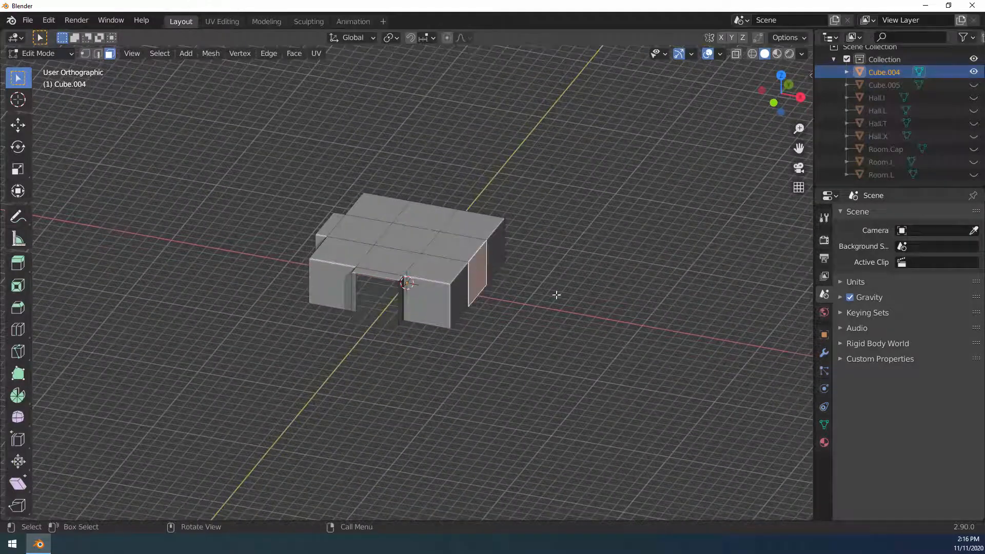
{"action": "key", "text": "e"}
{"action": "key", "text": "1"}
{"action": "key", "text": "Return"}
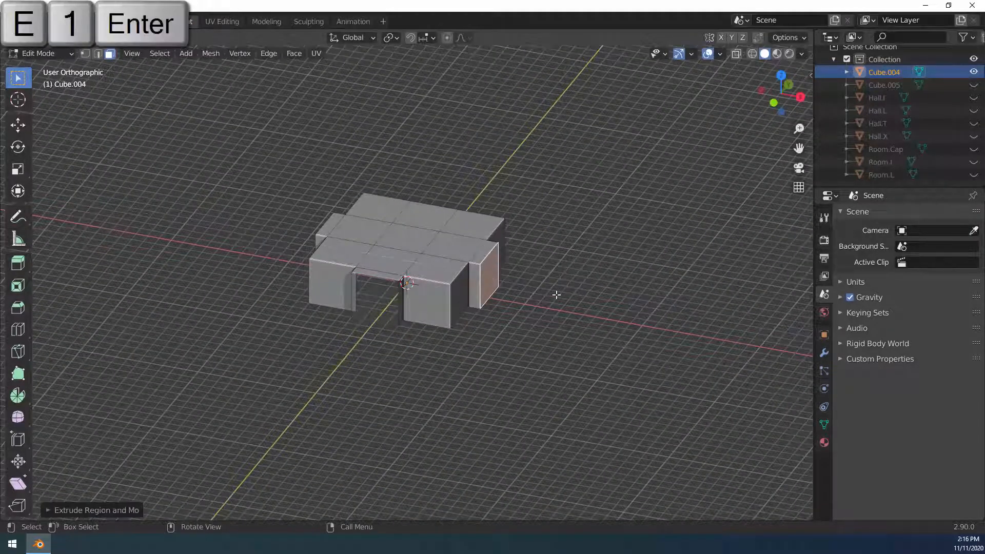
{"action": "key", "text": "x"}
{"action": "left_click", "coordinate": [557, 295]}
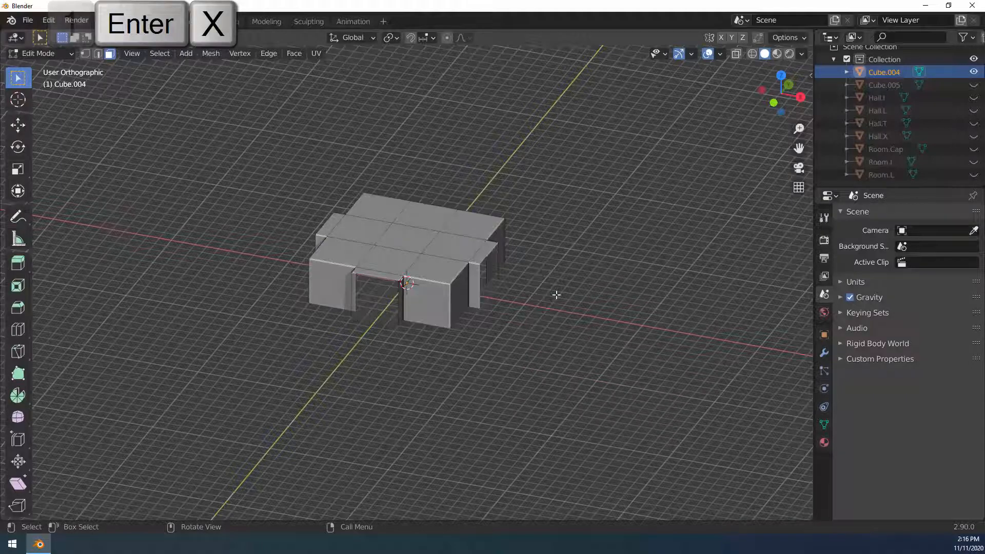
Switch to the top view, return to Object Mode and rename the Cube.004 object as Room.T
{"action": "key", "text": "7"}
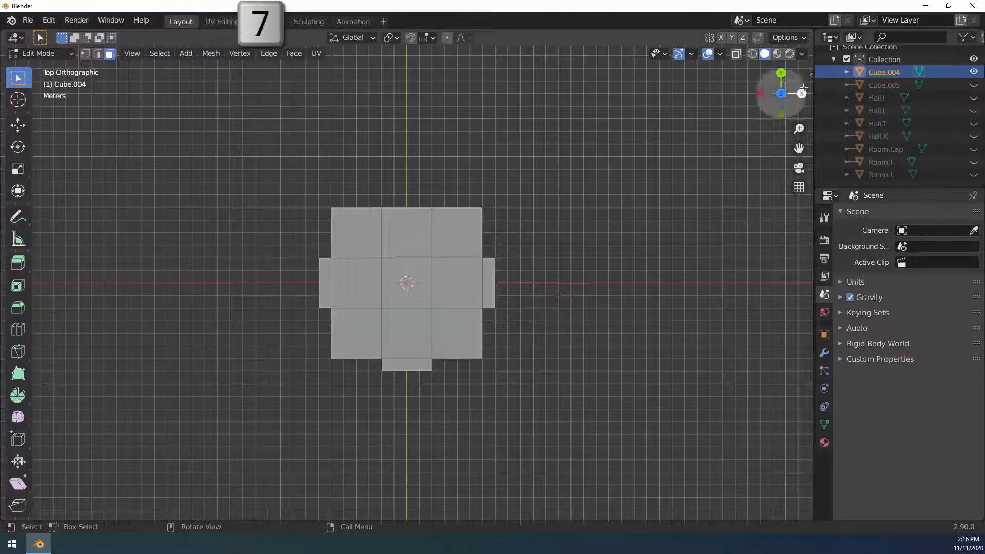
{"action": "key", "text": "Tab"}
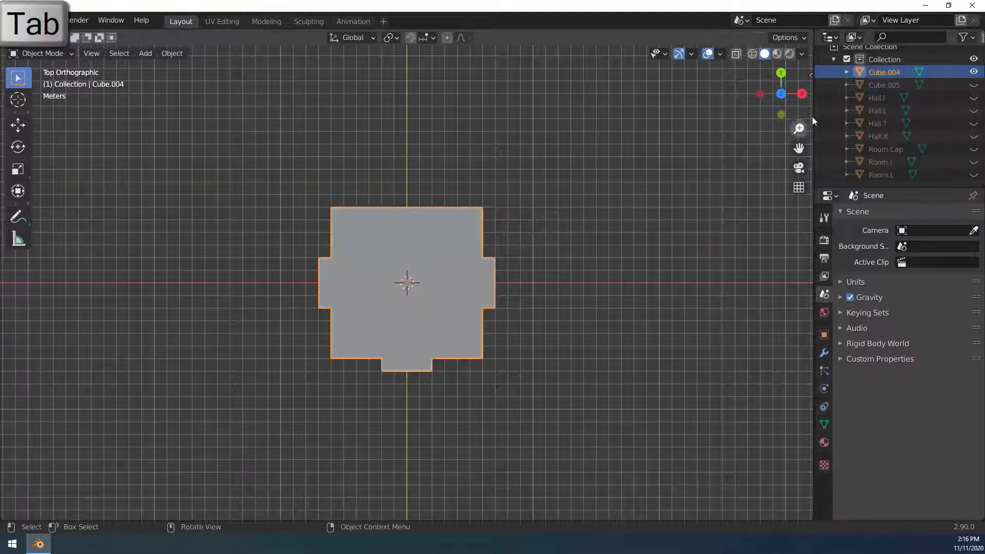
{"action": "double_click", "coordinate": [881, 71]}
{"action": "type", "text": "Room.T"}
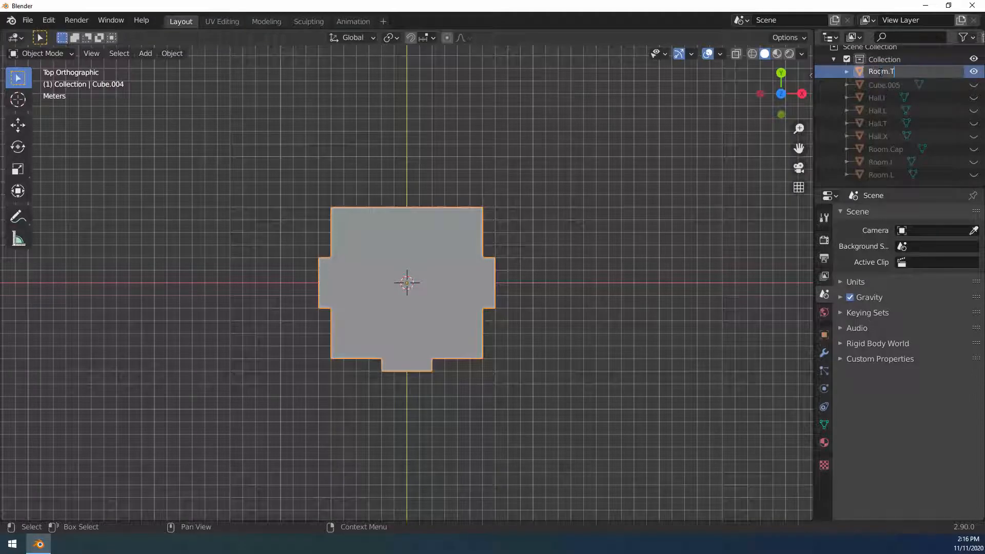
{"action": "key", "text": "Return"}
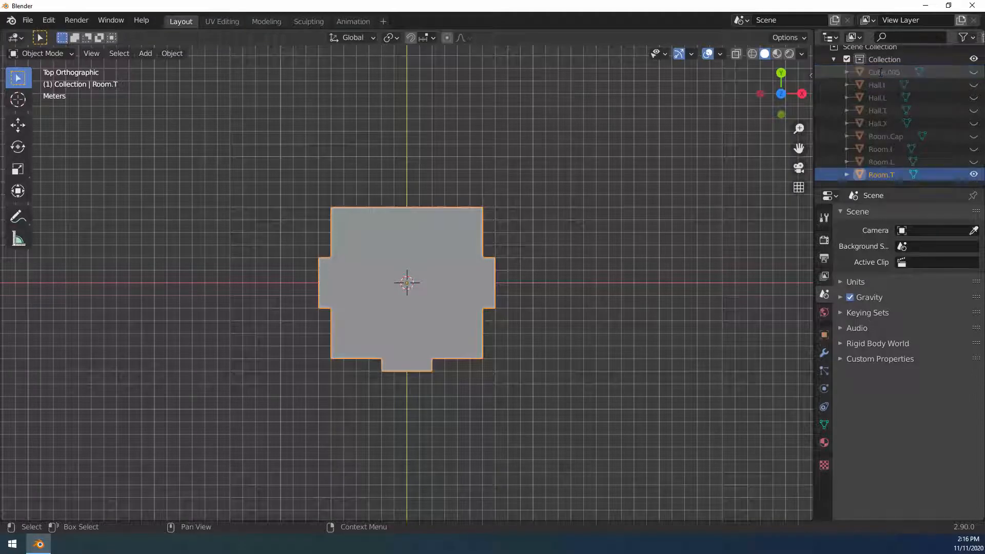
Rename the Room.T object's mesh data to Room.T, collapse its entry and return to Object Mode
{"action": "left_click", "coordinate": [846, 174]}
{"action": "scroll", "coordinate": [886, 177], "scroll_direction": "down", "scroll_amount": 1}
{"action": "left_click", "coordinate": [895, 174]}
{"action": "double_click", "coordinate": [894, 174]}
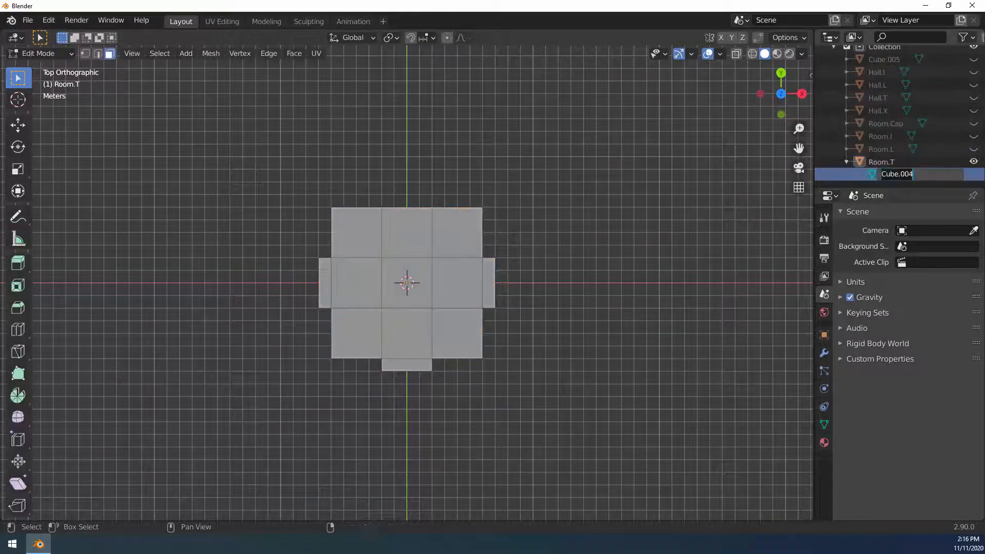
{"action": "type", "text": "Room.T"}
{"action": "key", "text": "Return"}
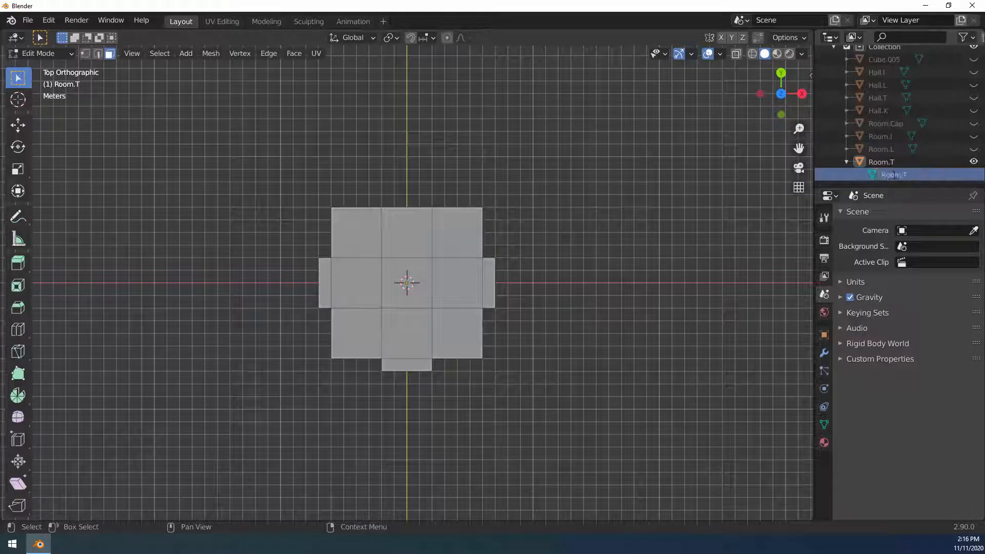
{"action": "left_click", "coordinate": [847, 162]}
{"action": "key", "text": "Tab"}
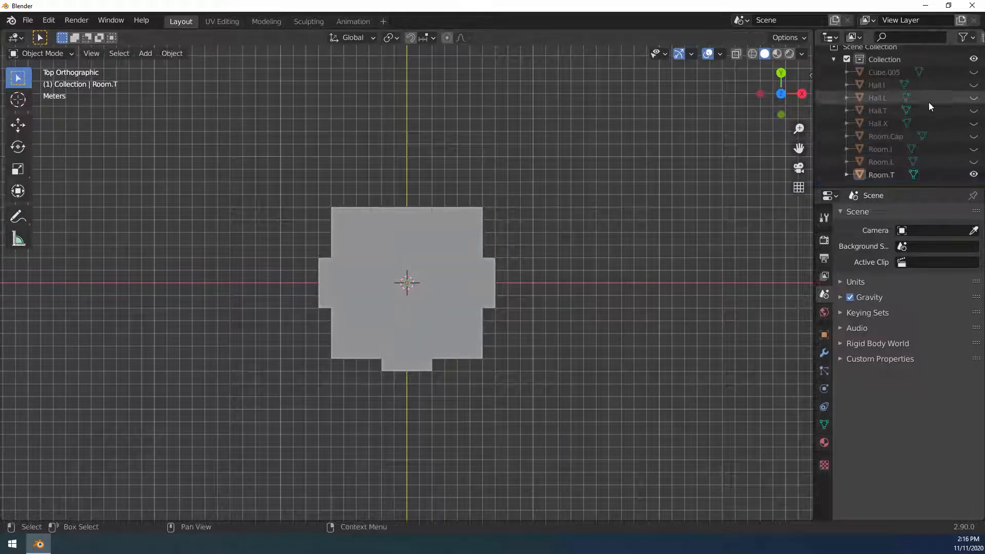
Hide the Room.T object, then show Cube.005 and open it in Edit Mode
{"action": "left_click", "coordinate": [973, 175]}
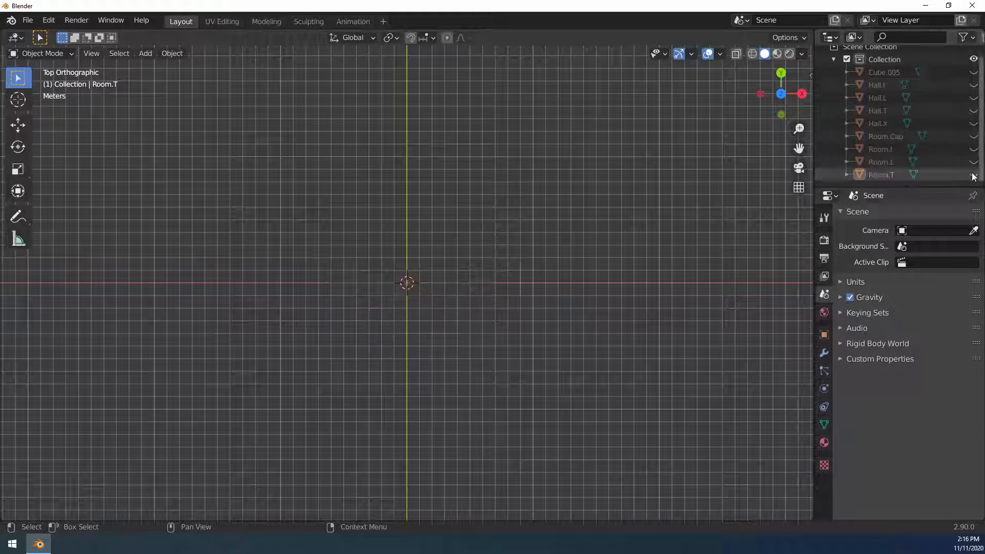
{"action": "left_click", "coordinate": [973, 72]}
{"action": "left_click", "coordinate": [883, 72]}
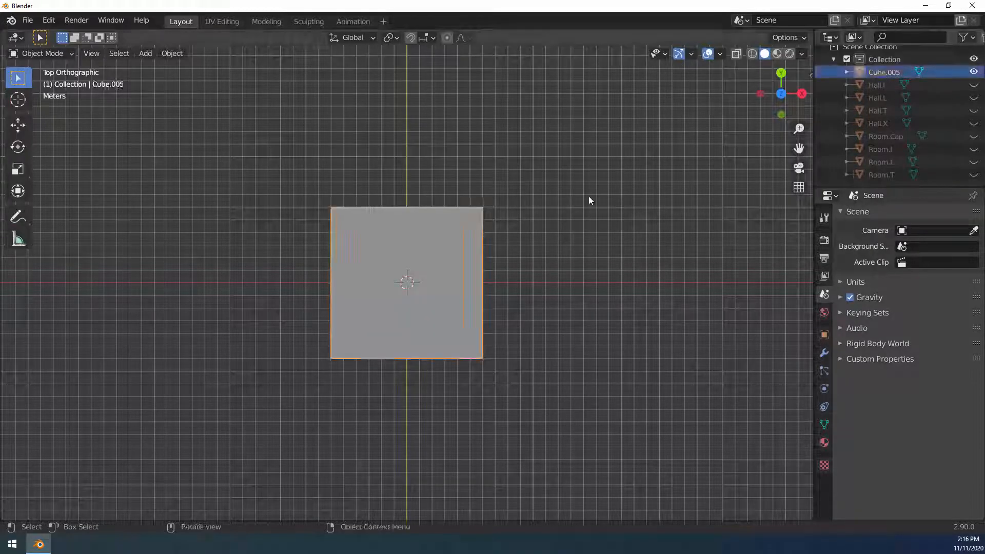
{"action": "key", "text": "Tab"}
Select the middle face on each of the four vertical sides of Cube.005
{"action": "middle_click_drag", "start_coordinate": [622, 269], "coordinate": [486, 271]}
{"action": "left_click", "coordinate": [480, 282]}
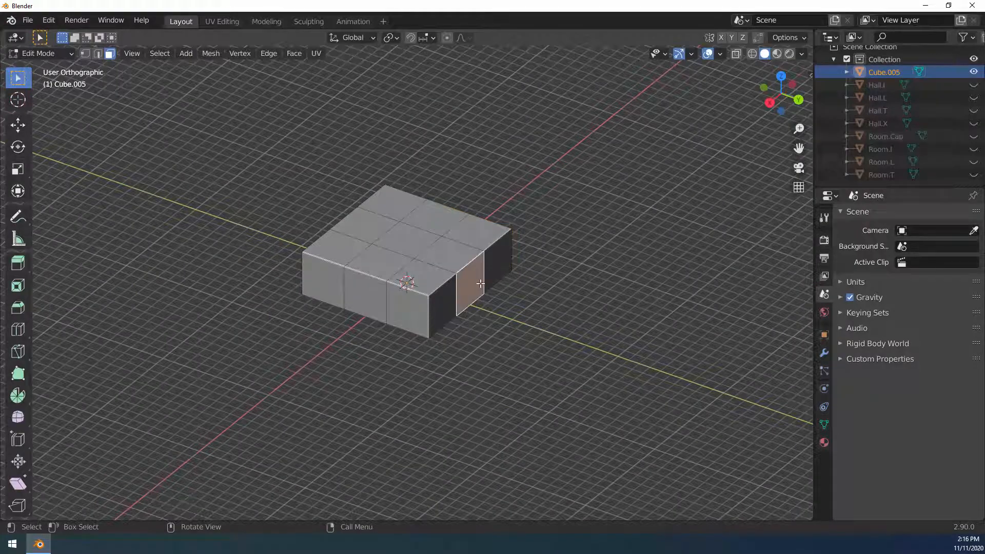
{"action": "left_click", "coordinate": [374, 294], "text": "shift"}
{"action": "middle_click_drag", "start_coordinate": [374, 294], "coordinate": [477, 290]}
{"action": "left_click", "coordinate": [374, 288], "text": "shift"}
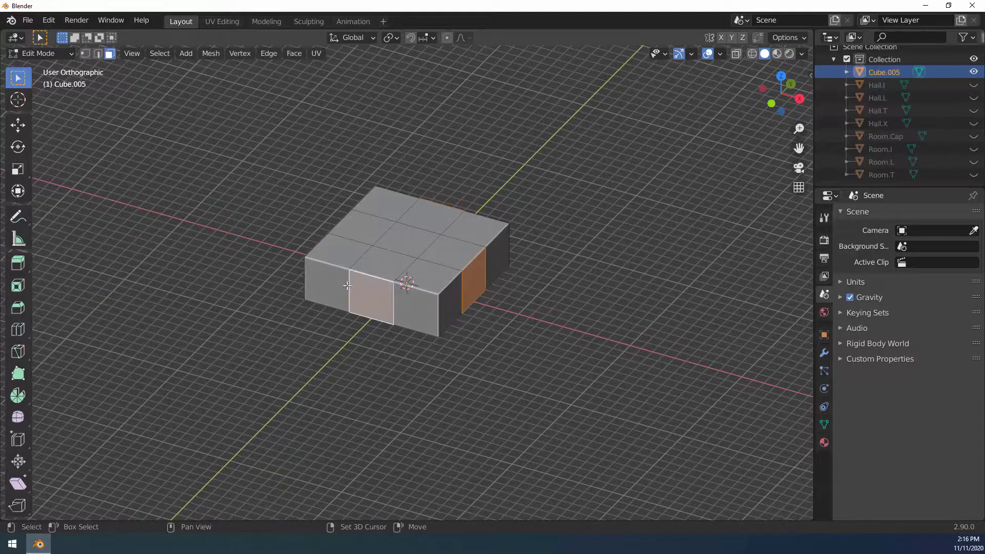
{"action": "middle_click_drag", "start_coordinate": [374, 289], "coordinate": [471, 290]}
{"action": "left_click", "coordinate": [370, 290], "text": "shift"}
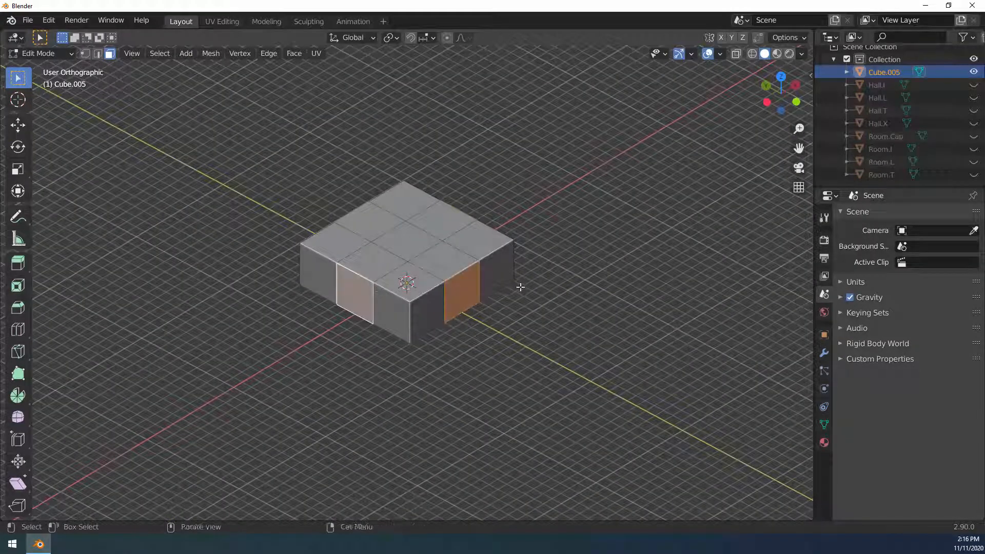
Extrude the middle faces on the block's four sides outward by 1 m as individual faces
{"action": "key", "text": "alt+e"}
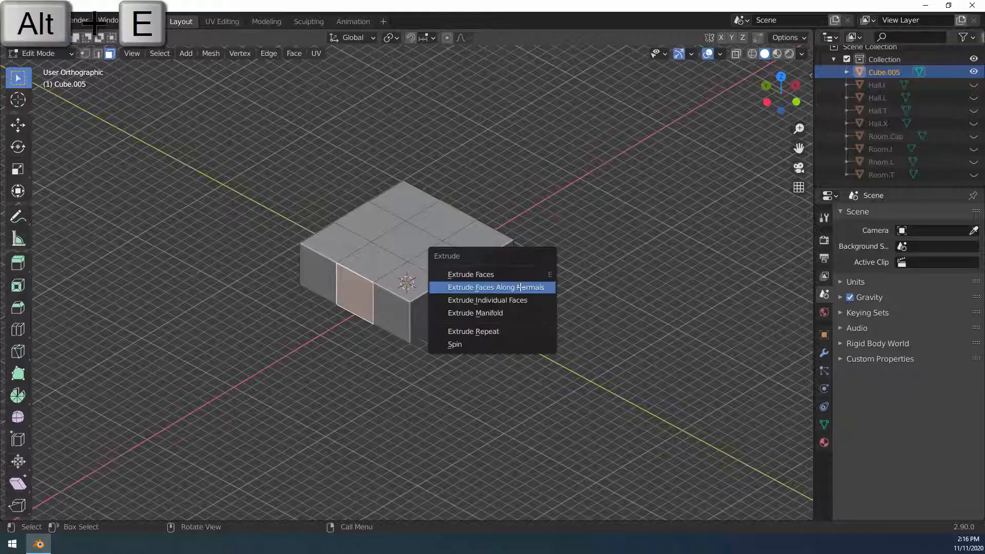
{"action": "left_click", "coordinate": [496, 300]}
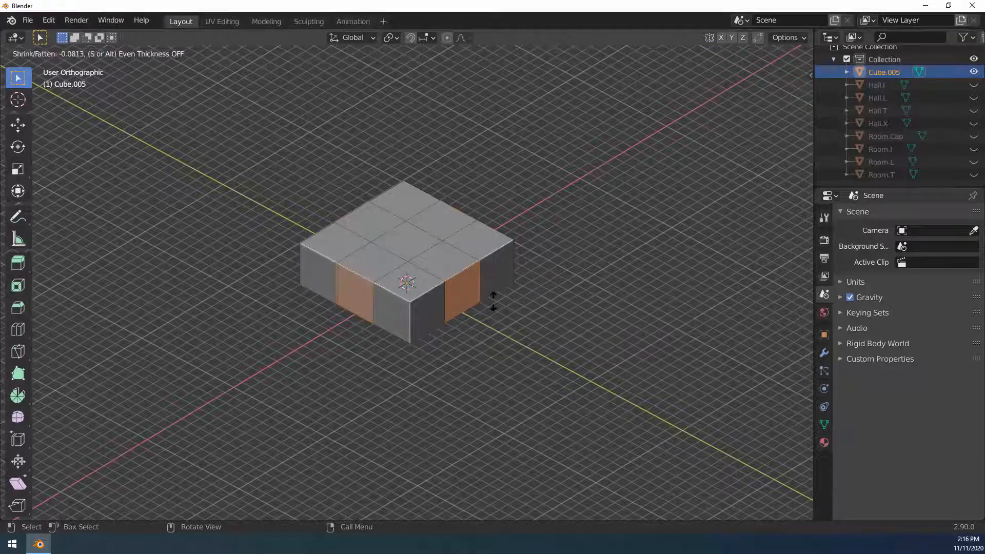
{"action": "key", "text": "1"}
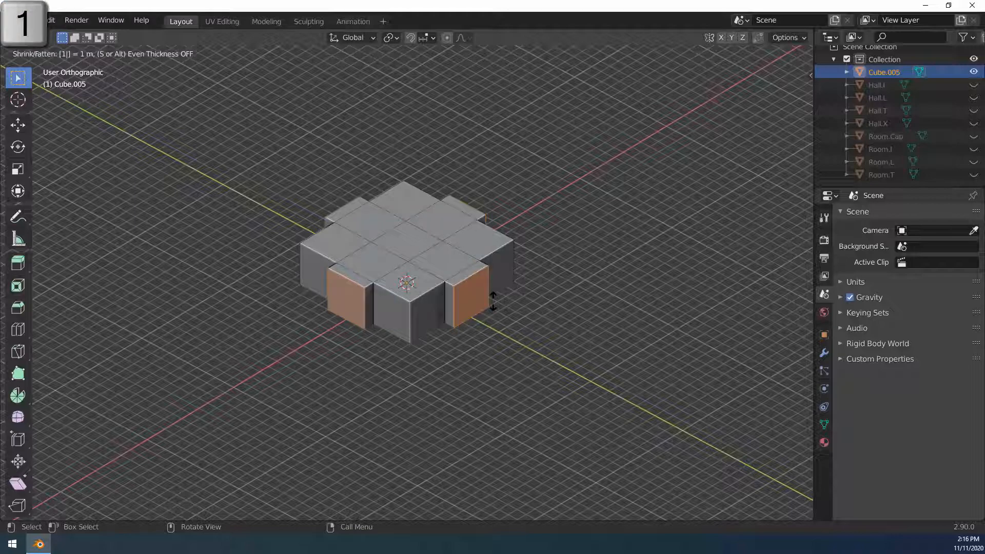
{"action": "key", "text": "Return"}
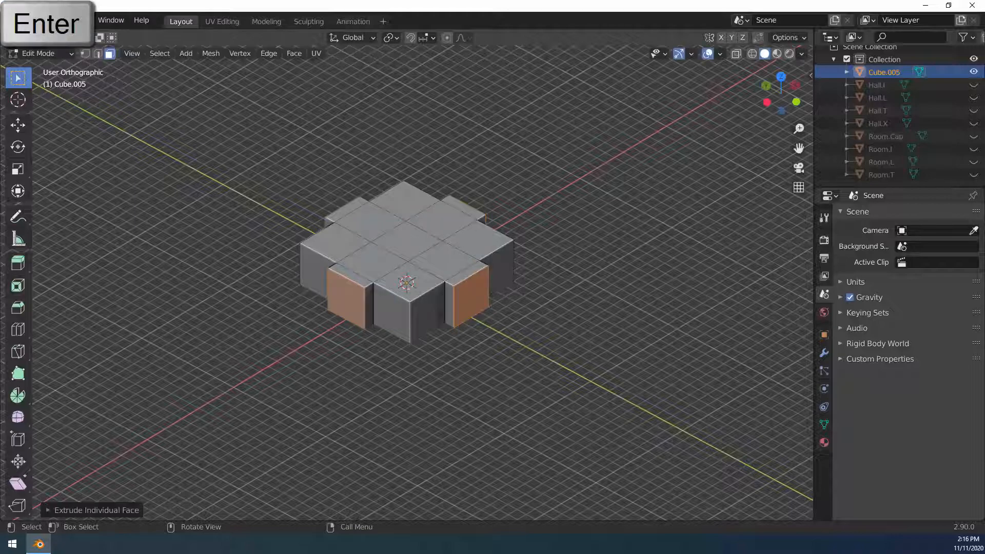
Delete the four extruded end faces to open the doorways, and return to Object Mode
{"action": "key", "text": "x"}
{"action": "left_click", "coordinate": [495, 303]}
{"action": "middle_click_drag", "start_coordinate": [495, 302], "coordinate": [642, 246]}
{"action": "key", "text": "Tab"}
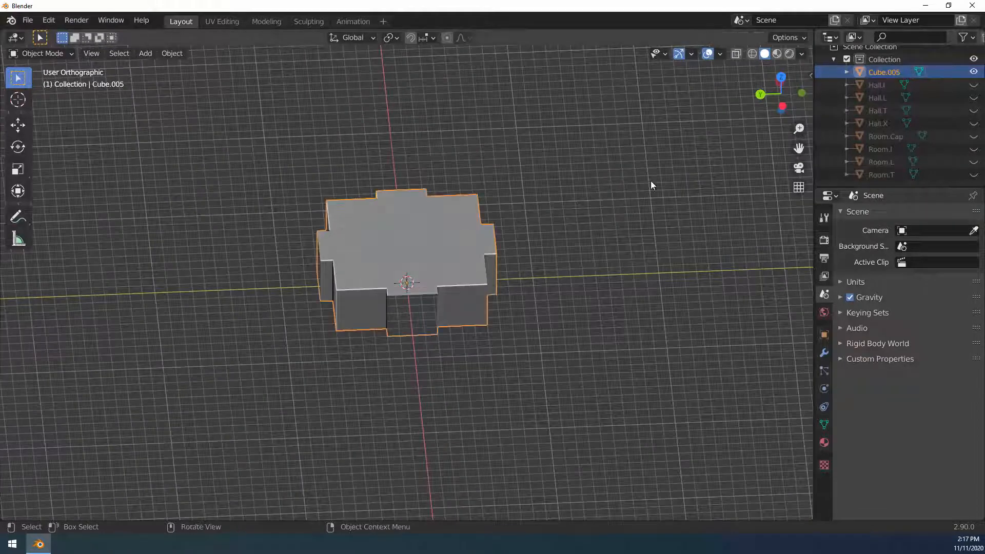
Rename the Cube.005 object as Room.X
{"action": "double_click", "coordinate": [872, 72]}
{"action": "type", "text": "Room."}
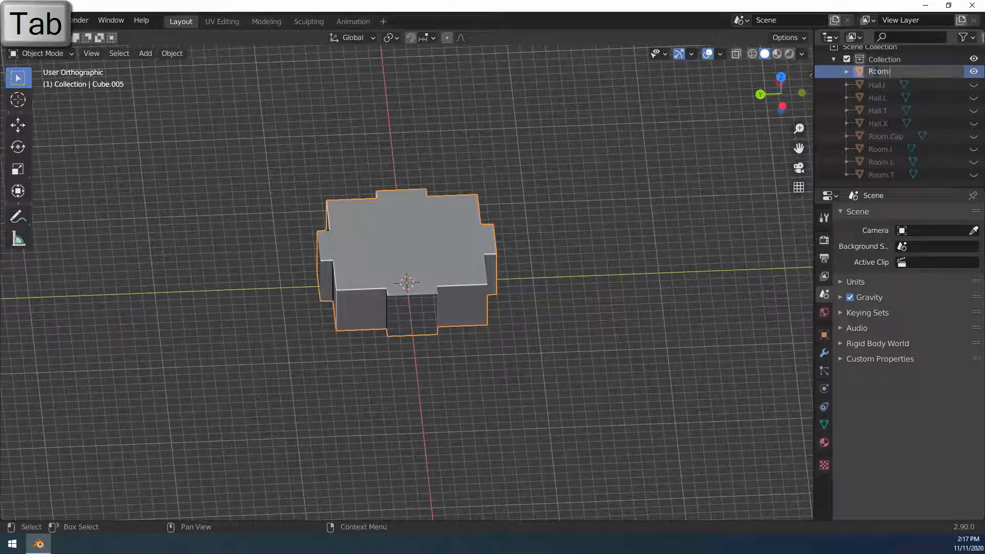
{"action": "type", "text": "X"}
{"action": "key", "text": "Return"}
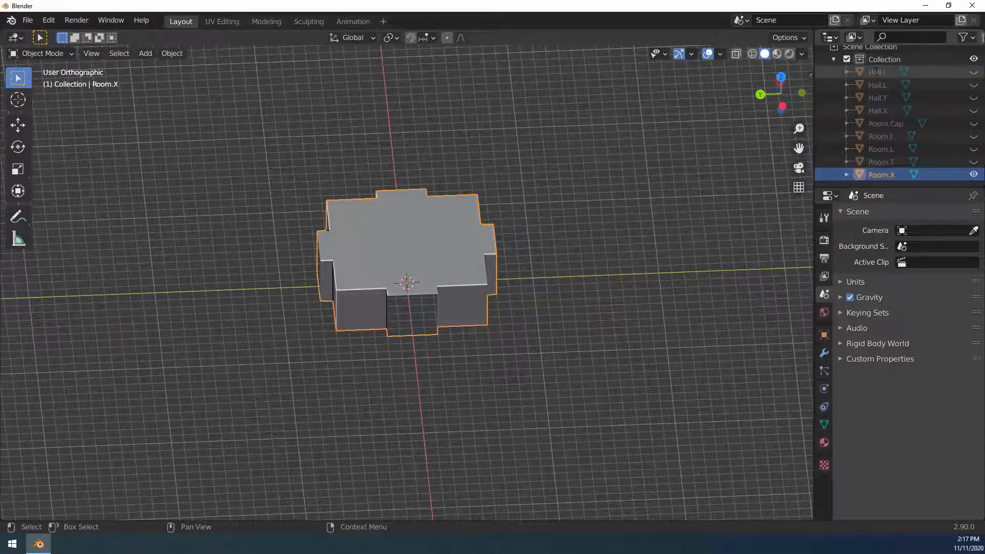
Rename the mesh data under the Room.X object as Room.X, and return to Object Mode
{"action": "left_click", "coordinate": [846, 174]}
{"action": "scroll", "coordinate": [884, 163], "scroll_direction": "down", "scroll_amount": 1}
{"action": "double_click", "coordinate": [886, 175]}
{"action": "type", "text": "Ro"}
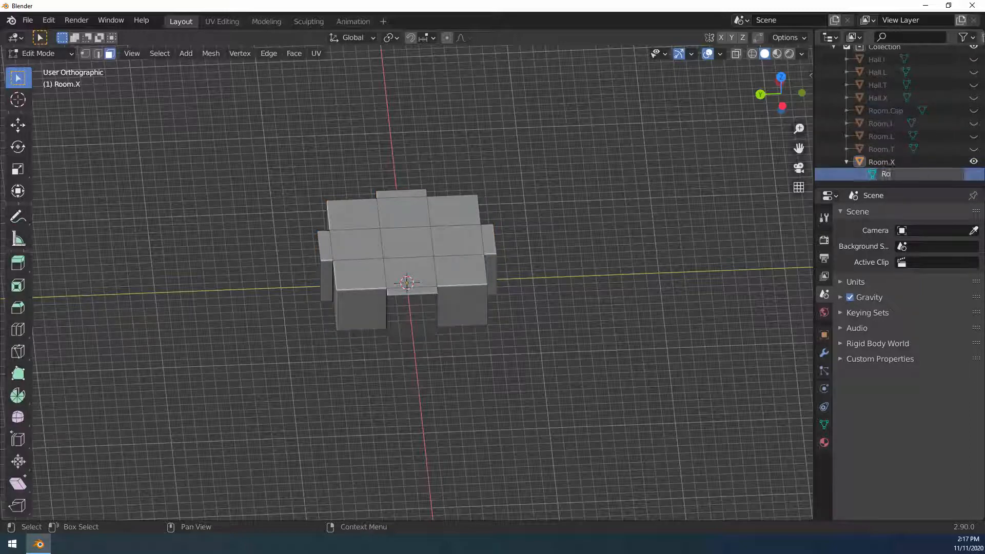
{"action": "type", "text": "om.X"}
{"action": "key", "text": "Return"}
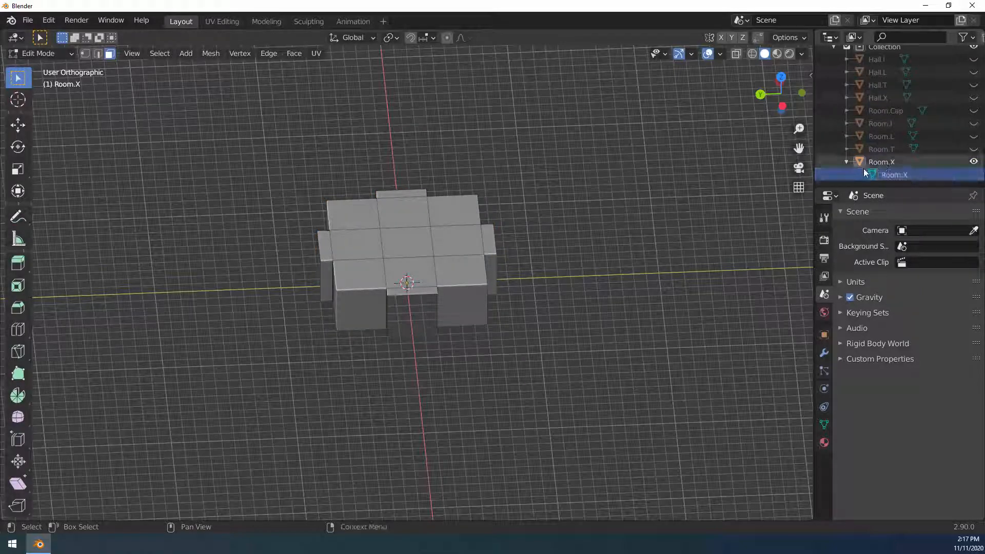
{"action": "left_click", "coordinate": [846, 162]}
{"action": "key", "text": "Tab"}
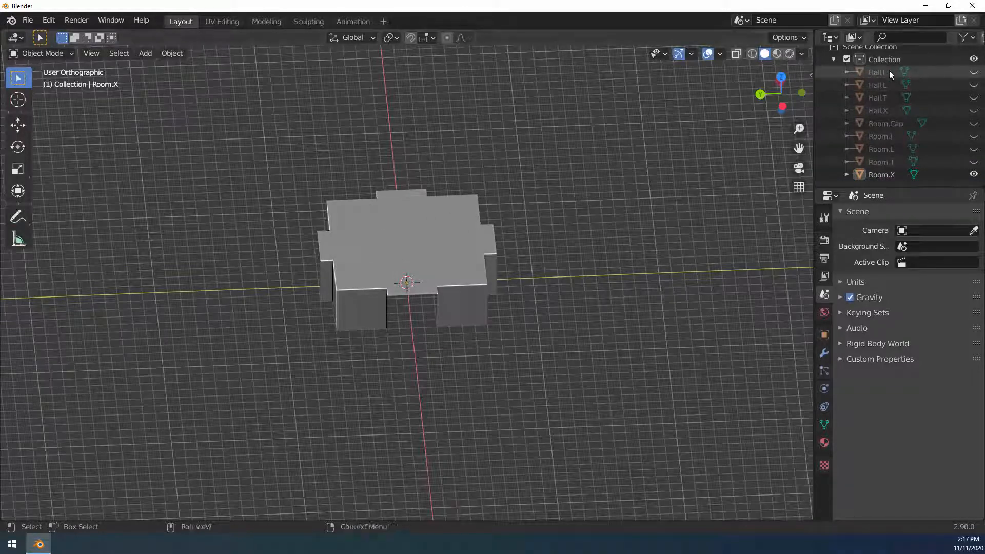
Go through the finished hall and room pieces in the object list, from Hall.T to Room.X
{"action": "left_click", "coordinate": [881, 98]}
{"action": "left_click", "coordinate": [879, 111]}
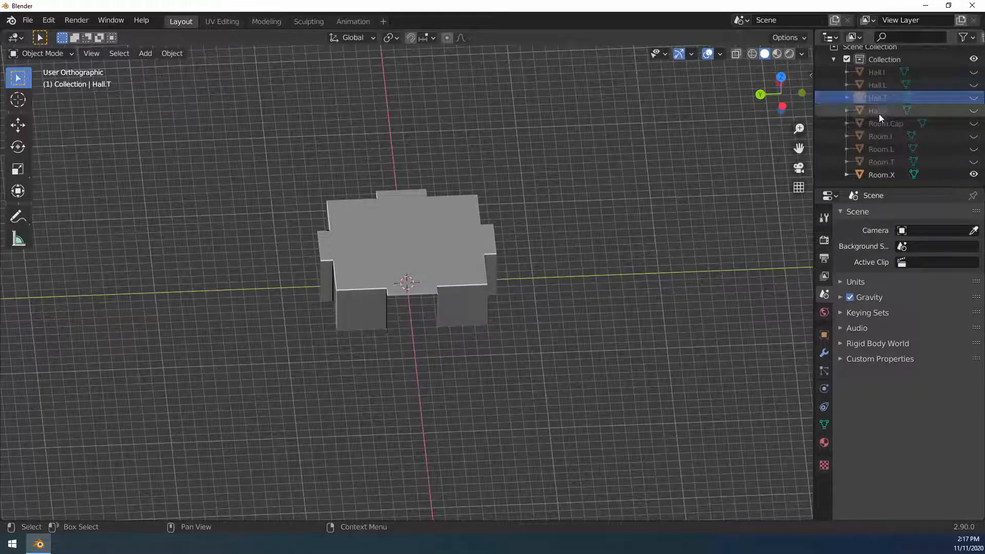
{"action": "left_click", "coordinate": [881, 123]}
{"action": "left_click", "coordinate": [880, 136]}
{"action": "left_click", "coordinate": [884, 149]}
{"action": "left_click", "coordinate": [885, 162]}
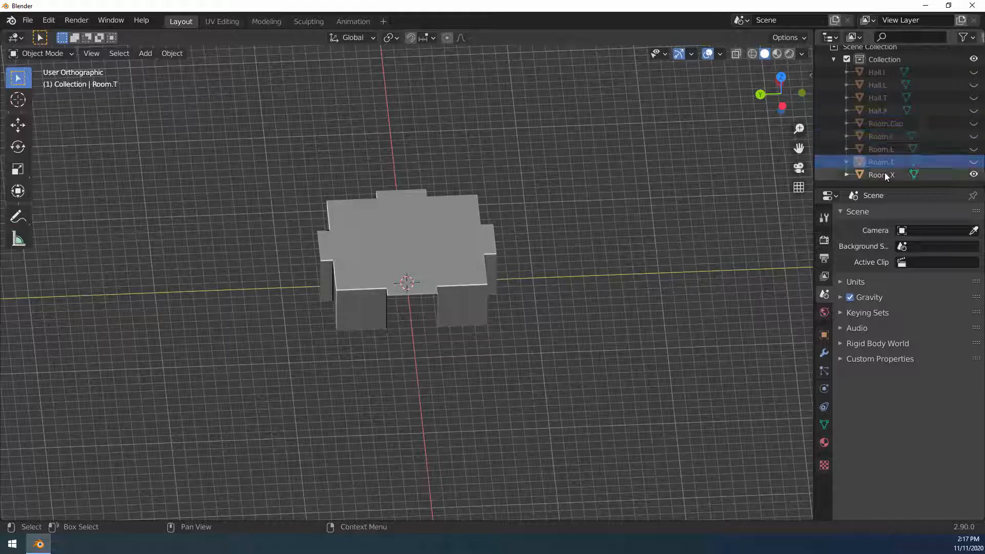
{"action": "left_click", "coordinate": [888, 174]}
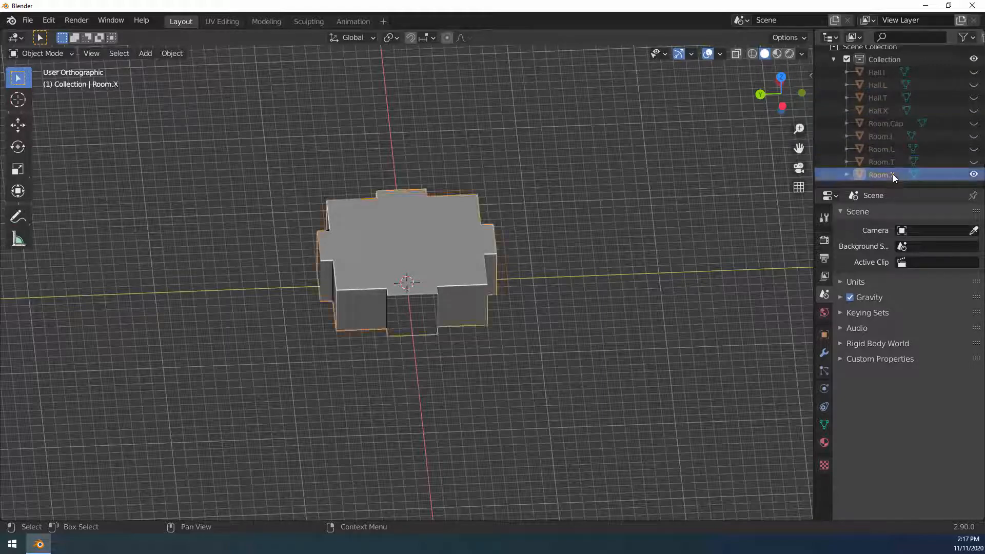
Hide Room.X, and show and select Hall.I
{"action": "left_click", "coordinate": [973, 175]}
{"action": "left_click", "coordinate": [973, 73]}
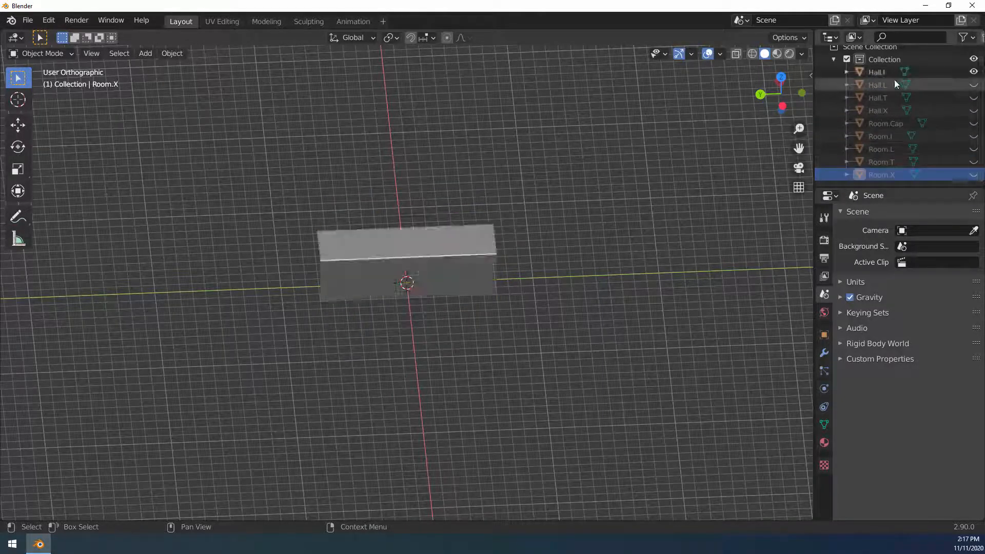
{"action": "left_click", "coordinate": [882, 72]}
Inspect Hall.I's open end, switching Backface Culling off and on again to compare how its faces display
{"action": "middle_click_drag", "start_coordinate": [623, 259], "coordinate": [493, 311]}
{"action": "scroll", "coordinate": [355, 291], "scroll_direction": "up", "scroll_amount": 3}
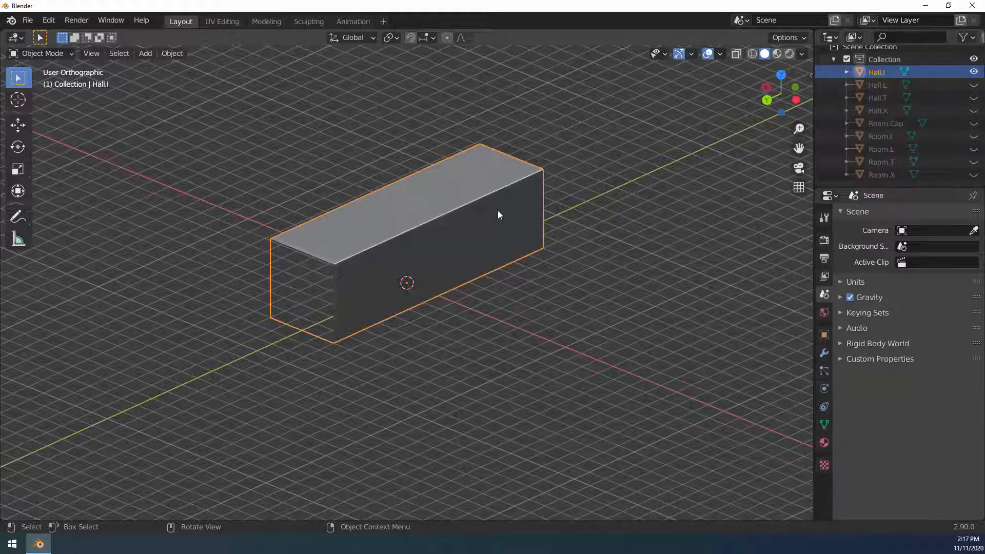
{"action": "middle_click_drag", "start_coordinate": [358, 271], "coordinate": [324, 279]}
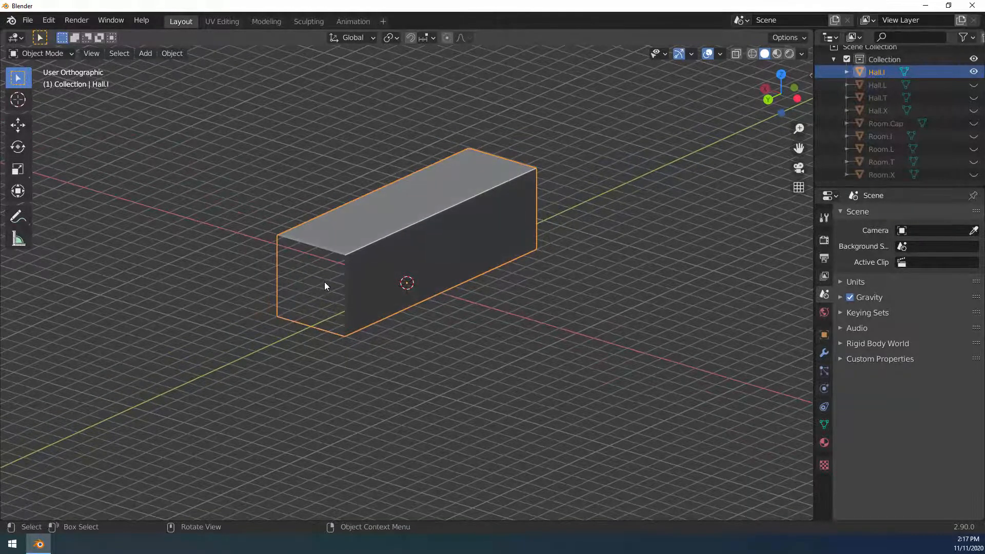
{"action": "middle_click_drag", "start_coordinate": [410, 269], "coordinate": [342, 253]}
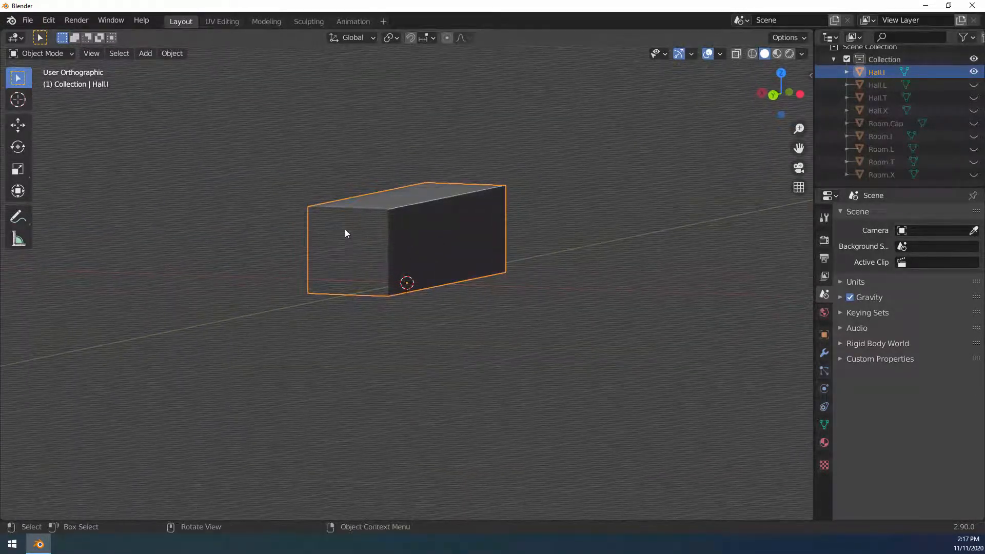
{"action": "middle_click_drag", "start_coordinate": [363, 237], "coordinate": [341, 259]}
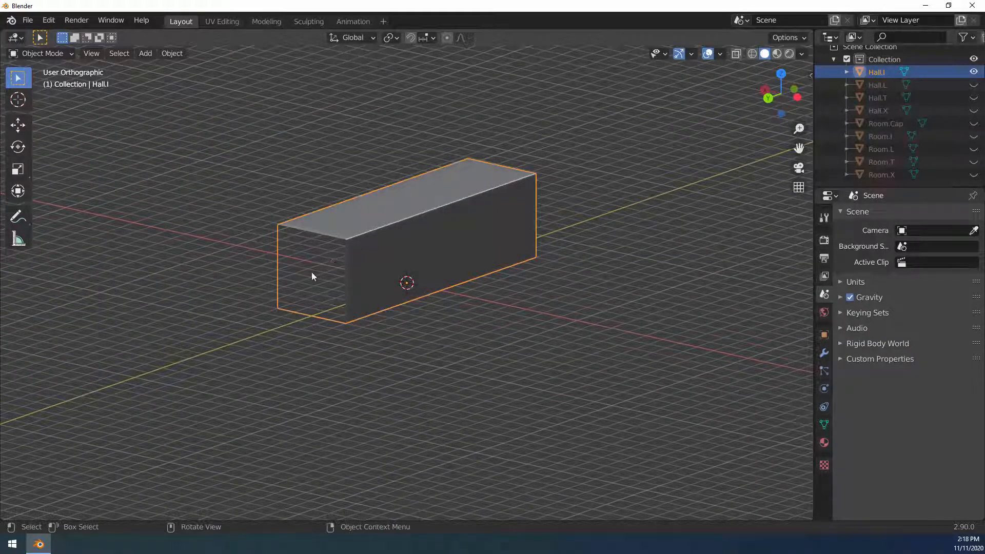
{"action": "left_click", "coordinate": [802, 55]}
{"action": "left_click", "coordinate": [803, 54]}
{"action": "left_click", "coordinate": [744, 295]}
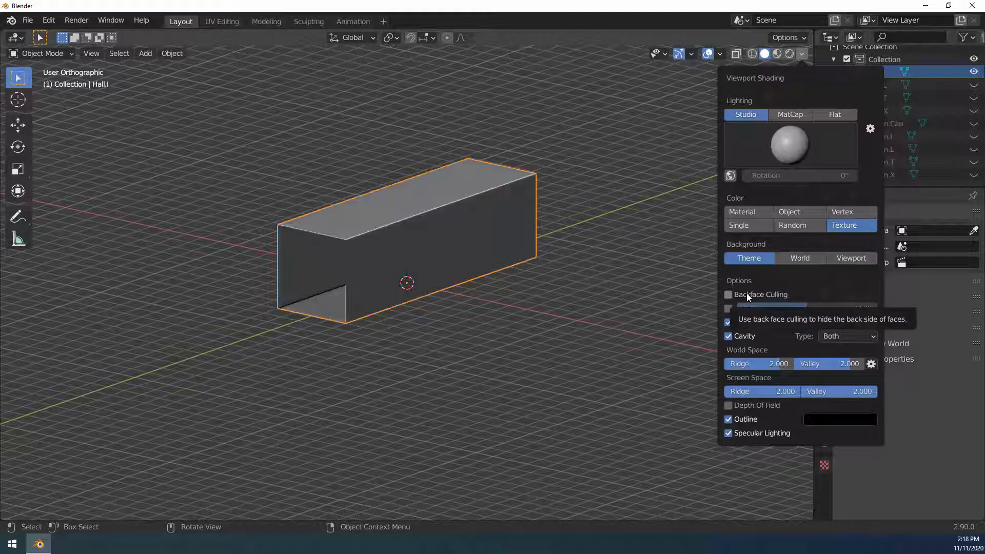
{"action": "left_click", "coordinate": [746, 293]}
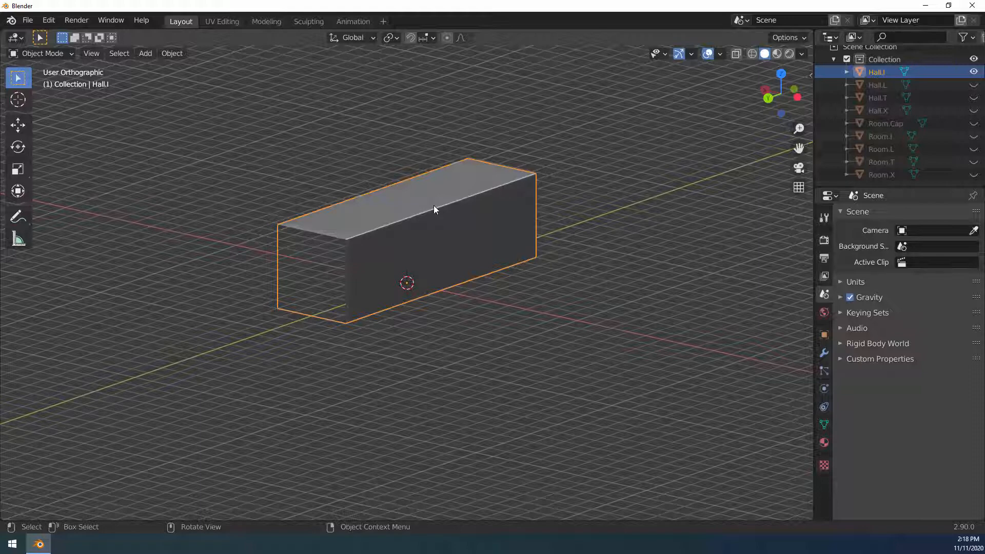
Recalculate the normals of all Hall.I faces with the Inside option, and view the result in Object Mode
{"action": "key", "text": "Tab"}
{"action": "key", "text": "a"}
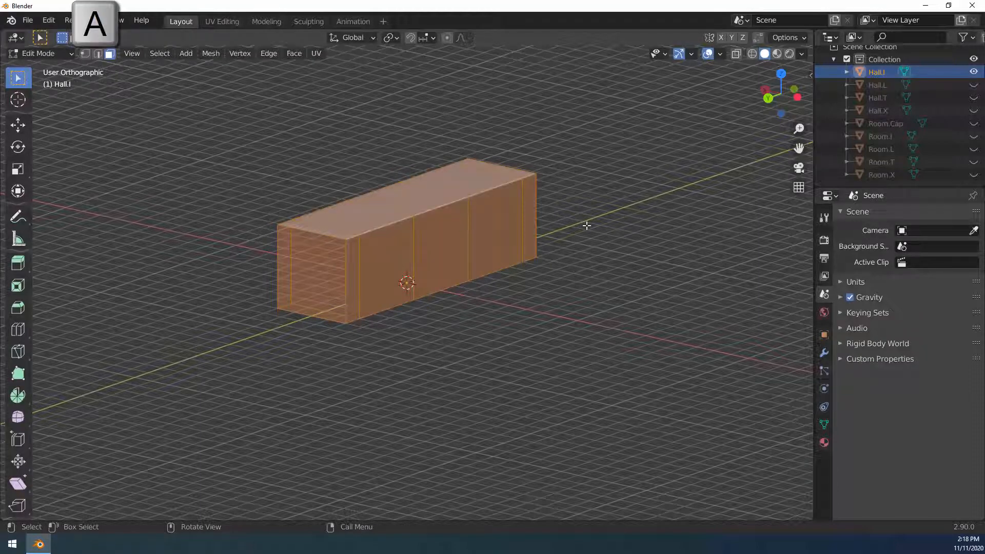
{"action": "key", "text": "shift+n"}
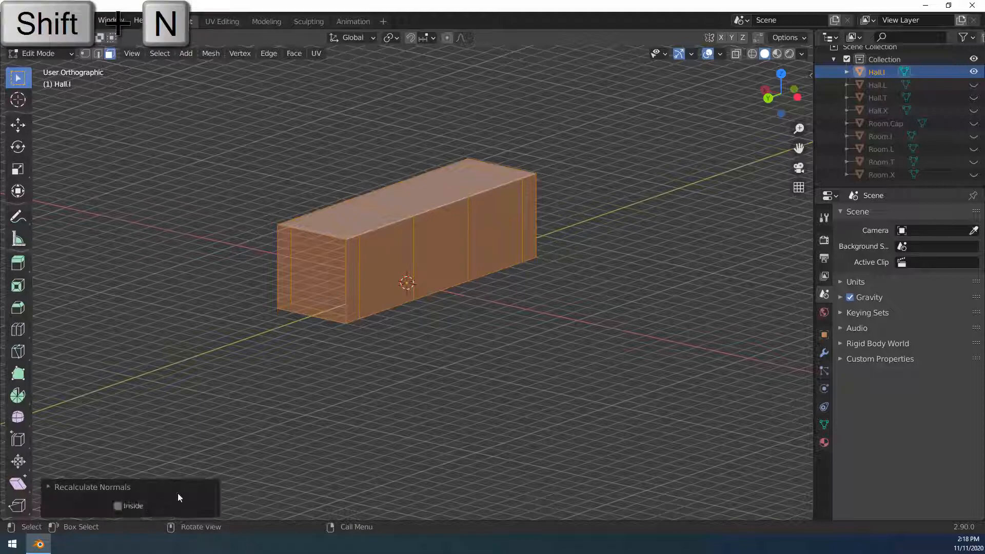
{"action": "left_click", "coordinate": [140, 507]}
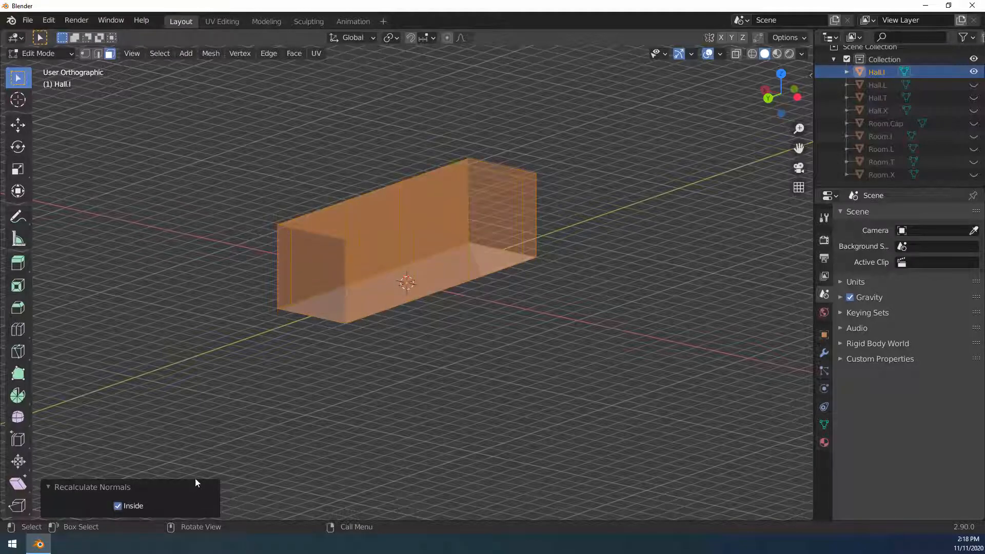
{"action": "key", "text": "Tab"}
{"action": "middle_click_drag", "start_coordinate": [438, 351], "coordinate": [479, 341]}
Undo the inside recalculation of Hall.I's normals, and return to Object Mode
{"action": "key", "text": "ctrl+z"}
{"action": "key", "text": "ctrl+z"}
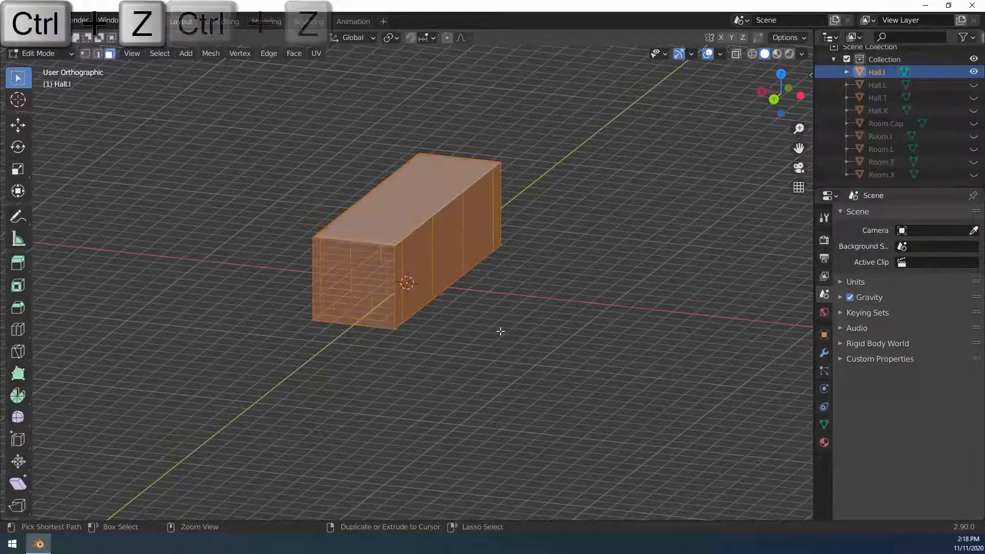
{"action": "middle_click_drag", "start_coordinate": [579, 294], "coordinate": [561, 298]}
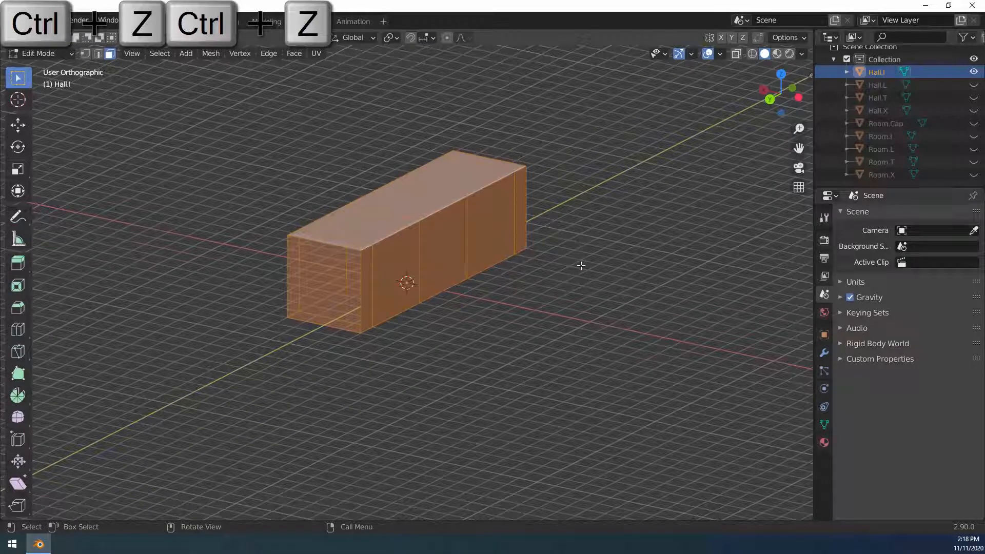
{"action": "key", "text": "Tab"}
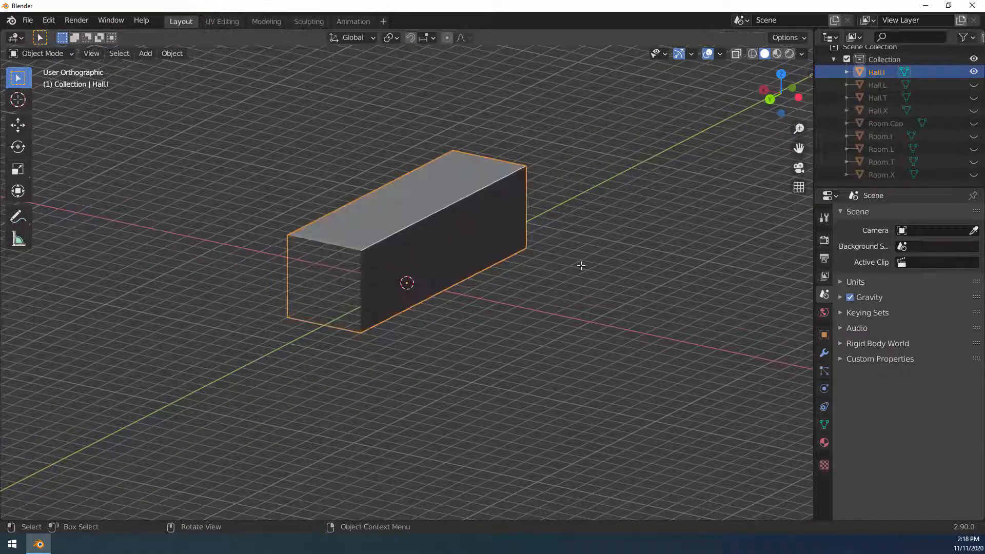
{"action": "middle_click_drag", "start_coordinate": [506, 228], "coordinate": [411, 222]}
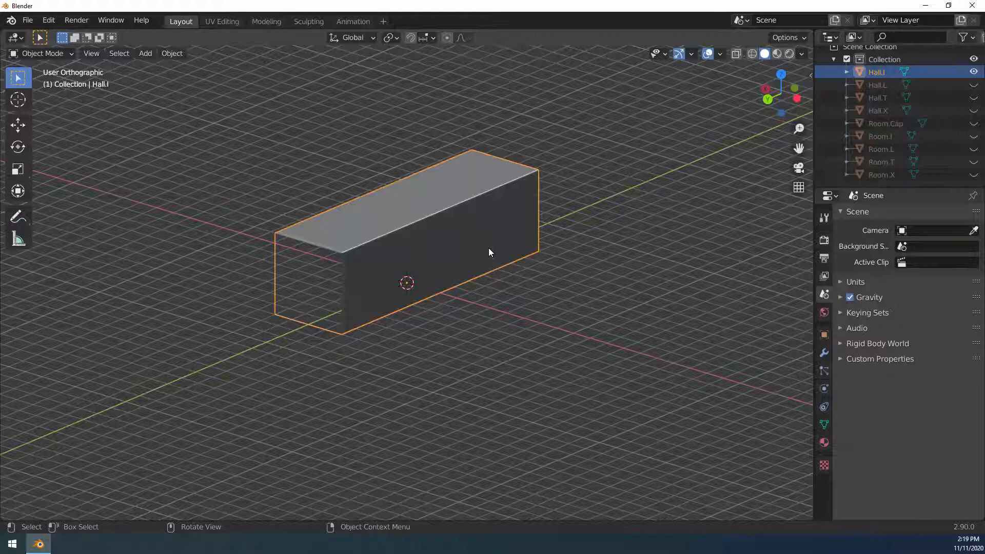
{"action": "middle_click_drag", "start_coordinate": [489, 250], "coordinate": [399, 224]}
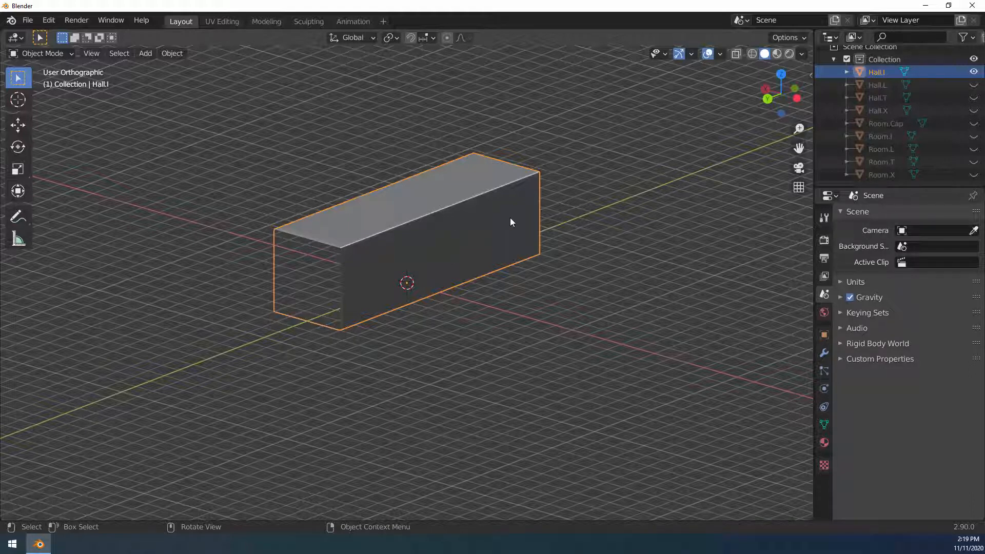
Inset the three middle faces on top of Hall.I by 0.5 m in Edit Mode
{"action": "key", "text": "Tab"}
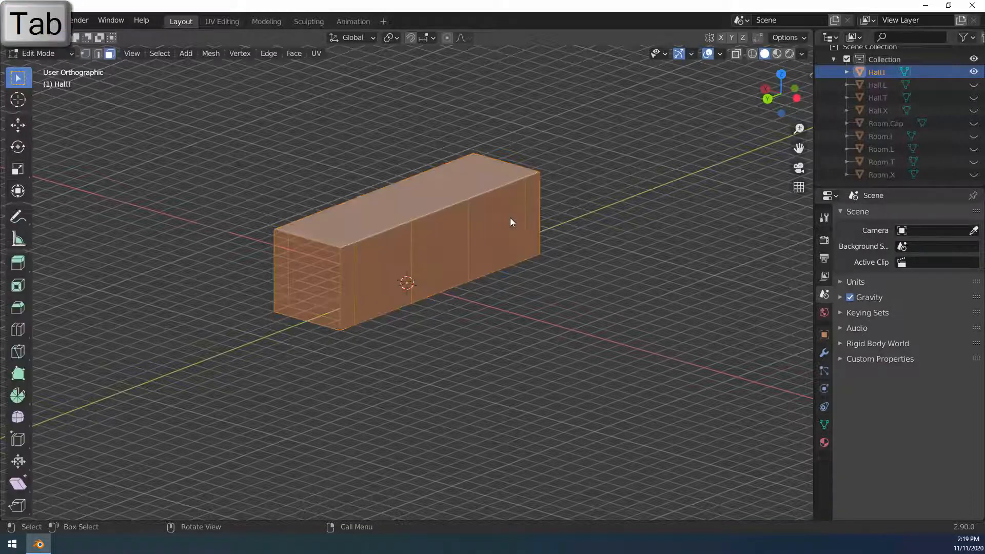
{"action": "key", "text": "KP_7"}
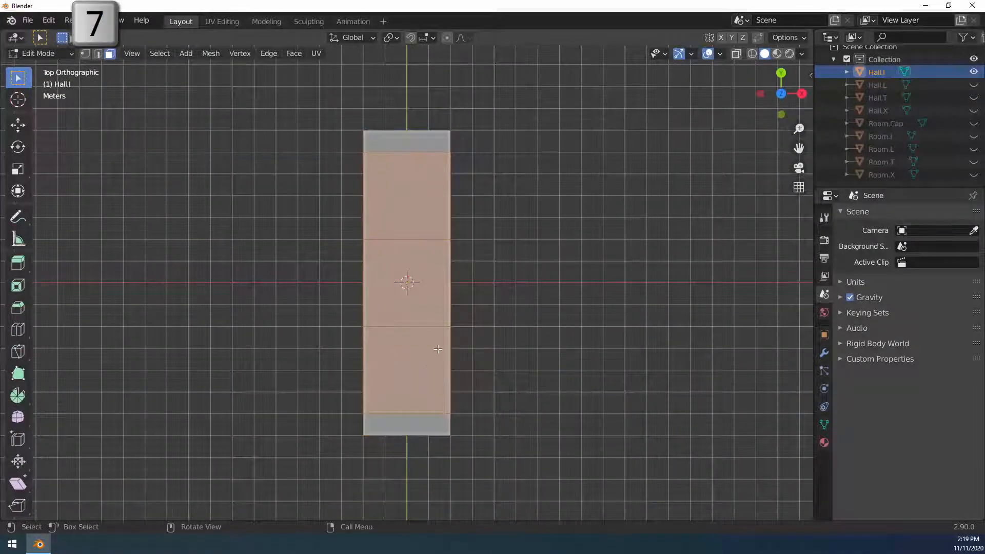
{"action": "middle_click_drag", "start_coordinate": [384, 217], "coordinate": [600, 172]}
{"action": "middle_click_drag", "start_coordinate": [678, 212], "coordinate": [567, 281]}
{"action": "key", "text": "7"}
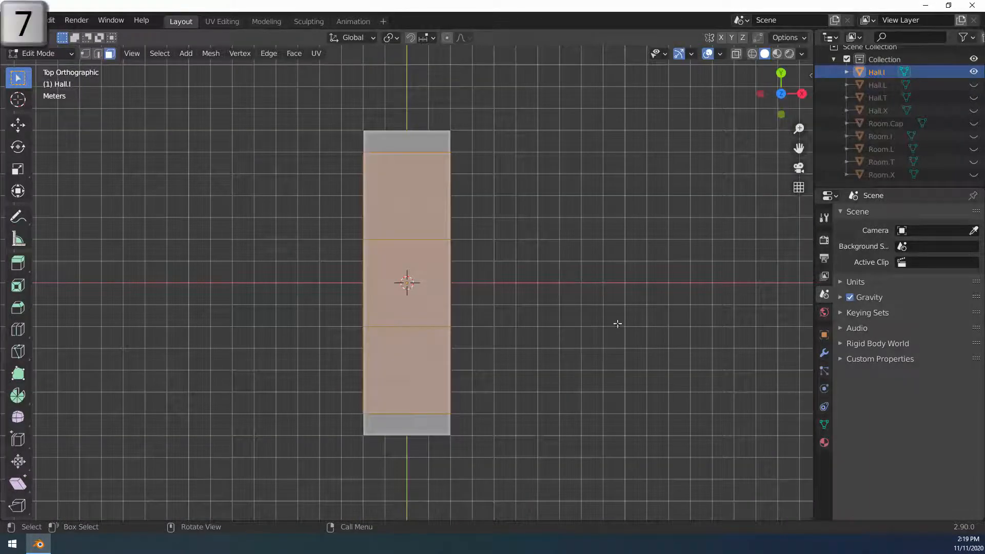
{"action": "middle_click_drag", "start_coordinate": [618, 323], "coordinate": [576, 325]}
{"action": "scroll", "coordinate": [615, 330], "scroll_direction": "up", "scroll_amount": 1}
{"action": "key", "text": "i"}
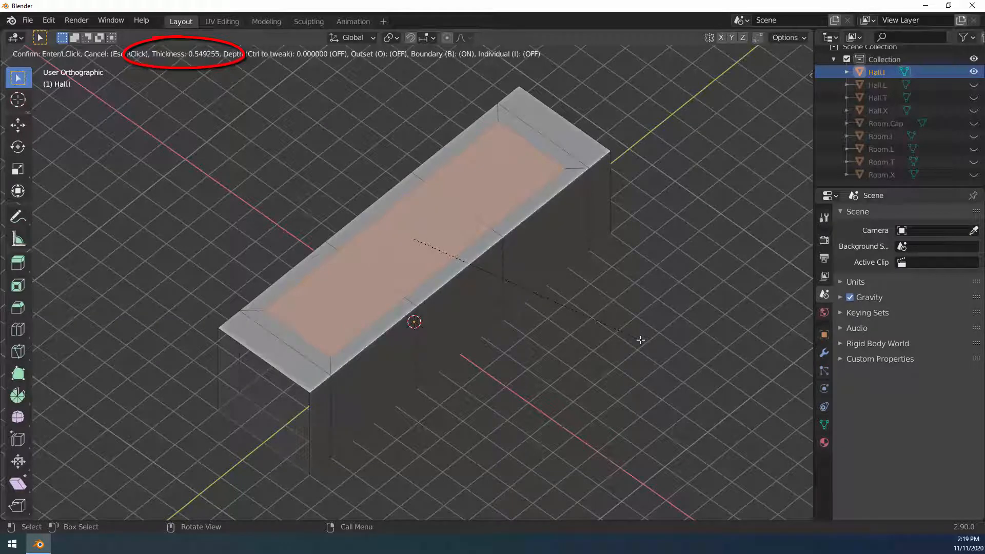
{"action": "type", "text": ".5"}
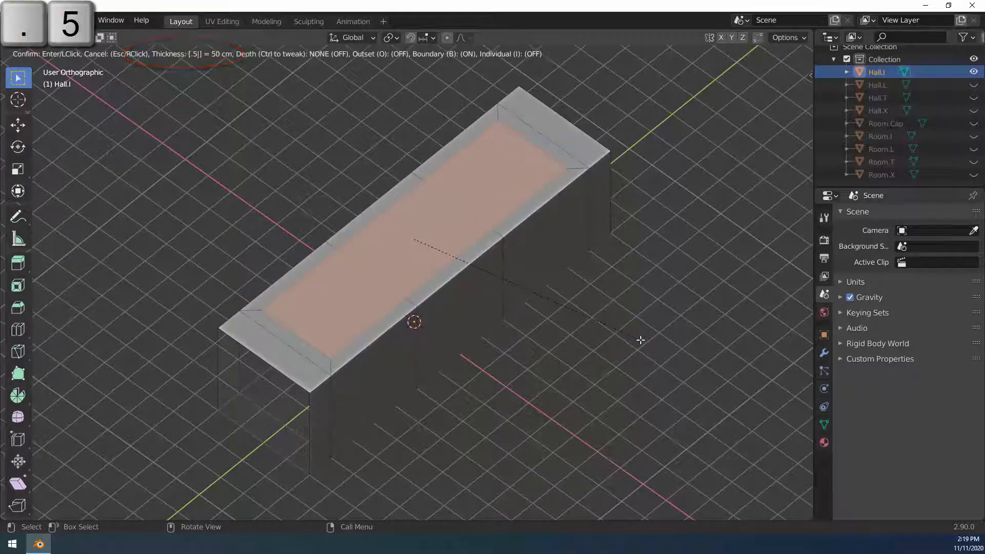
{"action": "key", "text": "Return"}
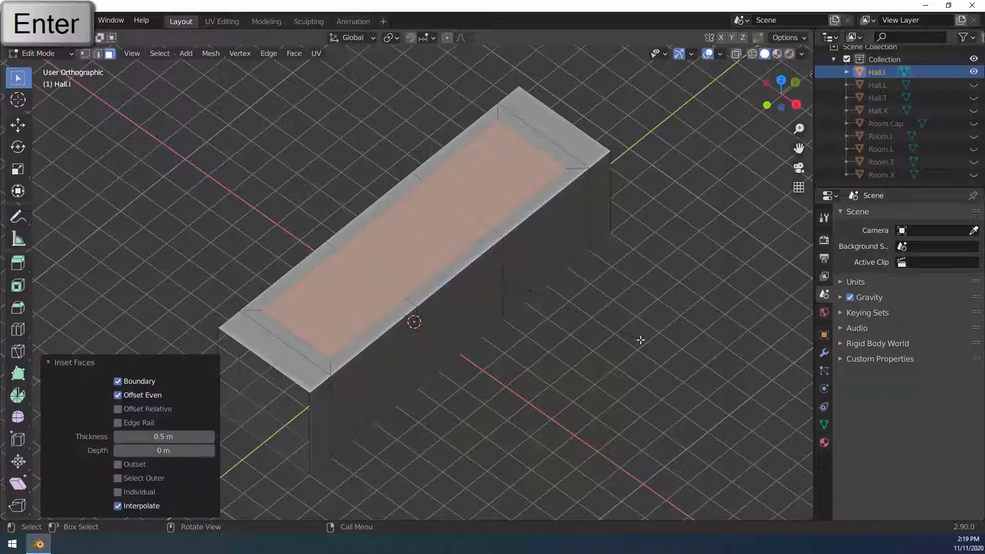
{"action": "left_click", "coordinate": [93, 363]}
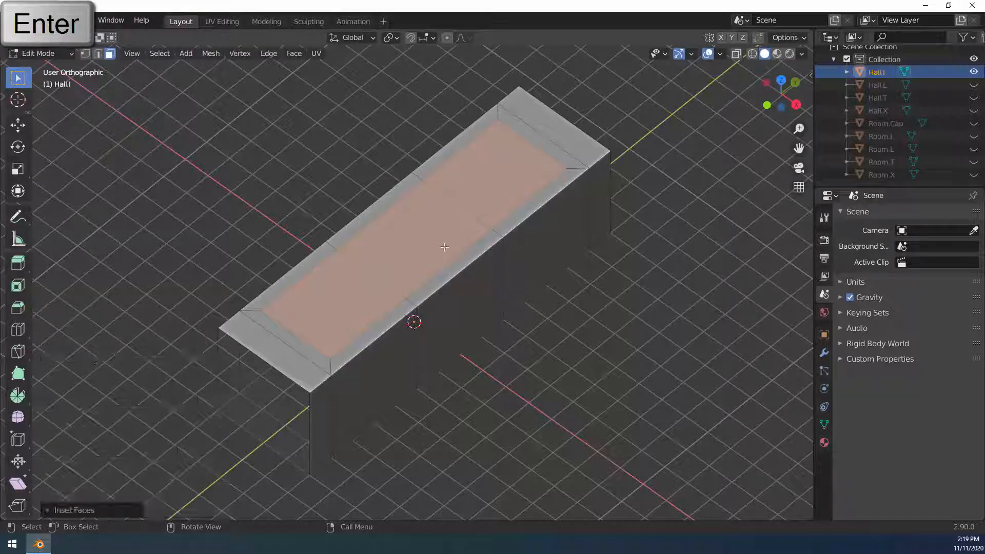
Extrude the inset faces on top of Hall.I upward by 1 m and return to Object Mode
{"action": "middle_click_drag", "start_coordinate": [510, 248], "coordinate": [454, 128]}
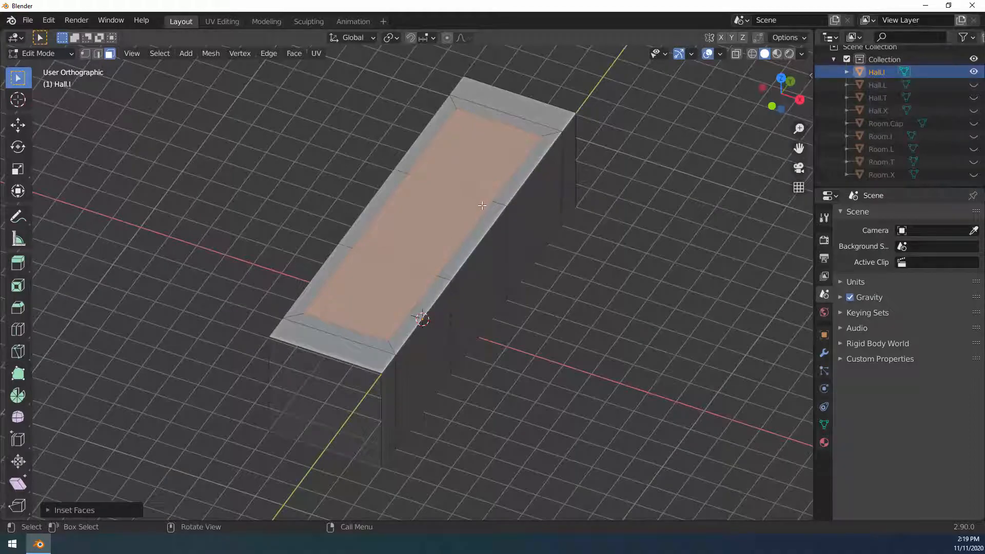
{"action": "middle_click_drag", "start_coordinate": [482, 206], "coordinate": [456, 201]}
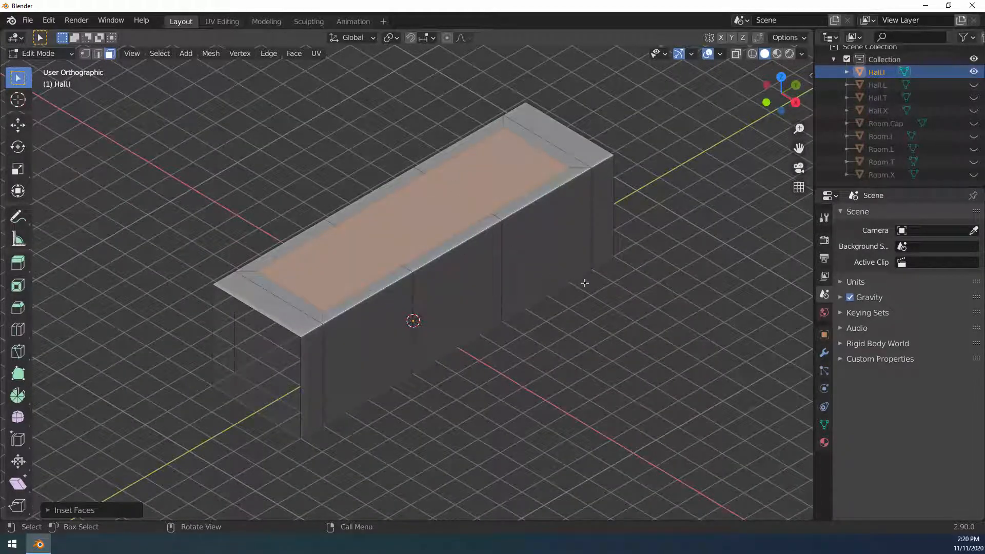
{"action": "key", "text": "e"}
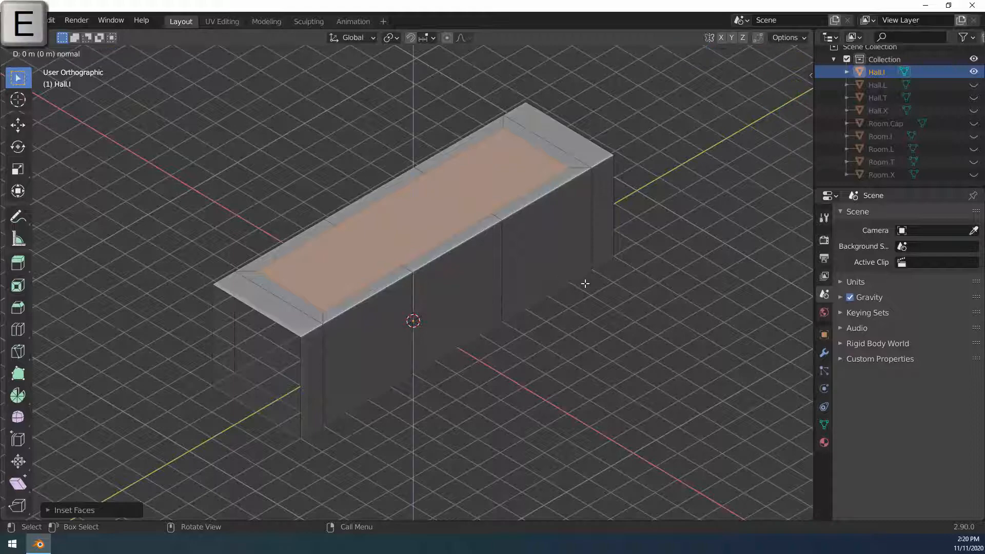
{"action": "key", "text": "1"}
{"action": "key", "text": "Return"}
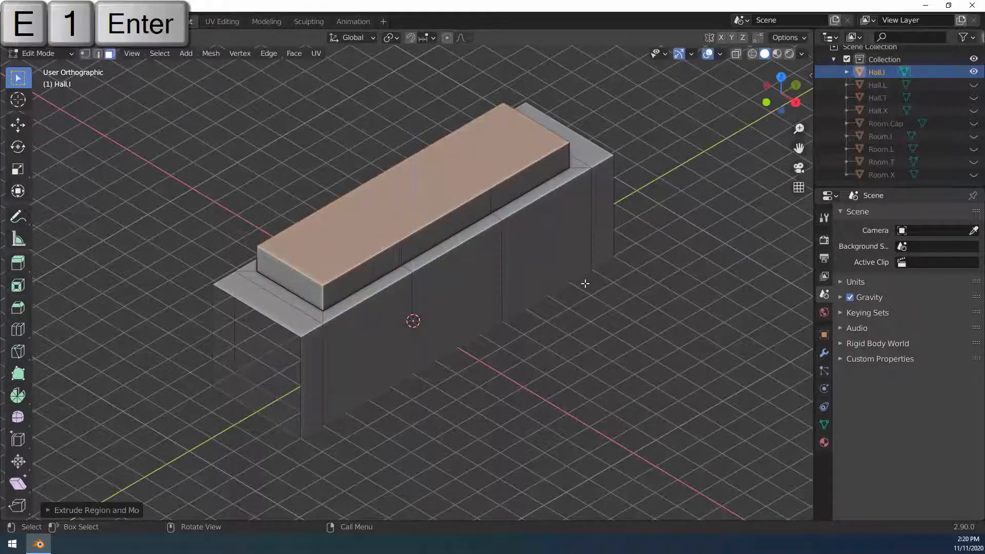
{"action": "middle_click_drag", "start_coordinate": [583, 284], "coordinate": [605, 277]}
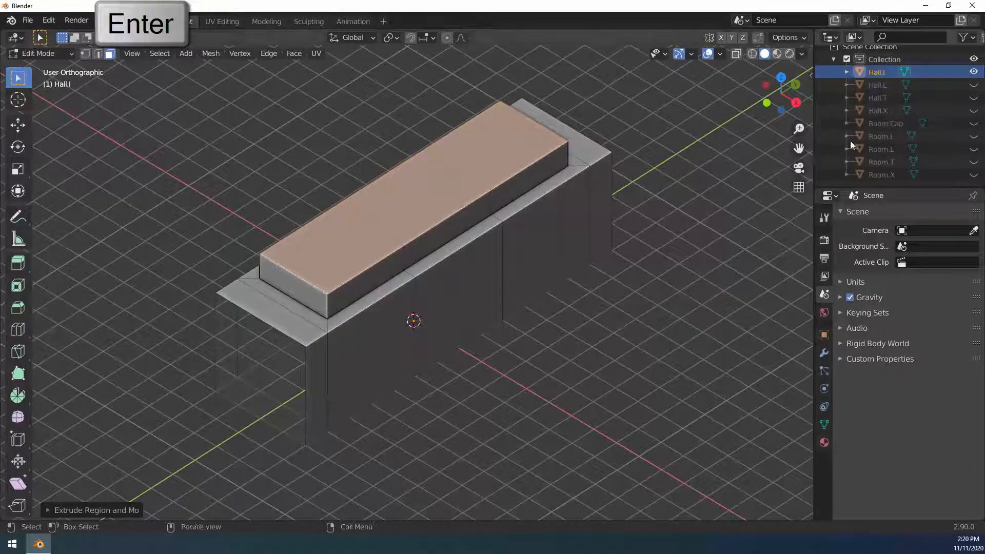
{"action": "key", "text": "Tab"}
{"action": "middle_click_drag", "start_coordinate": [546, 305], "coordinate": [565, 288]}
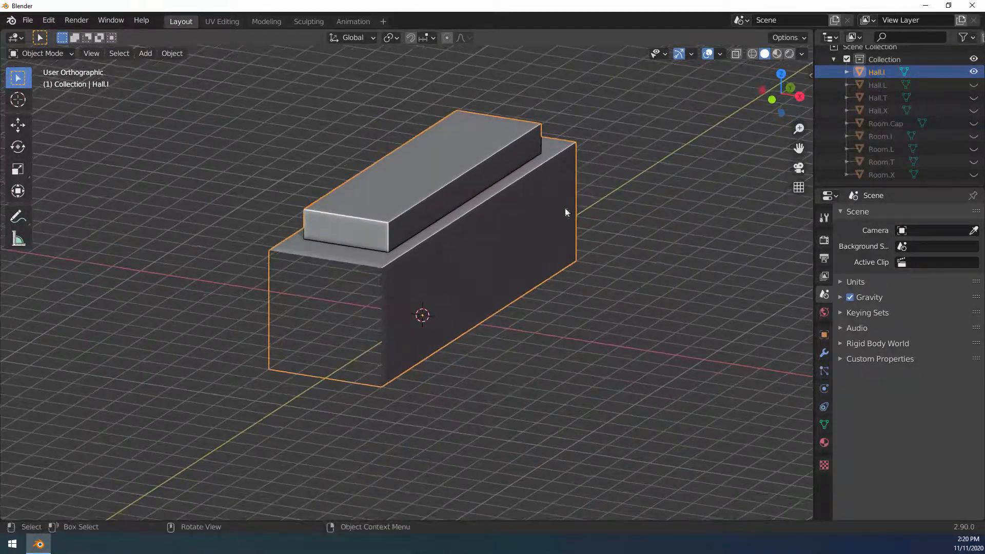
Hide Hall.I, then show Hall.L and make it the selected object
{"action": "left_click", "coordinate": [974, 72]}
{"action": "left_click", "coordinate": [973, 84]}
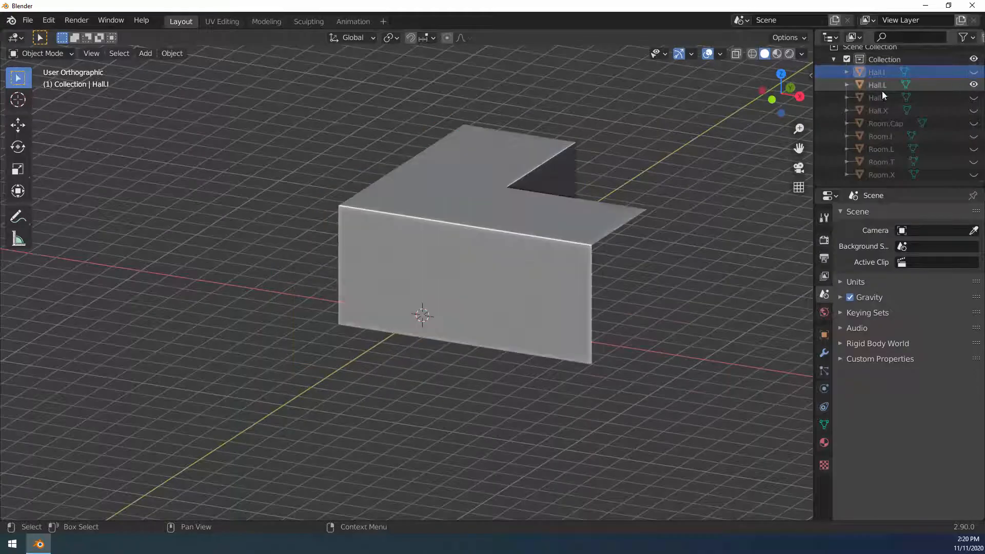
{"action": "left_click", "coordinate": [878, 86]}
{"action": "middle_click_drag", "start_coordinate": [646, 213], "coordinate": [574, 233]}
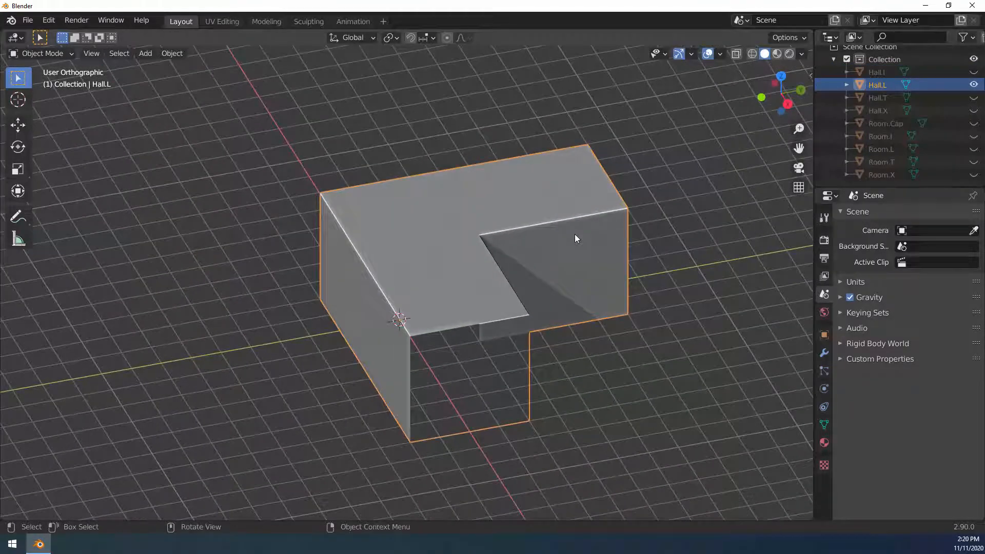
Inset Hall.L's three top faces, excluding the narrow end strips, by 0.5 m and extrude them upward 1 m
{"action": "key", "text": "Tab"}
{"action": "left_click", "coordinate": [451, 230]}
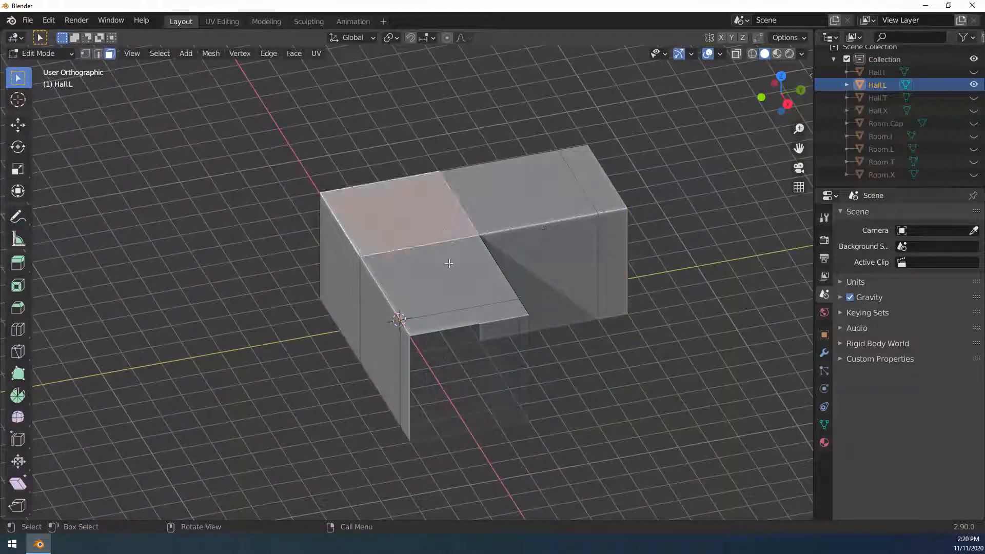
{"action": "left_click", "coordinate": [472, 245], "text": "shift"}
{"action": "left_click", "coordinate": [517, 211], "text": "shift"}
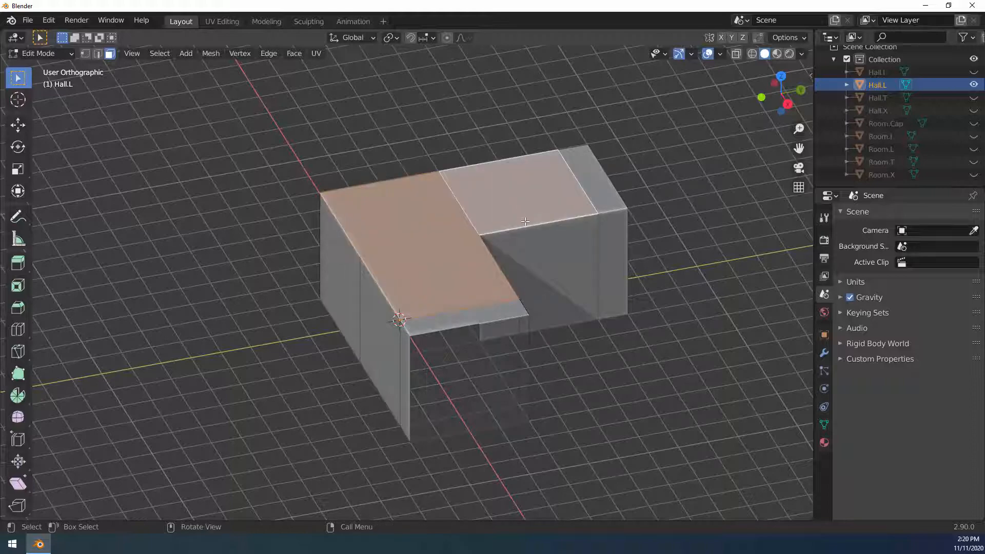
{"action": "type", "text": "i"}
{"action": "type", "text": ".5"}
{"action": "key", "text": "Return"}
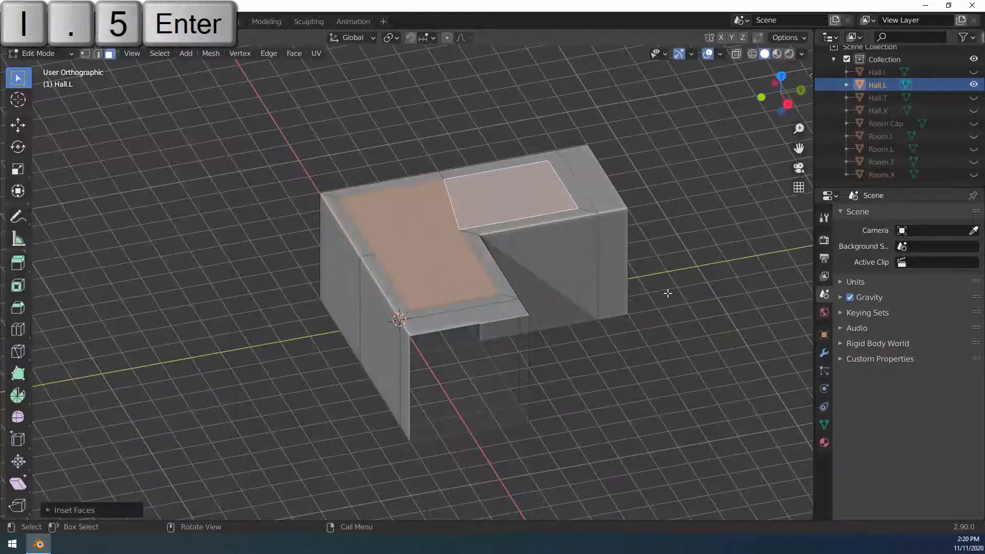
{"action": "type", "text": "e1"}
{"action": "key", "text": "Return"}
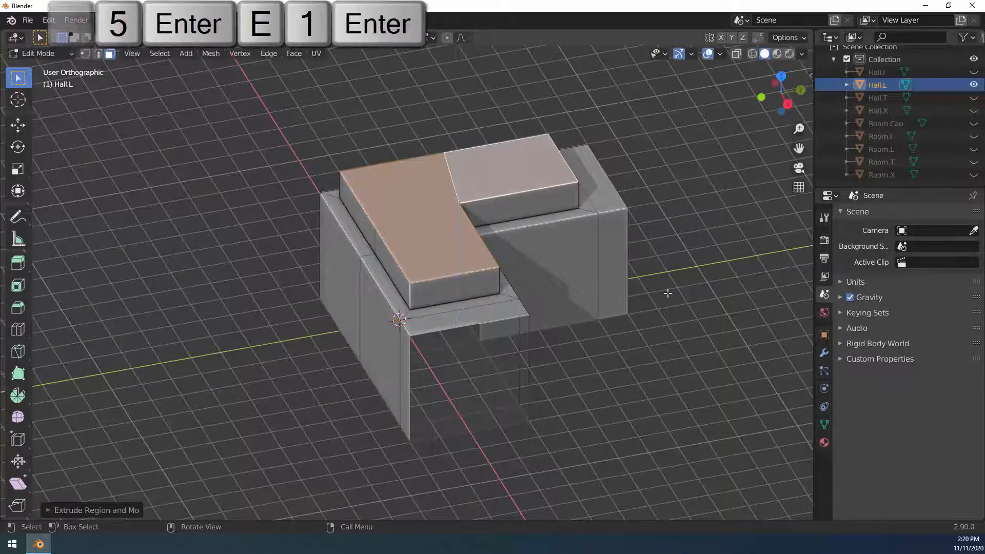
{"action": "key", "text": "Tab"}
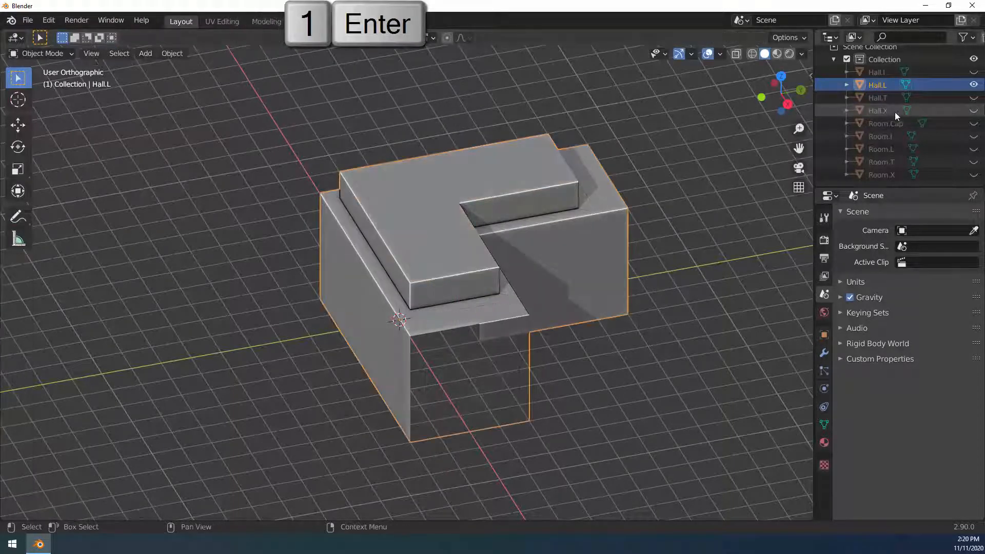
Hide Hall.L, then show Hall.T and make it the selected object
{"action": "left_click", "coordinate": [973, 85]}
{"action": "left_click", "coordinate": [973, 97]}
{"action": "left_click", "coordinate": [883, 97]}
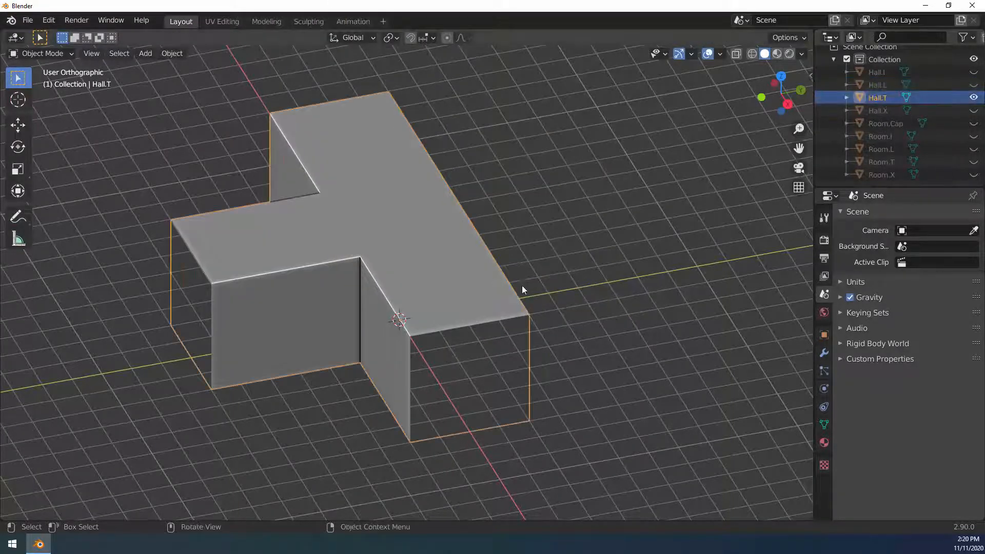
Inset Hall.T's four top faces, excluding the narrow end strips, by 0.5 m and extrude them upward 1 m
{"action": "key", "text": "Tab"}
{"action": "left_click_drag", "start_coordinate": [352, 157], "coordinate": [417, 246]}
{"action": "middle_click_drag", "start_coordinate": [540, 260], "coordinate": [493, 299]}
{"action": "key", "text": "i"}
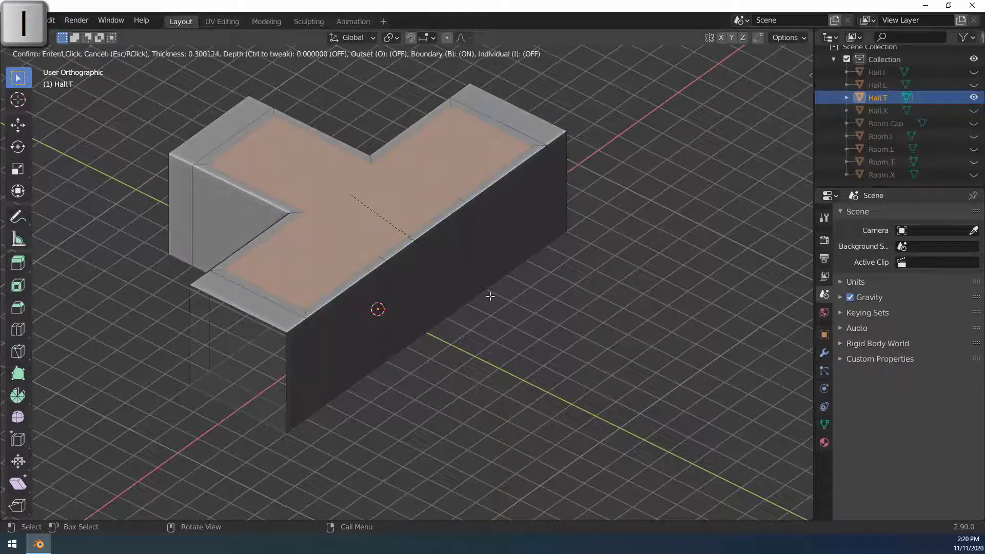
{"action": "type", "text": ".5"}
{"action": "key", "text": "Return"}
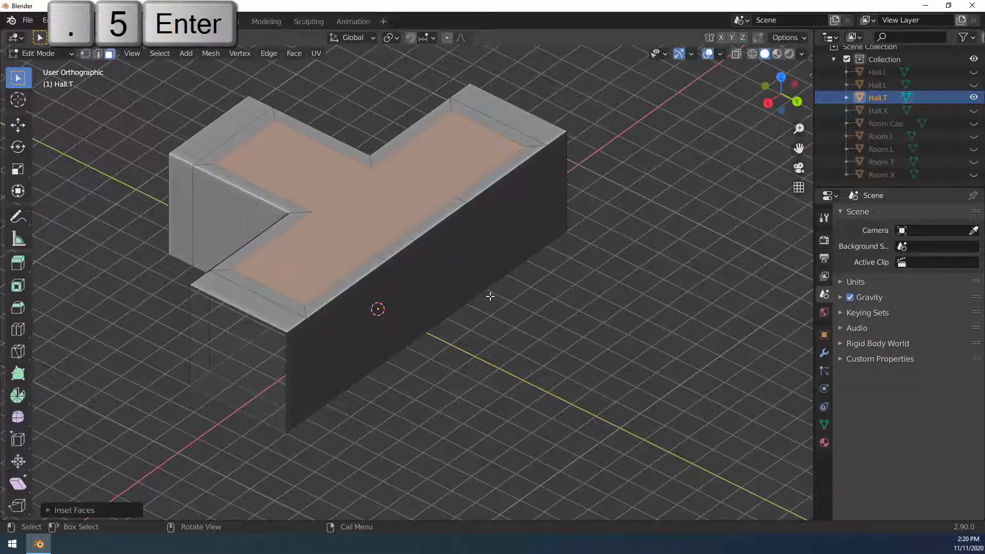
{"action": "type", "text": "e1"}
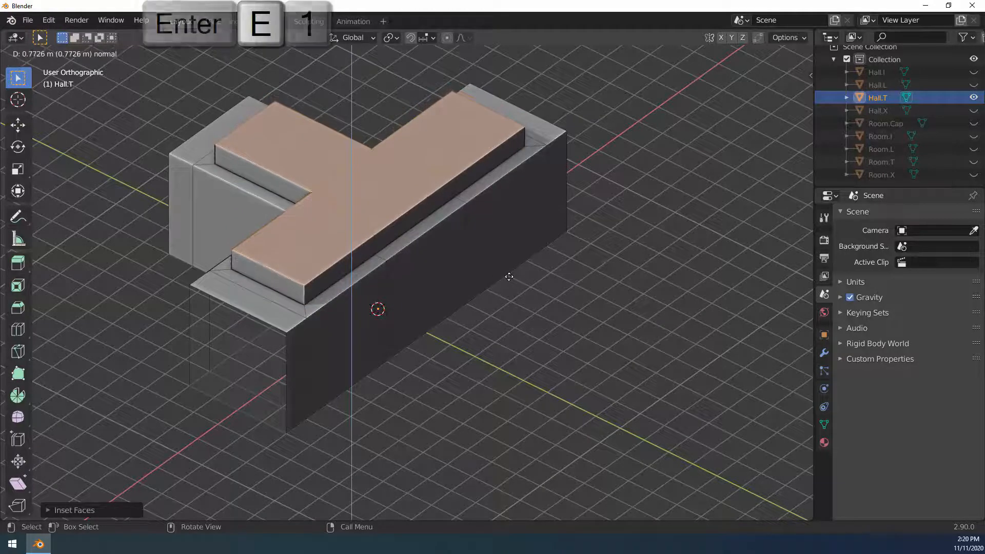
{"action": "key", "text": "Return"}
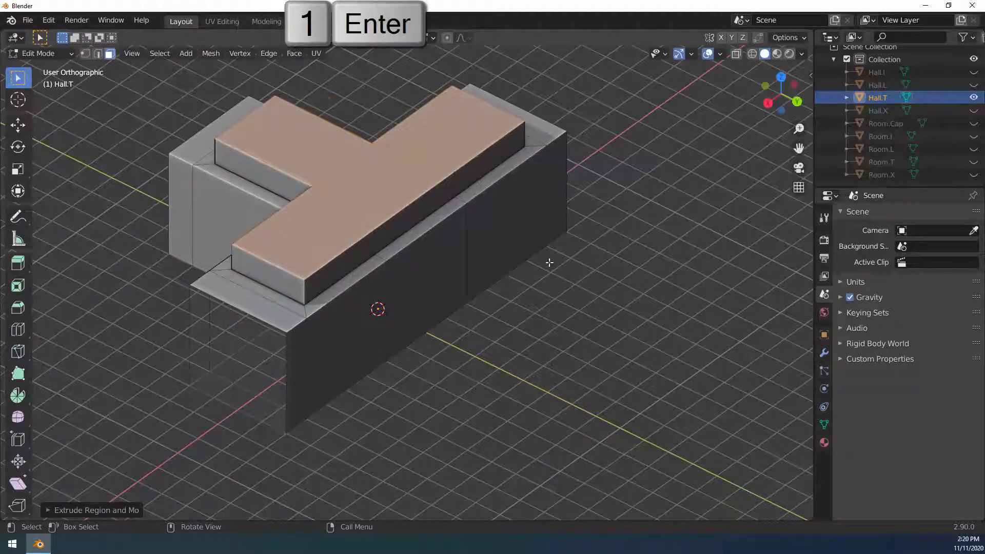
{"action": "key", "text": "Tab"}
Hide Hall.T, then show Hall.X and make it the selected object
{"action": "left_click", "coordinate": [974, 97]}
{"action": "left_click", "coordinate": [973, 110]}
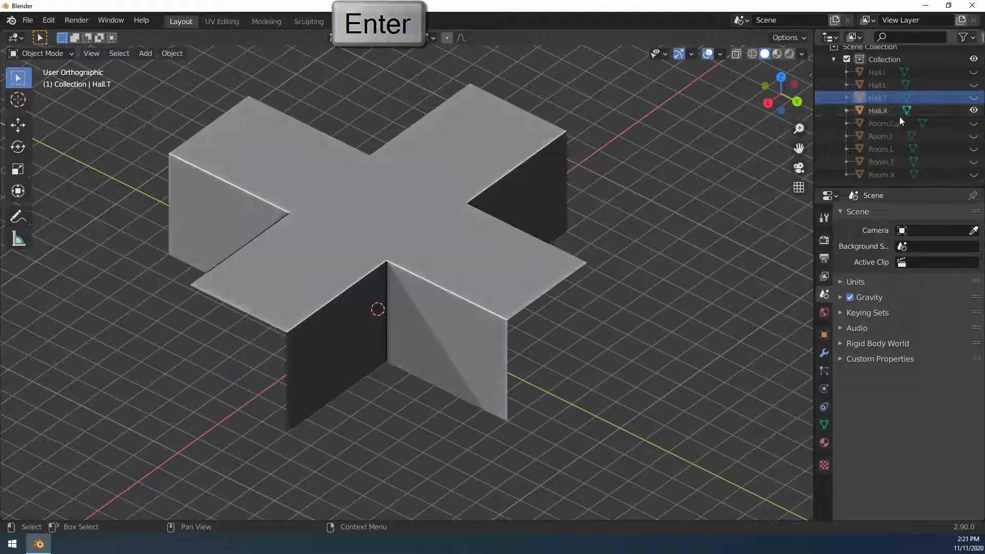
{"action": "left_click", "coordinate": [880, 111]}
Inset Hall.X's five top faces, excluding the end strips, by the same thickness as on Hall.T and extrude them upward 1 m
{"action": "key", "text": "Tab"}
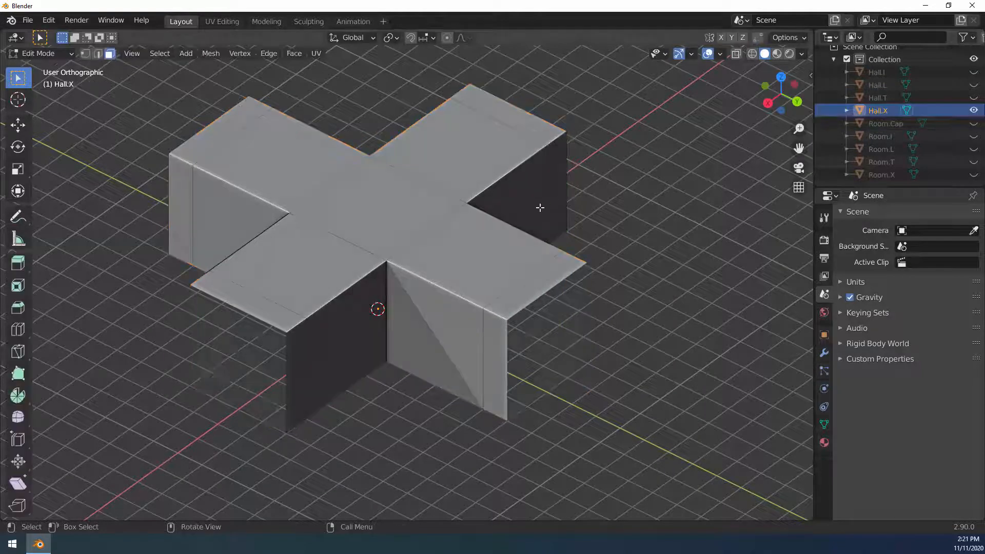
{"action": "left_click", "coordinate": [316, 171]}
{"action": "left_click", "coordinate": [390, 201], "text": "shift"}
{"action": "left_click", "coordinate": [475, 236], "text": "shift"}
{"action": "left_click", "coordinate": [473, 159], "text": "shift"}
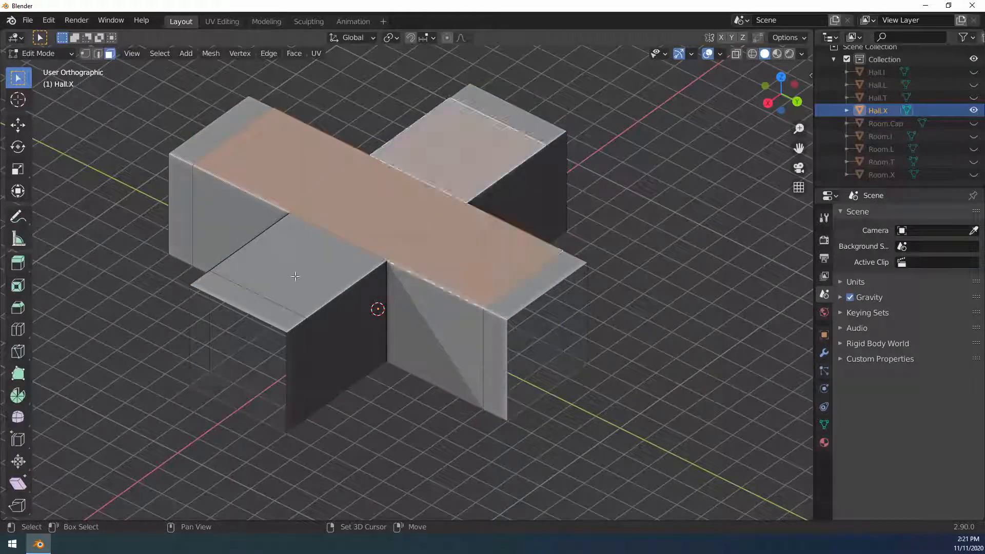
{"action": "left_click", "coordinate": [295, 277], "text": "shift"}
{"action": "key", "text": "i"}
{"action": "left_click", "coordinate": [721, 287]}
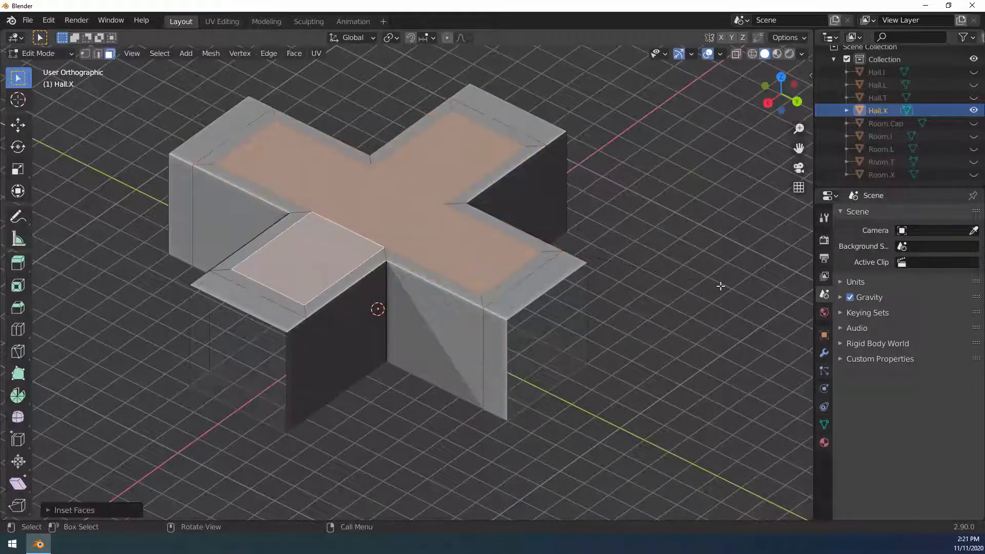
{"action": "type", "text": "e1"}
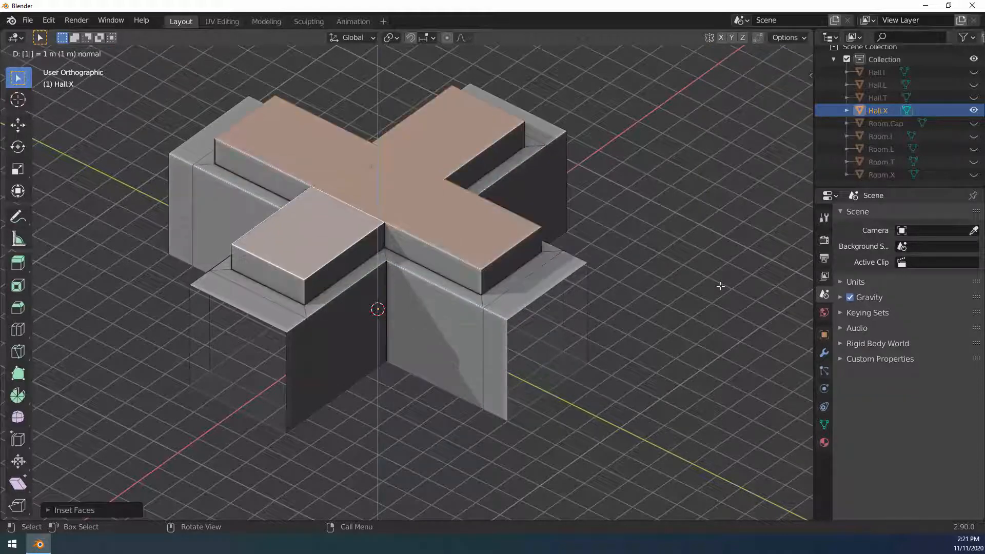
{"action": "key", "text": "Return"}
{"action": "key", "text": "Tab"}
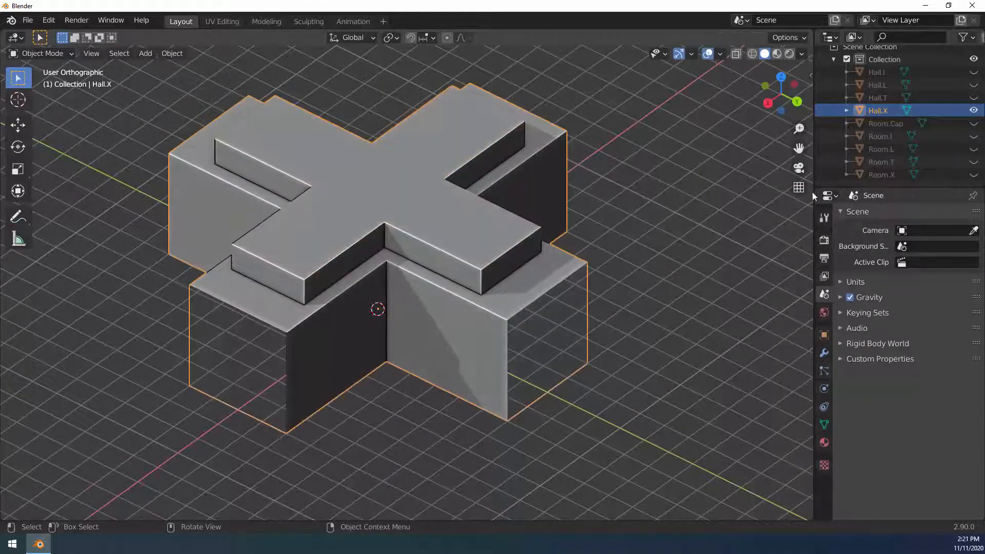
Hide Hall.X, then show Room.Cap and make it the selected object
{"action": "left_click", "coordinate": [973, 110]}
{"action": "left_click", "coordinate": [973, 123]}
{"action": "left_click", "coordinate": [900, 124]}
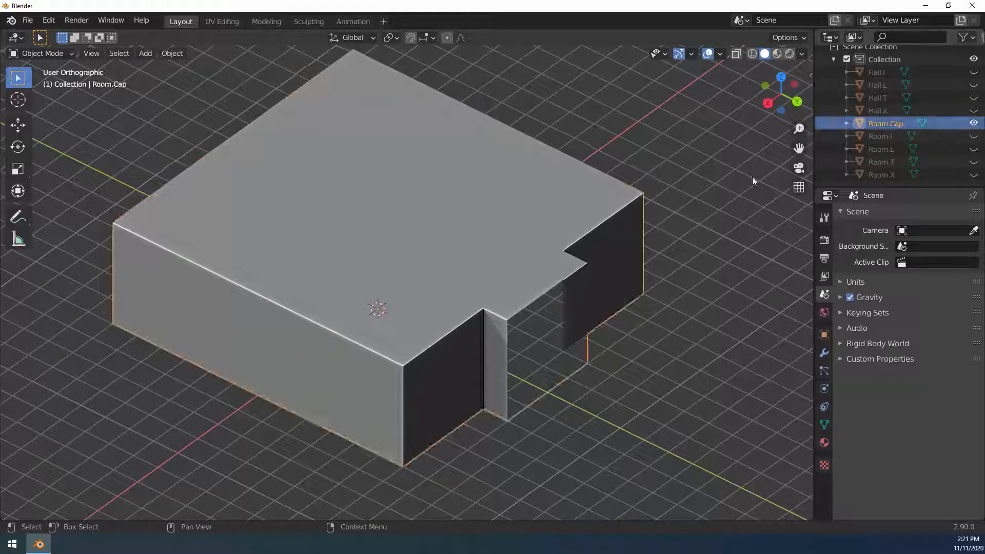
Inset Room.Cap's nine square top faces, excluding the doorway strip, by the hall pieces' inset thickness and extrude them upward 1 m
{"action": "key", "text": "Tab"}
{"action": "left_click_drag", "start_coordinate": [317, 149], "coordinate": [427, 241]}
{"action": "left_click", "coordinate": [523, 211], "text": "shift"}
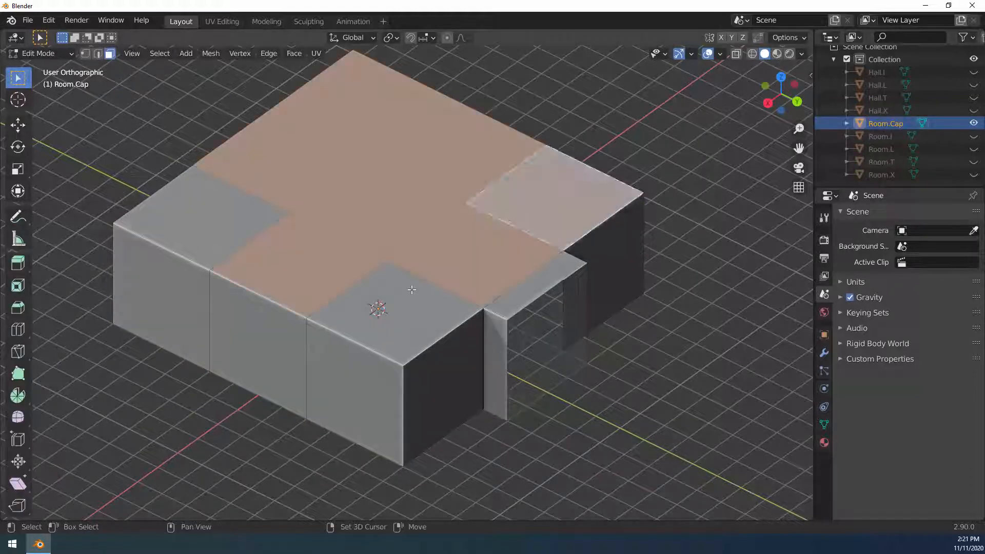
{"action": "left_click", "coordinate": [405, 293], "text": "shift"}
{"action": "left_click", "coordinate": [211, 224], "text": "shift"}
{"action": "key", "text": "i"}
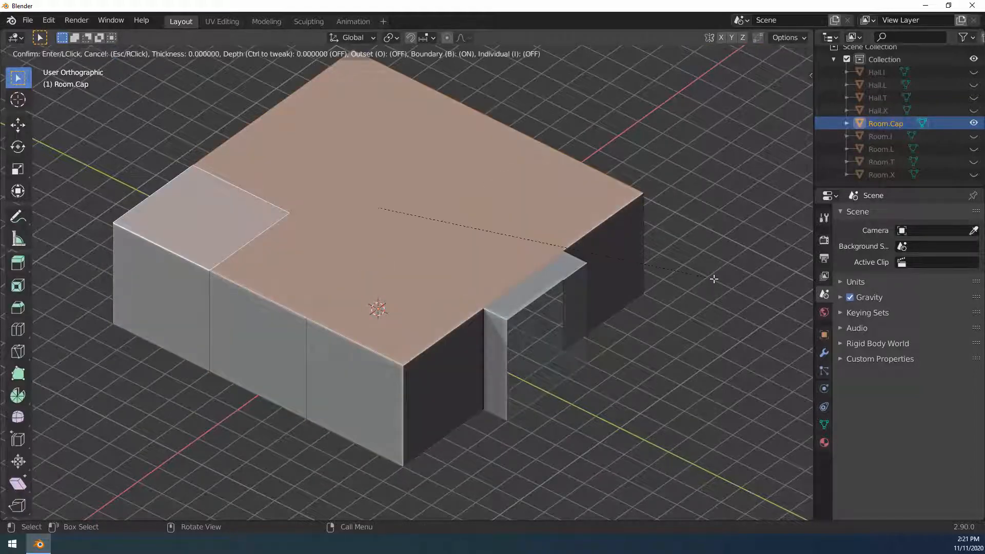
{"action": "key", "text": "Return"}
{"action": "type", "text": "e1"}
{"action": "key", "text": "Return"}
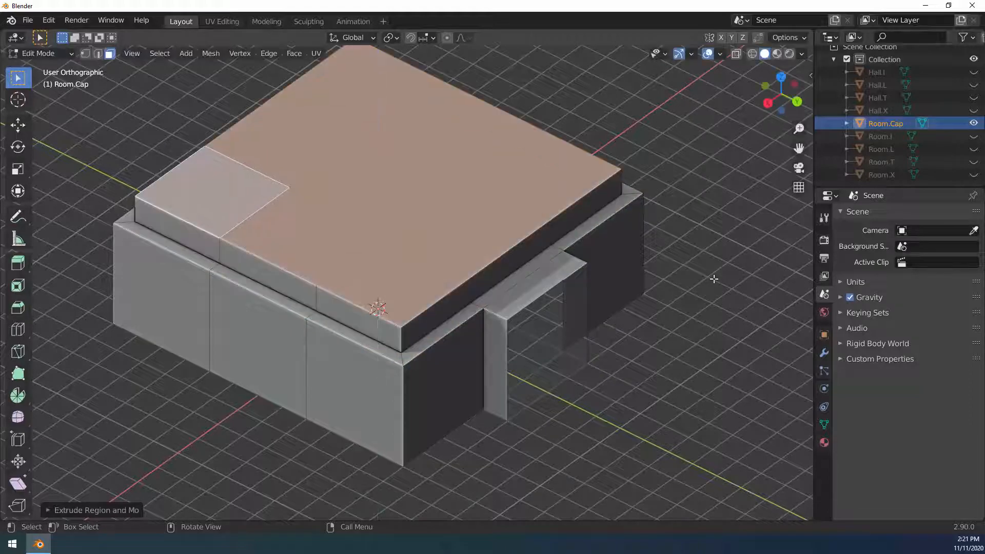
{"action": "key", "text": "Tab"}
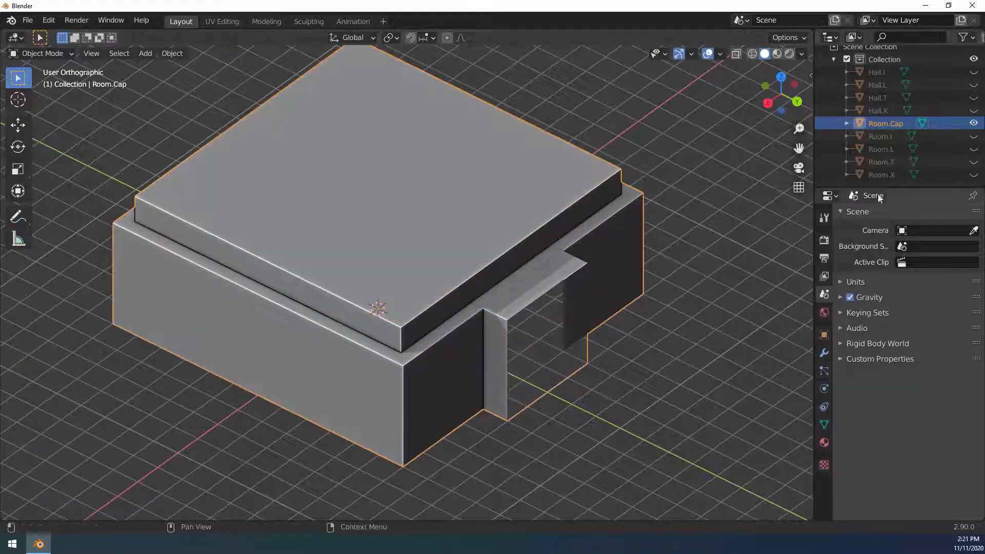
Hide Room.Cap, then show Room.I and make it the selected object
{"action": "left_click", "coordinate": [973, 123]}
{"action": "left_click", "coordinate": [973, 137]}
{"action": "left_click", "coordinate": [888, 136]}
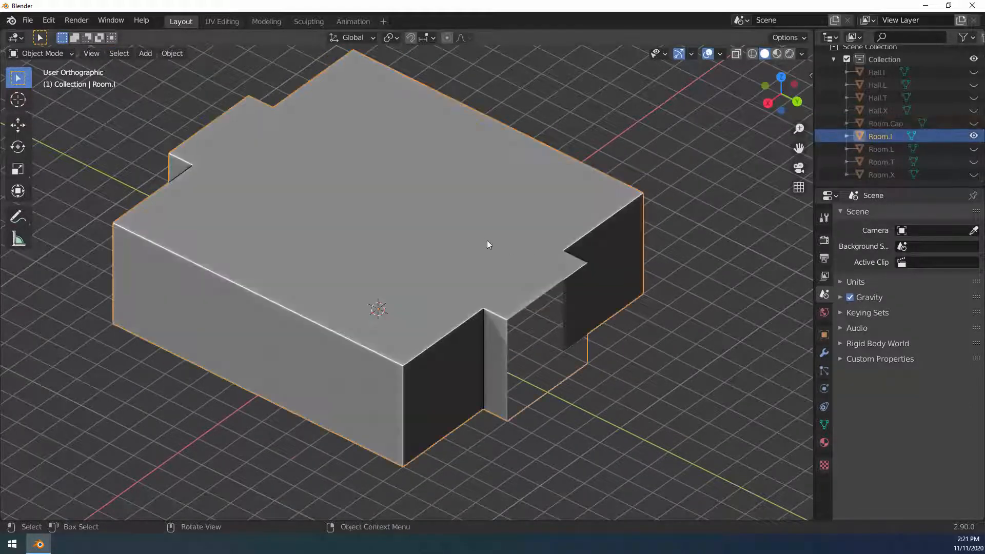
Inset Room.I's nine square top faces, excluding both doorway strips, by the same thickness as on Room.Cap and extrude them upward 1 m
{"action": "key", "text": "Tab"}
{"action": "key", "text": "b"}
{"action": "left_click_drag", "start_coordinate": [436, 271], "coordinate": [376, 303]}
{"action": "key", "text": "KP_7"}
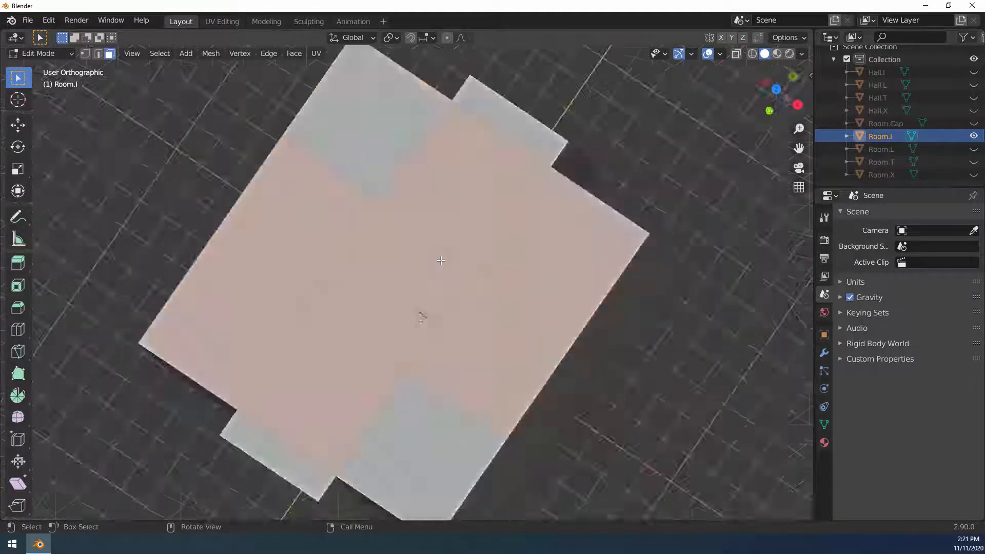
{"action": "left_click", "coordinate": [360, 225], "text": "shift"}
{"action": "left_click", "coordinate": [493, 375], "text": "shift"}
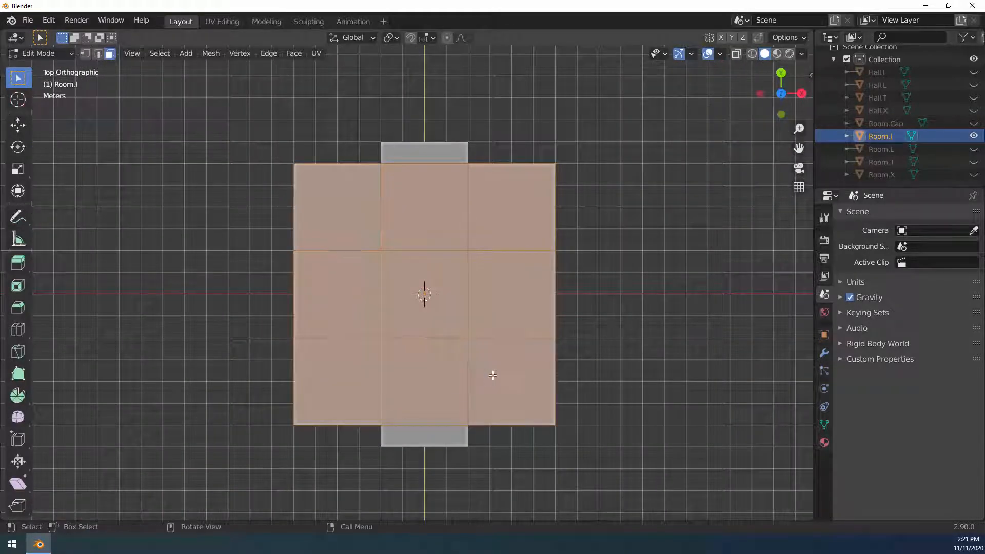
{"action": "key", "text": "i"}
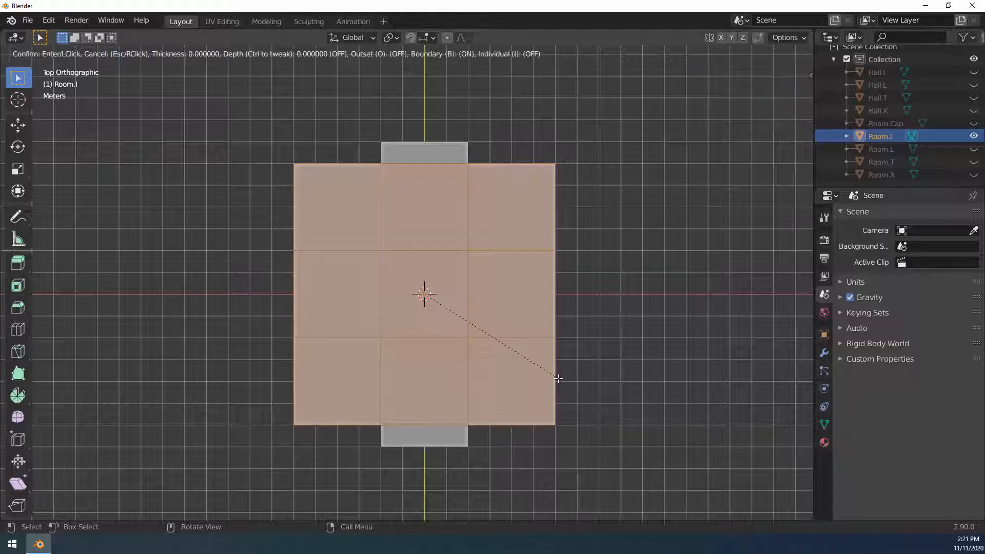
{"action": "left_click", "coordinate": [558, 378]}
{"action": "key", "text": "e"}
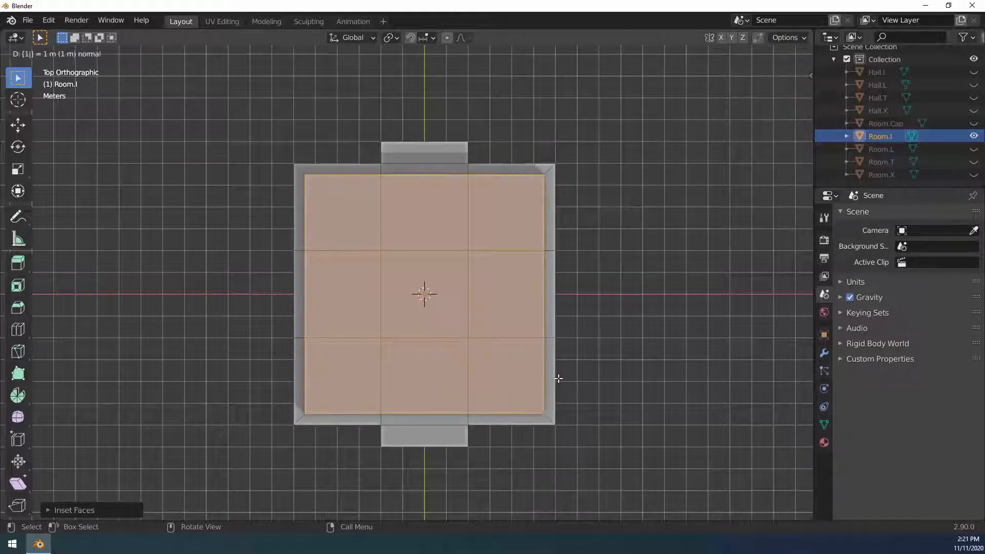
{"action": "left_click", "coordinate": [558, 378]}
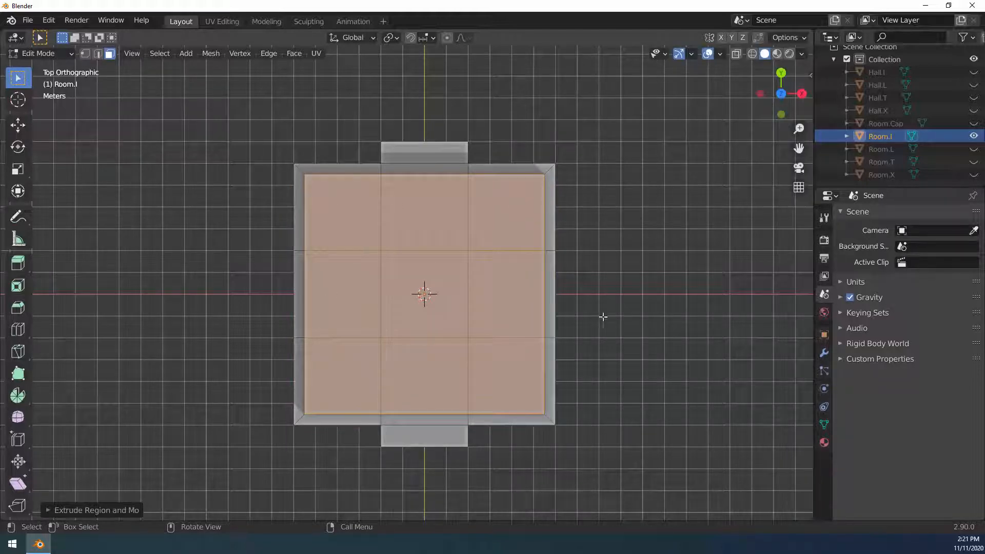
Hide Room.I, then show Room.L and make it the selected object
{"action": "middle_click_drag", "start_coordinate": [653, 375], "coordinate": [588, 285]}
{"action": "key", "text": "KP_7"}
{"action": "left_click", "coordinate": [974, 136]}
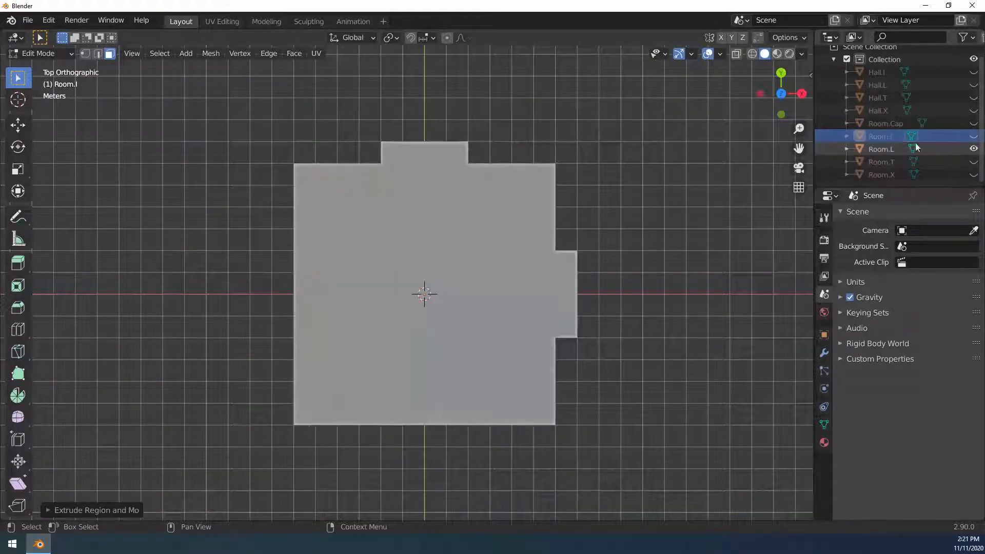
{"action": "left_click", "coordinate": [974, 149]}
{"action": "key", "text": "Tab"}
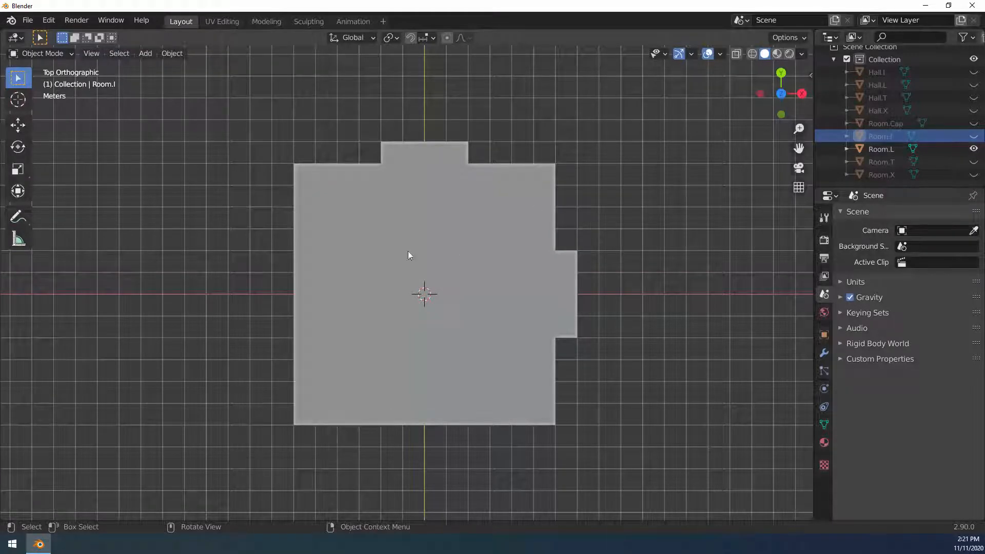
{"action": "left_click", "coordinate": [409, 255]}
Inset Room.L's nine square top faces, excluding both doorway strips, by the same thickness as on Room.I and extrude them upward 1 m
{"action": "key", "text": "Tab"}
{"action": "left_click_drag", "start_coordinate": [353, 213], "coordinate": [614, 367]}
{"action": "key", "text": "i"}
{"action": "left_click", "coordinate": [614, 367]}
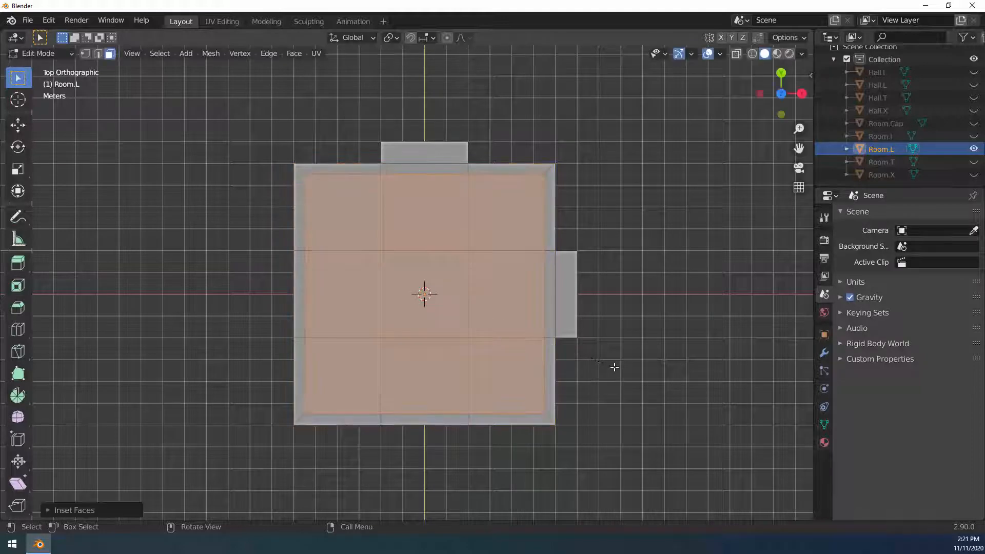
{"action": "key", "text": "e"}
{"action": "key", "text": "1"}
{"action": "key", "text": "Return"}
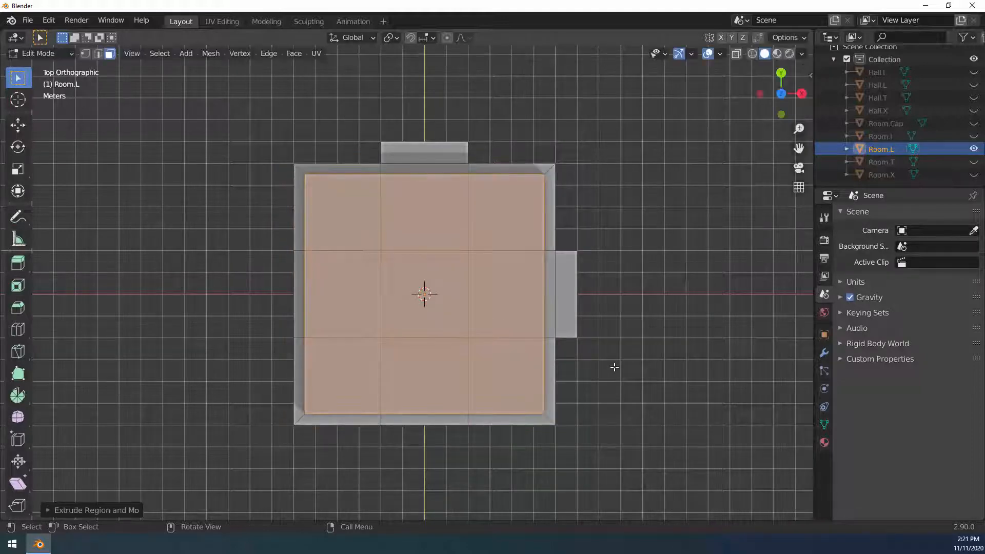
{"action": "key", "text": "Tab"}
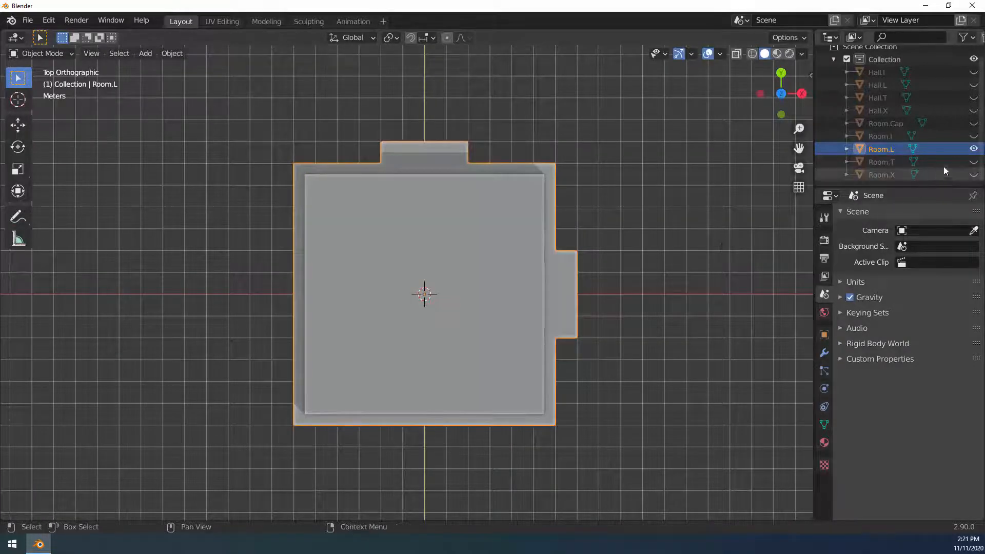
Hide Room.L, then show Room.T and make it the selected object
{"action": "left_click", "coordinate": [974, 150]}
{"action": "left_click", "coordinate": [974, 162]}
{"action": "left_click", "coordinate": [888, 162]}
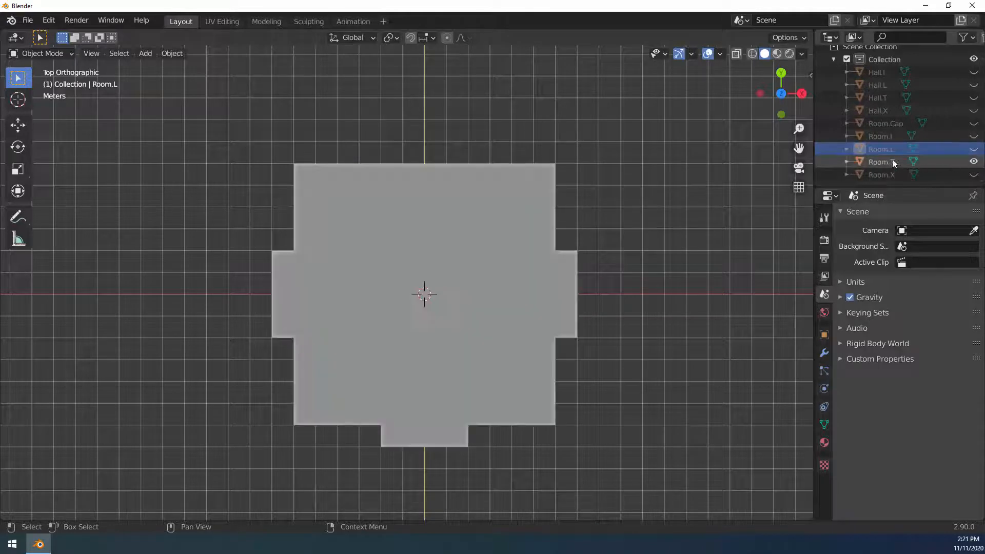
Inset Room.T's nine square top faces, excluding the three doorway strips, by the same thickness as on Room.L and extrude them upward 1 m
{"action": "key", "text": "Tab"}
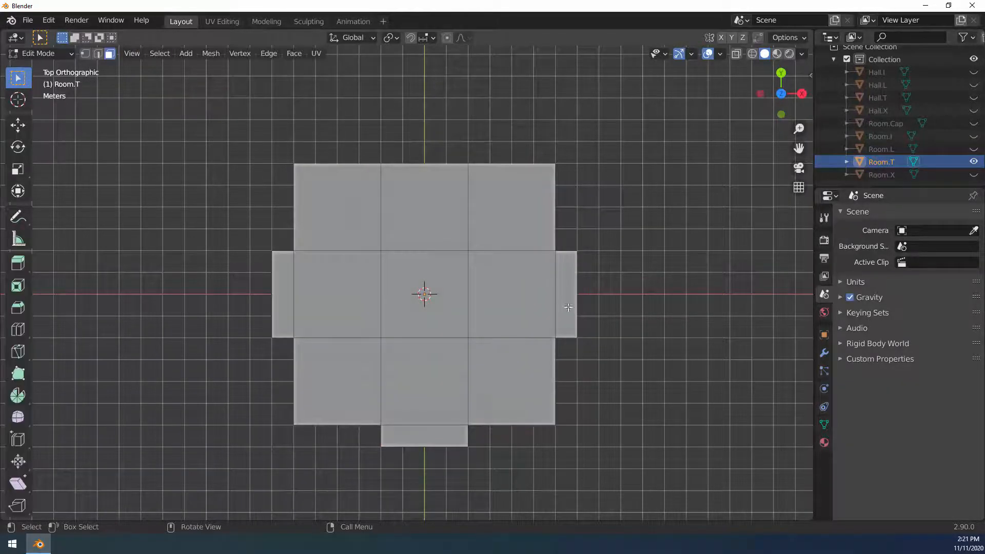
{"action": "key", "text": "a"}
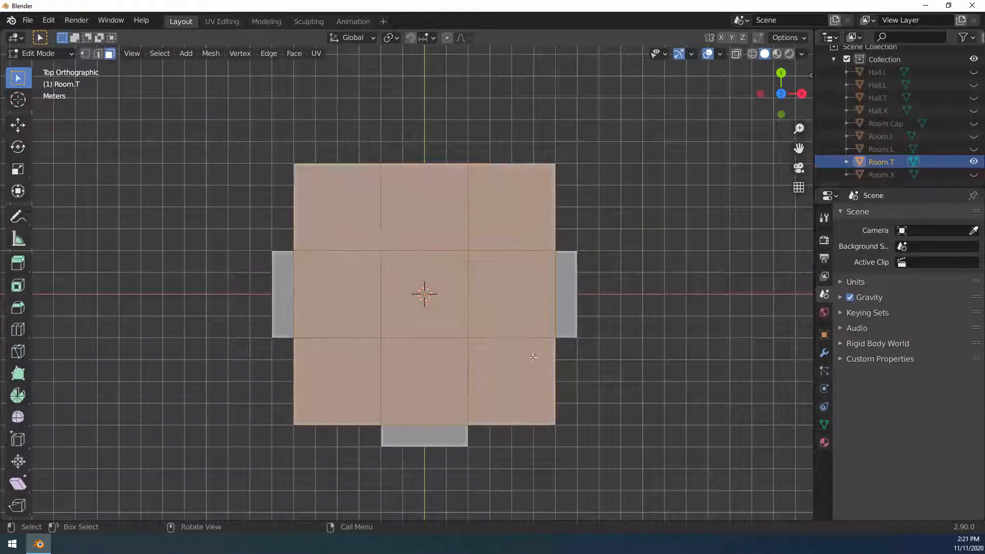
{"action": "key", "text": "i"}
{"action": "left_click", "coordinate": [570, 362]}
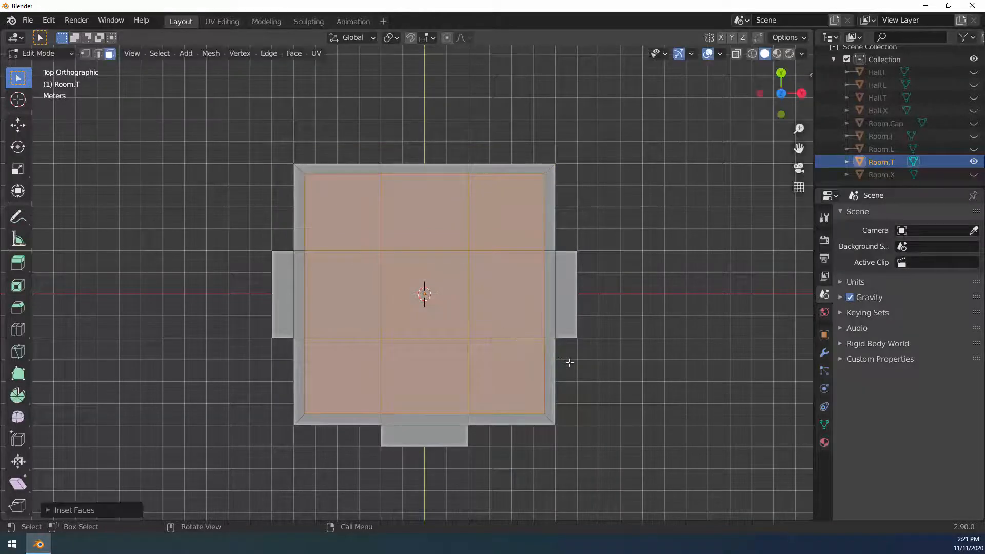
{"action": "type", "text": "e1"}
{"action": "key", "text": "Return"}
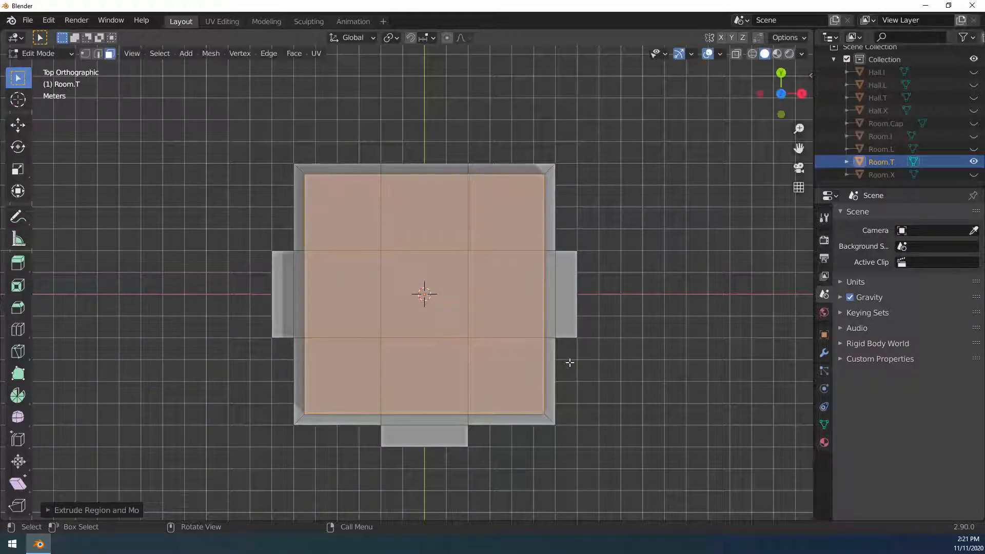
{"action": "key", "text": "Tab"}
Hide Room.T, then show Room.X and make it the selected object
{"action": "left_click", "coordinate": [974, 162]}
{"action": "left_click", "coordinate": [973, 175]}
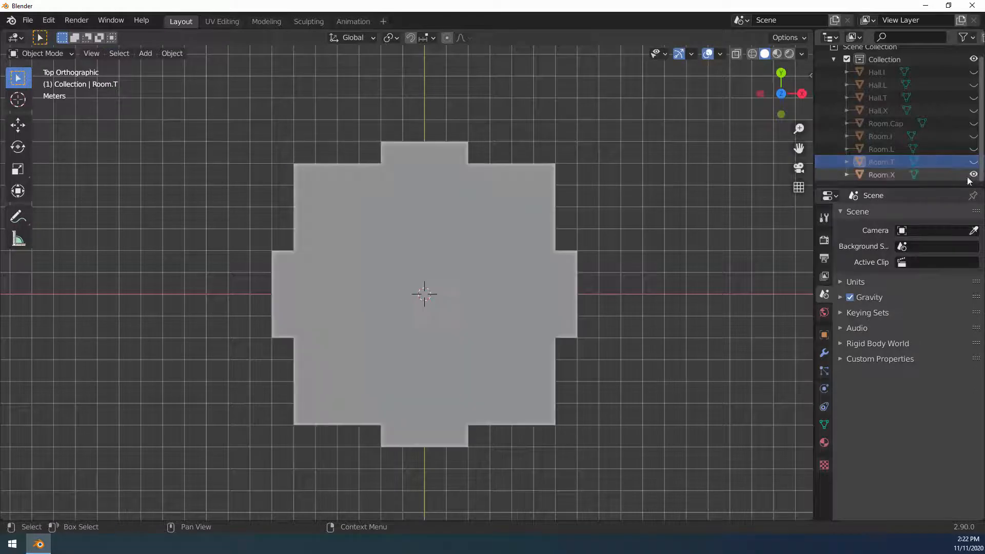
{"action": "left_click", "coordinate": [889, 174]}
Inset Room.X's nine square top faces, excluding the four doorway strips, by 0.5 m and extrude them upward 1 m
{"action": "key", "text": "Tab"}
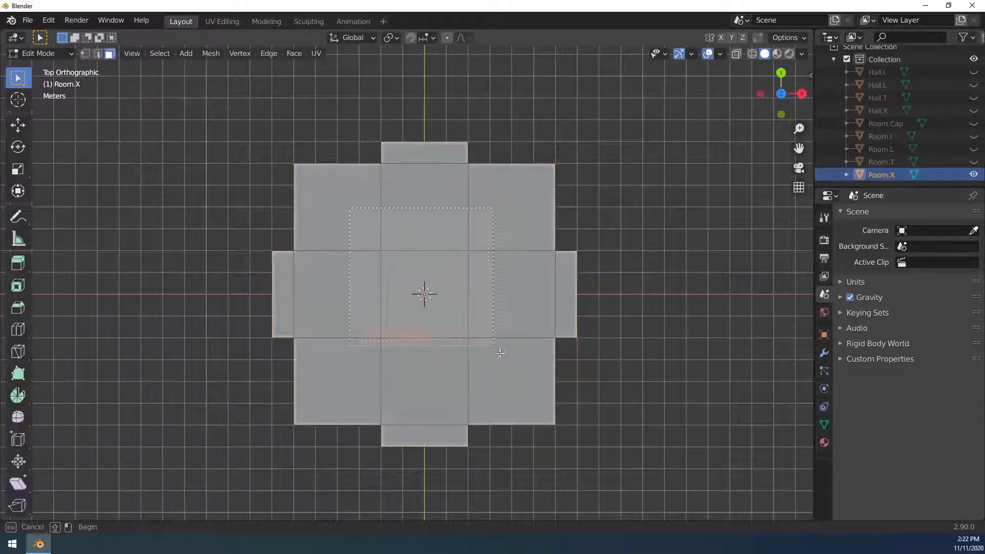
{"action": "type", "text": "a"}
{"action": "type", "text": "i0.5"}
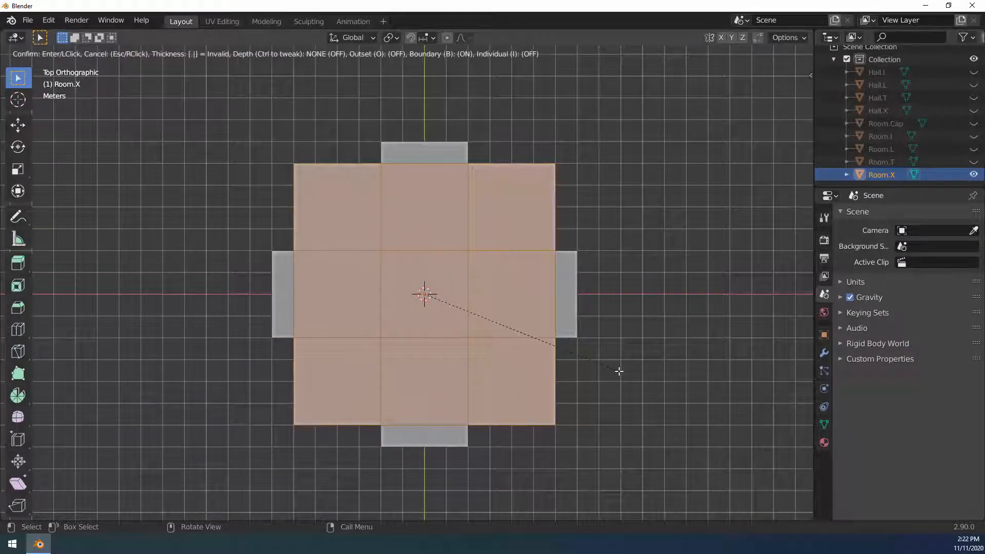
{"action": "key", "text": "Return"}
{"action": "key", "text": "e"}
{"action": "key", "text": "Return"}
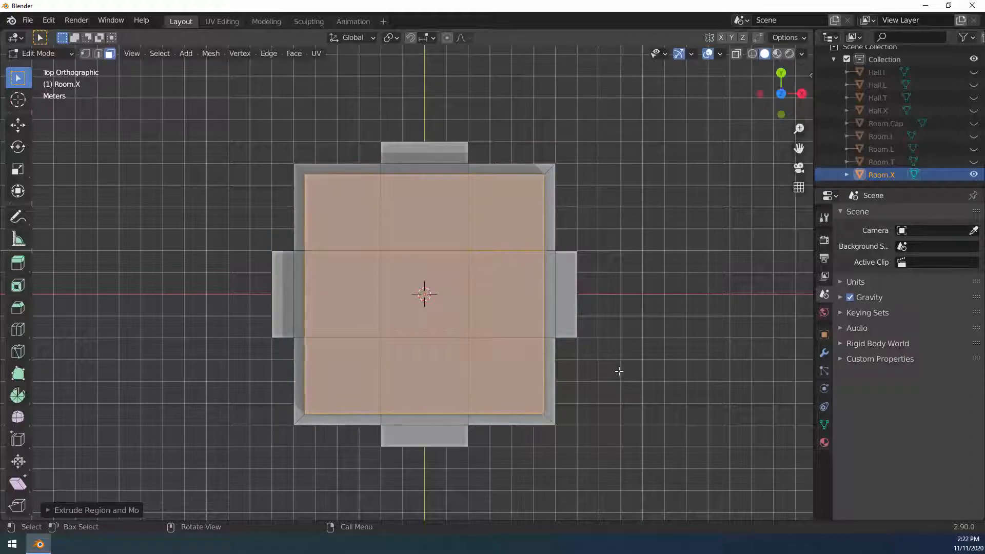
{"action": "middle_click_drag", "start_coordinate": [659, 349], "coordinate": [597, 253]}
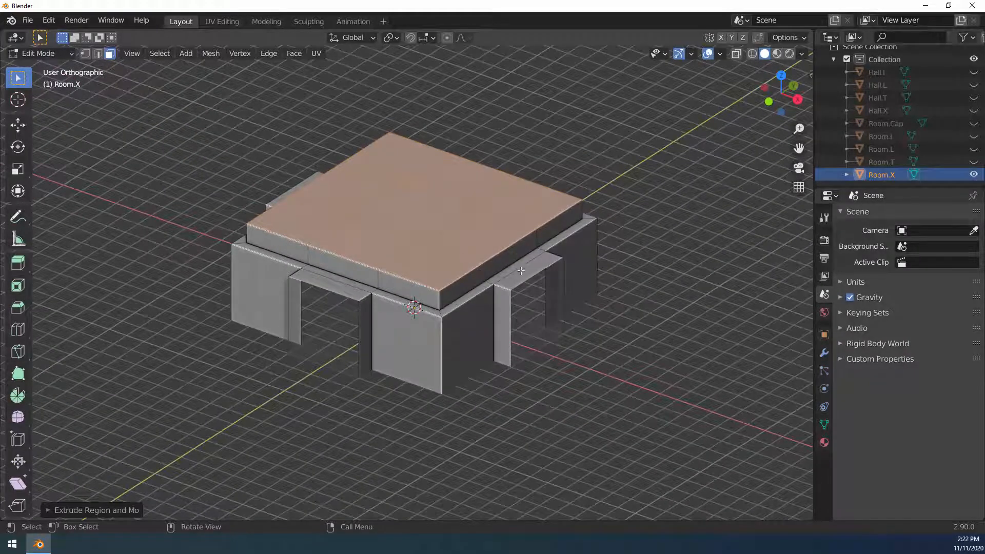
{"action": "key", "text": "a"}
{"action": "key", "text": "Tab"}
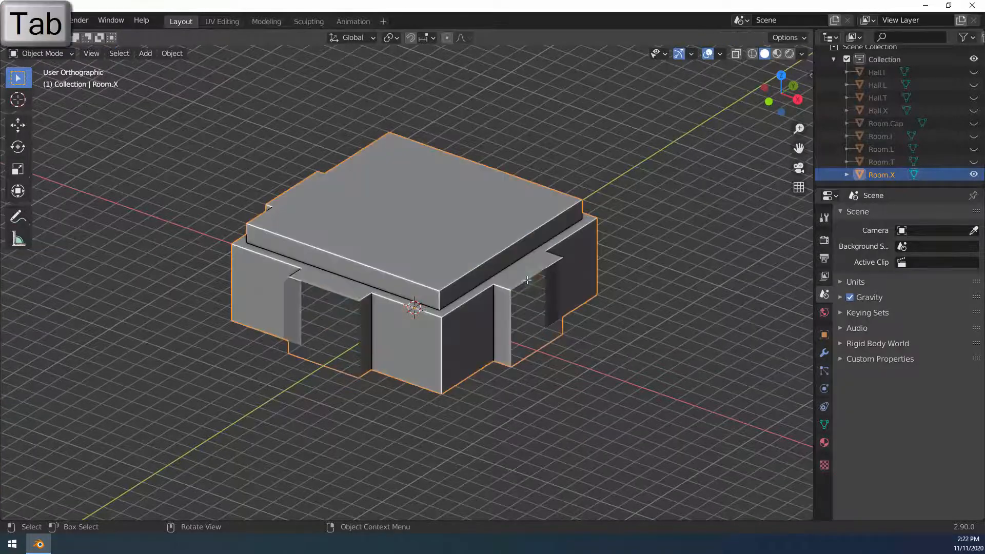
Show all the hidden hall and room pieces and select all nine objects from Hall.I to Room.X
{"action": "scroll", "coordinate": [533, 277], "scroll_direction": "down", "scroll_amount": 3}
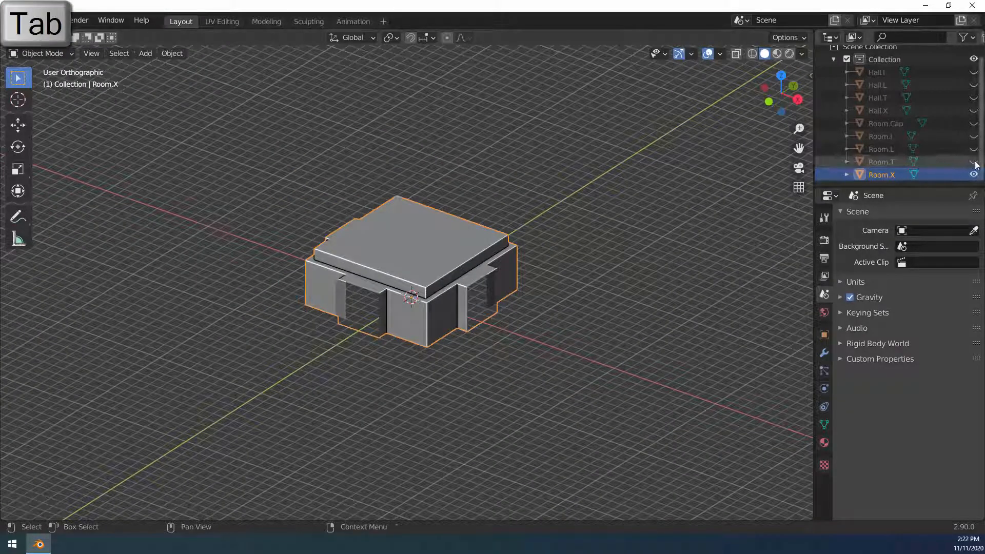
{"action": "left_click_drag", "start_coordinate": [977, 165], "coordinate": [974, 72]}
{"action": "left_click", "coordinate": [883, 72]}
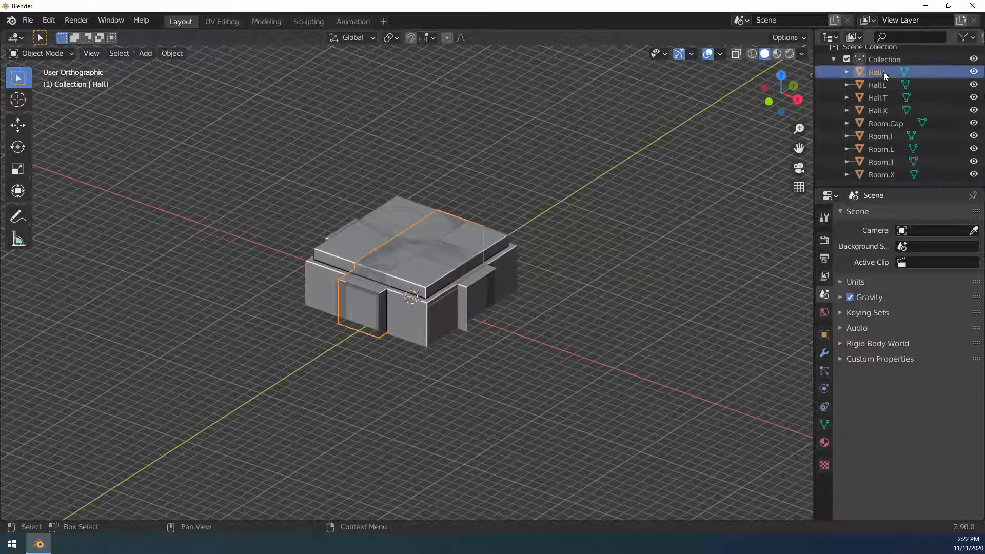
{"action": "left_click", "coordinate": [882, 176], "text": "shift"}
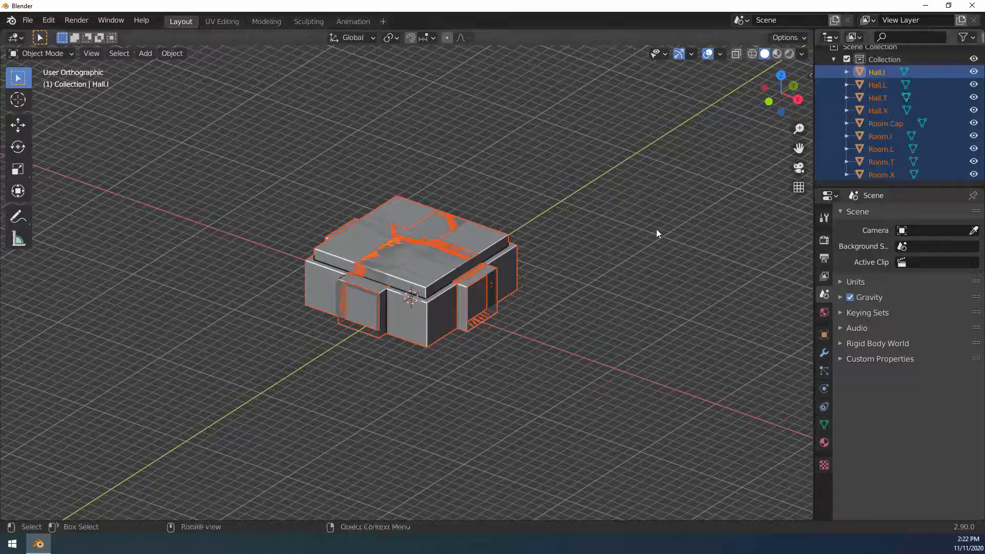
Recalculate the normals of all faces on the nine selected pieces with the Inside option enabled
{"action": "key", "text": "Tab"}
{"action": "key", "text": "a"}
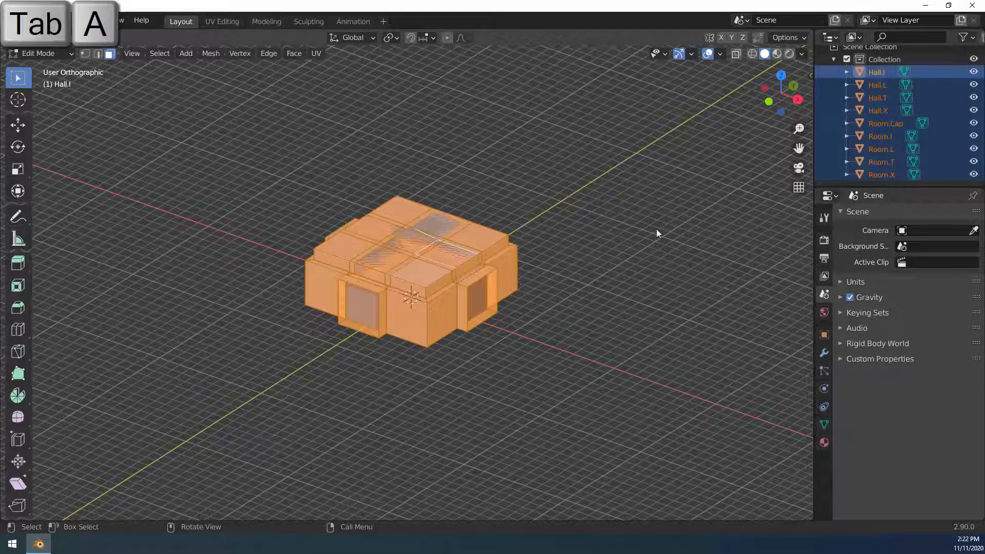
{"action": "key", "text": "shift+n"}
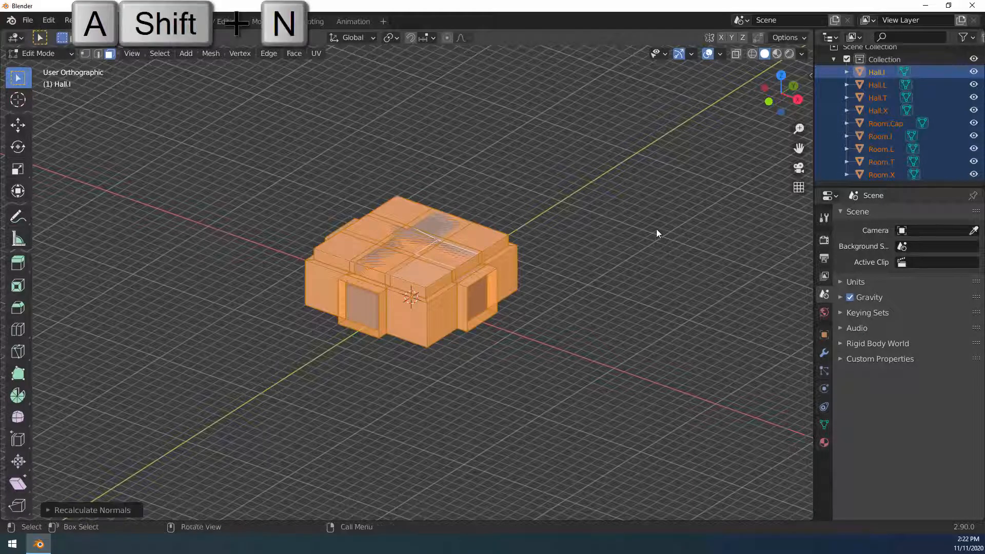
{"action": "left_click", "coordinate": [116, 508]}
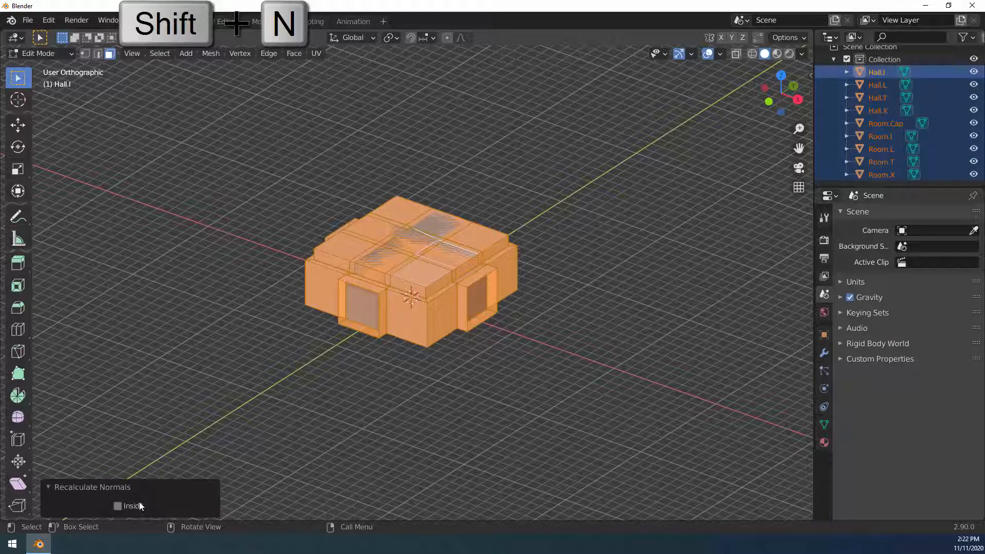
{"action": "left_click", "coordinate": [137, 506]}
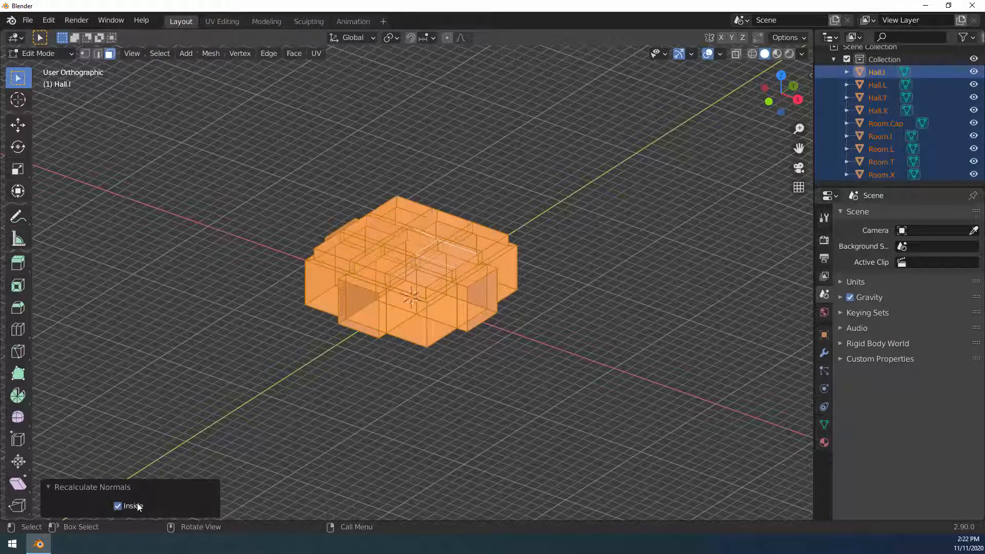
{"action": "left_click", "coordinate": [94, 488]}
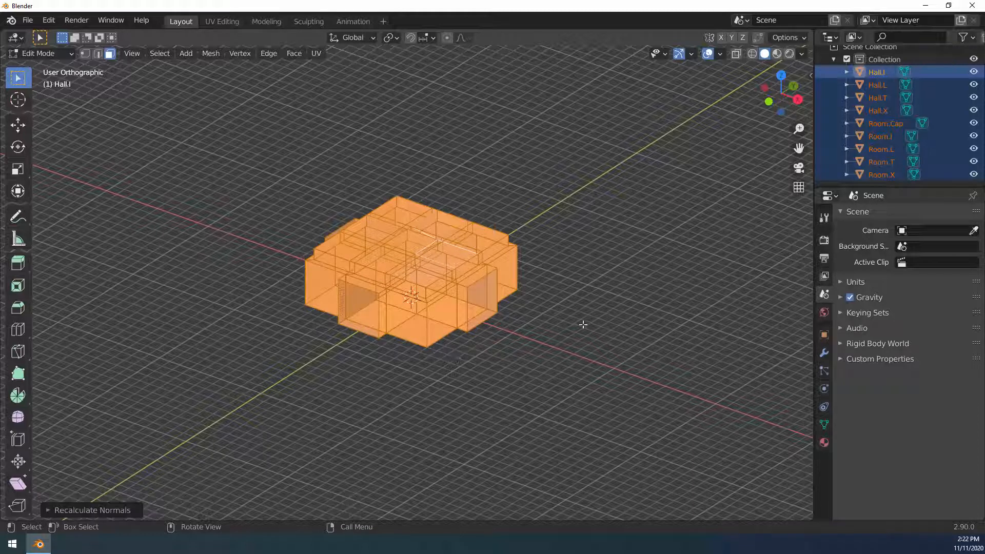
{"action": "key", "text": "Tab"}
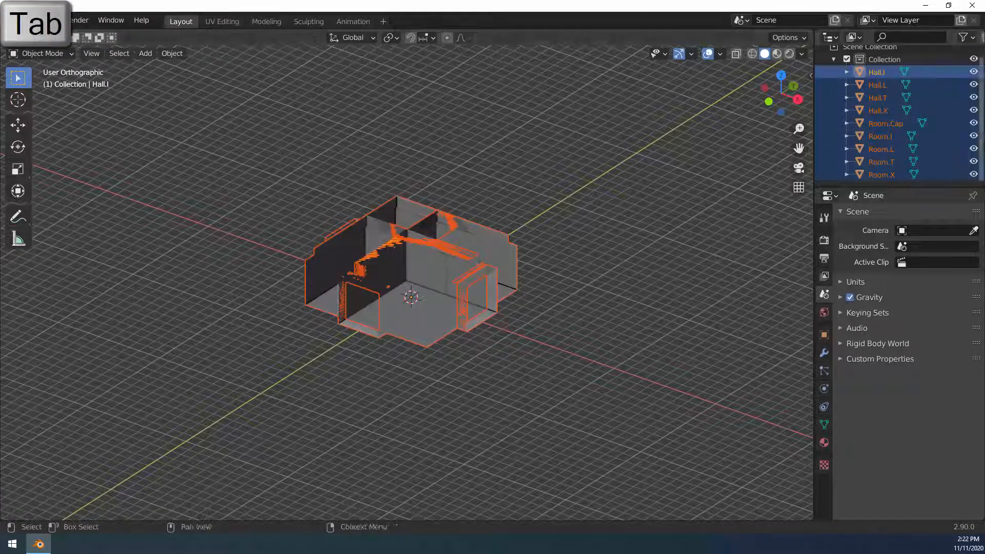
Hide every piece from Hall.L to Room.X, leaving only Hall.I shown
{"action": "left_click_drag", "start_coordinate": [973, 85], "coordinate": [973, 174]}
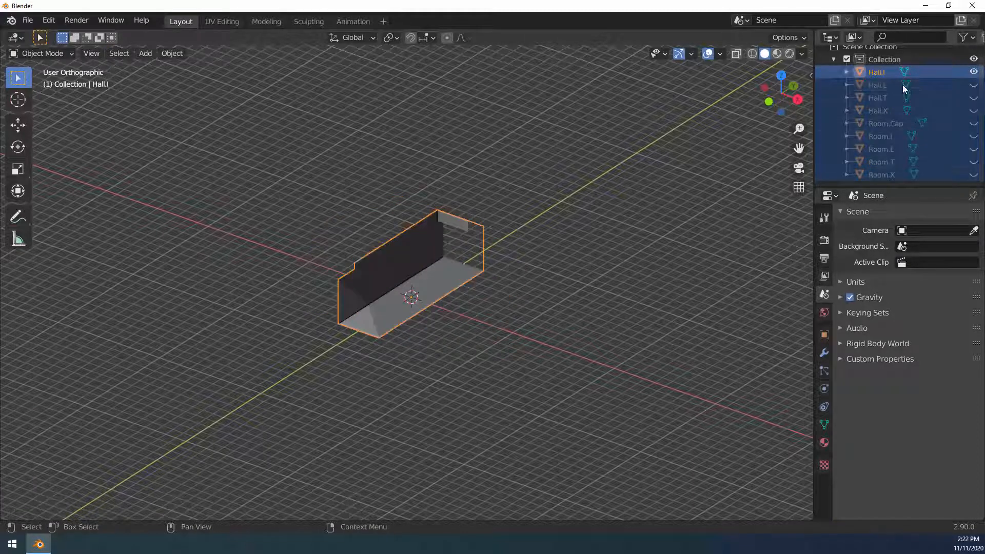
{"action": "scroll", "coordinate": [583, 267], "scroll_direction": "up", "scroll_amount": 4}
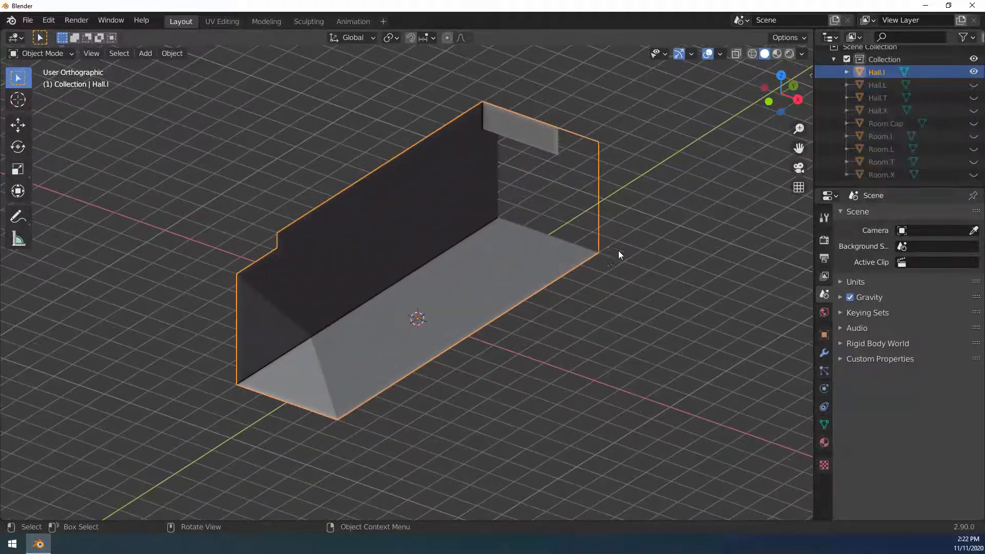
{"action": "middle_click_drag", "start_coordinate": [617, 251], "coordinate": [627, 233]}
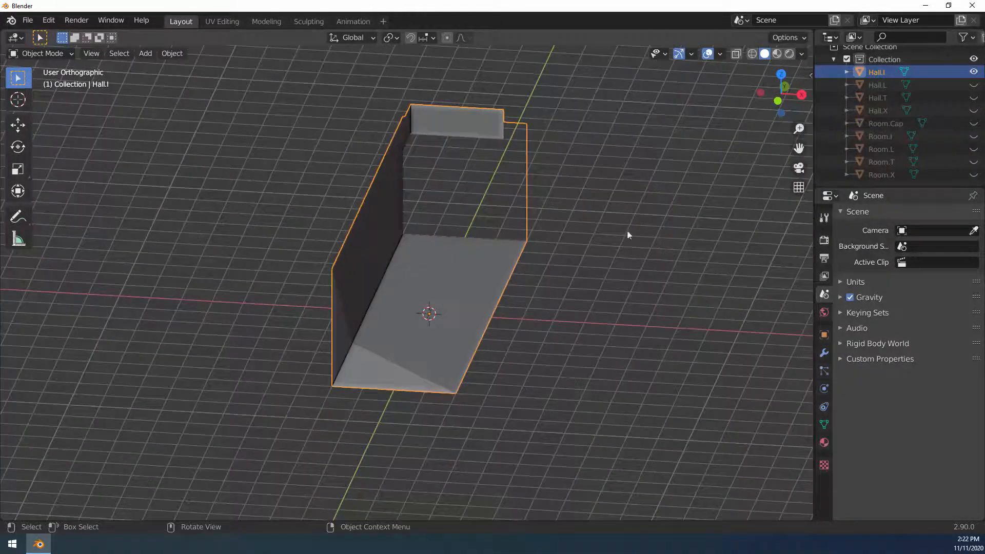
Inspect the interior of Hall.I with Walk Navigation, looking over its walls, floor, raised ceiling and open ends
{"action": "left_click", "coordinate": [97, 53]}
{"action": "mouse_move", "coordinate": [140, 217]}
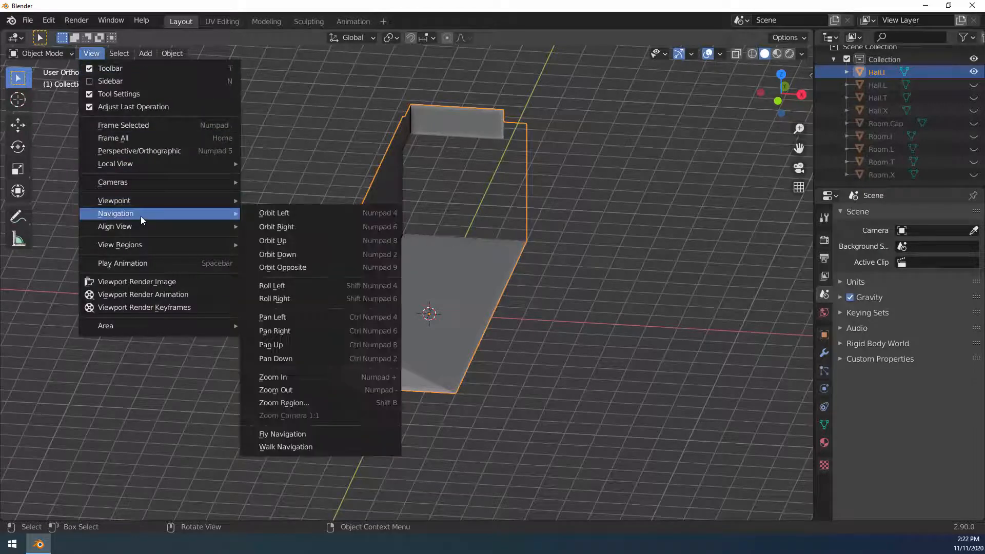
{"action": "left_click", "coordinate": [296, 448]}
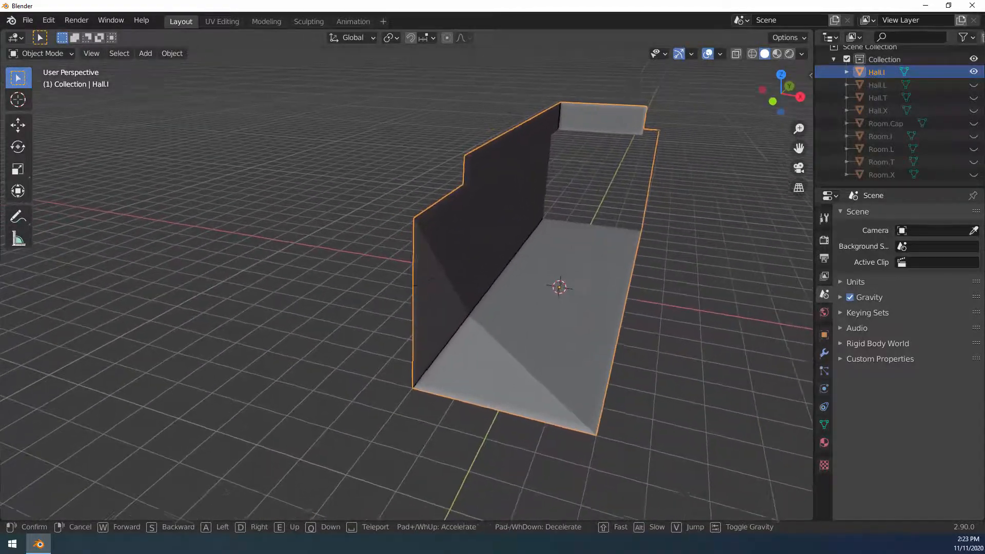
{"action": "key", "text": "w"}
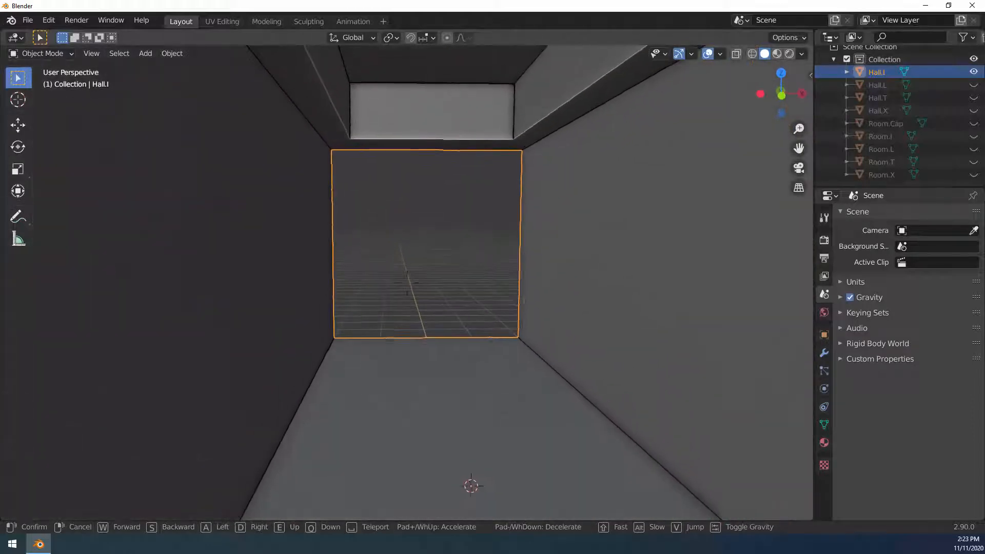
{"action": "key", "text": "w"}
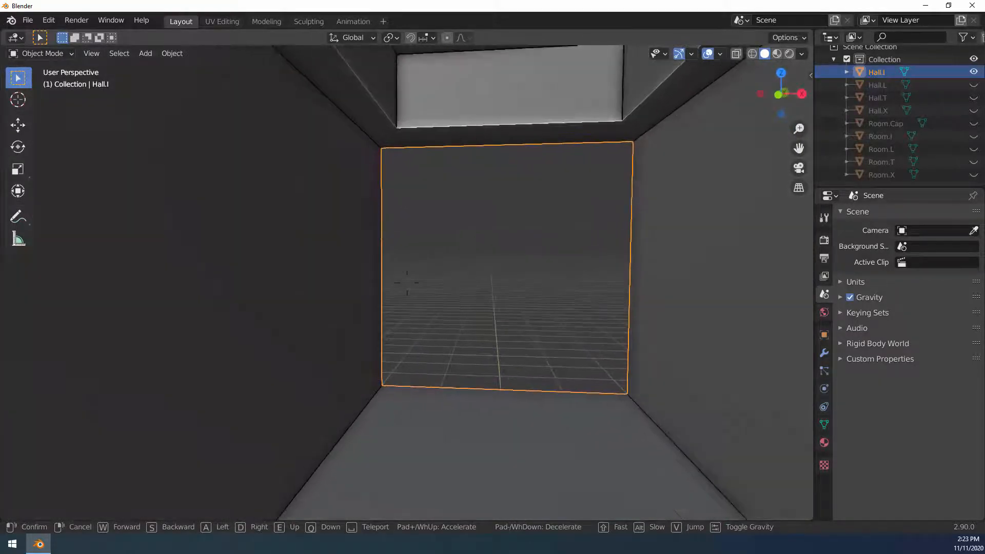
{"action": "key", "text": "Tab"}
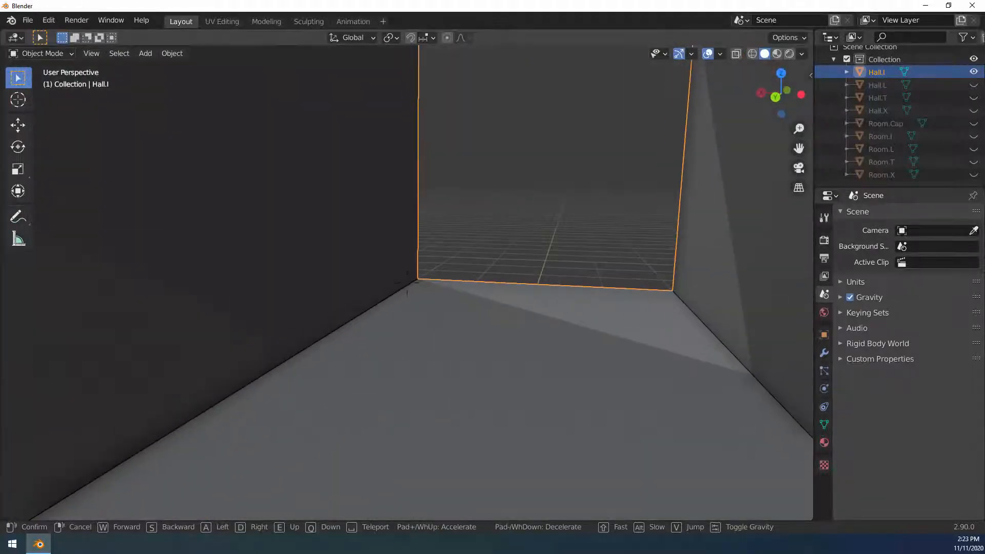
{"action": "key", "text": "w"}
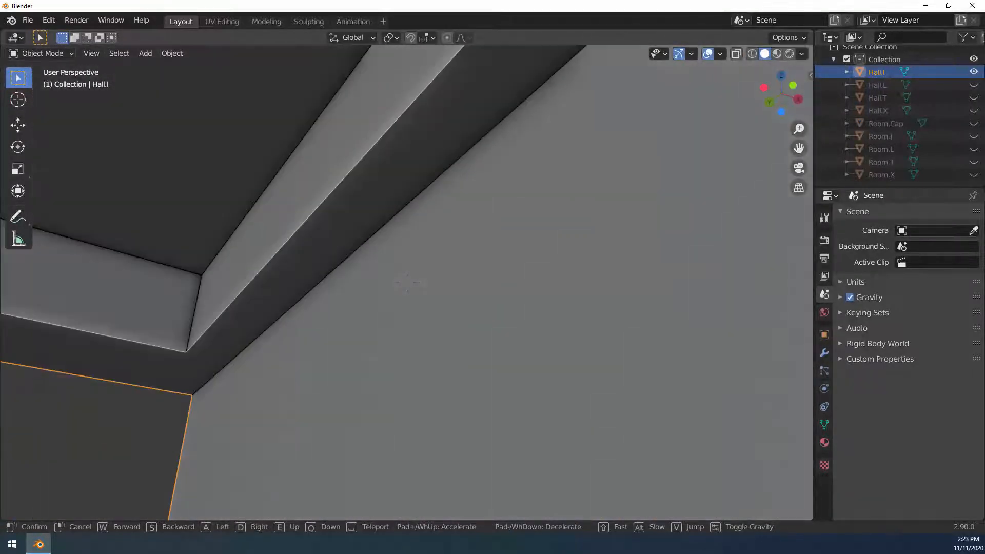
{"action": "key", "text": "w"}
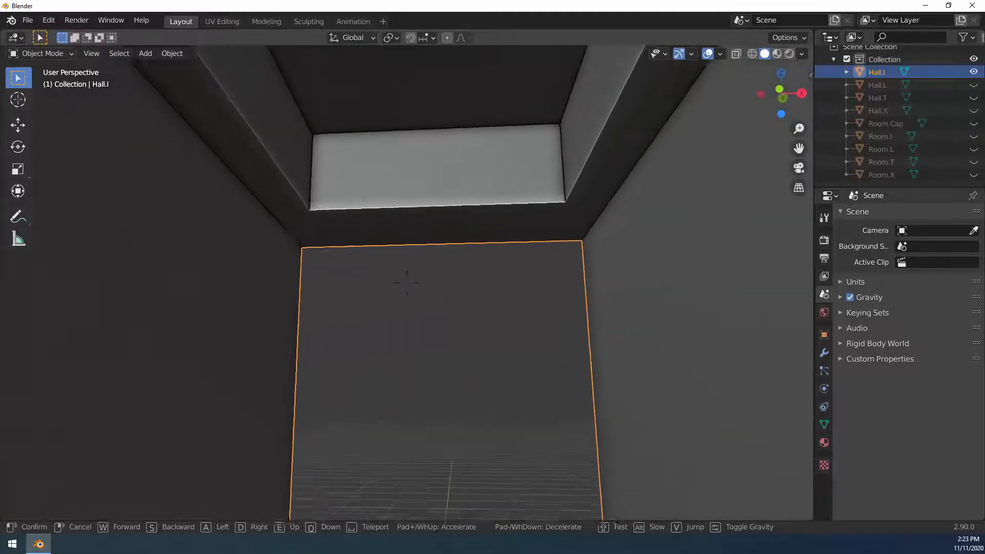
{"action": "key", "text": "Escape"}
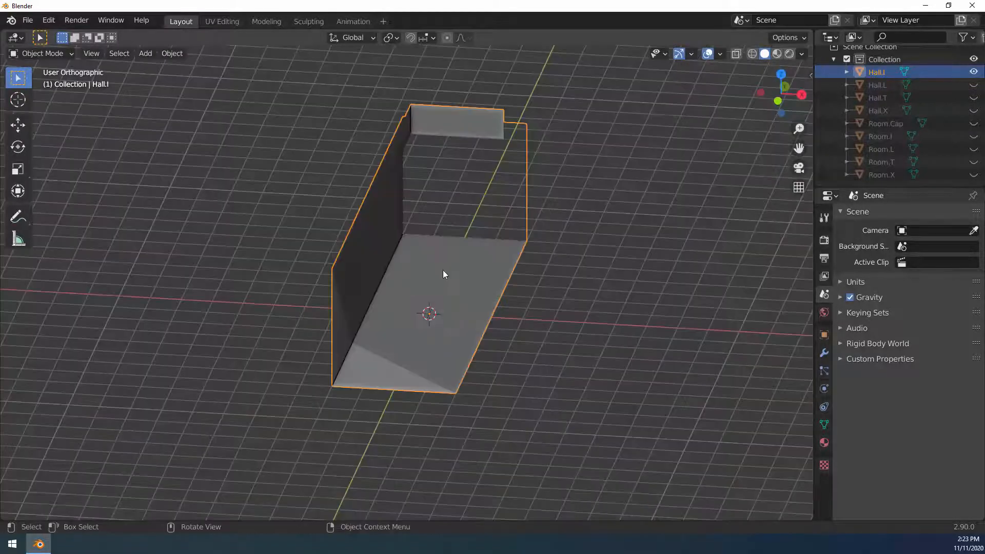
Show only Hall.L in place of Hall.I and inspect its interior with Walk Navigation
{"action": "left_click", "coordinate": [973, 72]}
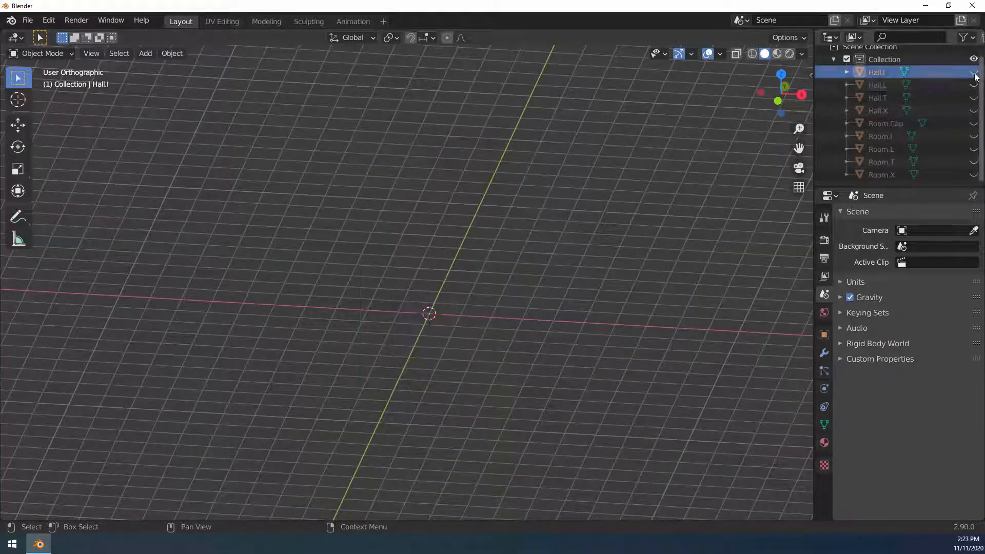
{"action": "left_click", "coordinate": [973, 84]}
{"action": "left_click", "coordinate": [884, 87]}
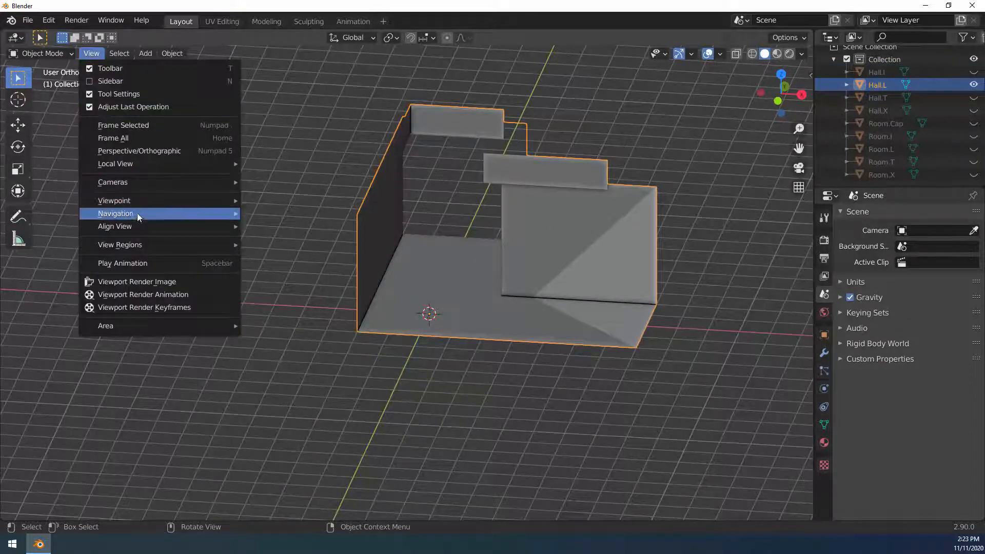
{"action": "mouse_move", "coordinate": [138, 214]}
{"action": "left_click", "coordinate": [315, 444]}
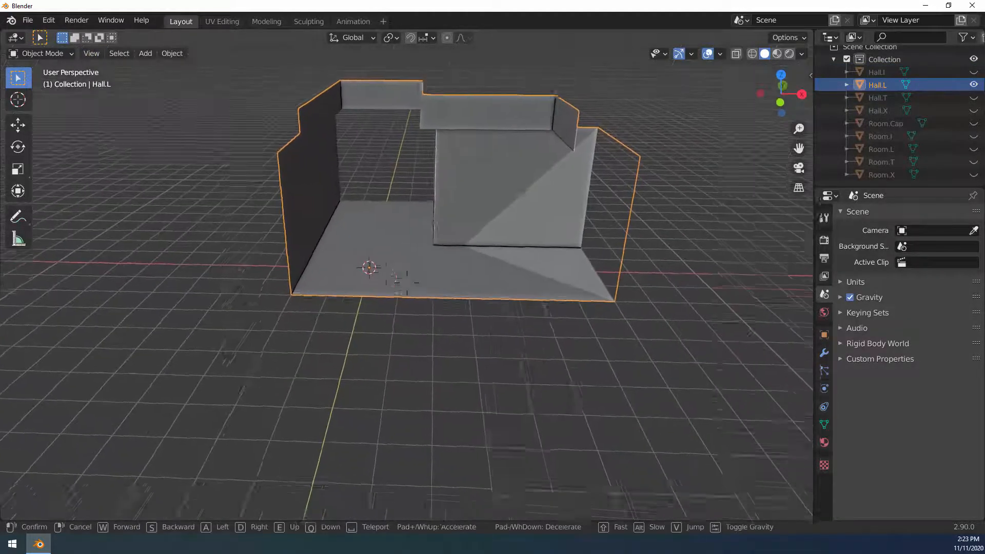
{"action": "key", "text": "w"}
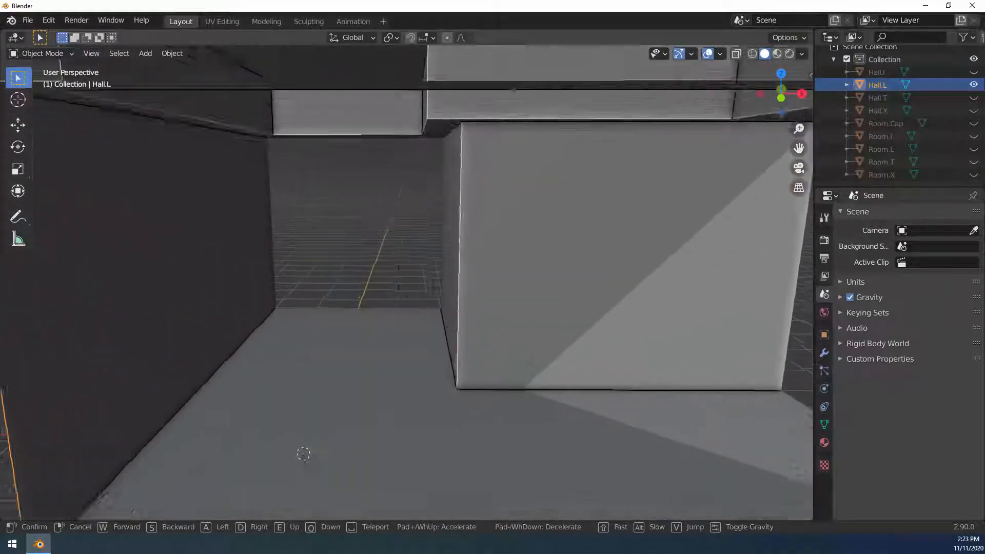
{"action": "key", "text": "a"}
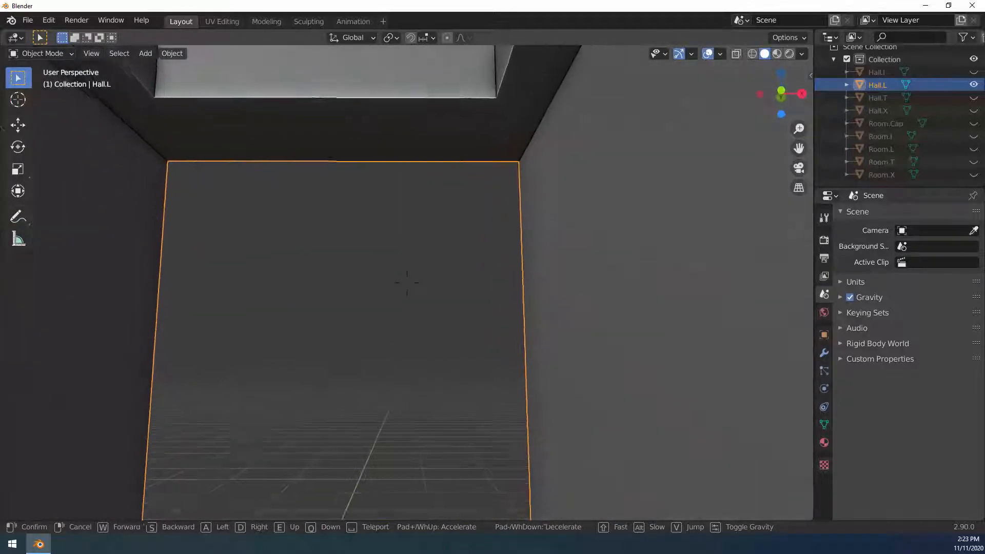
{"action": "key", "text": "Escape"}
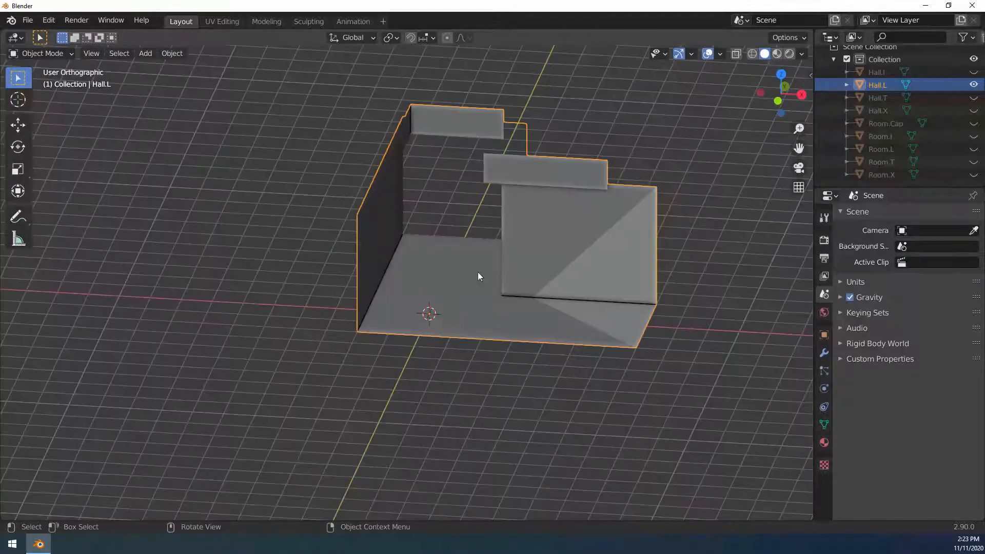
Show only Room.L in place of Hall.L and inspect its interior and doorways with Walk Navigation
{"action": "left_click", "coordinate": [974, 86]}
{"action": "left_click", "coordinate": [974, 149]}
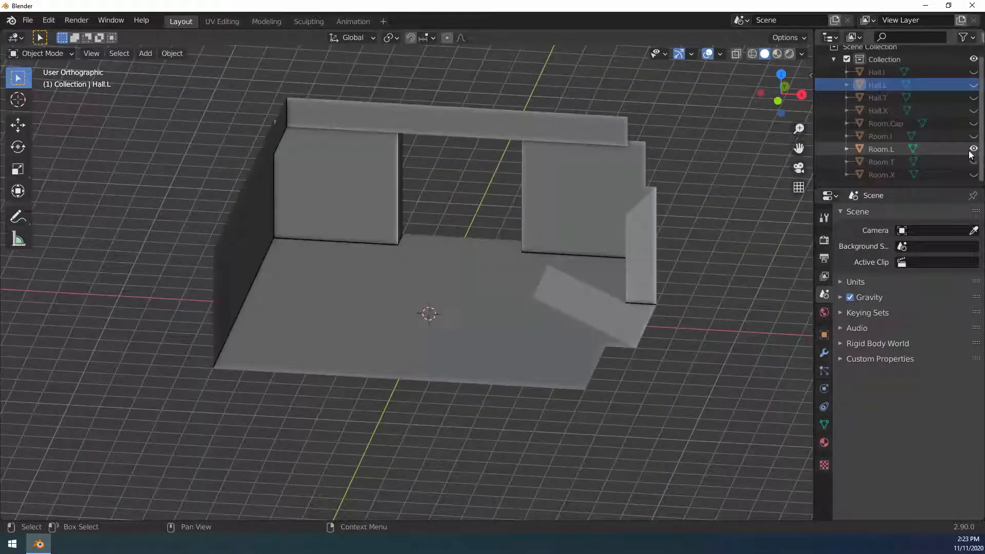
{"action": "left_click", "coordinate": [880, 149]}
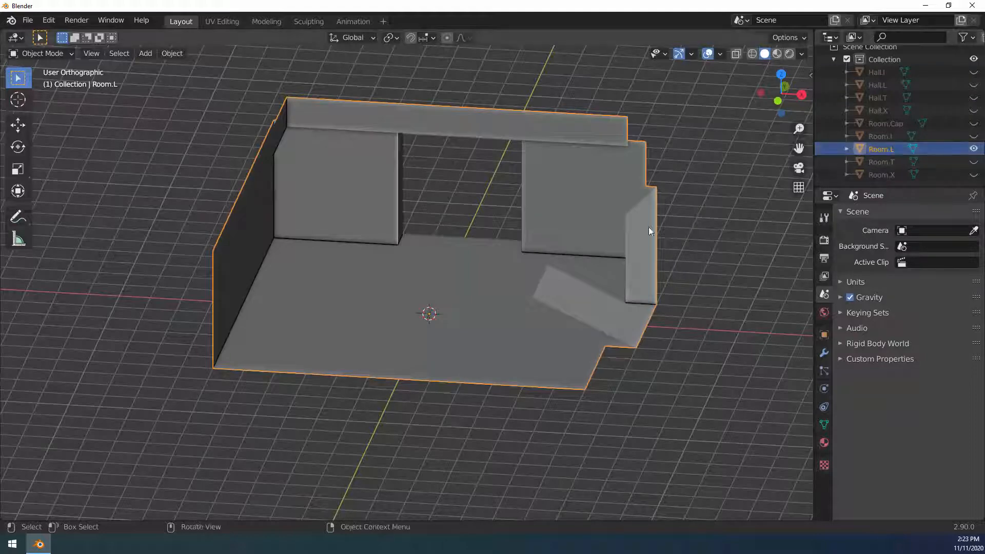
{"action": "left_click", "coordinate": [97, 55]}
{"action": "mouse_move", "coordinate": [129, 218]}
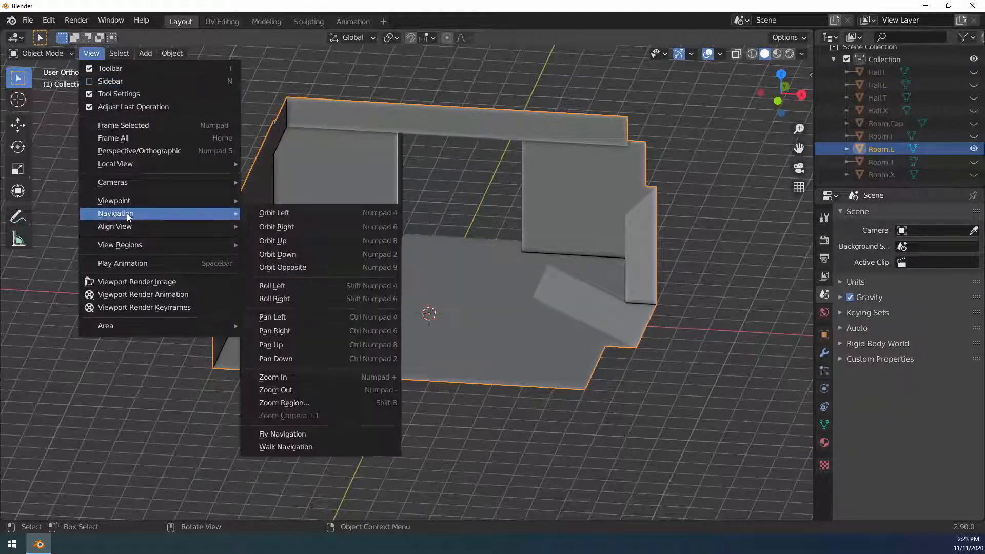
{"action": "left_click", "coordinate": [306, 446]}
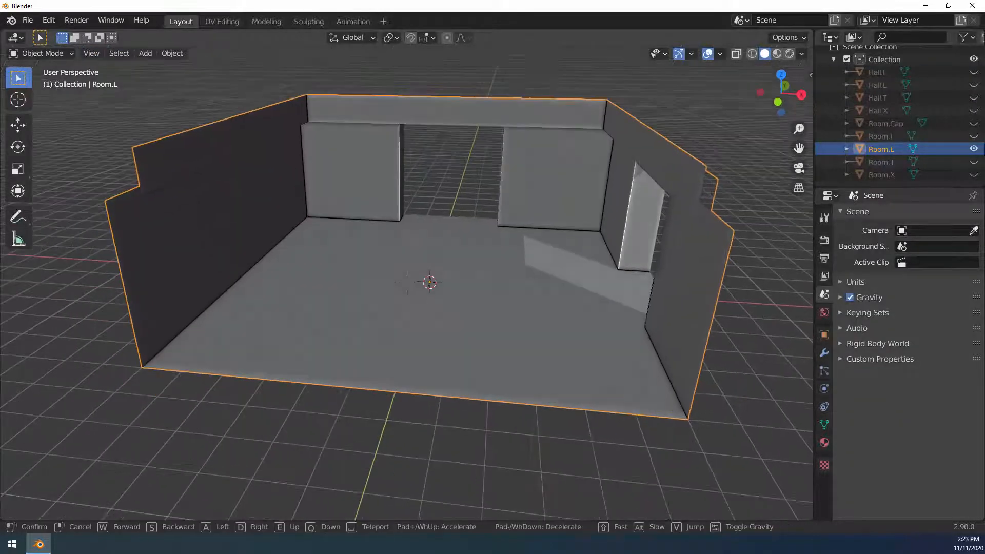
{"action": "key", "text": "w"}
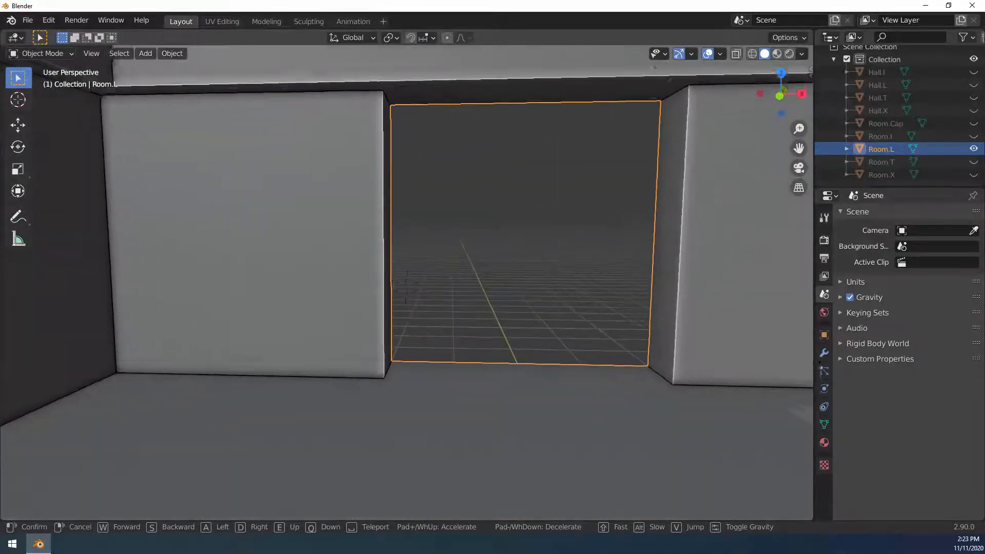
{"action": "key", "text": "w"}
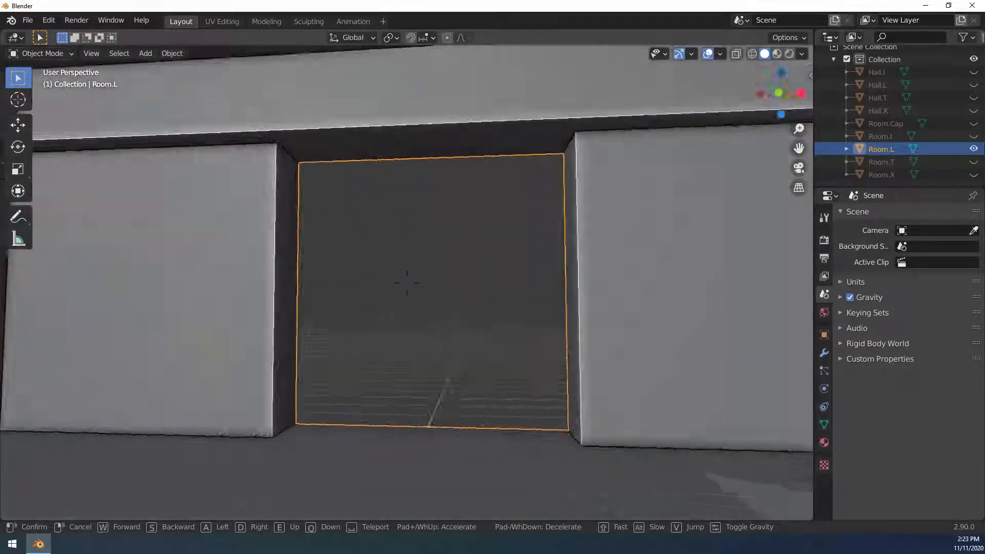
{"action": "key", "text": "s"}
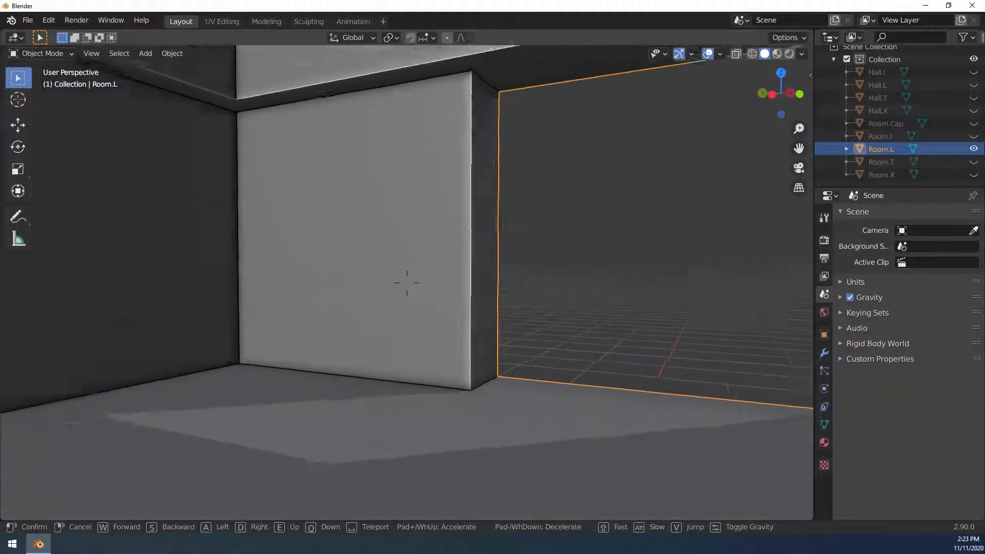
{"action": "key", "text": "Escape"}
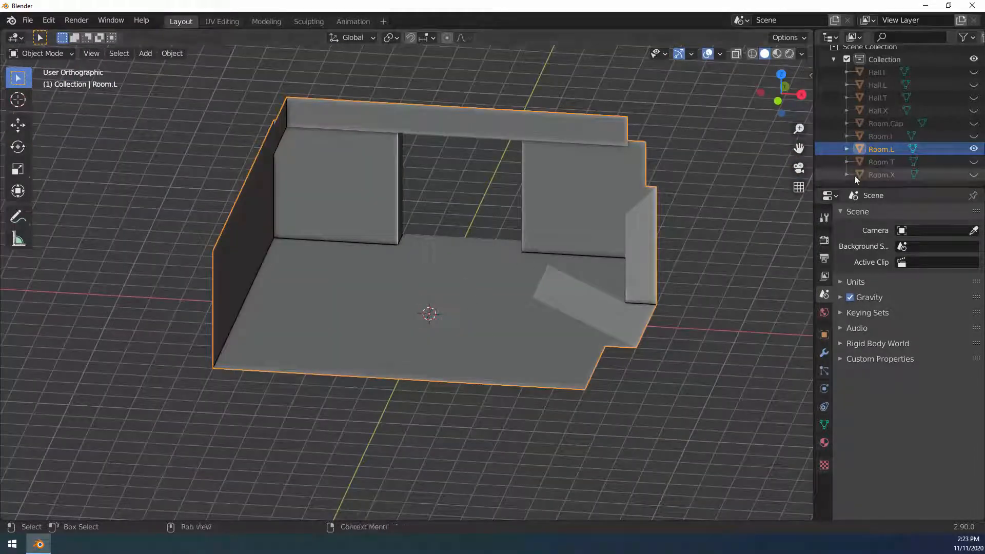
Show all nine hall and room pieces, from Hall.I to Room.X, in top orthographic view
{"action": "key", "text": "KP_7"}
{"action": "scroll", "coordinate": [636, 167], "scroll_direction": "down", "scroll_amount": 6}
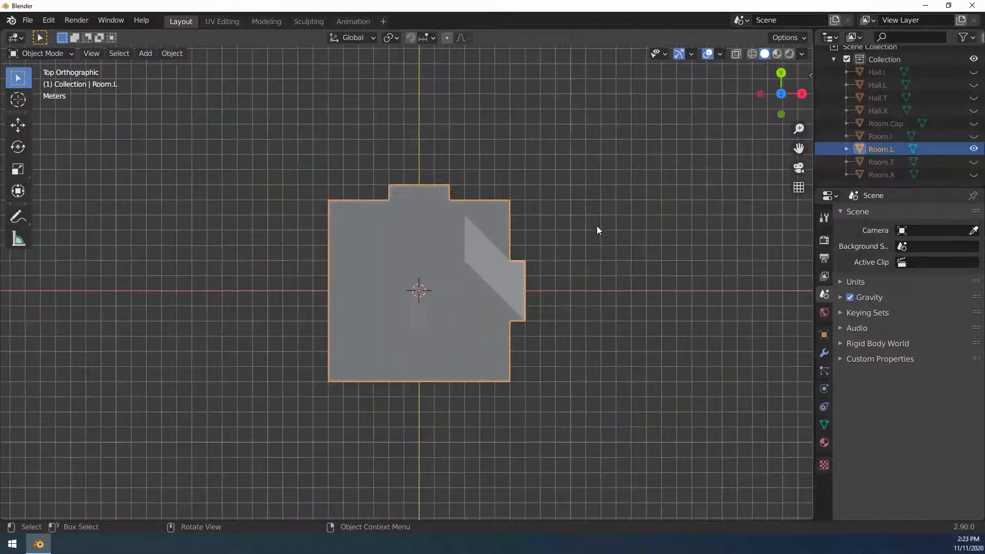
{"action": "left_click", "coordinate": [974, 175]}
{"action": "left_click_drag", "start_coordinate": [974, 84], "coordinate": [974, 72]}
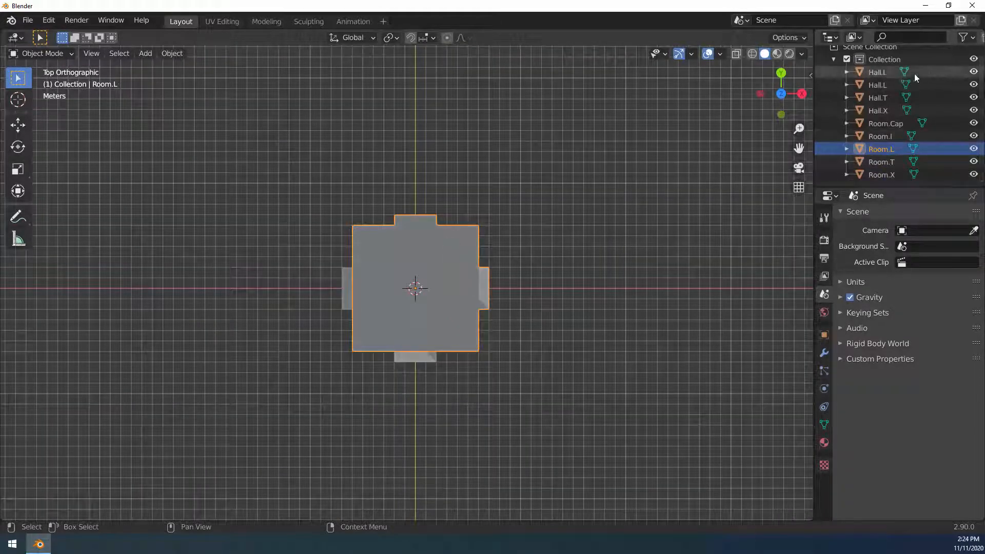
Move Hall.I 14 m along the positive Y axis so its end meets the +Y opening of the remaining pieces
{"action": "left_click", "coordinate": [877, 75]}
{"action": "scroll", "coordinate": [490, 271], "scroll_direction": "down", "scroll_amount": 4}
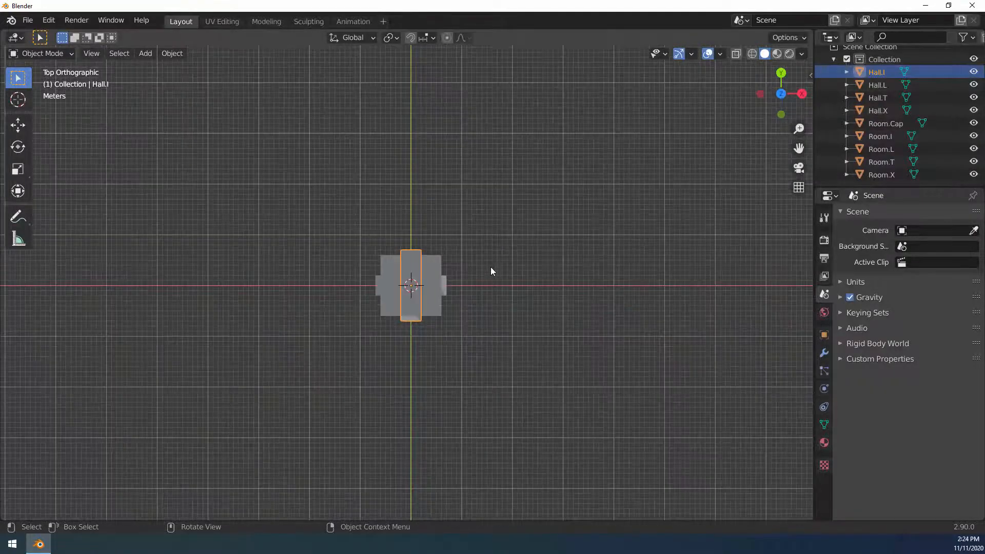
{"action": "scroll", "coordinate": [491, 267], "scroll_direction": "up", "scroll_amount": 4}
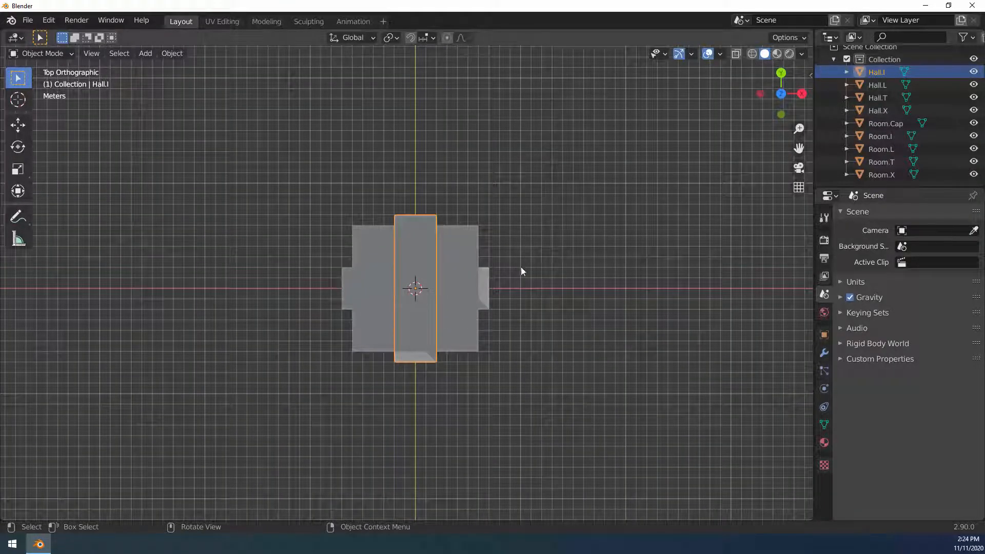
{"action": "scroll", "coordinate": [519, 267], "scroll_direction": "down", "scroll_amount": 2}
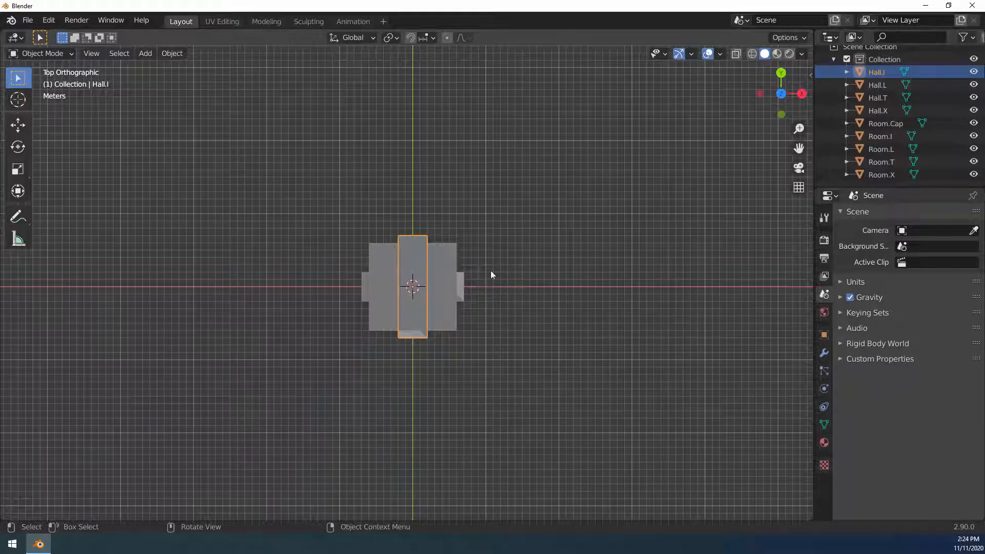
{"action": "left_click", "coordinate": [432, 38]}
{"action": "key", "text": "g"}
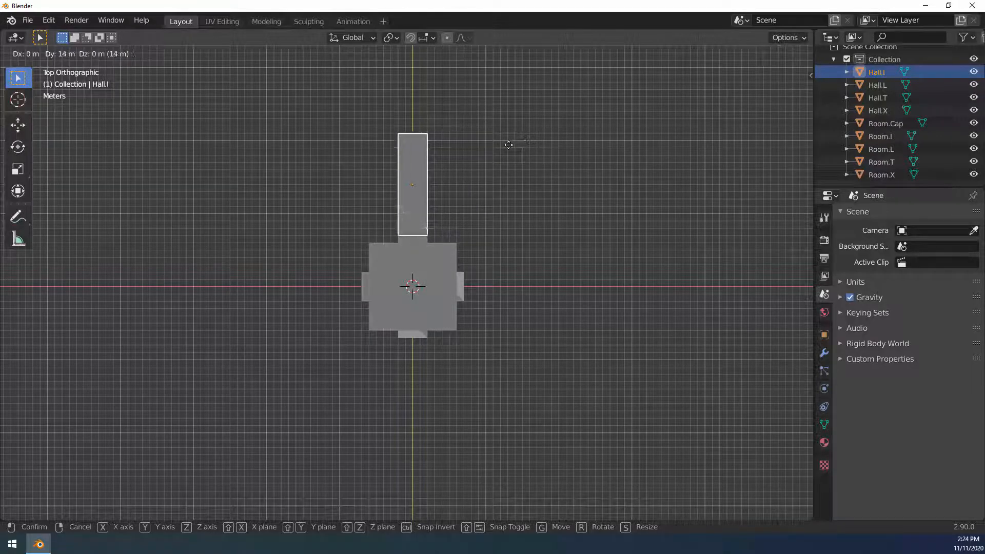
{"action": "left_click", "coordinate": [508, 146]}
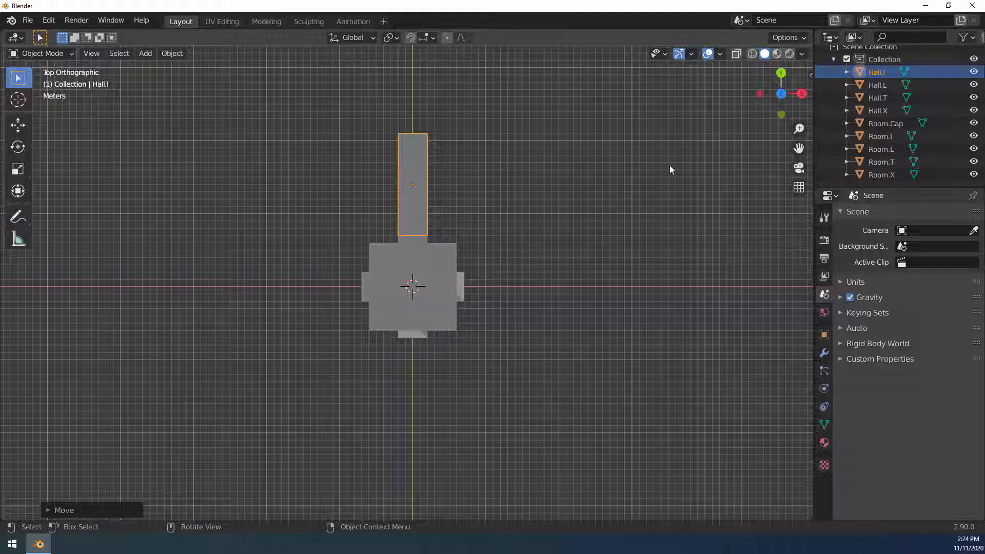
Move the seven pieces from Hall.T to Room.X together about 26 m along the negative X axis, leaving Hall.L at the origin
{"action": "left_click", "coordinate": [883, 86]}
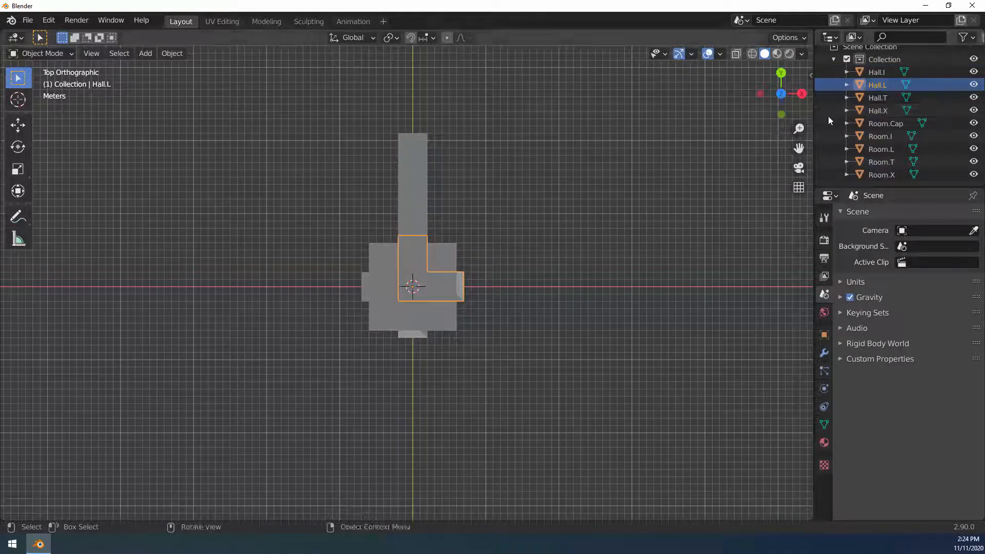
{"action": "left_click", "coordinate": [879, 98]}
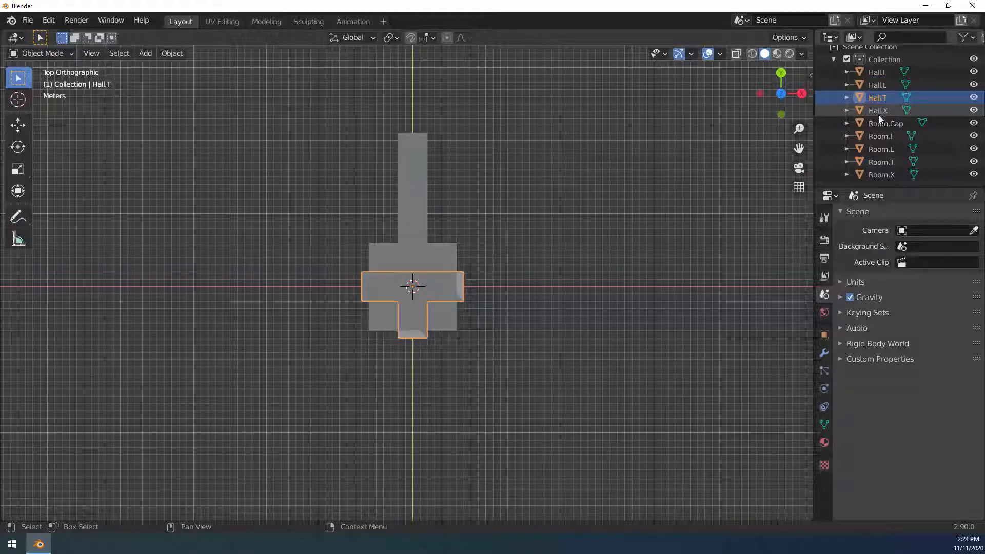
{"action": "left_click", "coordinate": [881, 172], "text": "shift"}
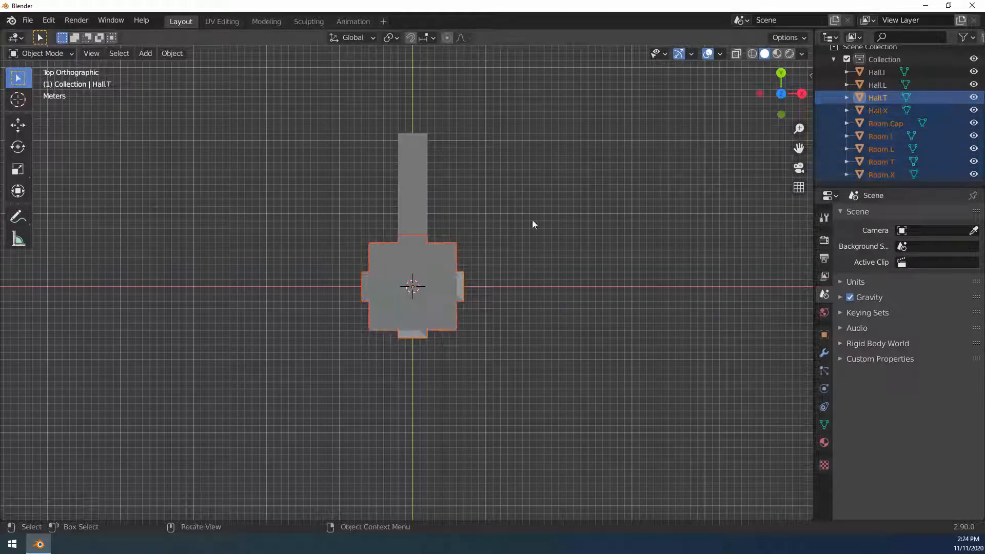
{"action": "key", "text": "g"}
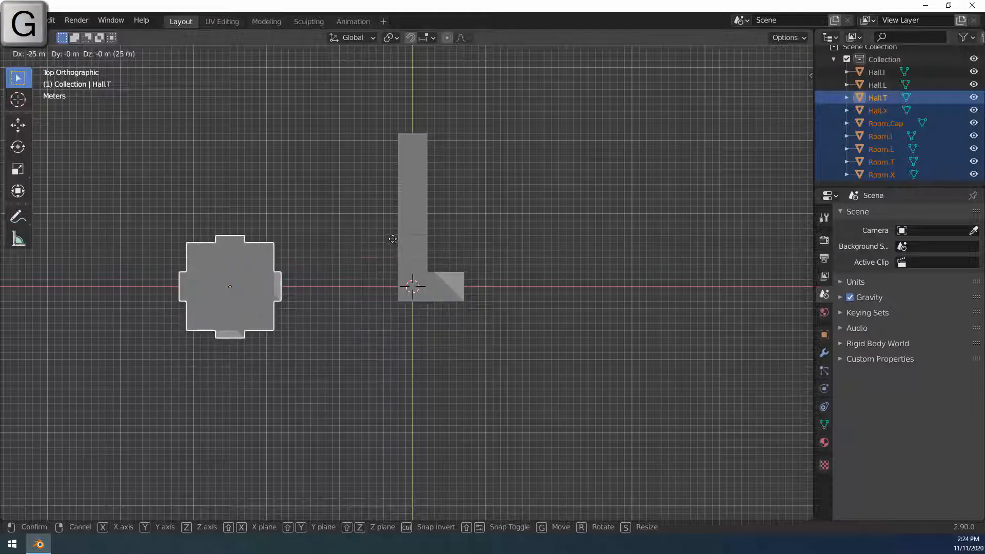
{"action": "left_click", "coordinate": [388, 233]}
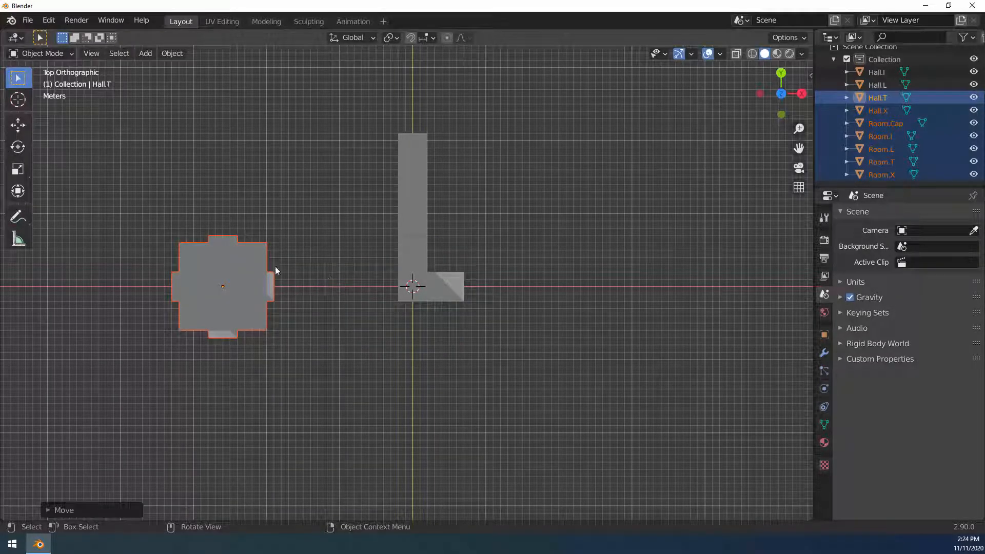
Move Hall.L 12 m along the negative Y axis, leaving the origin clear below Hall.I
{"action": "left_click", "coordinate": [877, 98]}
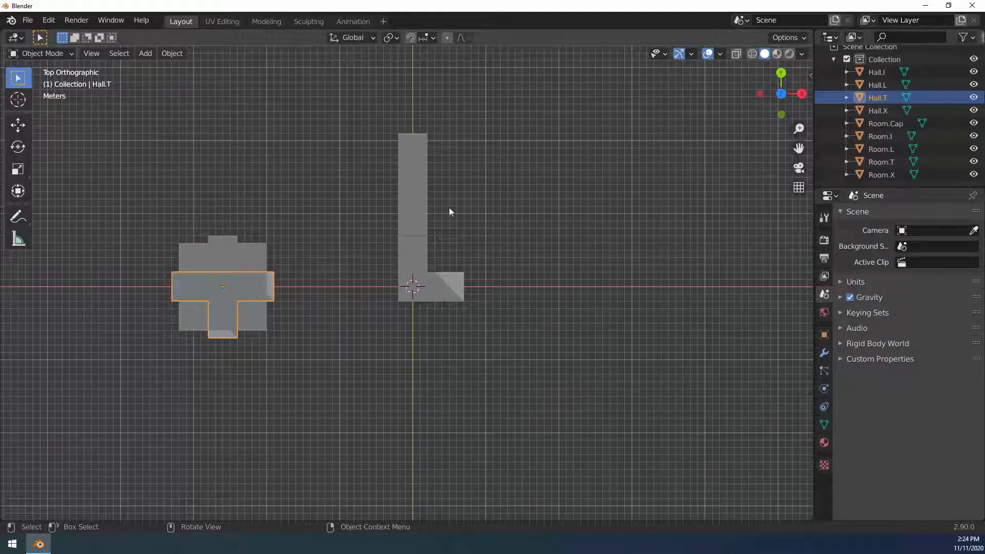
{"action": "left_click", "coordinate": [412, 263]}
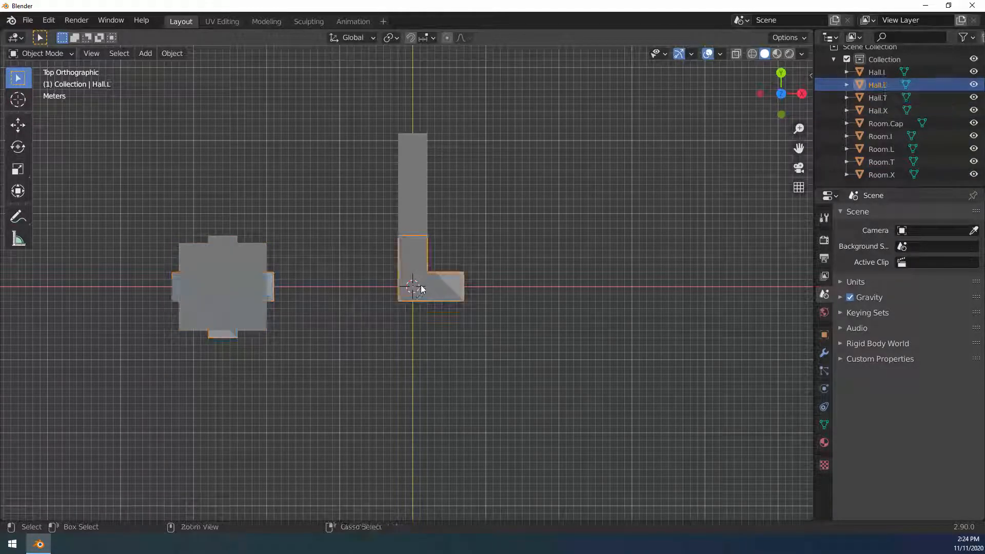
{"action": "key", "text": "g"}
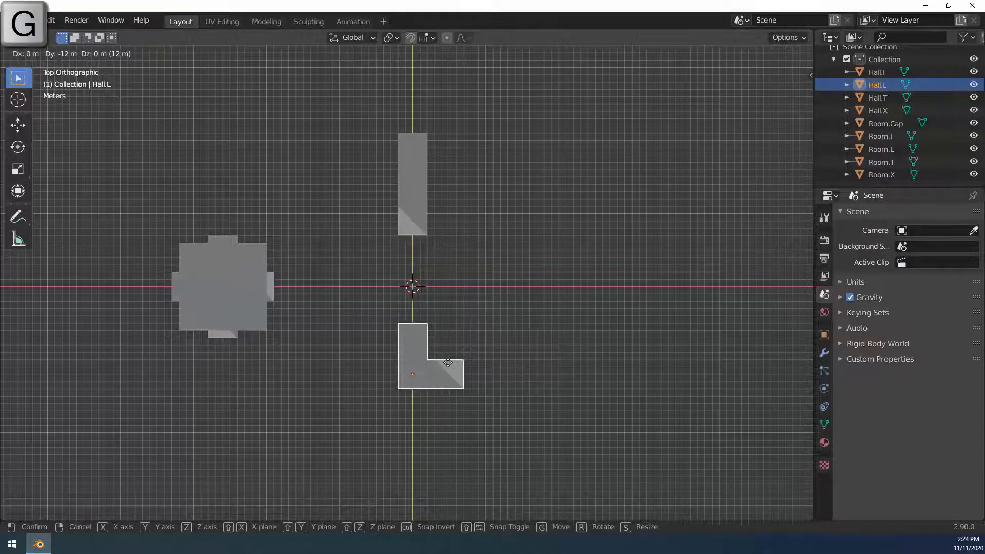
{"action": "left_click", "coordinate": [475, 316]}
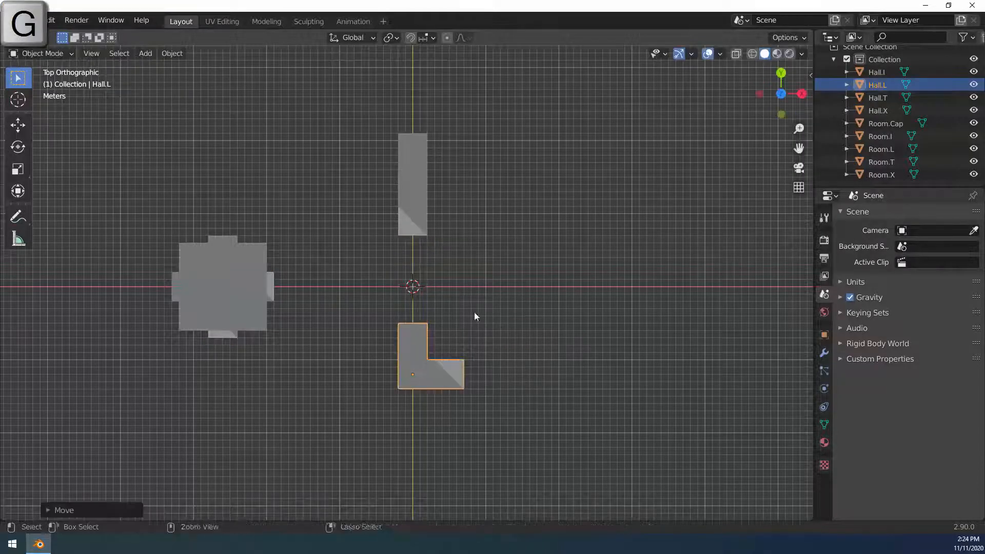
Move Room.I 26 m along the positive X axis to the origin so its +Y opening meets Hall.I
{"action": "left_click", "coordinate": [880, 137]}
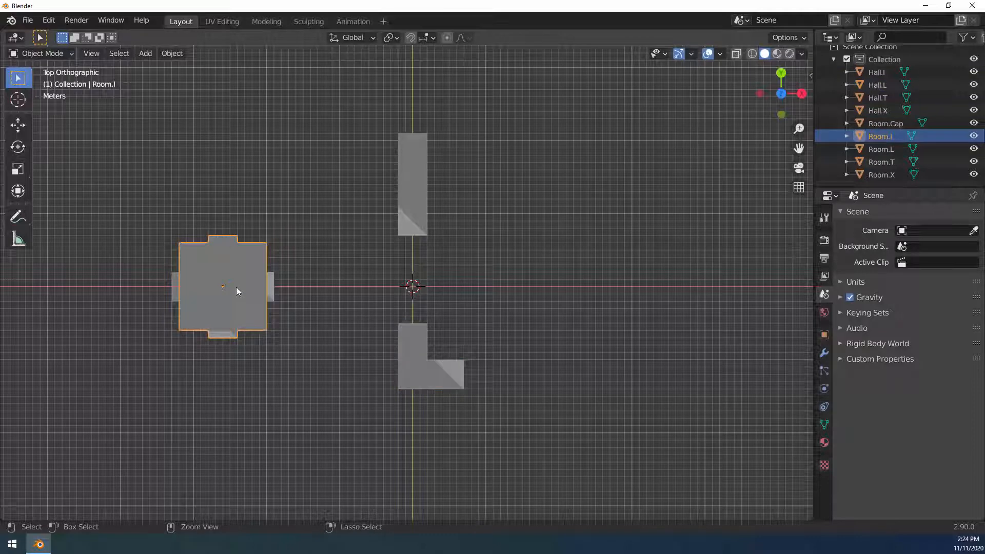
{"action": "key", "text": "g"}
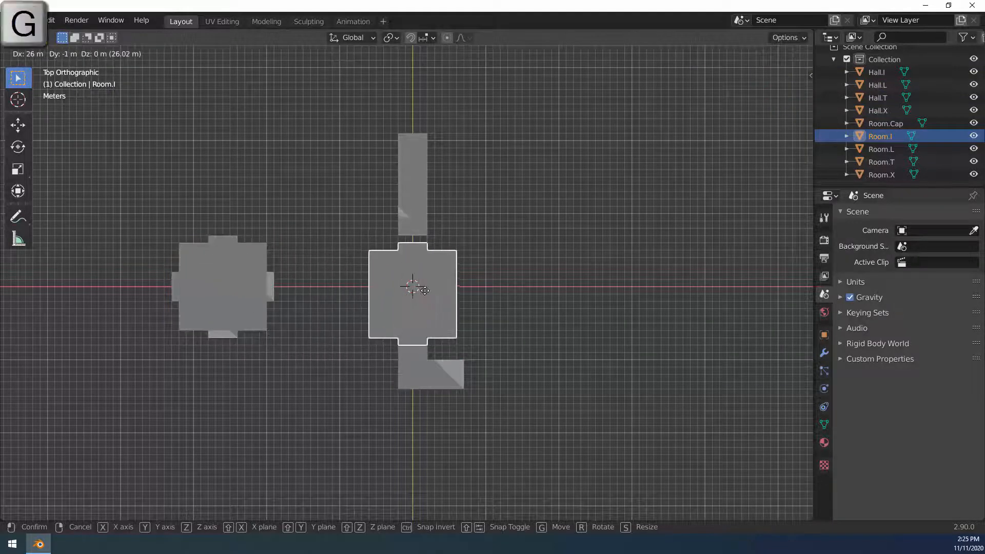
{"action": "left_click", "coordinate": [426, 289]}
Shift Hall.L 2 m along the negative Y axis so its +Y end meets Room.I's -Y opening
{"action": "left_click", "coordinate": [404, 359]}
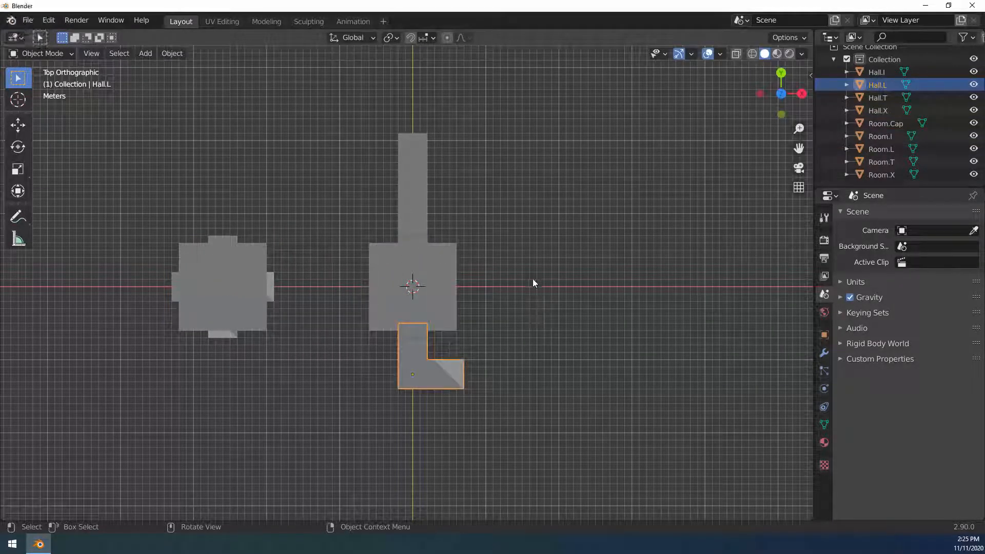
{"action": "key", "text": "g"}
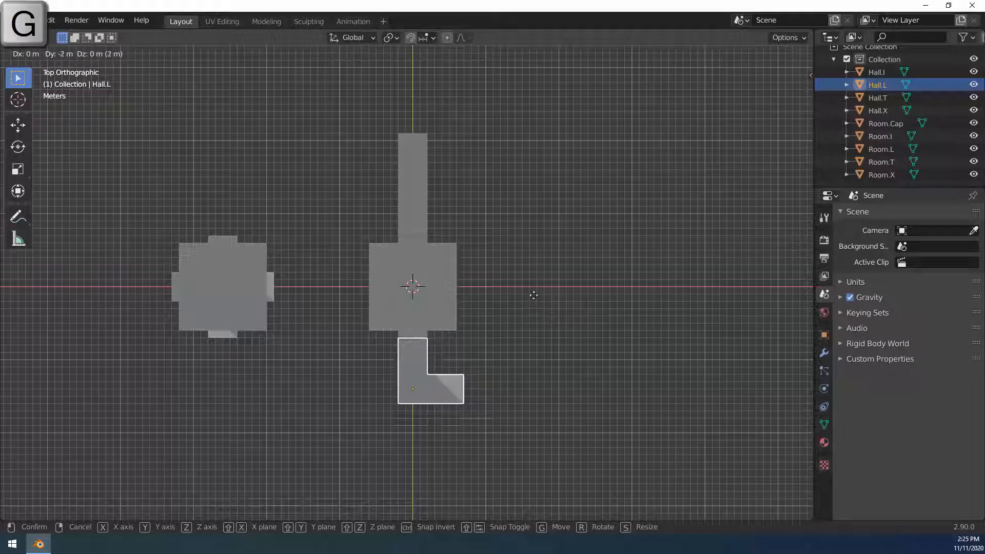
{"action": "left_click", "coordinate": [532, 291]}
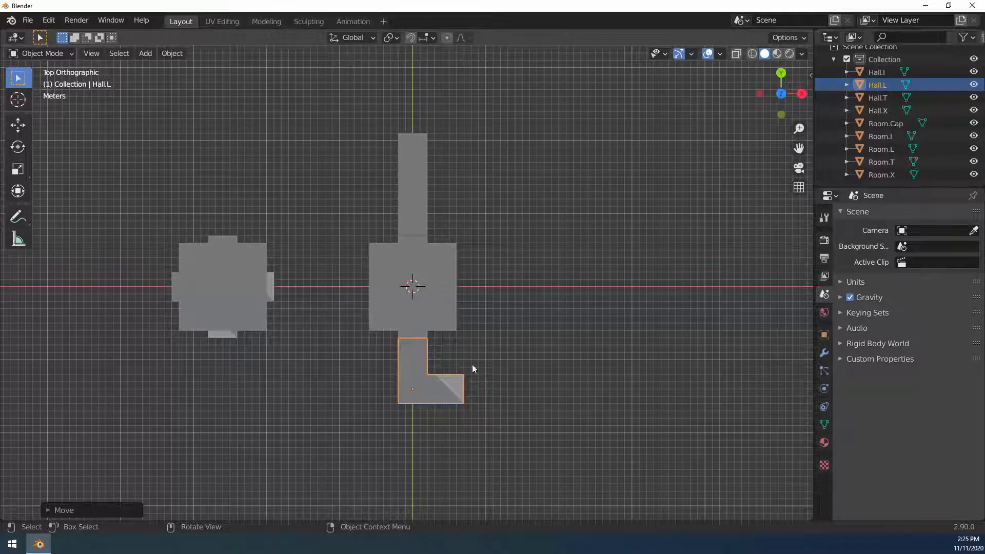
Rotate Room.L 90 degrees counterclockwise and place it so its -X opening meets Hall.L's +X end
{"action": "left_click", "coordinate": [879, 149]}
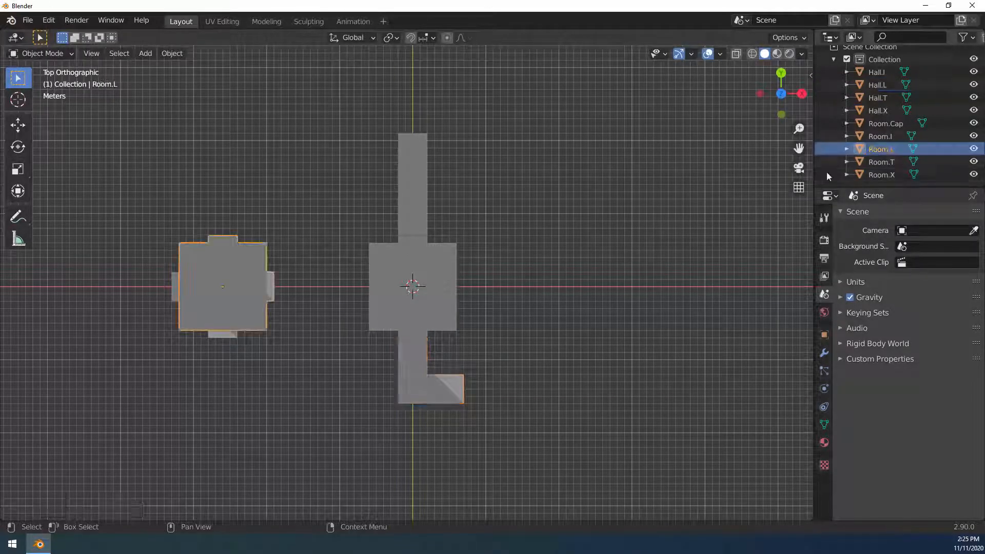
{"action": "key", "text": "g"}
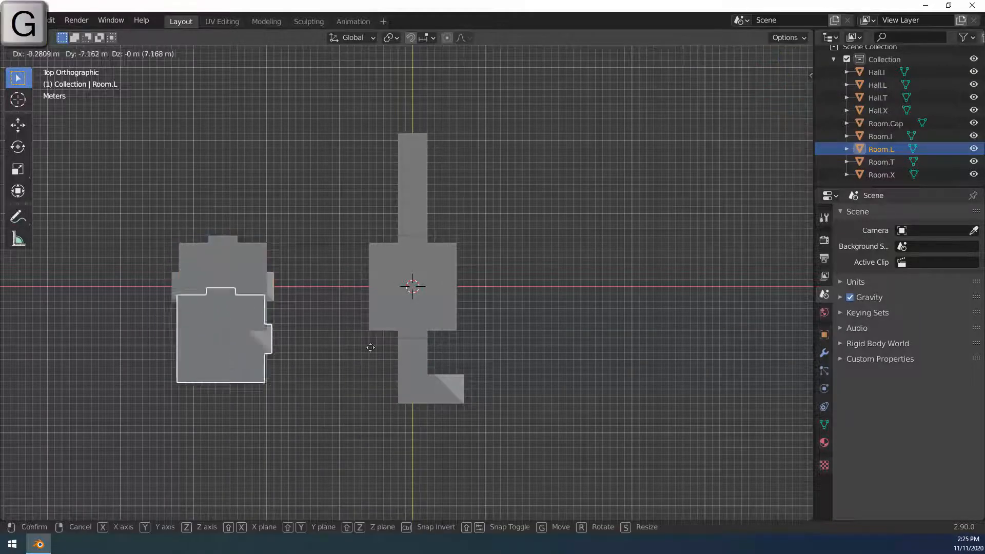
{"action": "left_click", "coordinate": [648, 376]}
{"action": "key", "text": "r"}
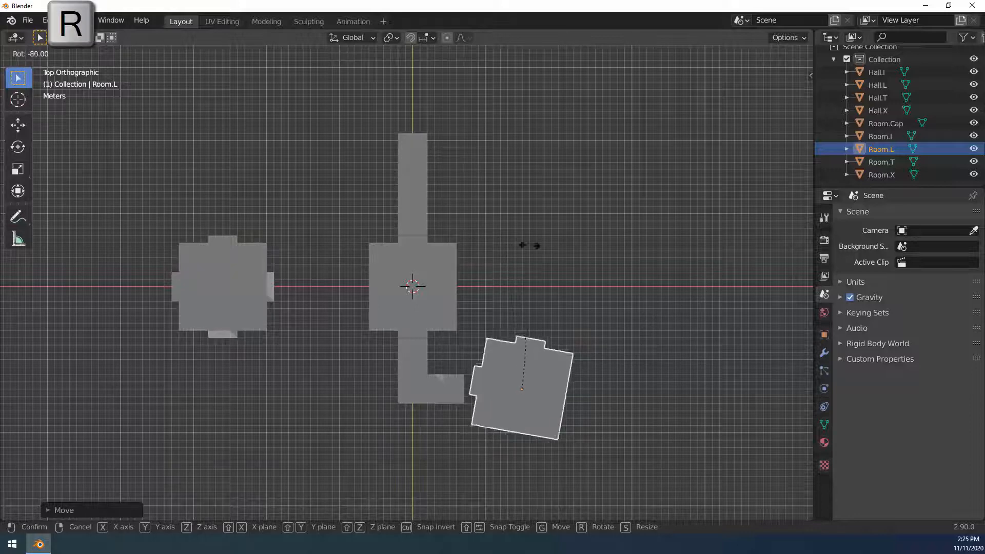
{"action": "left_click", "coordinate": [504, 244]}
{"action": "key", "text": "g"}
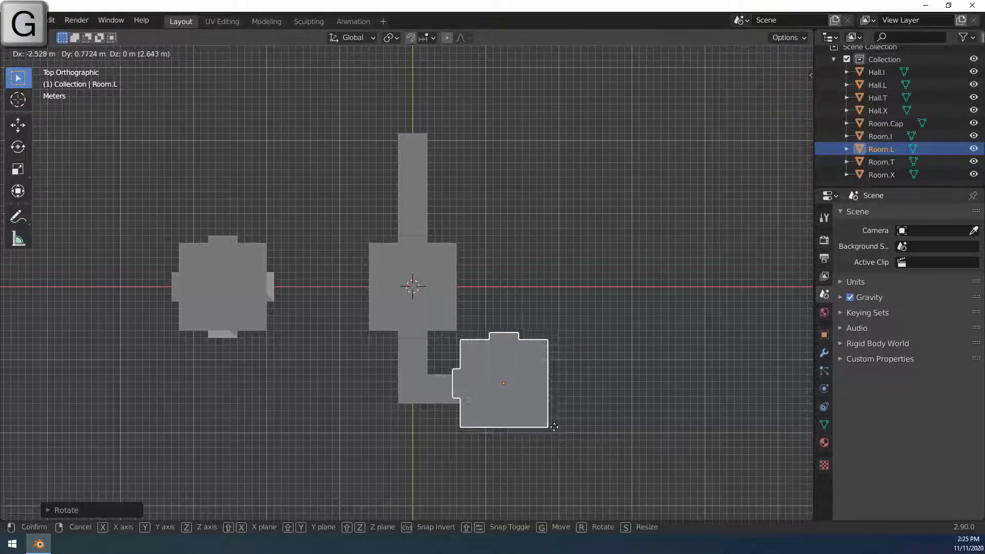
{"action": "left_click", "coordinate": [569, 441]}
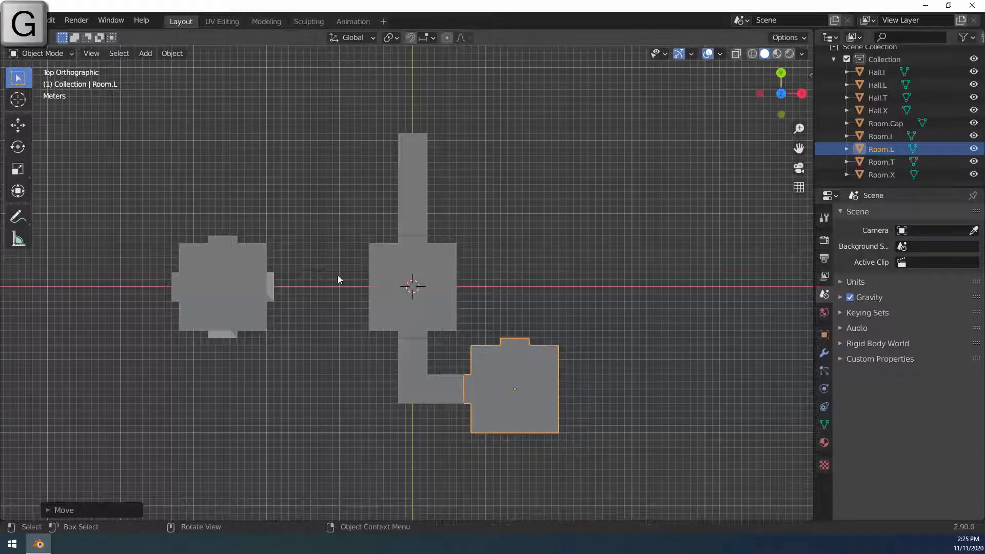
Place Hall.T on Room.L's +Y opening, rotated 90 degrees counterclockwise so its side branch points toward +X
{"action": "left_click", "coordinate": [884, 97]}
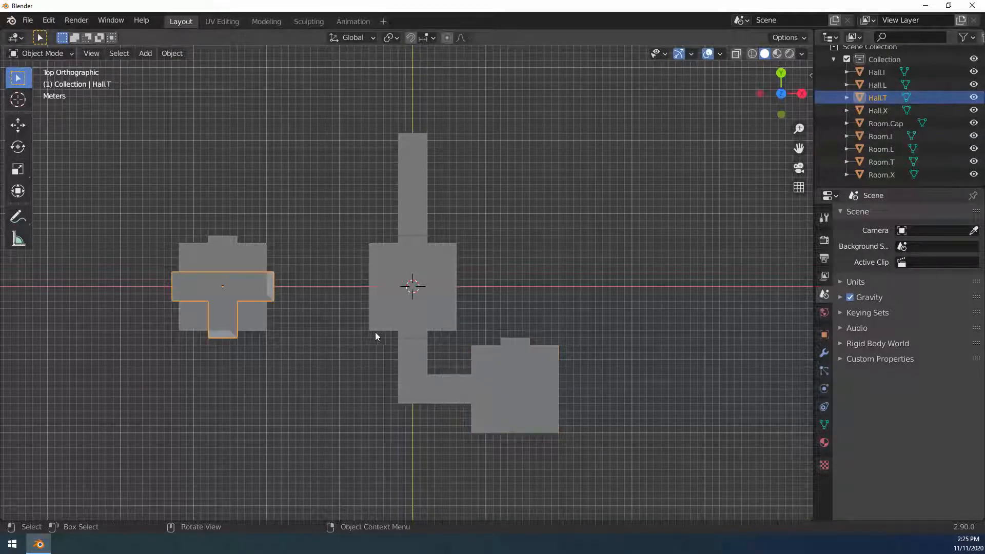
{"action": "key", "text": "g"}
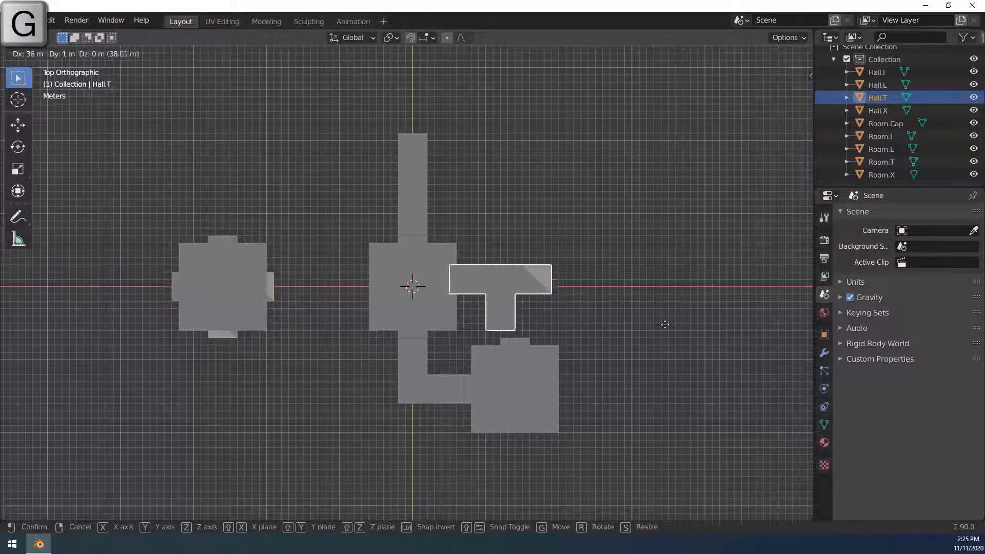
{"action": "left_click", "coordinate": [670, 333]}
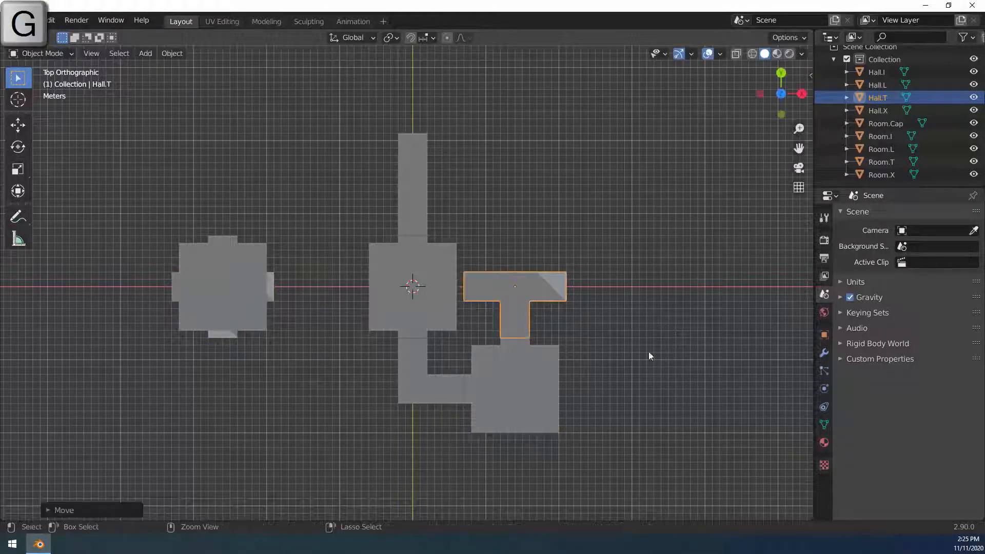
{"action": "key", "text": "r"}
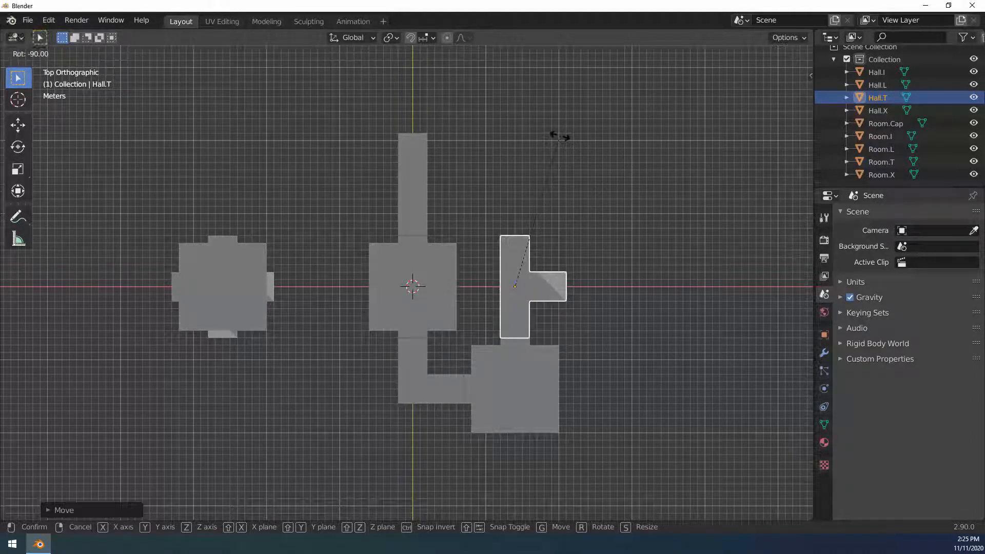
{"action": "left_click", "coordinate": [560, 137]}
{"action": "key", "text": "g"}
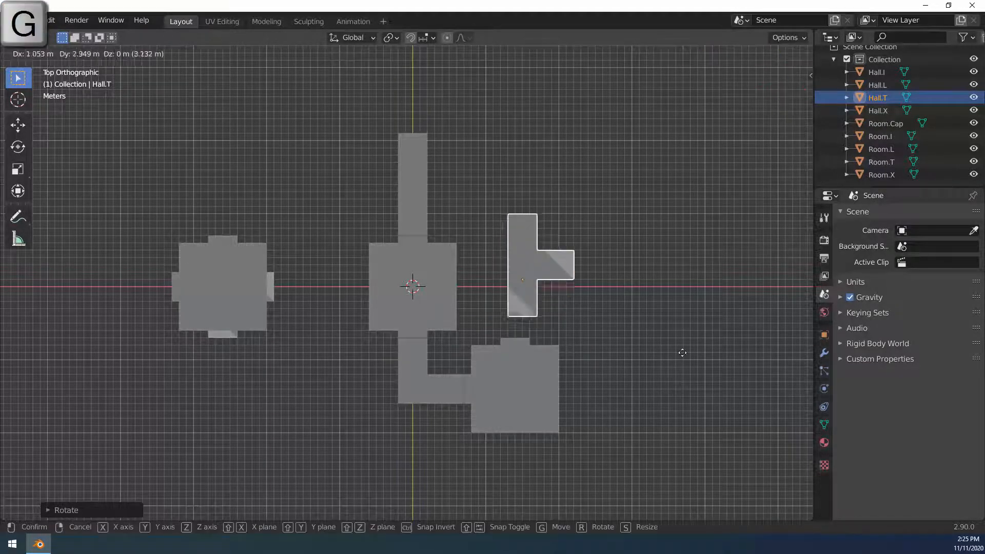
{"action": "left_click", "coordinate": [655, 379]}
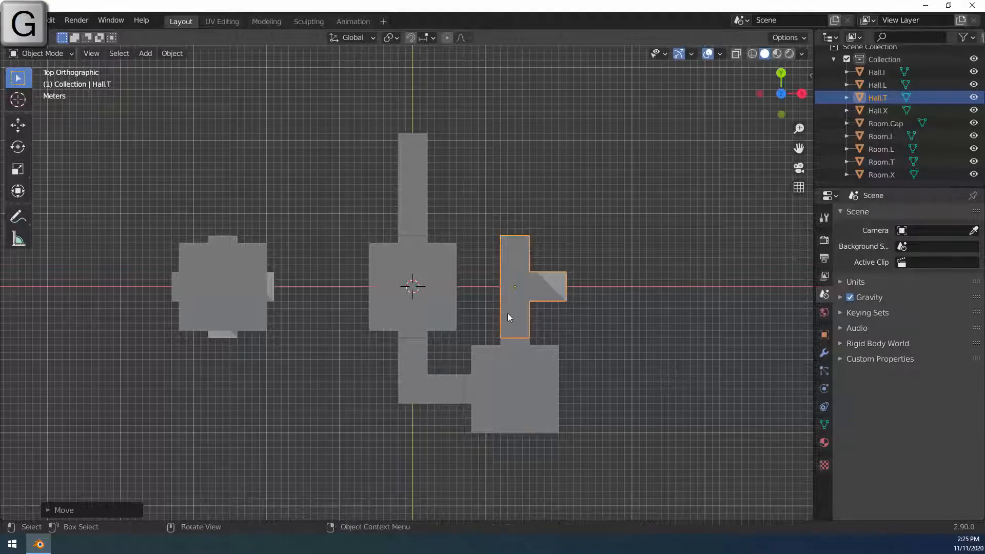
Place Room.Cap beyond Hall.I's +Y end, rotated 180 degrees so its single opening meets the hall
{"action": "left_click", "coordinate": [883, 125]}
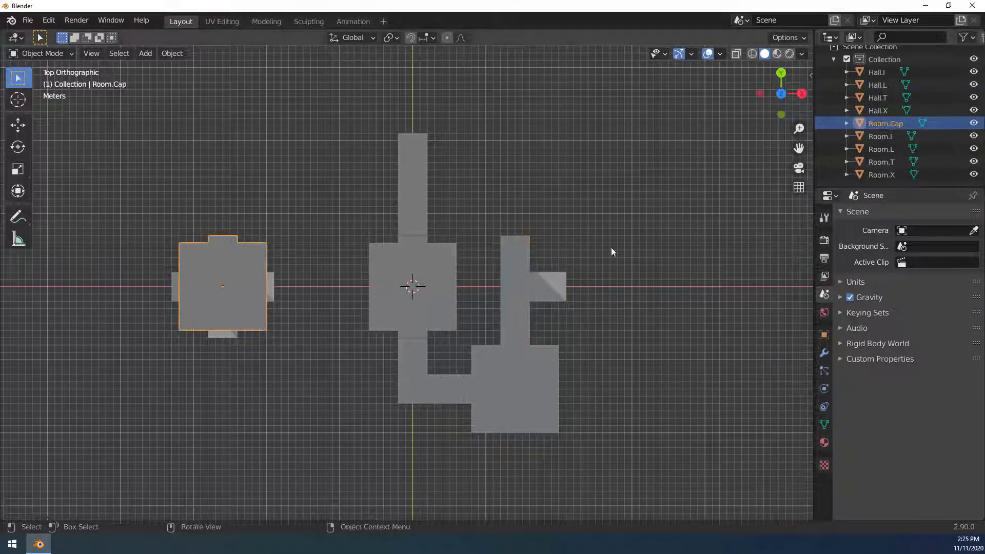
{"action": "key", "text": "g"}
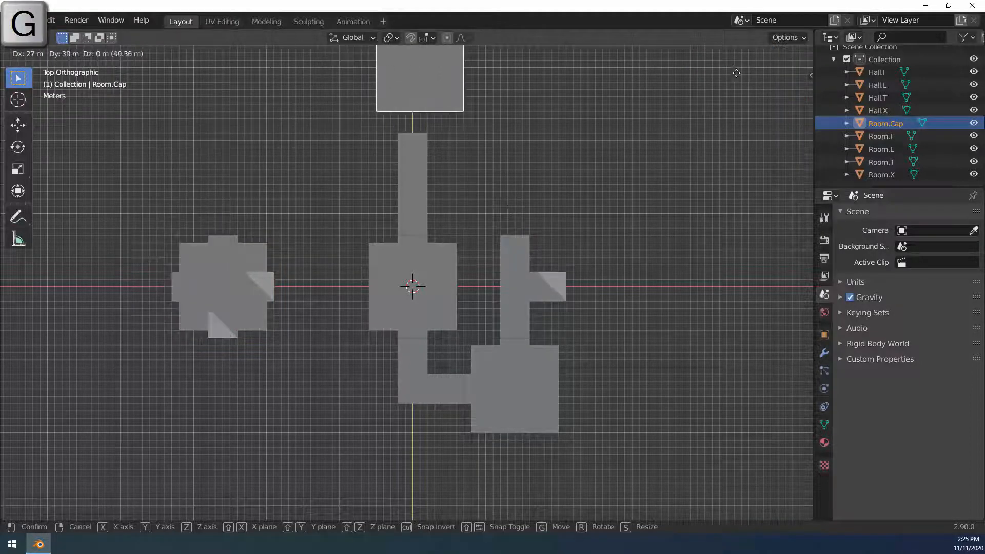
{"action": "left_click", "coordinate": [593, 198]}
{"action": "middle_click_drag", "start_coordinate": [595, 200], "coordinate": [589, 303], "text": "shift"}
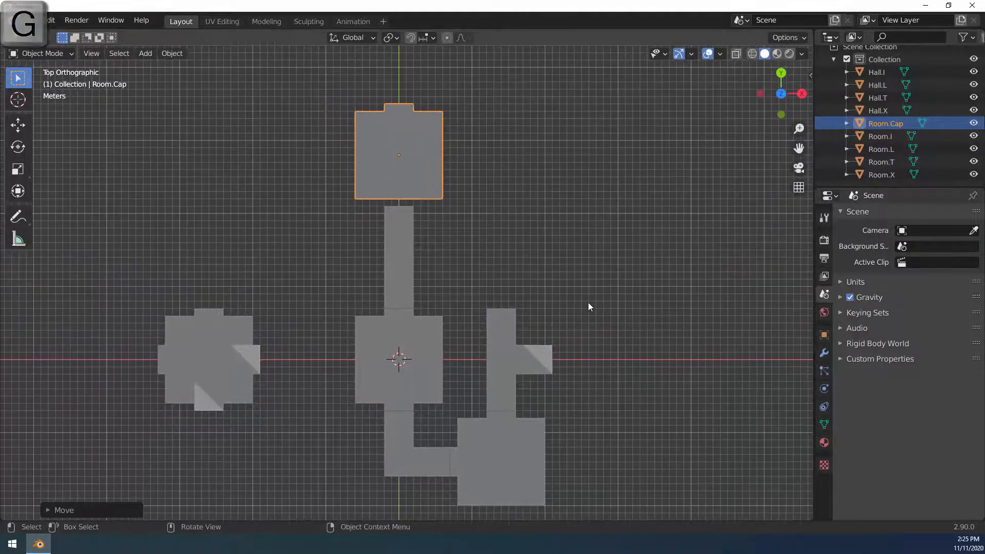
{"action": "key", "text": "r"}
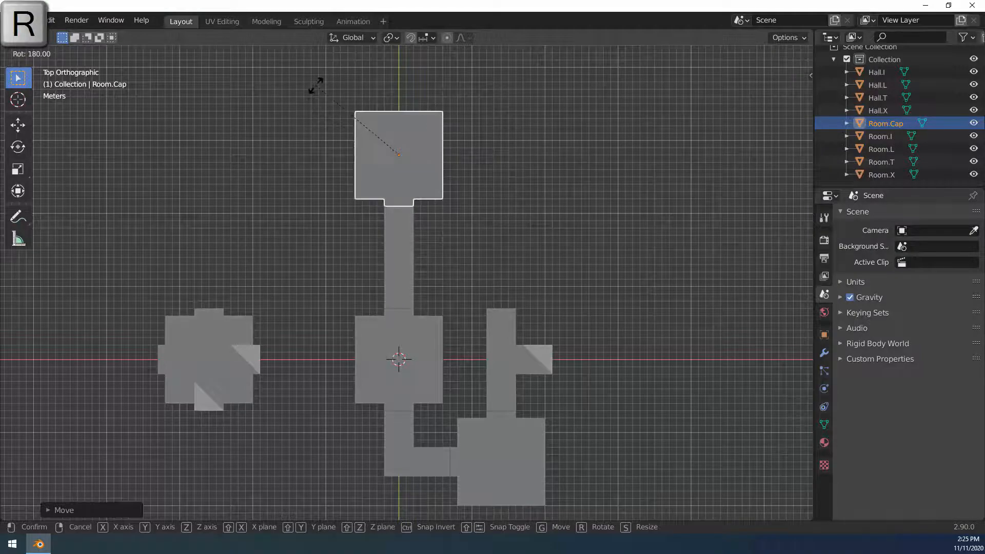
{"action": "left_click", "coordinate": [316, 85]}
{"action": "key", "text": "g"}
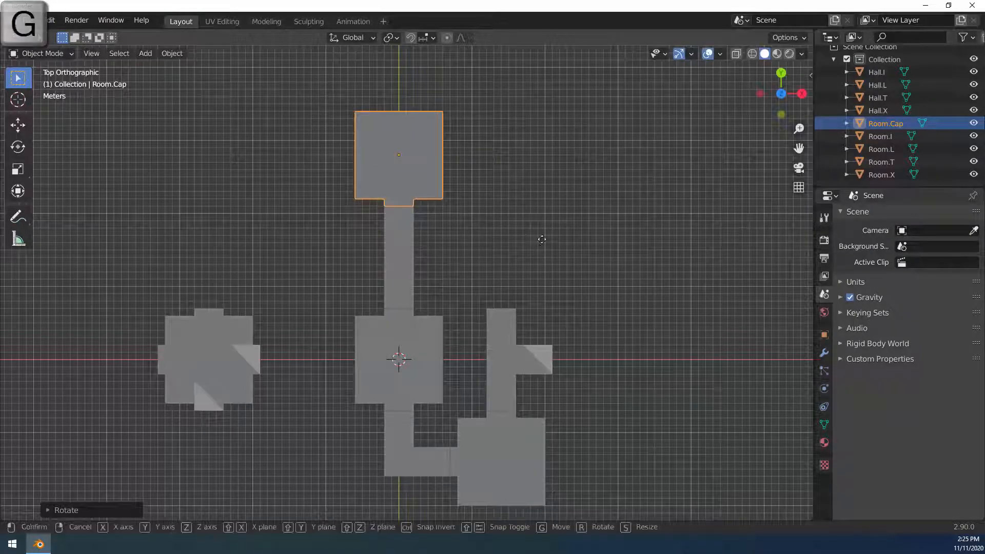
{"action": "left_click", "coordinate": [541, 243]}
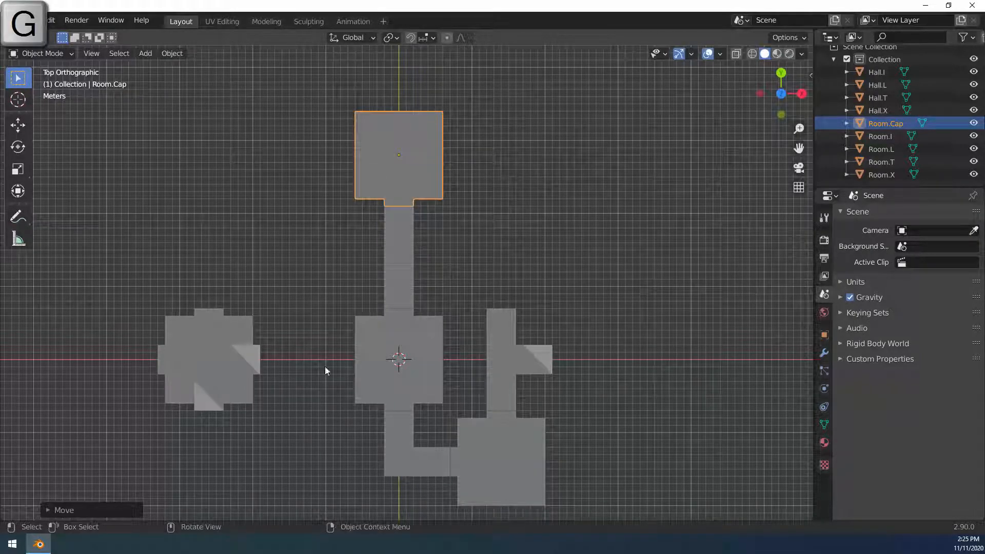
Move Room.T about 40 m along X and 14 m along Y so its -Y opening meets Hall.T's +Y end
{"action": "left_click", "coordinate": [192, 363]}
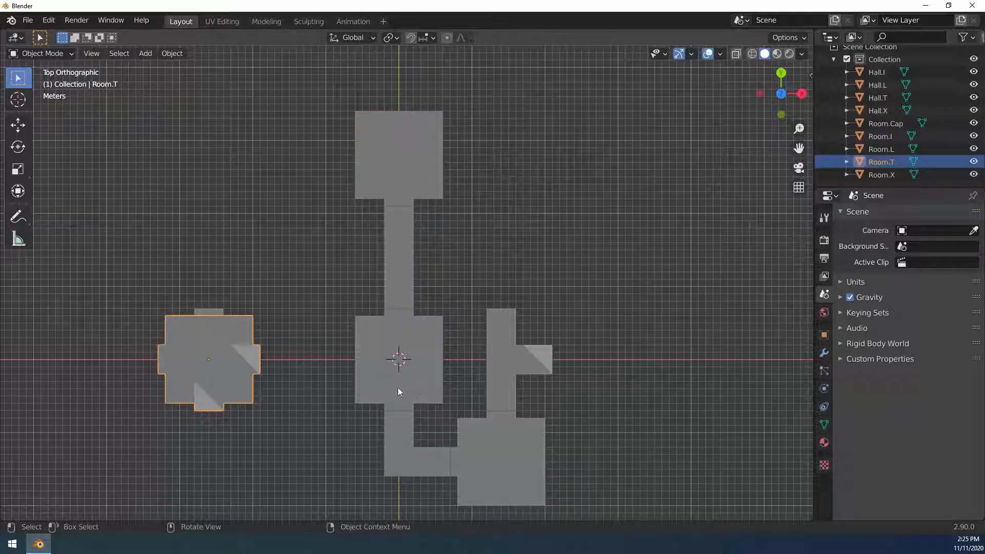
{"action": "key", "text": "g"}
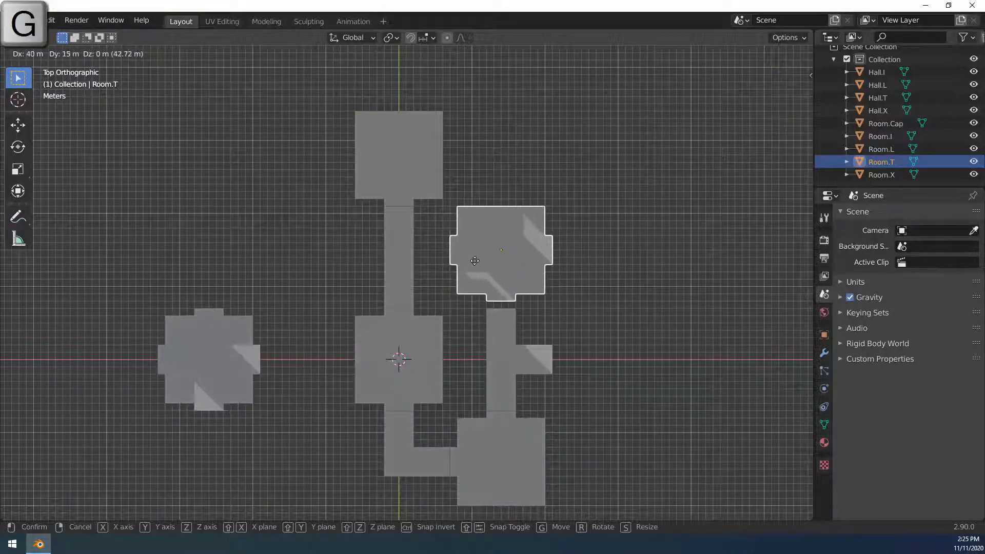
{"action": "left_click", "coordinate": [475, 264]}
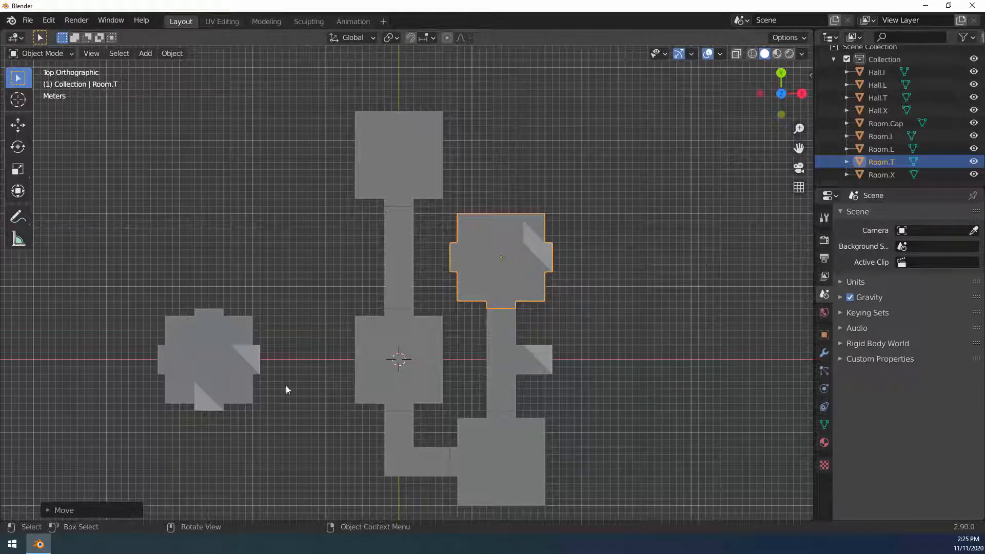
Move Room.X about 54 m along the positive X axis so its -X opening meets Hall.T's side branch
{"action": "left_click", "coordinate": [207, 344]}
{"action": "key", "text": "g"}
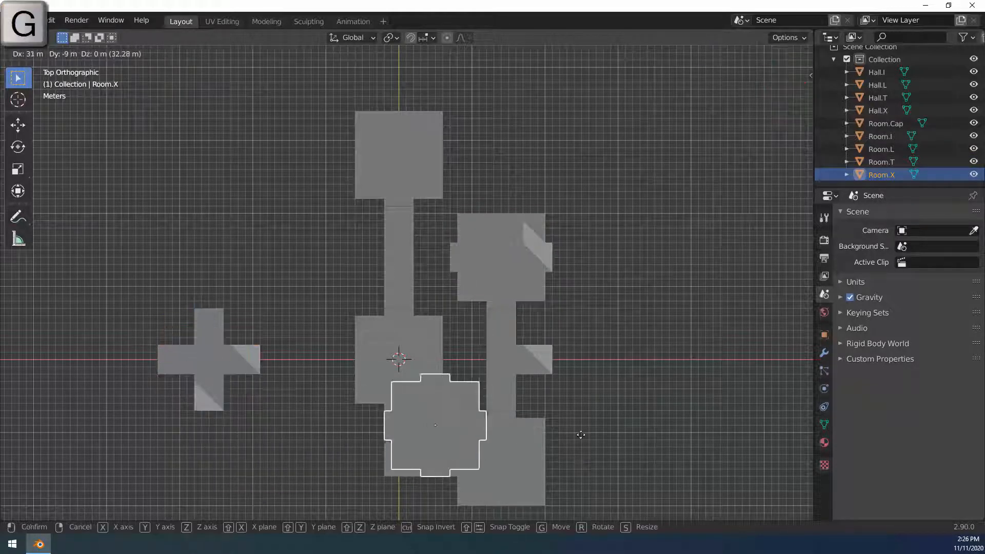
{"action": "left_click", "coordinate": [672, 358]}
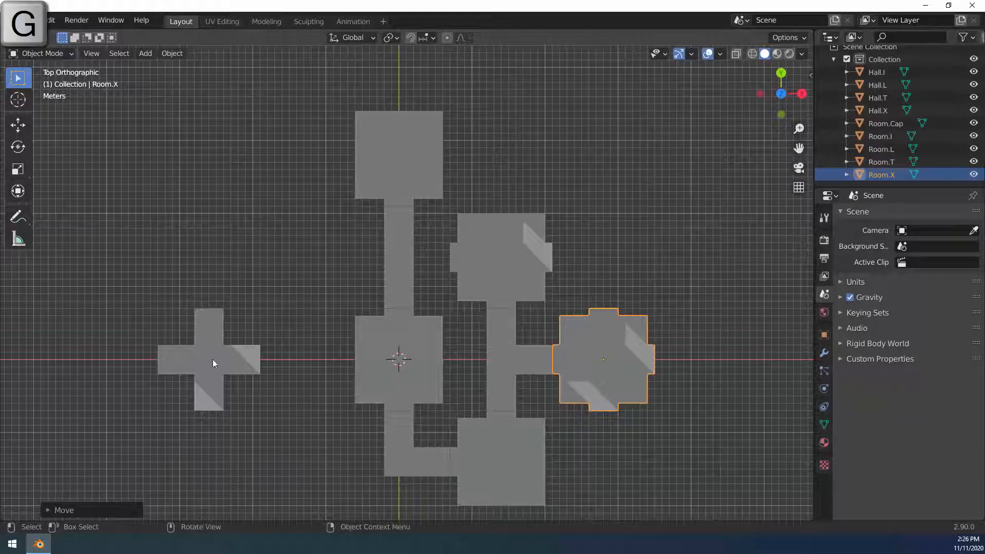
Move Hall.X about 54 m along X and 14 m along Y to connect Room.T with Room.X
{"action": "left_click", "coordinate": [215, 362]}
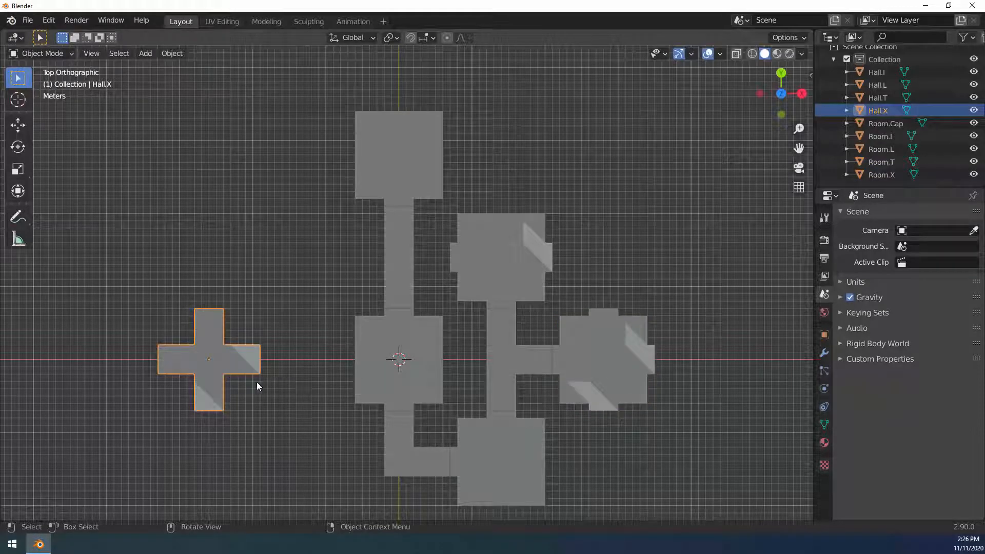
{"action": "key", "text": "g"}
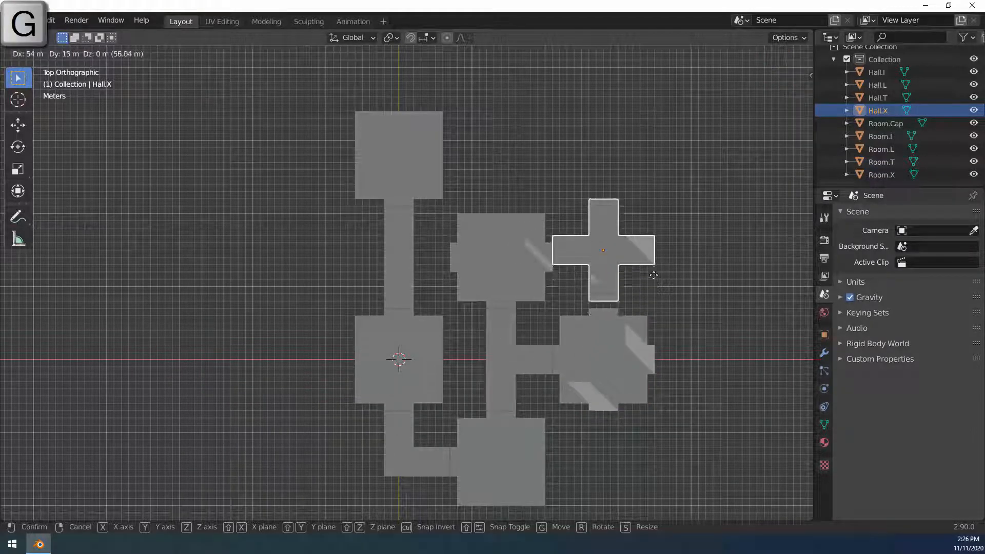
{"action": "left_click", "coordinate": [654, 279]}
Finish placing Hall.X so its arms meet the openings of Room.T and Room.X, and view the complete layout at an angle
{"action": "left_click", "coordinate": [565, 299]}
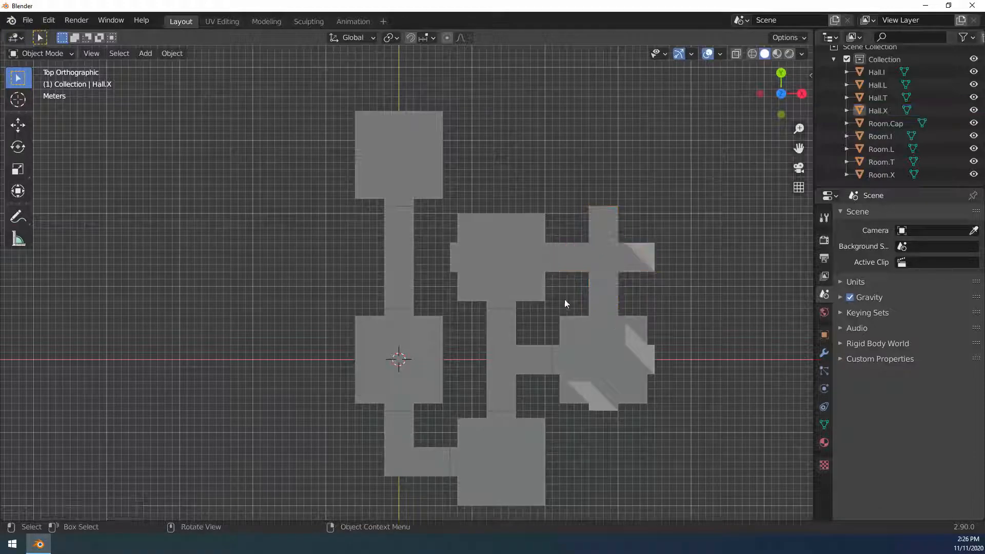
{"action": "scroll", "coordinate": [608, 334], "scroll_direction": "down", "scroll_amount": 1}
{"action": "middle_click_drag", "start_coordinate": [637, 383], "coordinate": [577, 303]}
{"action": "scroll", "coordinate": [581, 312], "scroll_direction": "up", "scroll_amount": 4}
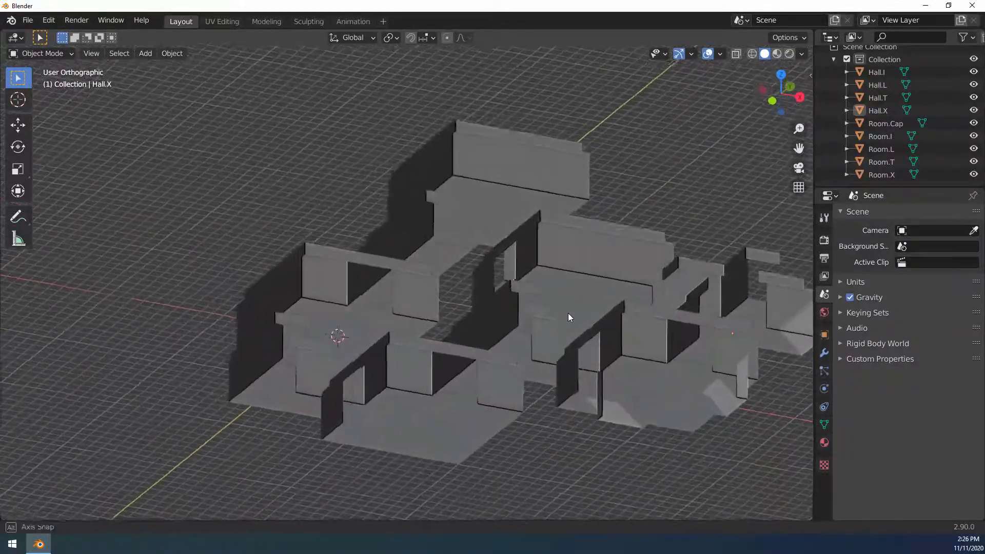
Start Walk Navigation, enter the nearest room of the layout facing its hall opening, and turn on gravity
{"action": "left_click", "coordinate": [92, 54]}
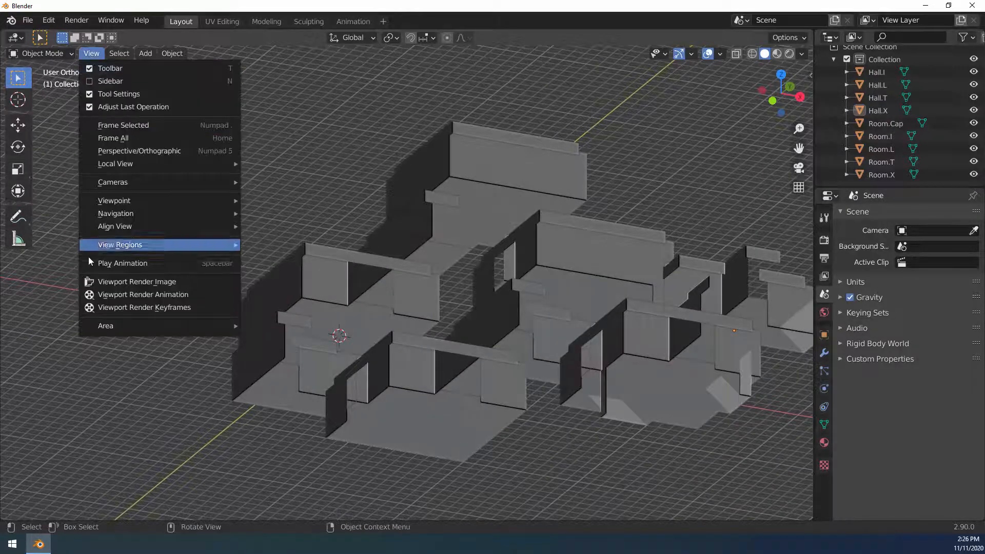
{"action": "mouse_move", "coordinate": [137, 216]}
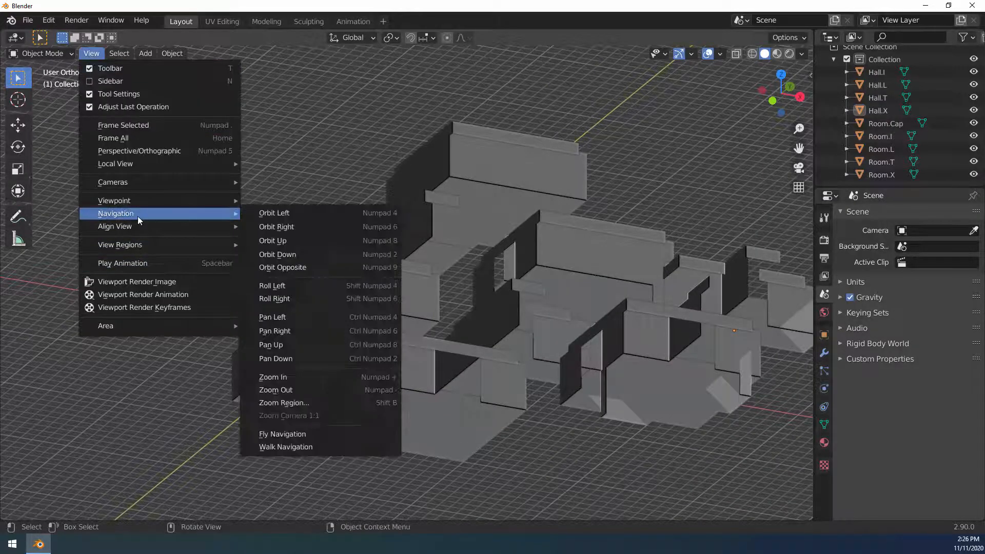
{"action": "left_click", "coordinate": [308, 446]}
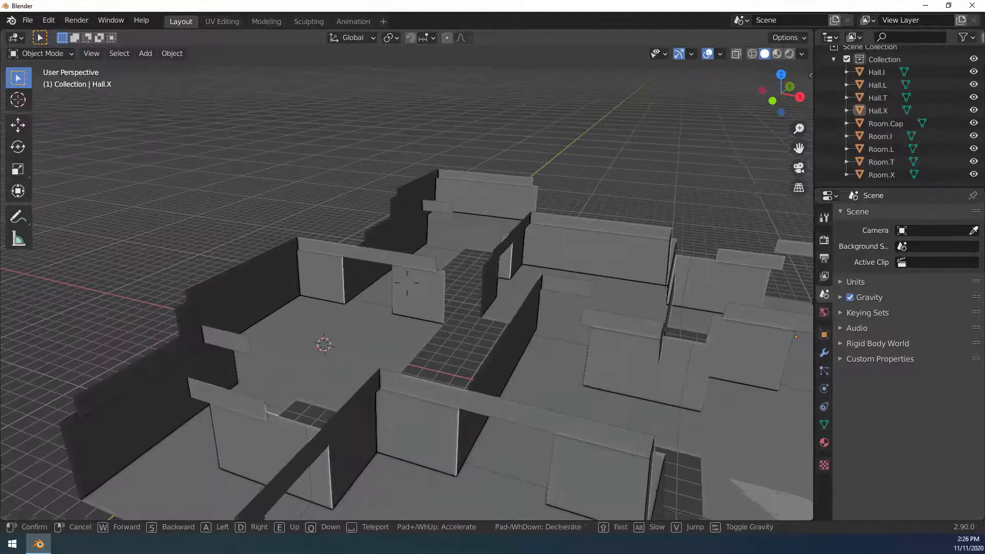
{"action": "key", "text": "w"}
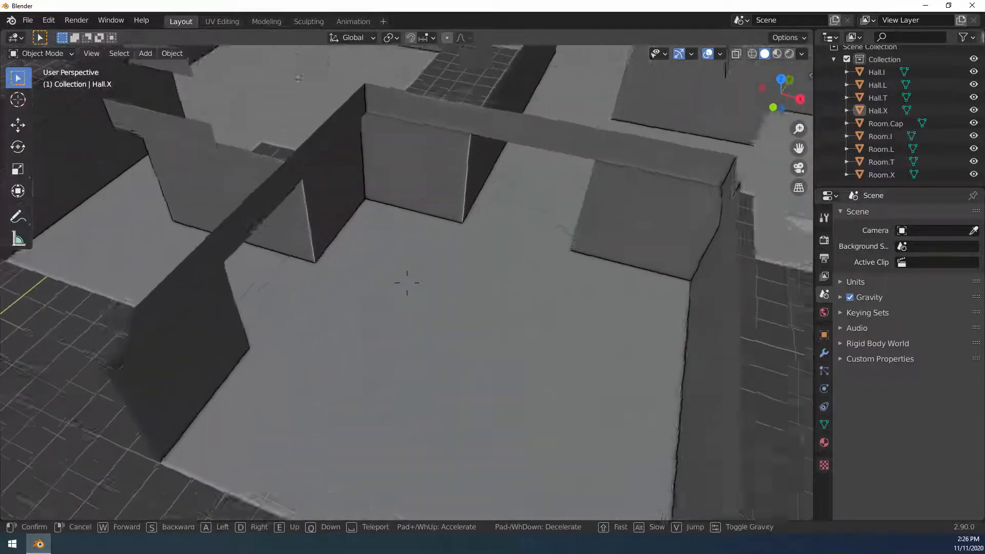
{"action": "key", "text": "w"}
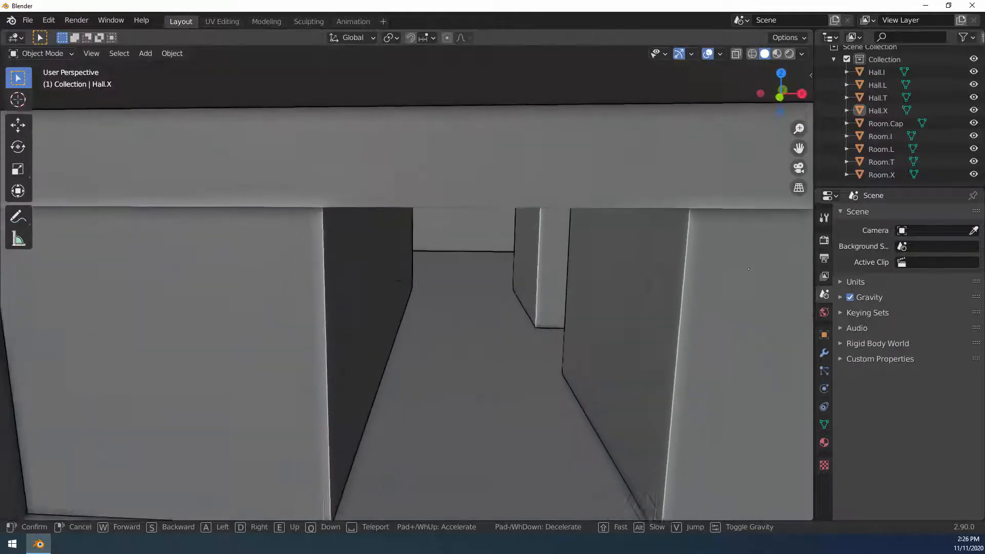
{"action": "key", "text": "Tab"}
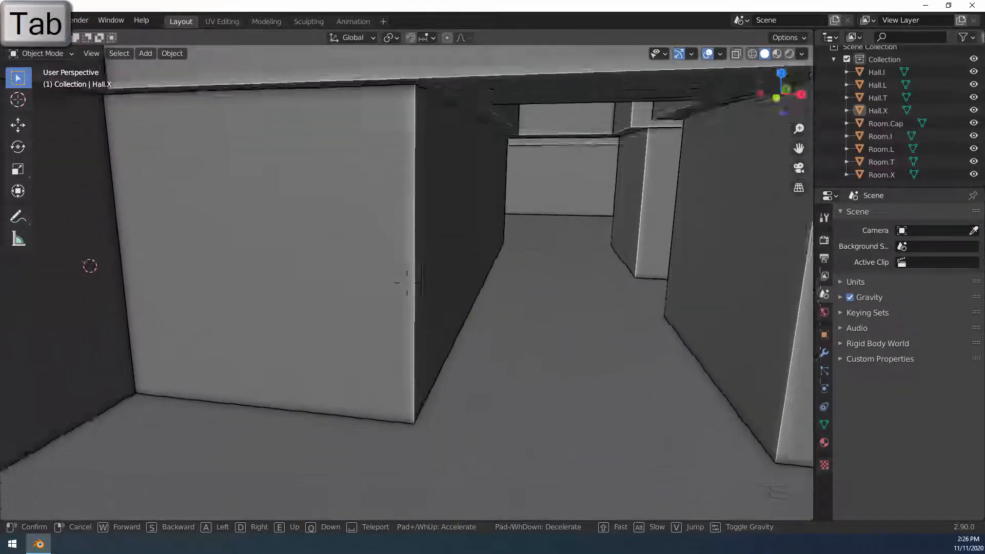
Walk through the connected halls and rooms at floor level, examining the passages, raised ceilings and open ends, and exit the walkthrough
{"action": "key", "text": "w"}
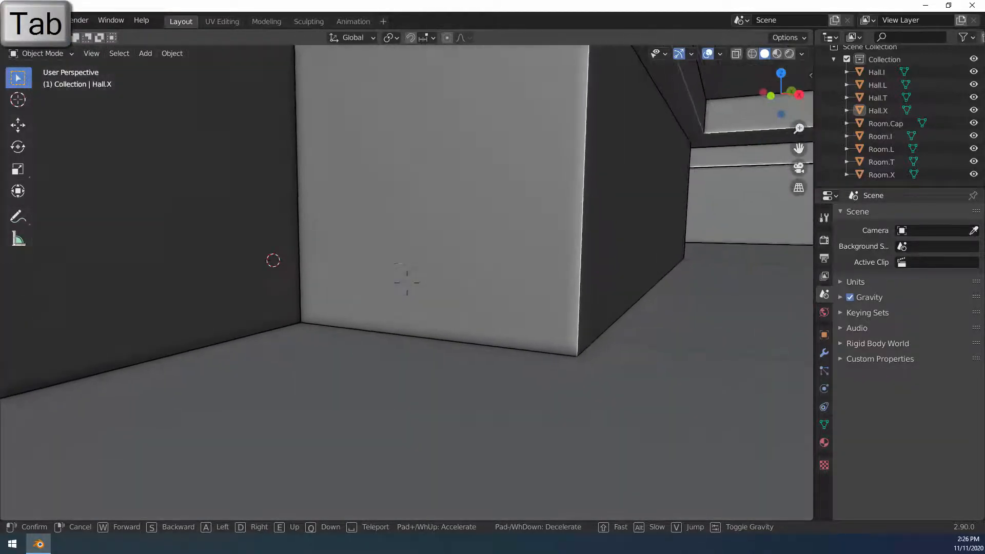
{"action": "key", "text": "w"}
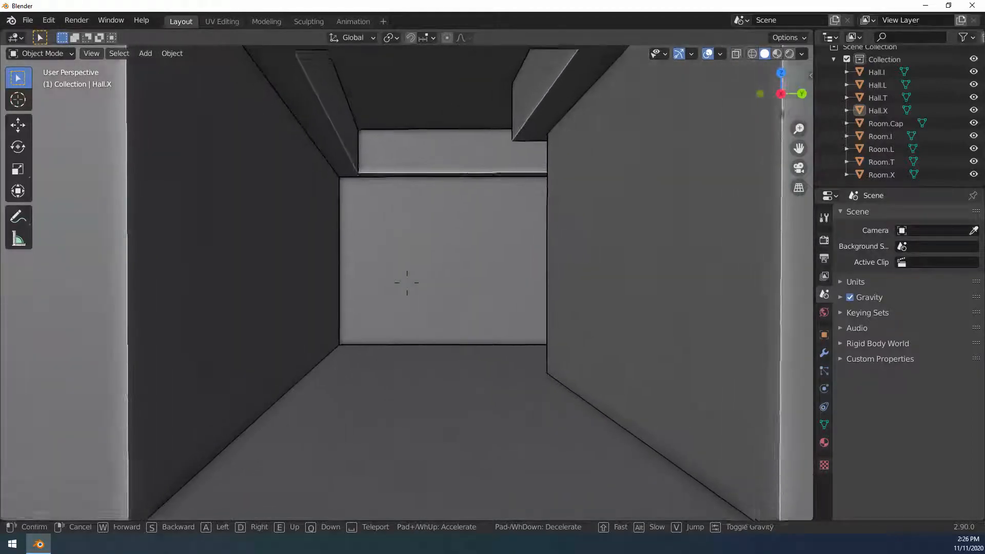
{"action": "key", "text": "w"}
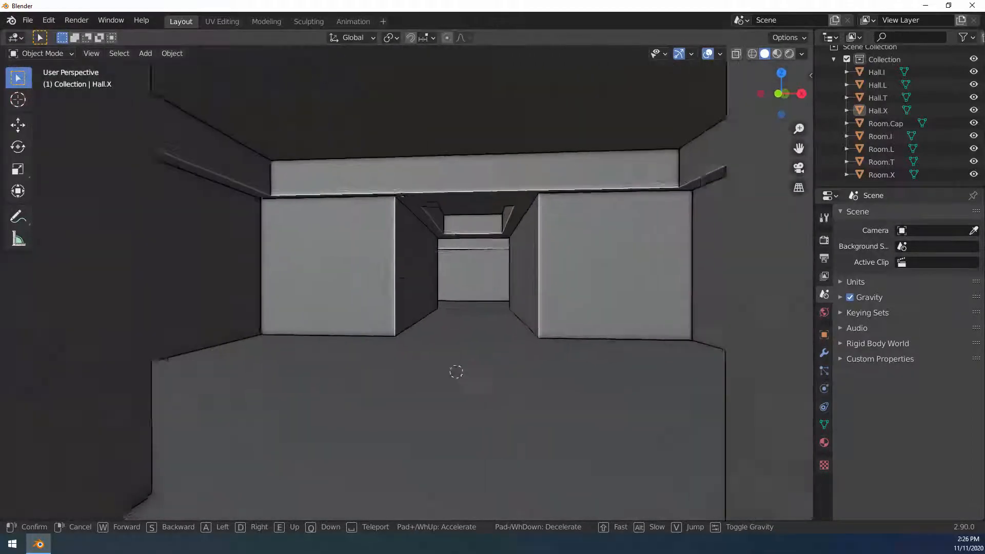
{"action": "key", "text": "w"}
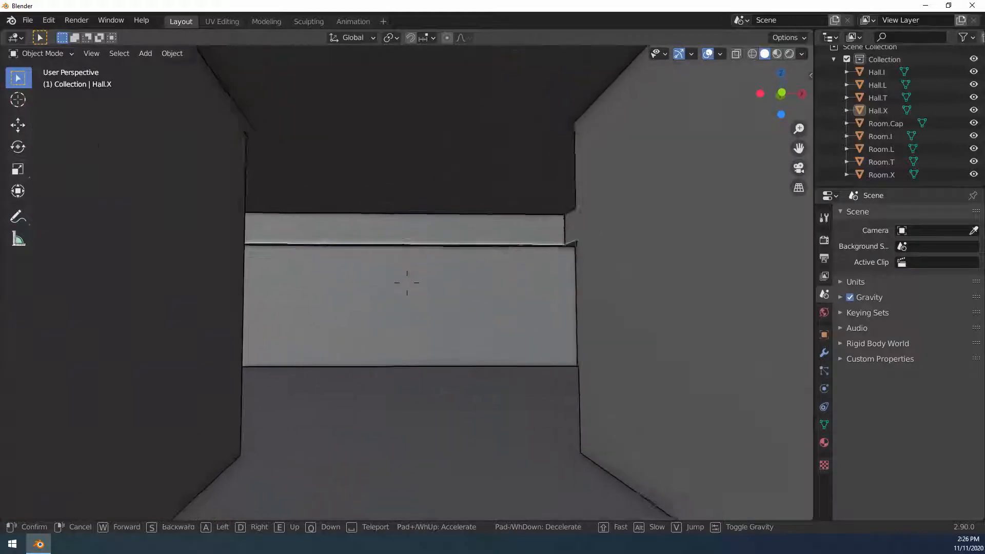
{"action": "key", "text": "w"}
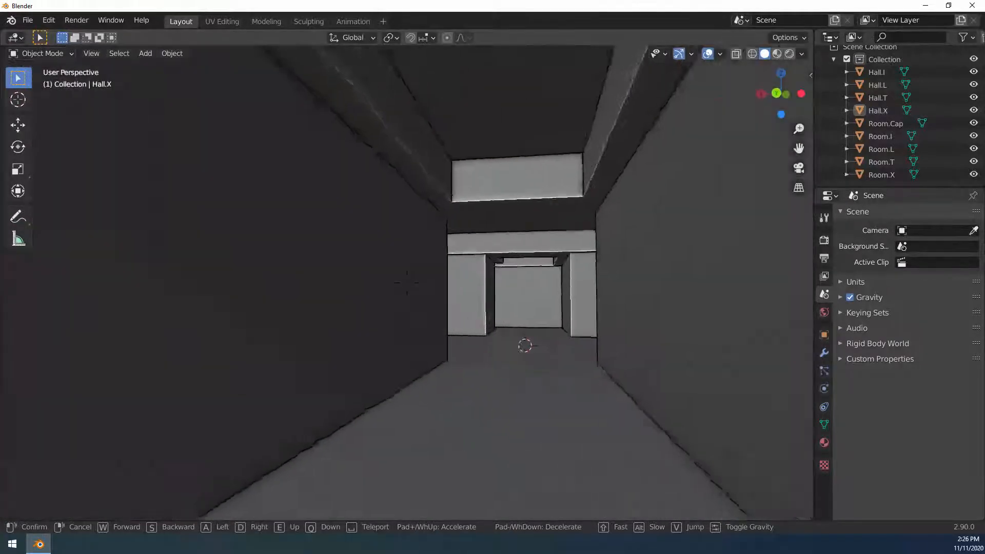
{"action": "key", "text": "w"}
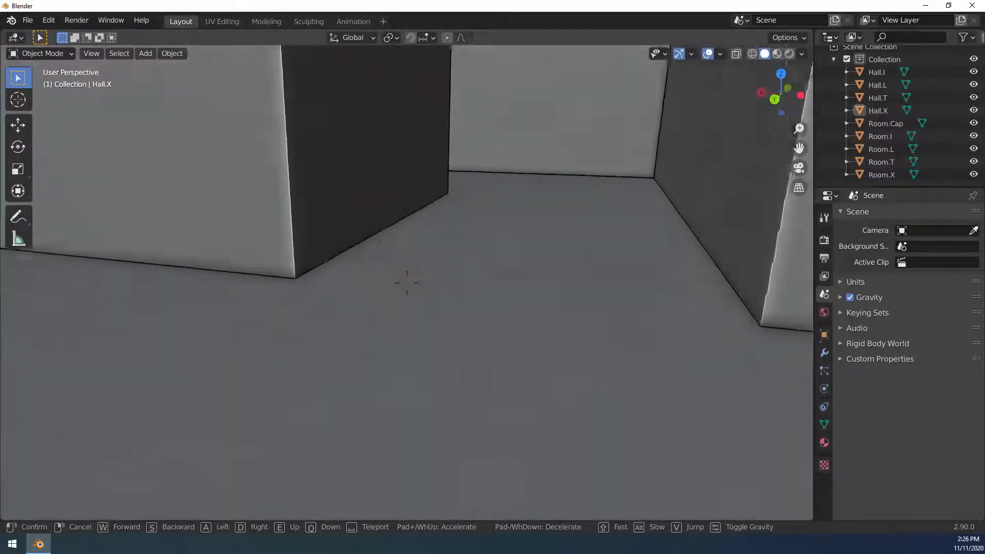
{"action": "key", "text": "w"}
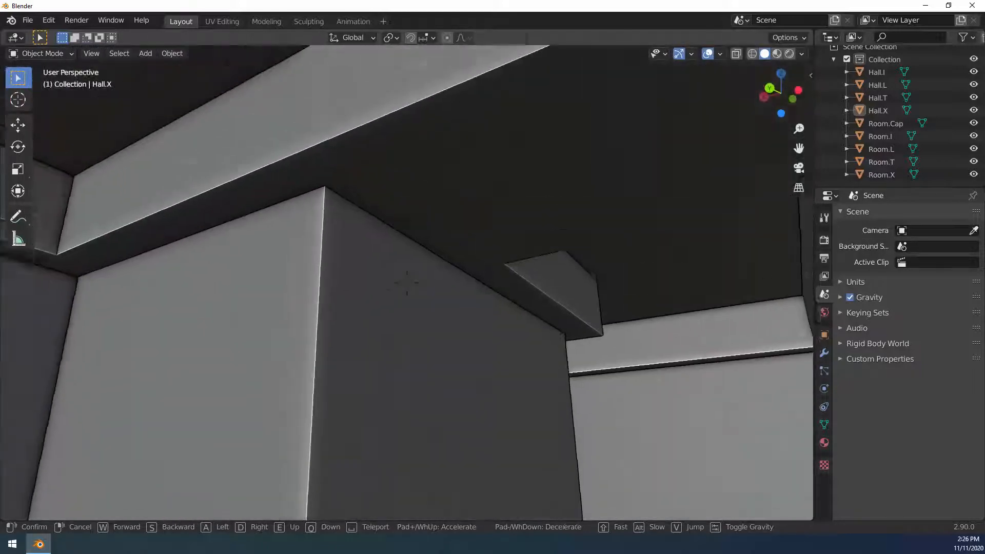
{"action": "key", "text": "w"}
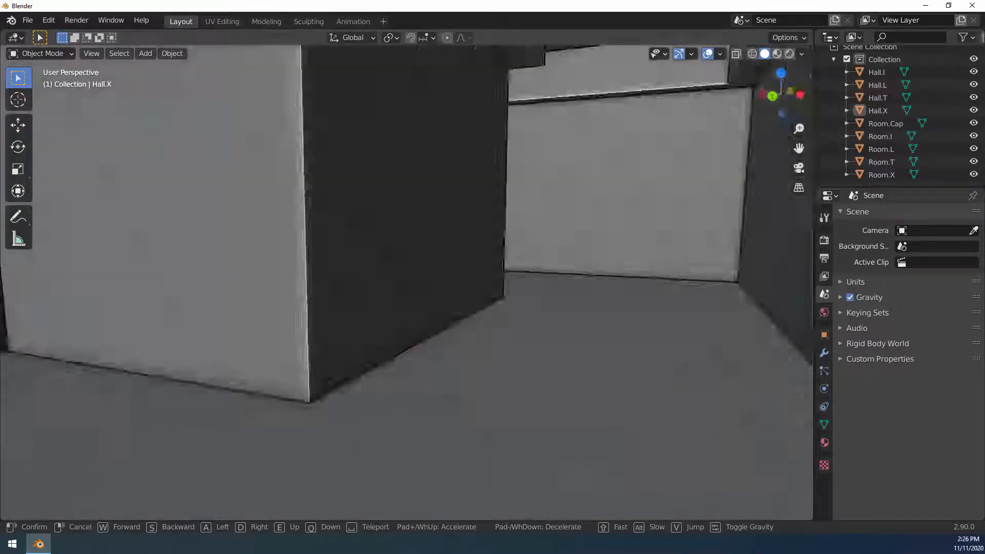
{"action": "key", "text": "w"}
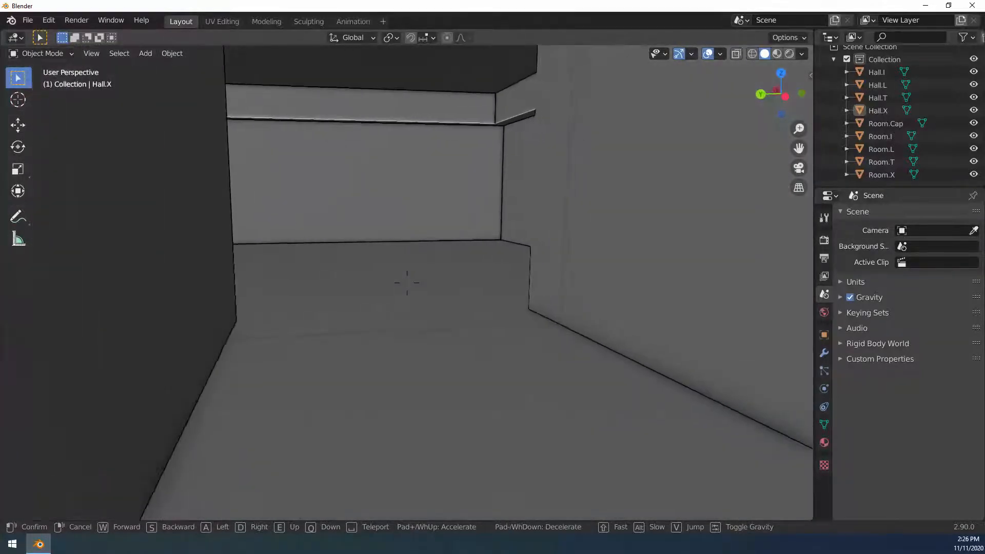
{"action": "key", "text": "w"}
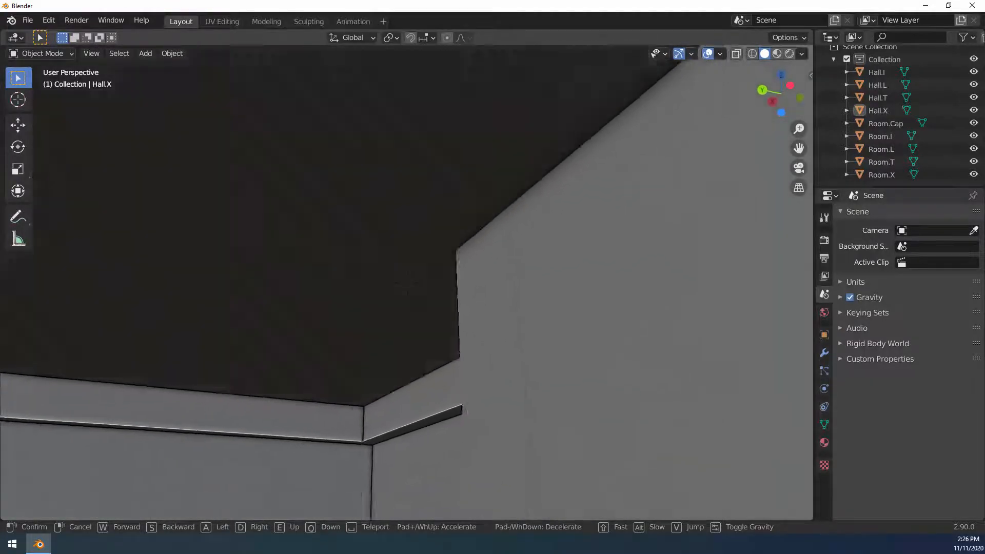
{"action": "key", "text": "w"}
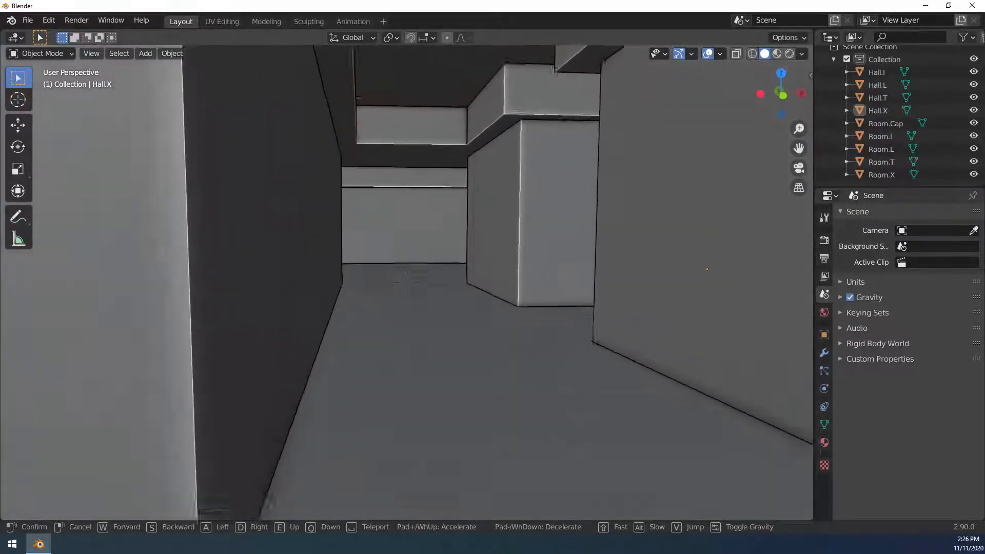
{"action": "key", "text": "w"}
{"action": "key", "text": "w"}
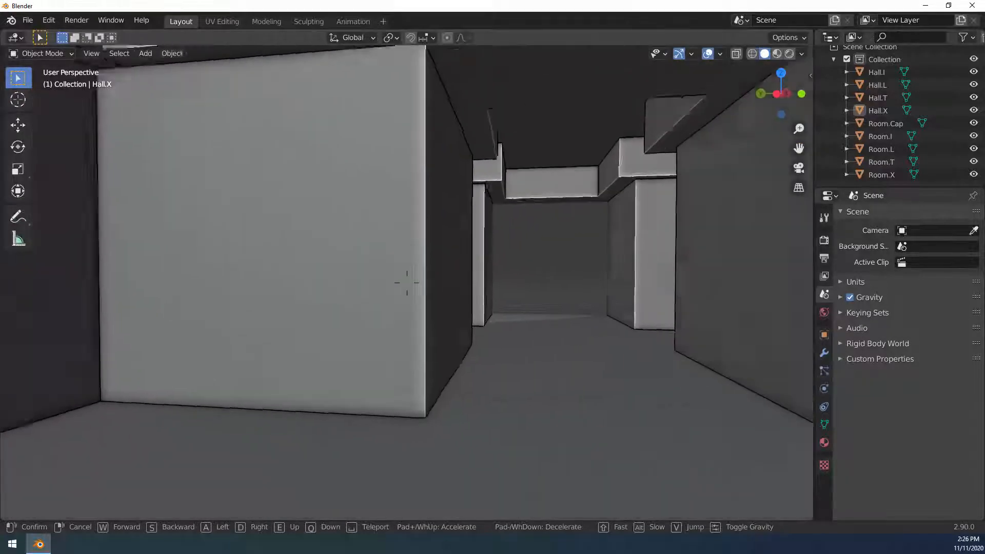
{"action": "key", "text": "w"}
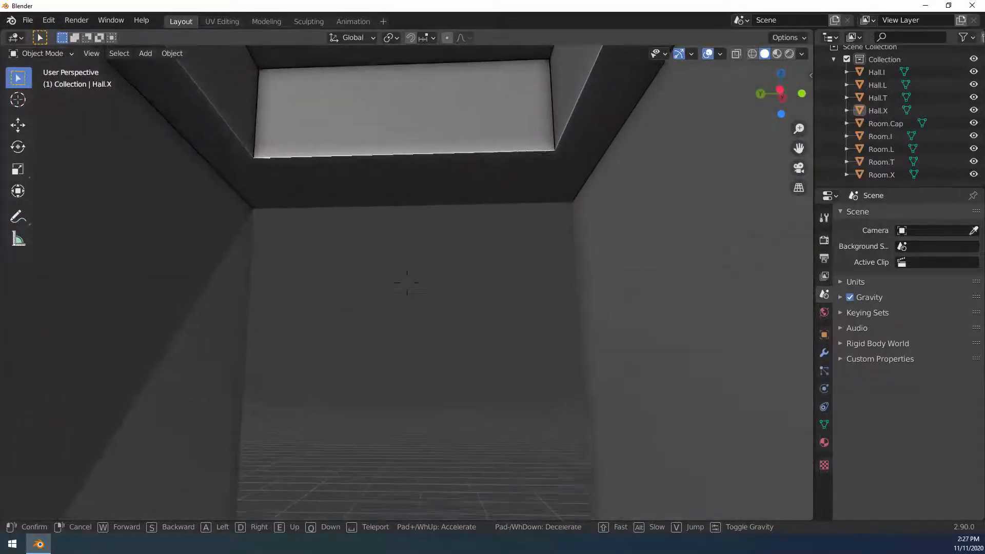
{"action": "key", "text": "w"}
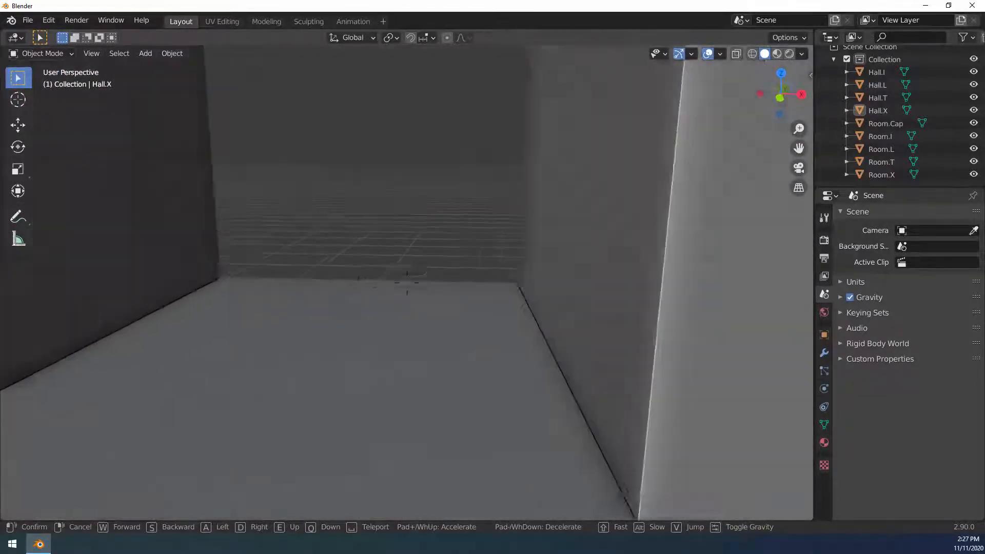
{"action": "key", "text": "w"}
{"action": "key", "text": "w"}
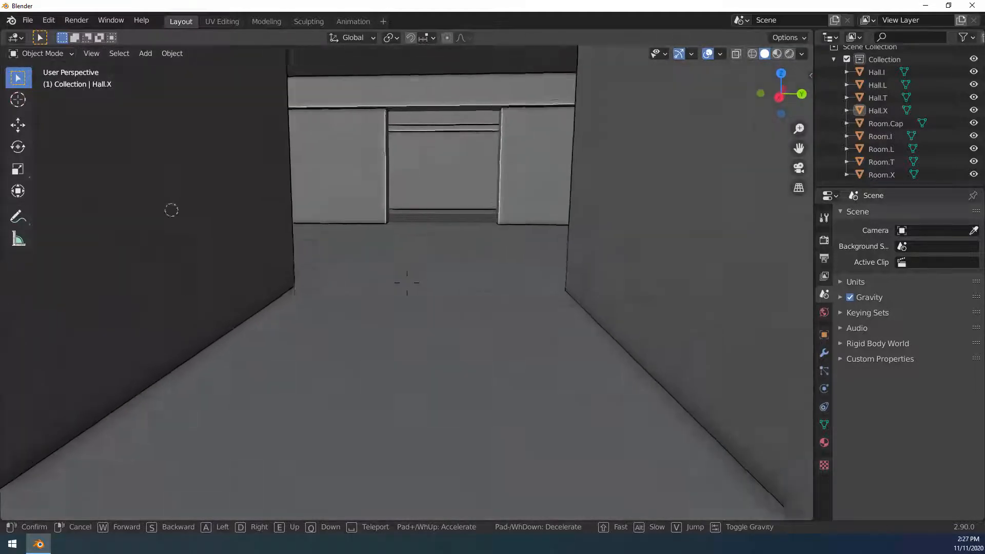
{"action": "key", "text": "w"}
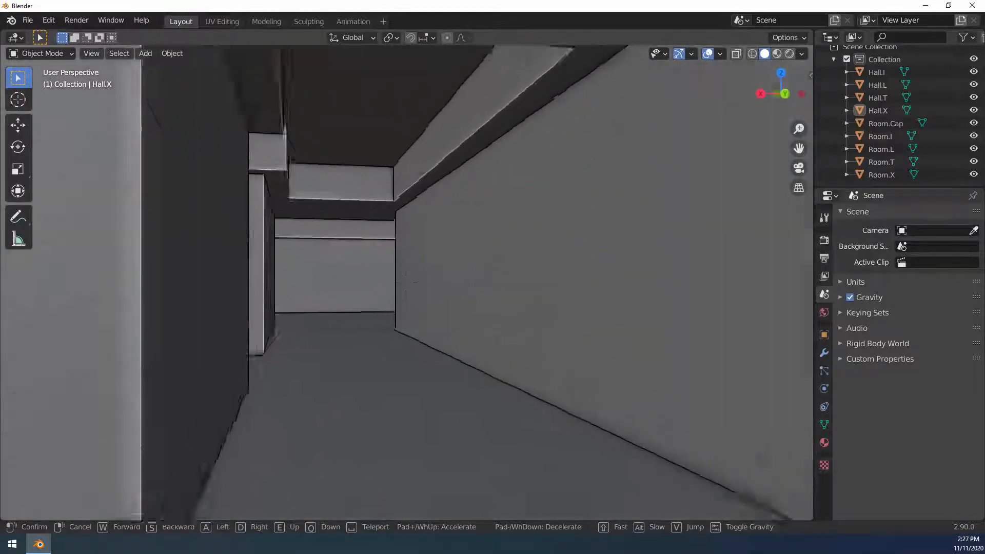
{"action": "key", "text": "w"}
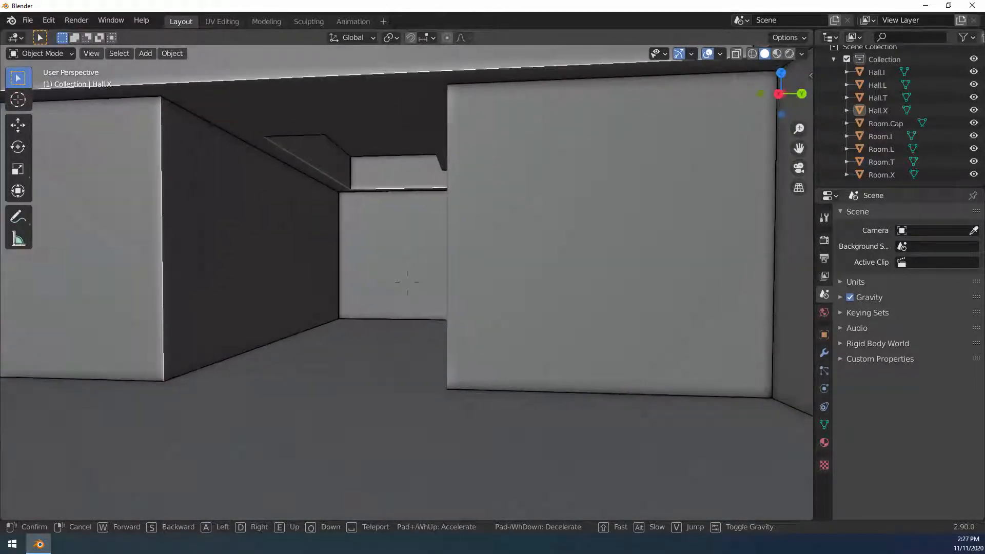
{"action": "key", "text": "Escape"}
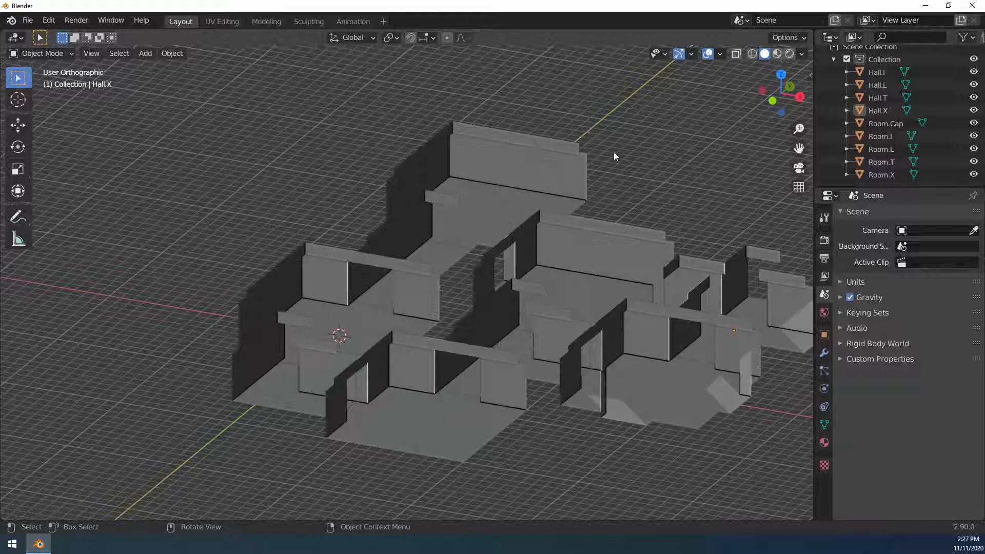
Turn off the Outline option in the viewport shading settings
{"action": "left_click", "coordinate": [801, 54]}
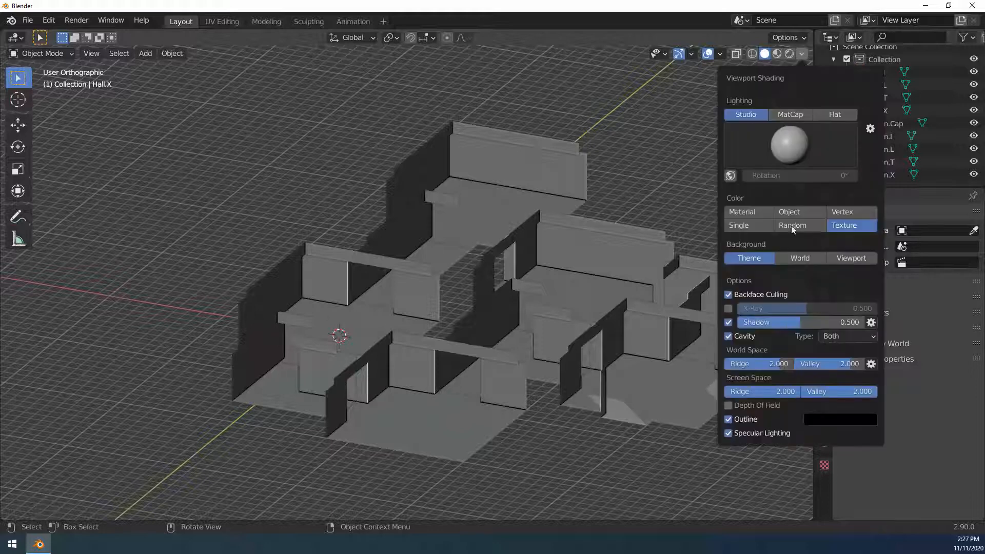
{"action": "left_click", "coordinate": [748, 420]}
{"action": "left_click", "coordinate": [749, 419]}
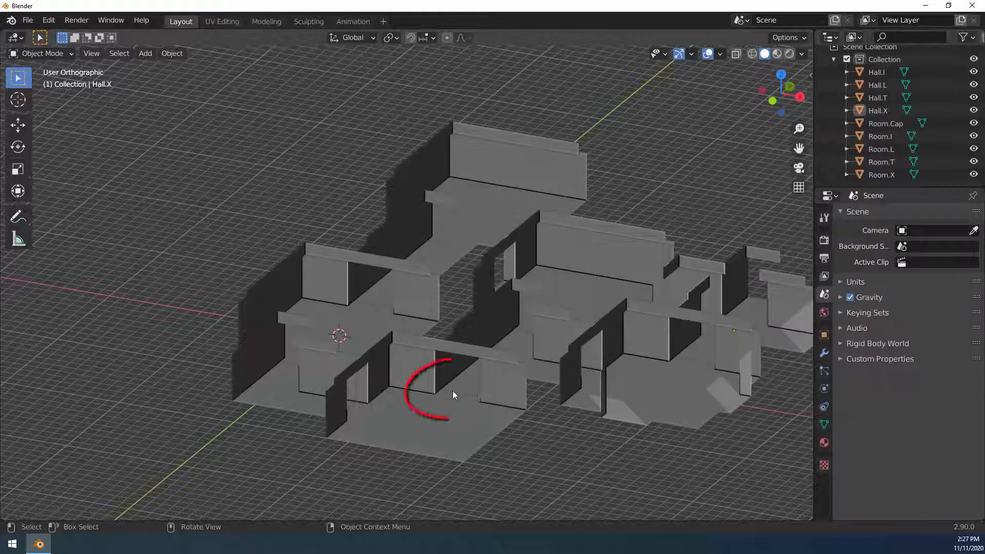
{"action": "left_click", "coordinate": [802, 53]}
{"action": "left_click", "coordinate": [749, 419]}
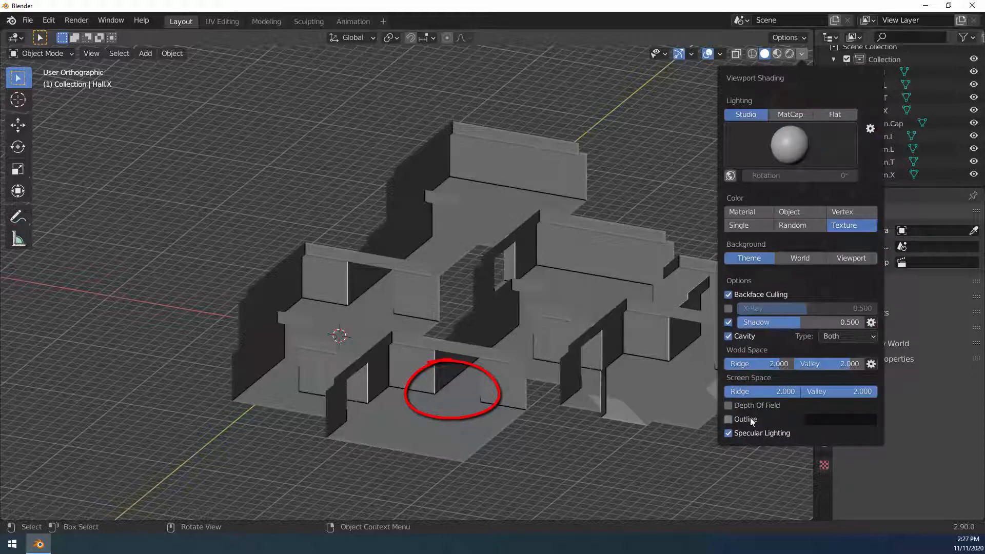
Walk through the rooms and halls with Walk Navigation, examining wall edges and ceilings without outlines, and exit the walkthrough
{"action": "left_click", "coordinate": [92, 54]}
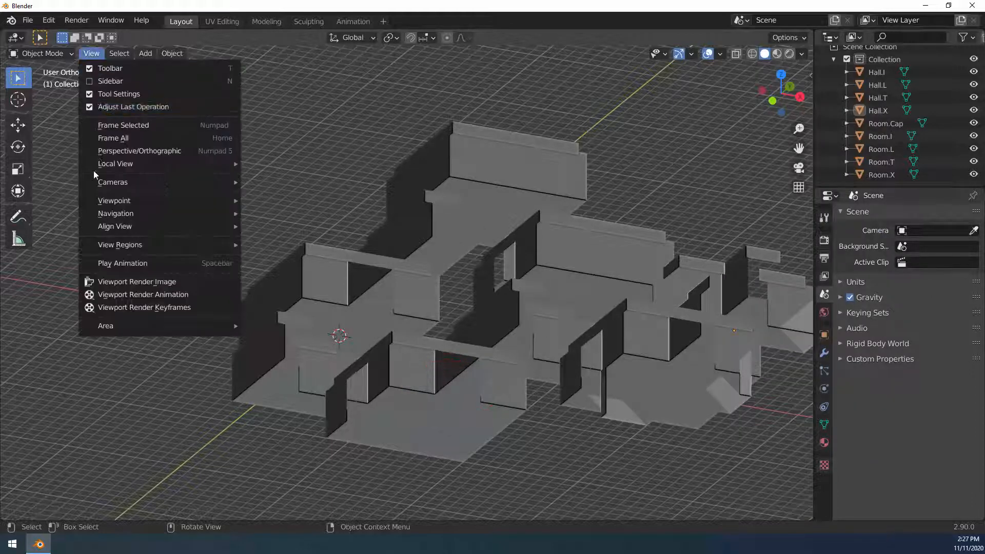
{"action": "mouse_move", "coordinate": [114, 204]}
{"action": "mouse_move", "coordinate": [141, 217]}
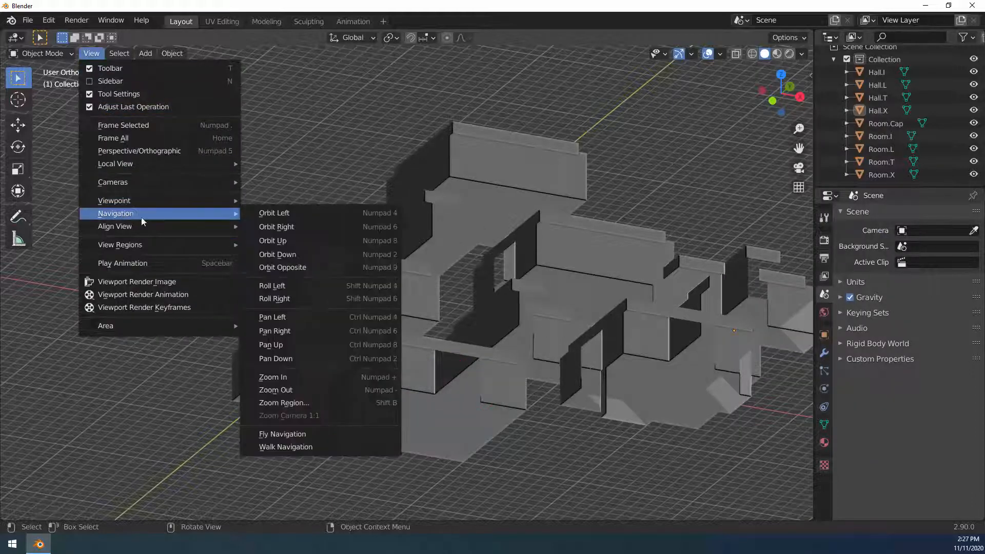
{"action": "left_click", "coordinate": [307, 445]}
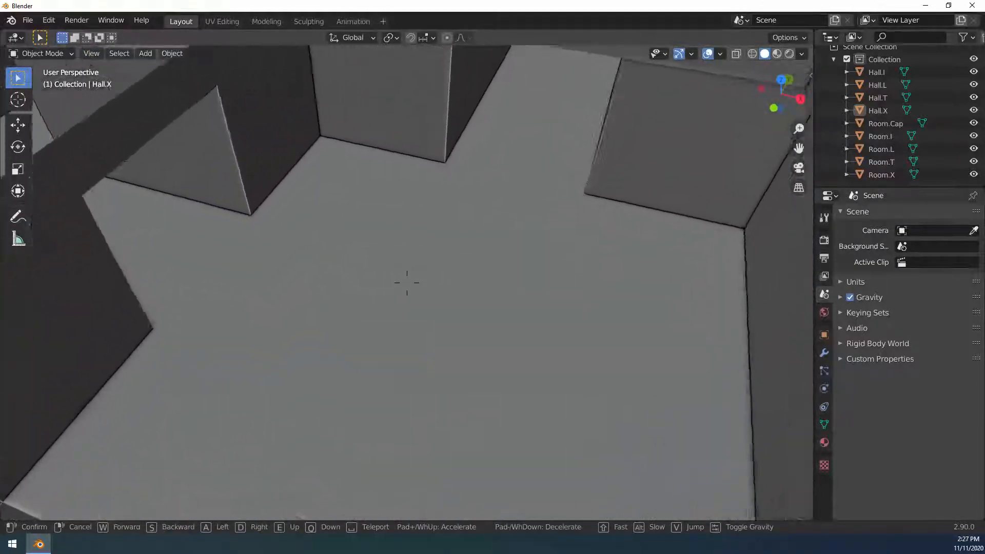
{"action": "key", "text": "w"}
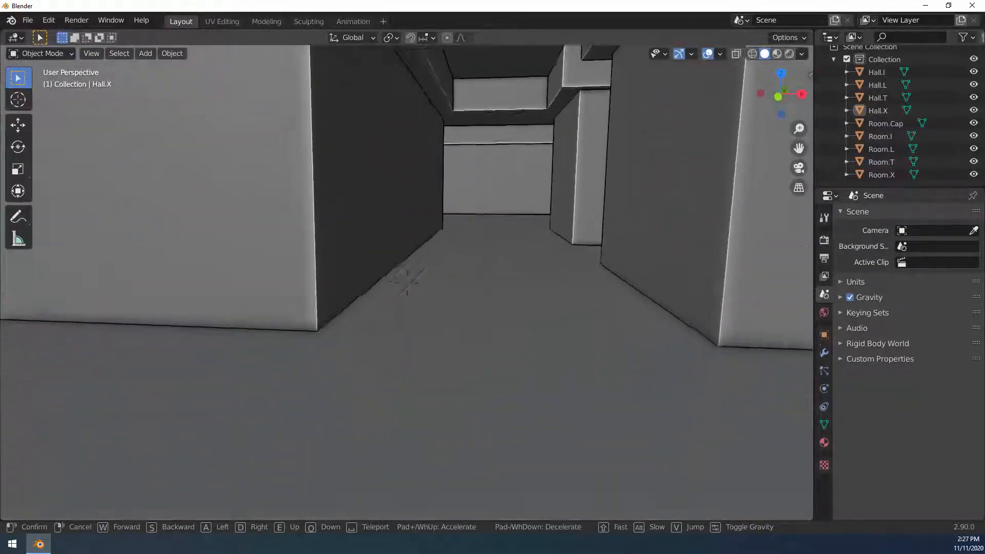
{"action": "key", "text": "w"}
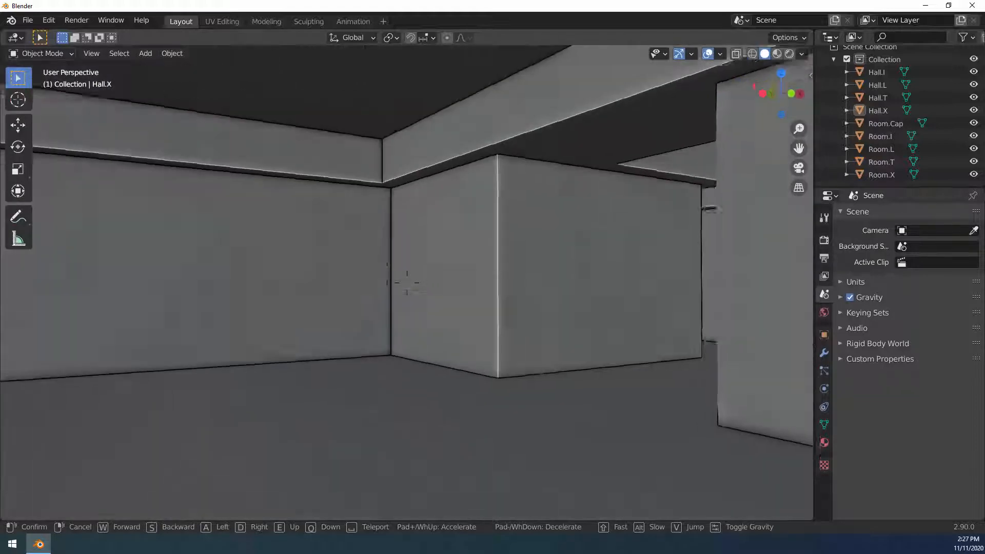
{"action": "key", "text": "w"}
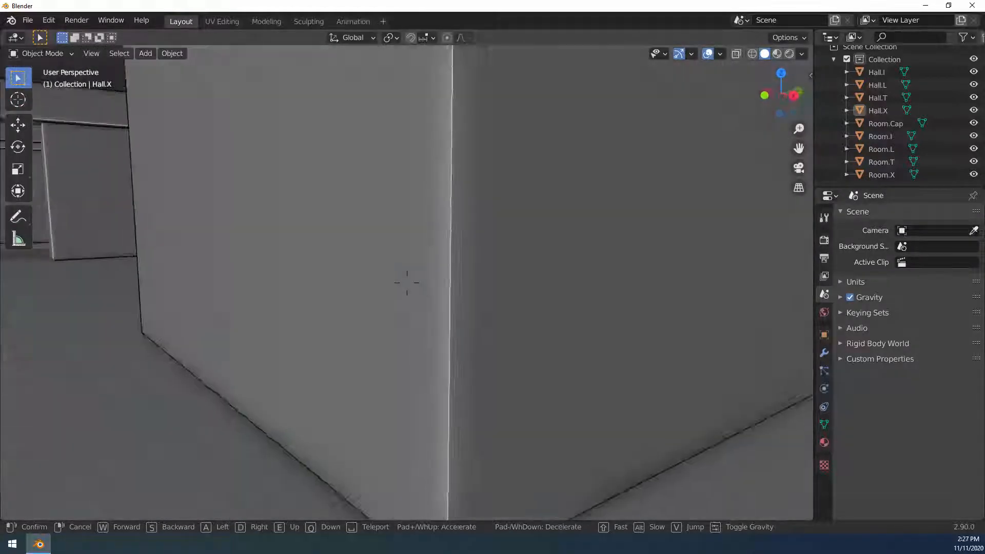
{"action": "key", "text": "w"}
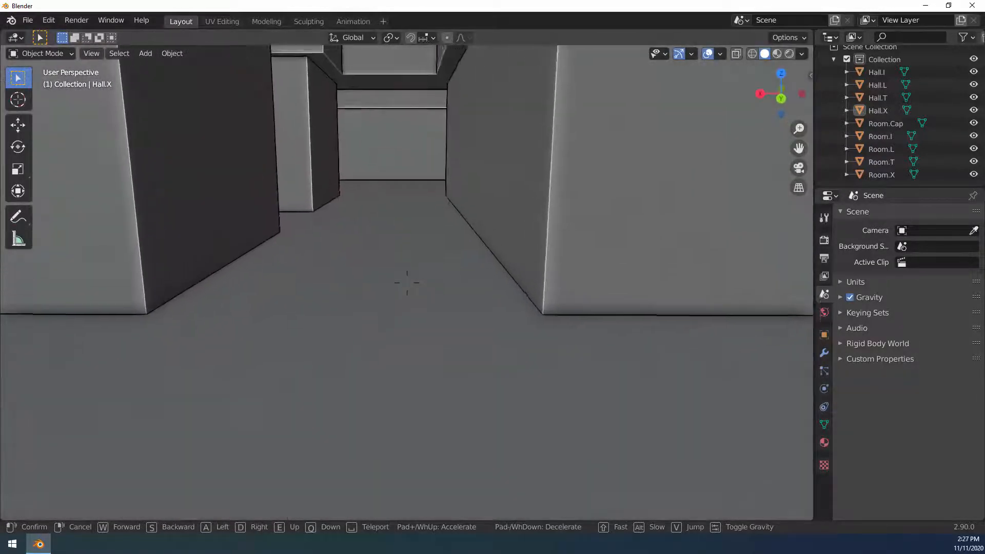
{"action": "key", "text": "w"}
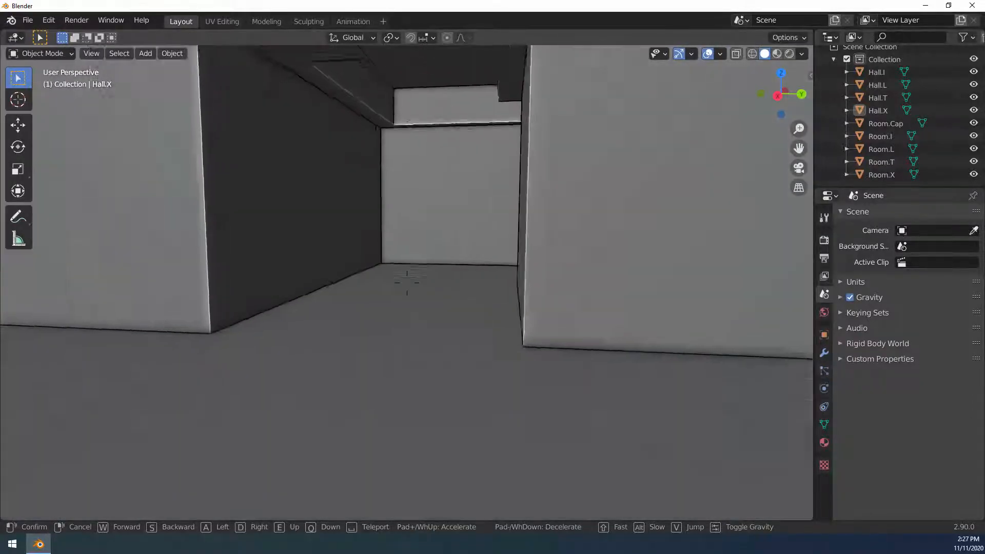
{"action": "key", "text": "w"}
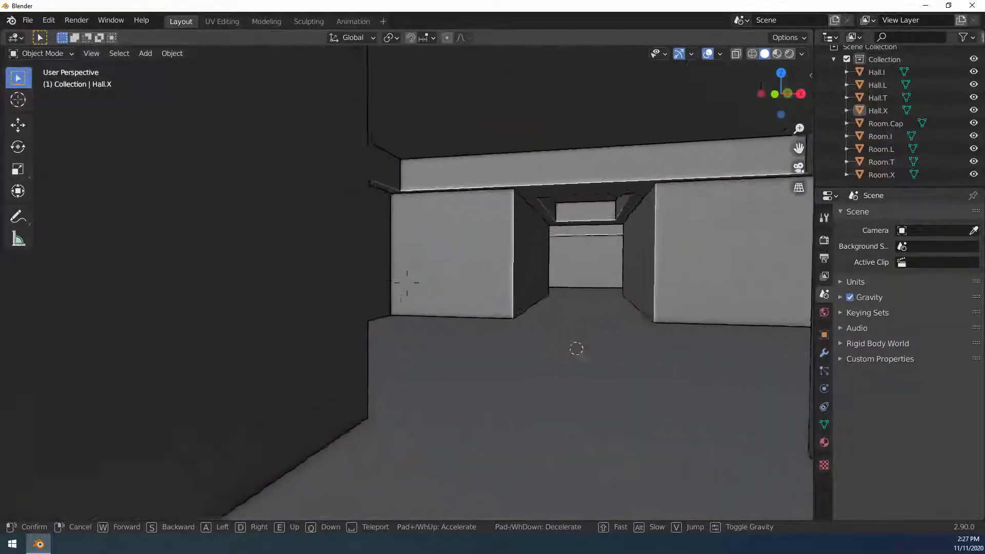
{"action": "key", "text": "w"}
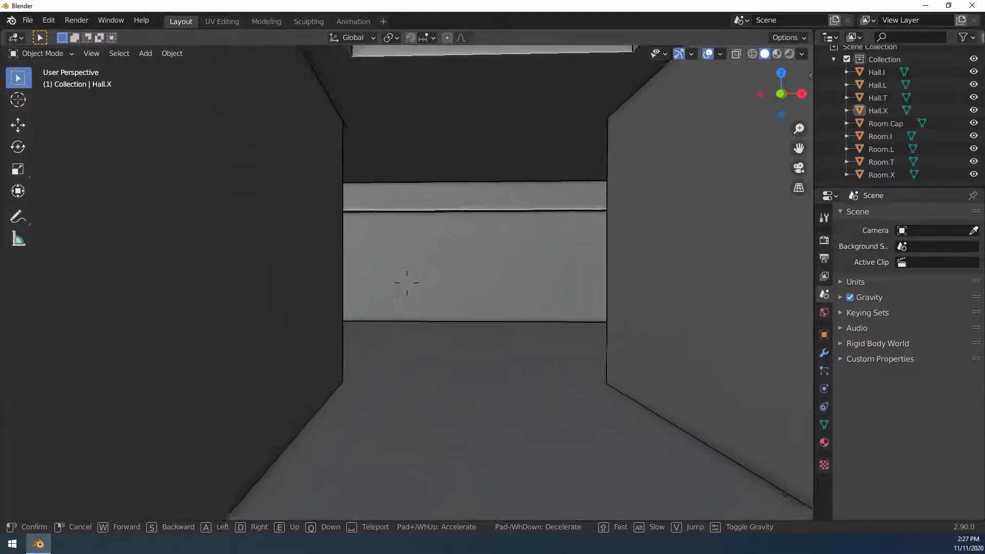
{"action": "key", "text": "w"}
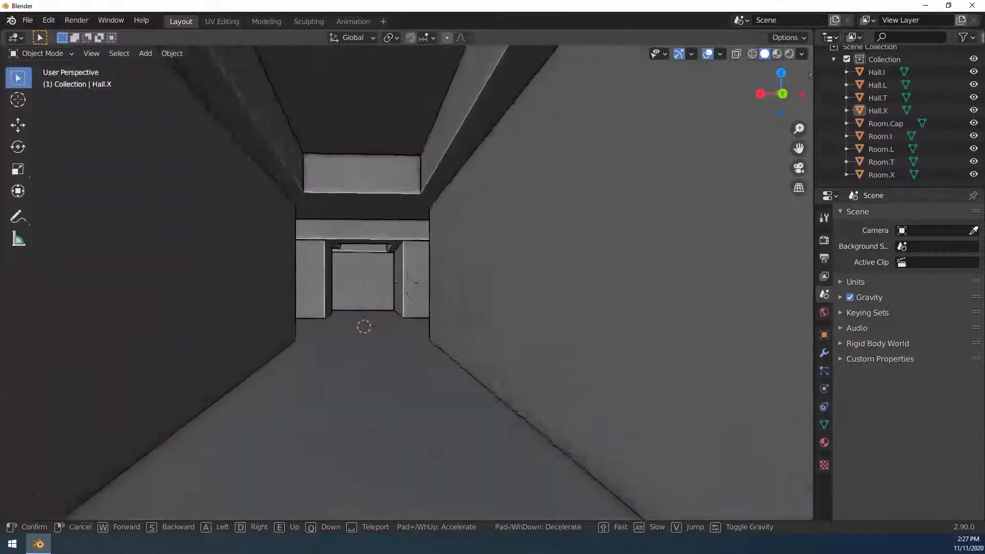
{"action": "key", "text": "w"}
{"action": "key", "text": "Escape"}
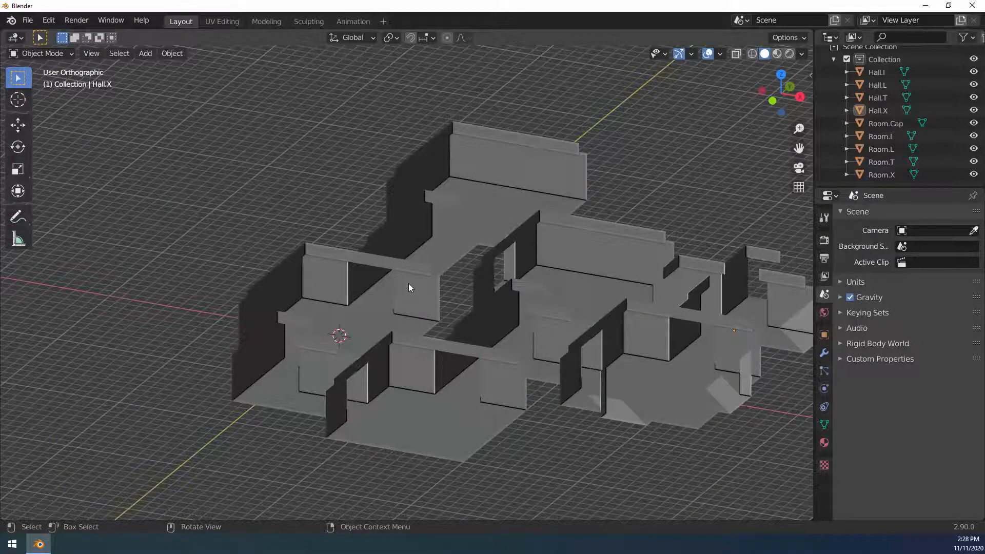
Show the object properties and check the location and rotation values of Room.X and Hall.X
{"action": "scroll", "coordinate": [409, 283], "scroll_direction": "down", "scroll_amount": 1}
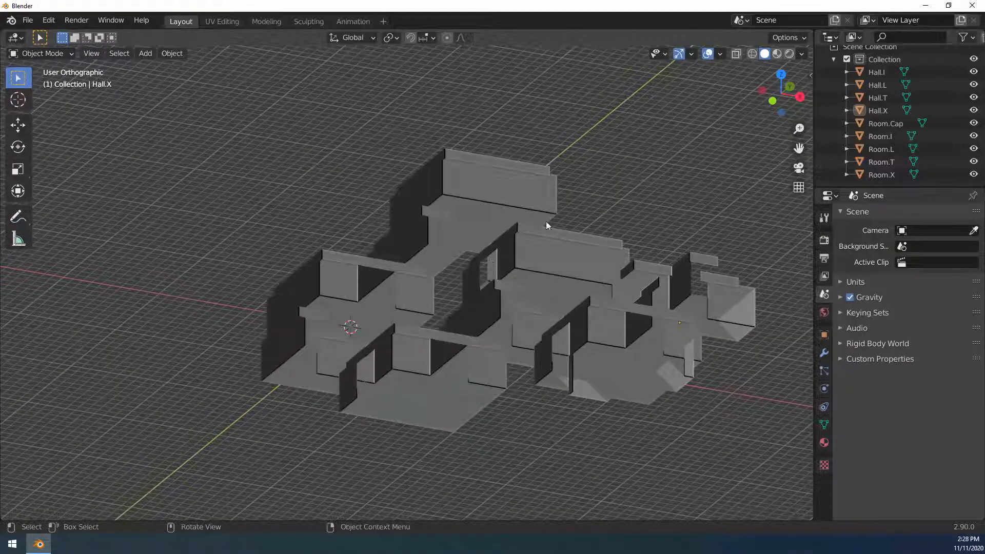
{"action": "key", "text": "a"}
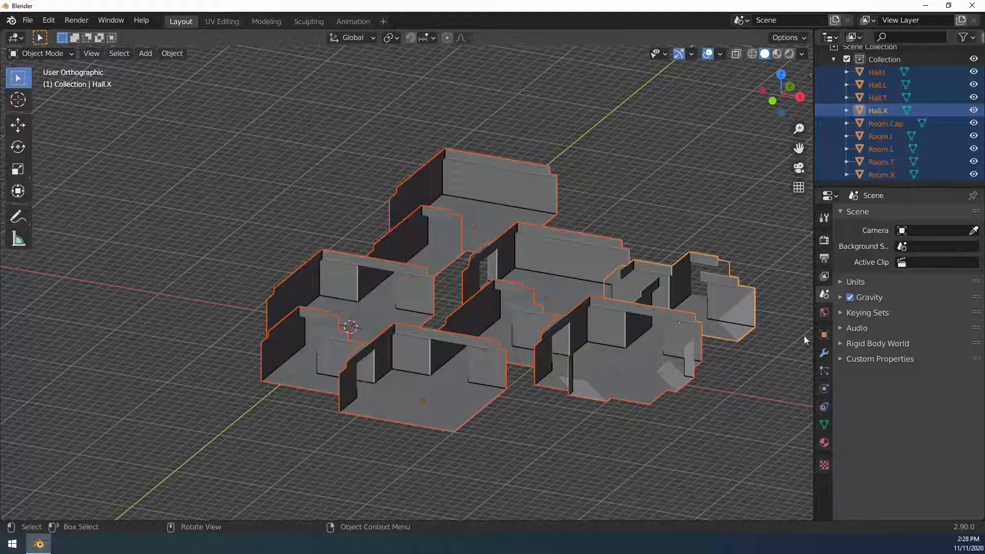
{"action": "left_click", "coordinate": [823, 335]}
{"action": "left_click", "coordinate": [636, 357]}
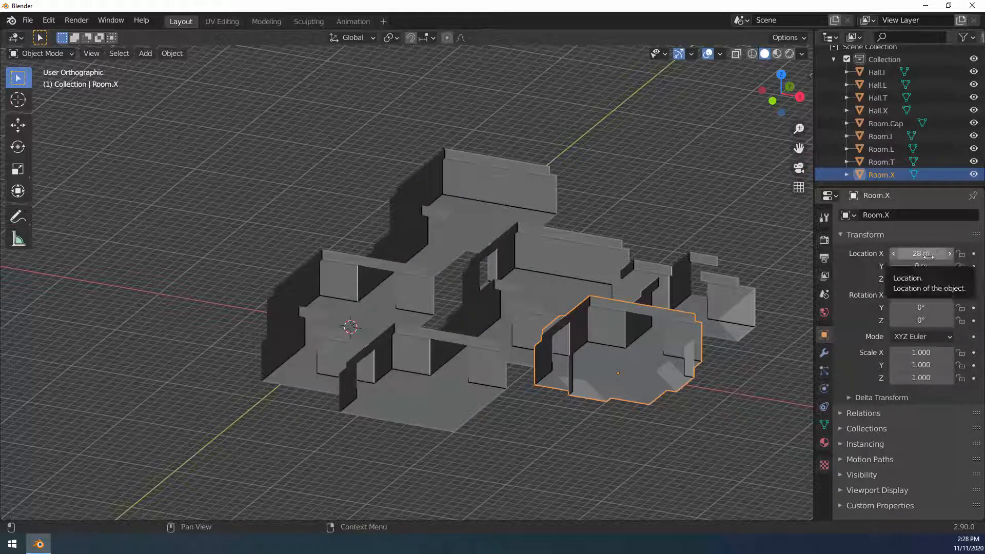
{"action": "left_click", "coordinate": [726, 310]}
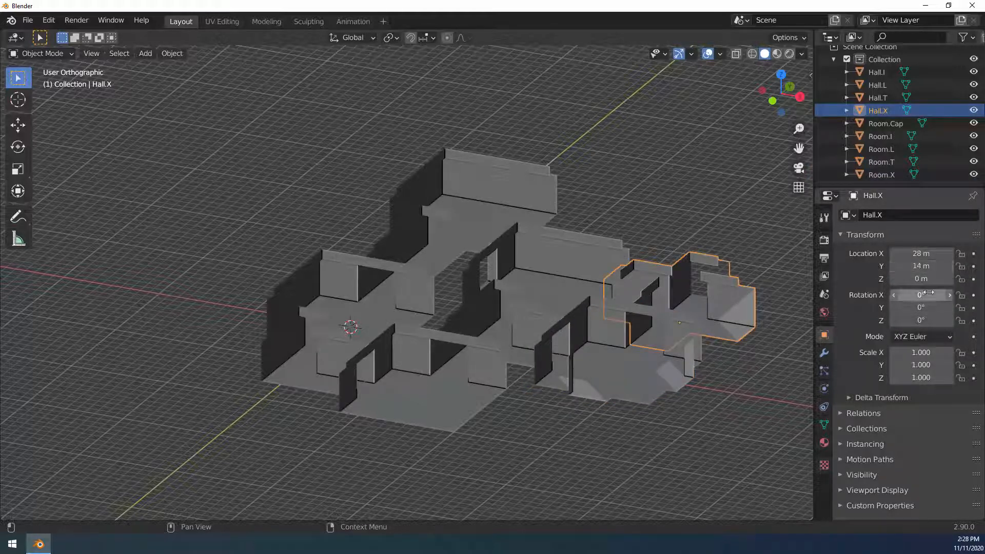
Clear the location and rotation of Room.L so it returns unrotated to the world origin
{"action": "left_click", "coordinate": [440, 385]}
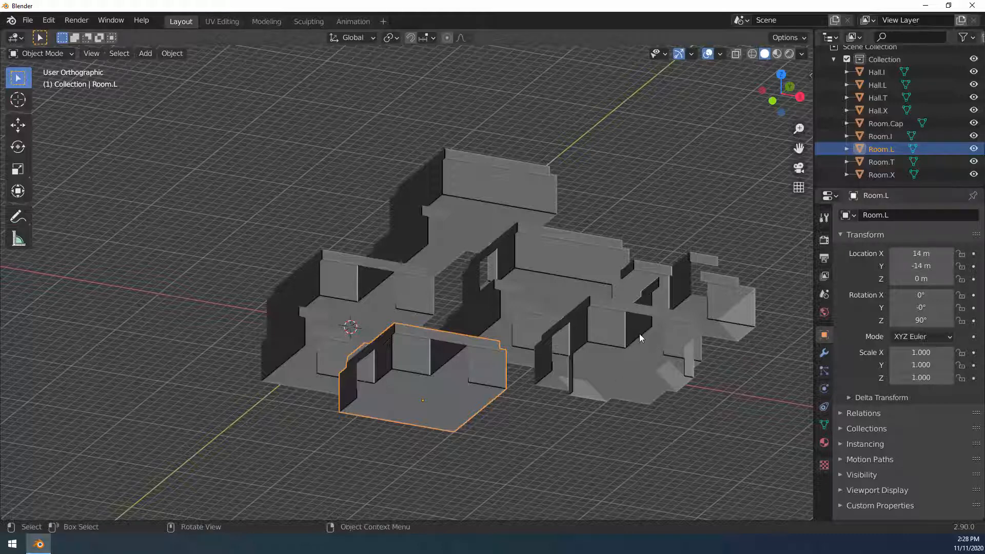
{"action": "key", "text": "alt+g"}
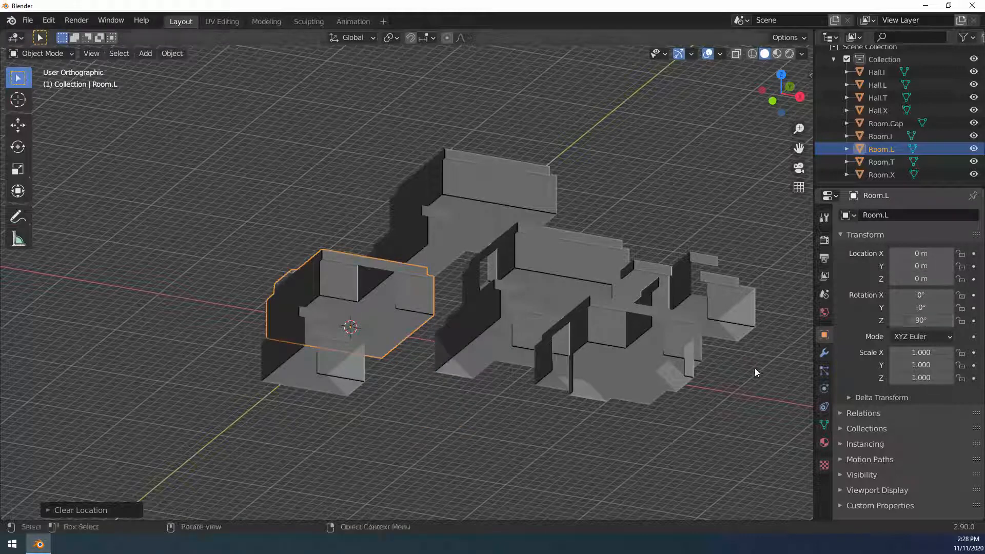
{"action": "key", "text": "alt+r"}
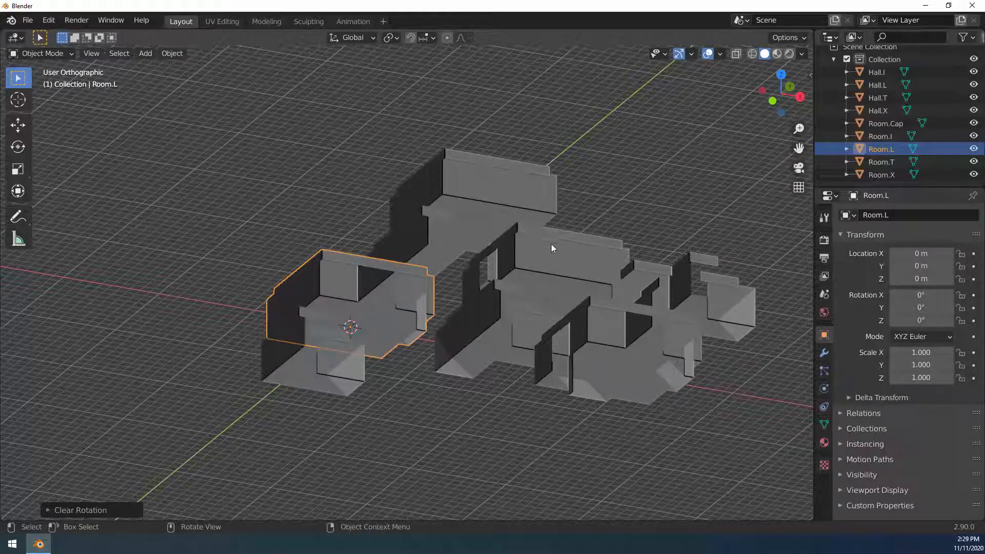
Clear the location and rotation of all nine hall and room pieces, and frame the stacked pieces from above
{"action": "key", "text": "a"}
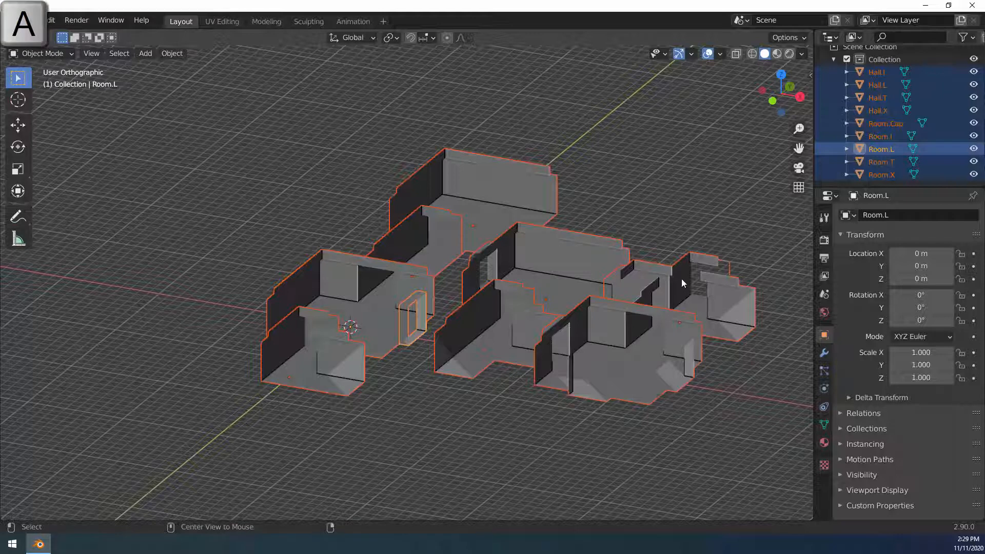
{"action": "key", "text": "alt+g"}
{"action": "key", "text": "alt+r"}
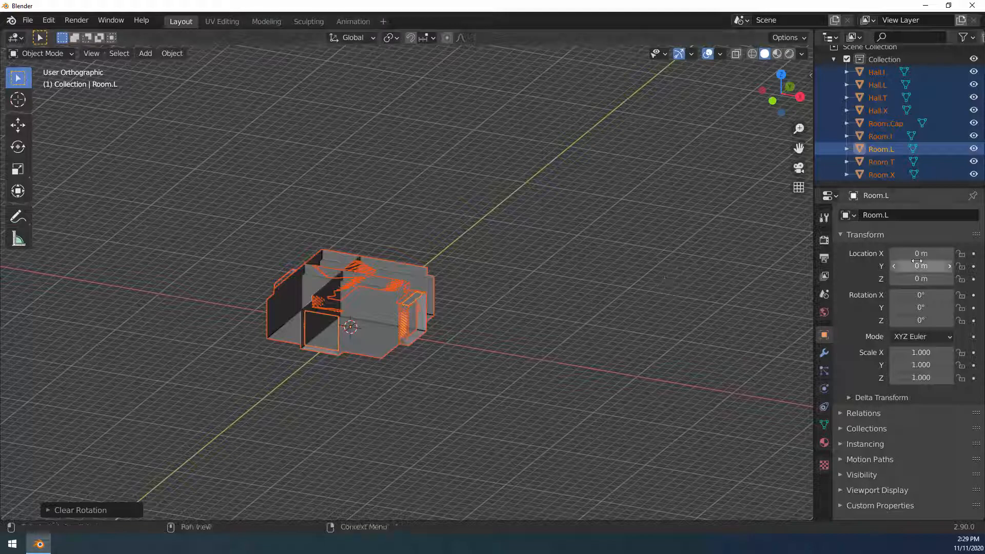
{"action": "key", "text": "KP_7"}
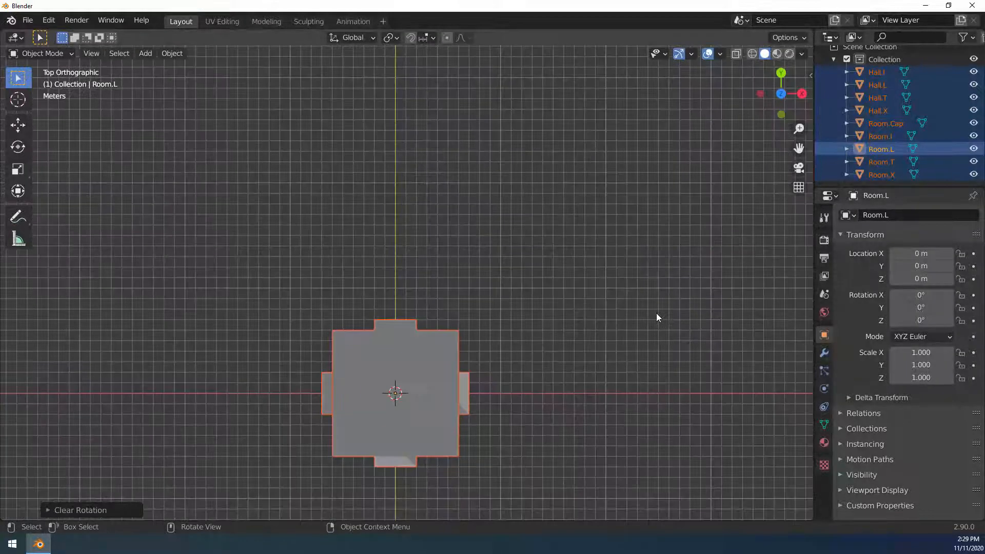
{"action": "key", "text": "KP_Decimal"}
{"action": "scroll", "coordinate": [636, 309], "scroll_direction": "down", "scroll_amount": 2}
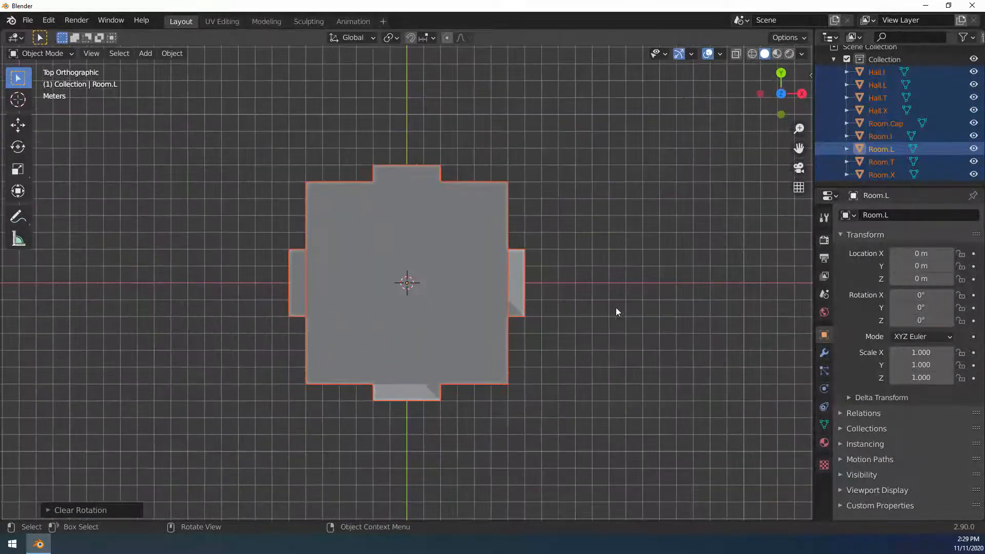